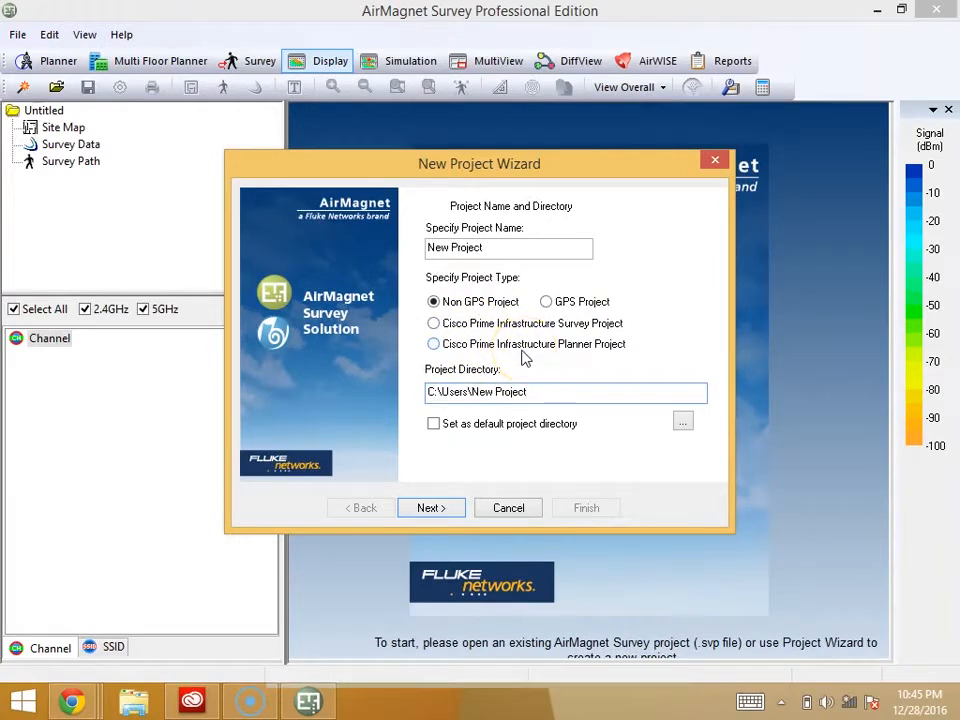
# Import "smsequipment edmonton AP locations.png" as the indoor floor plan image of the non-GPS project "New Project".
pyautogui.click(428, 510)
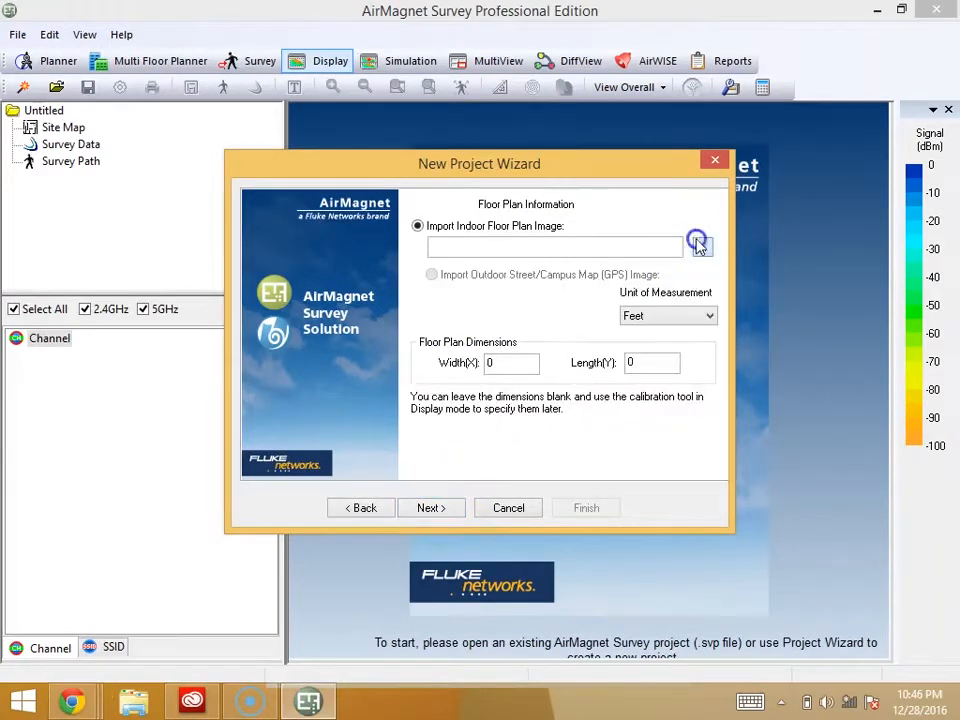
pyautogui.click(700, 245)
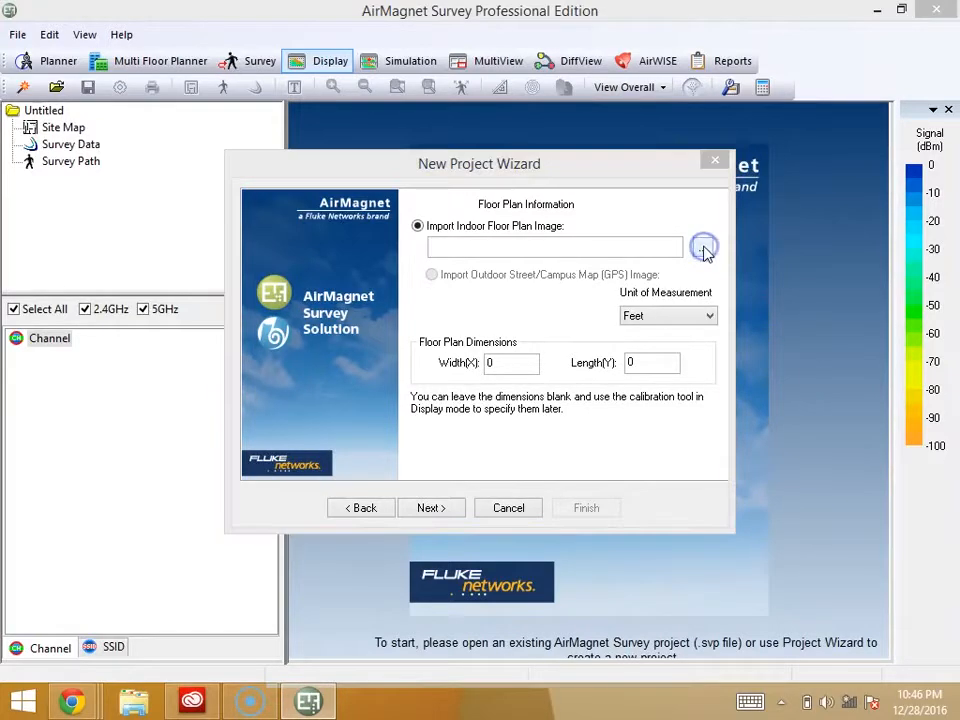
pyautogui.scroll(-1, 873, 468)
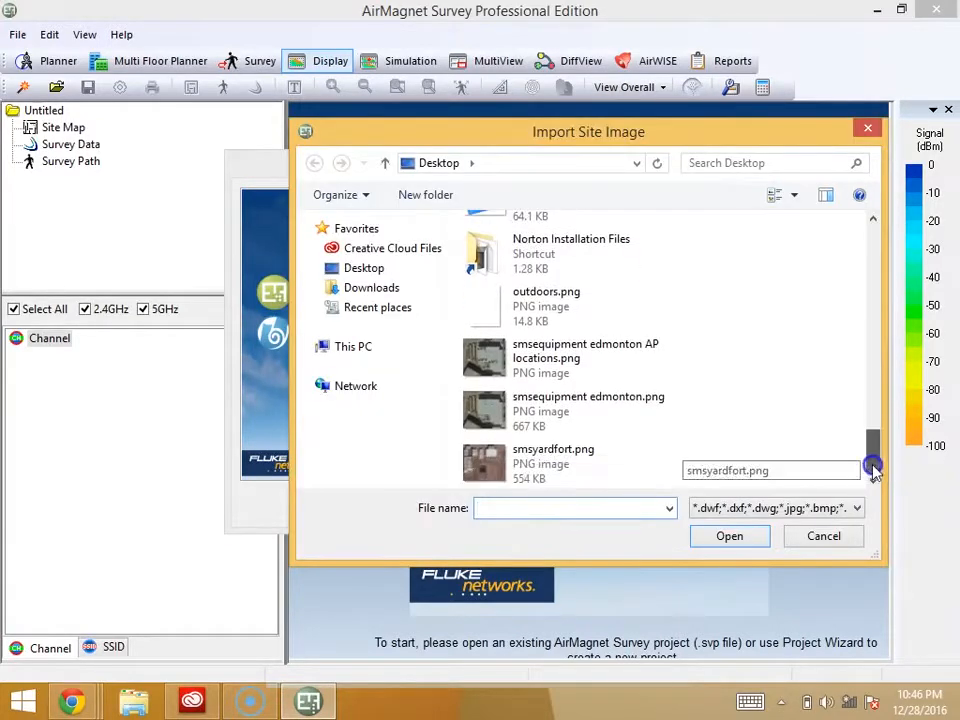
pyautogui.moveTo(873, 468)
pyautogui.mouseDown()
pyautogui.moveTo(864, 414)
pyautogui.moveTo(874, 484)
pyautogui.mouseUp()
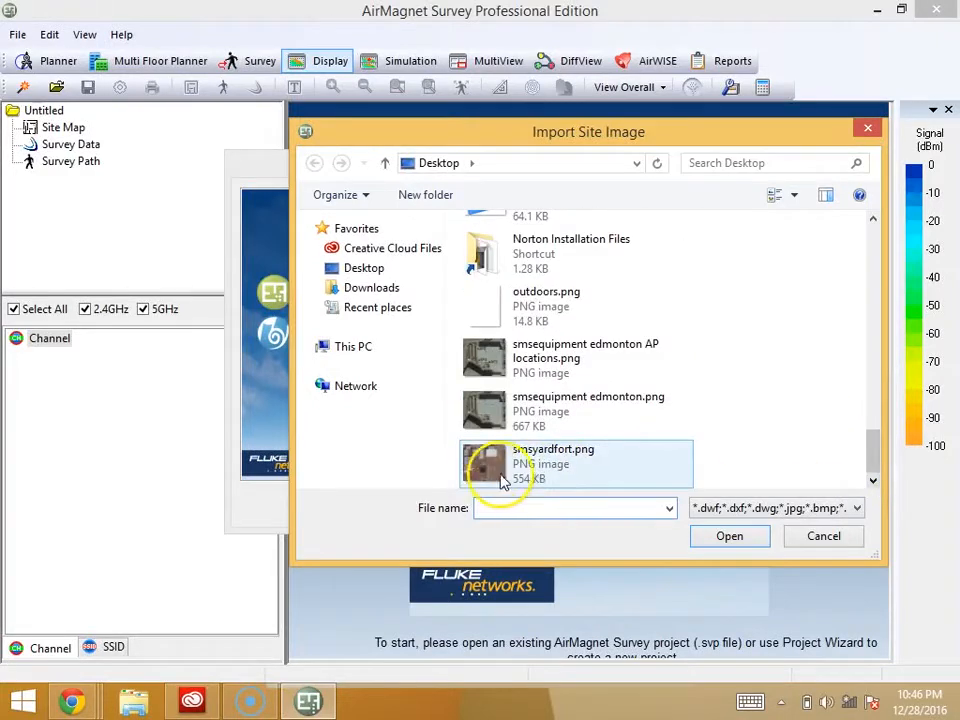
pyautogui.doubleClick(480, 383)
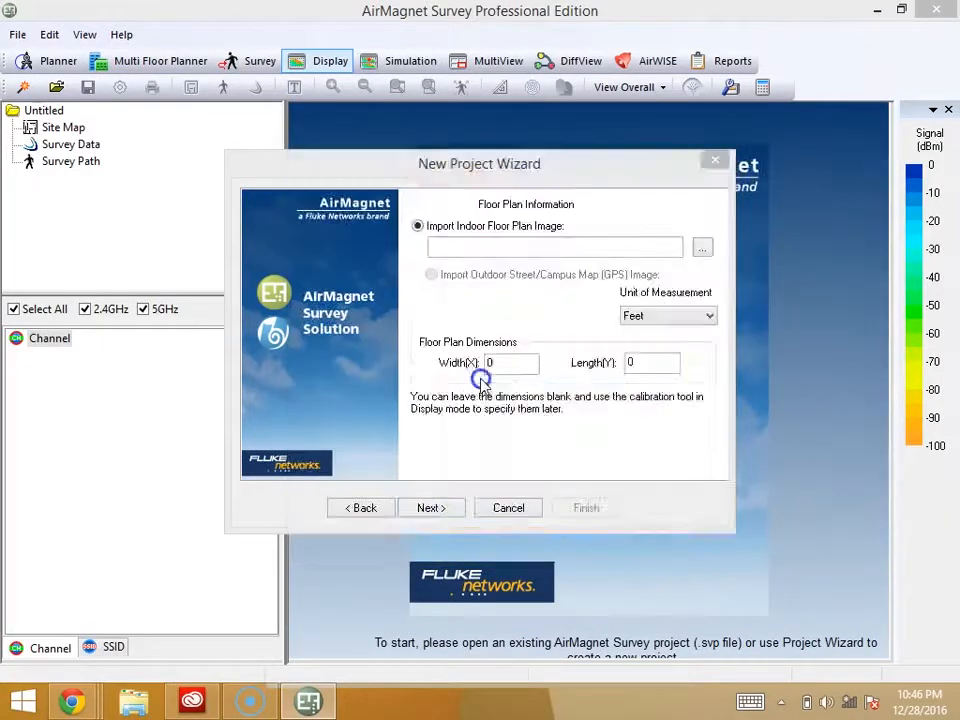
pyautogui.click(429, 508)
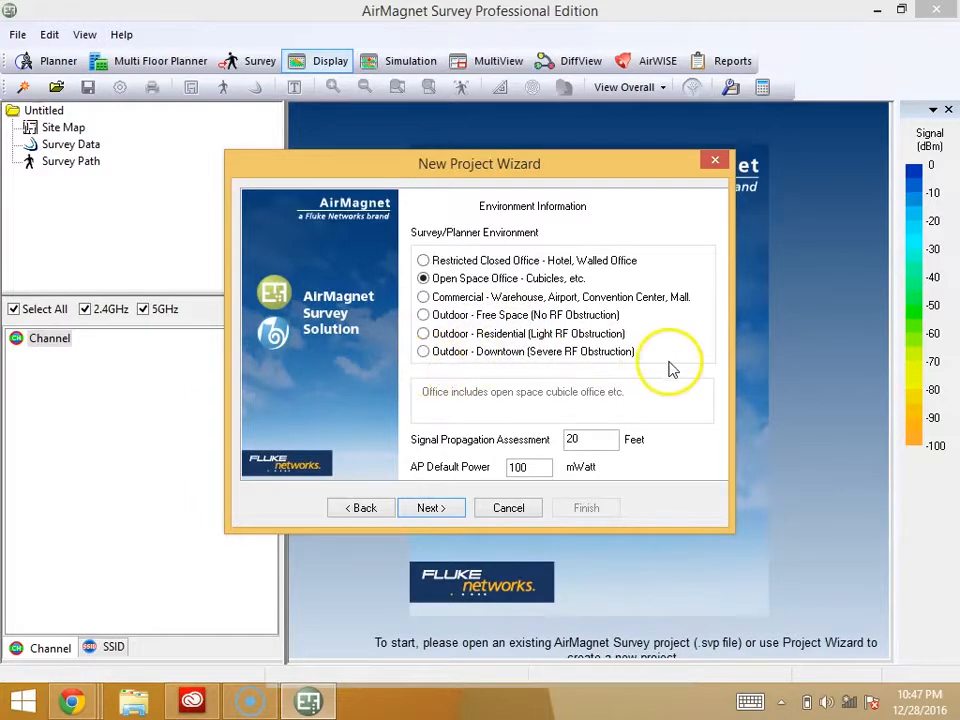
# Compare the commercial and outdoor environment presets and choose Outdoor - Free Space (No RF Obstruction) for the project.
pyautogui.click(423, 316)
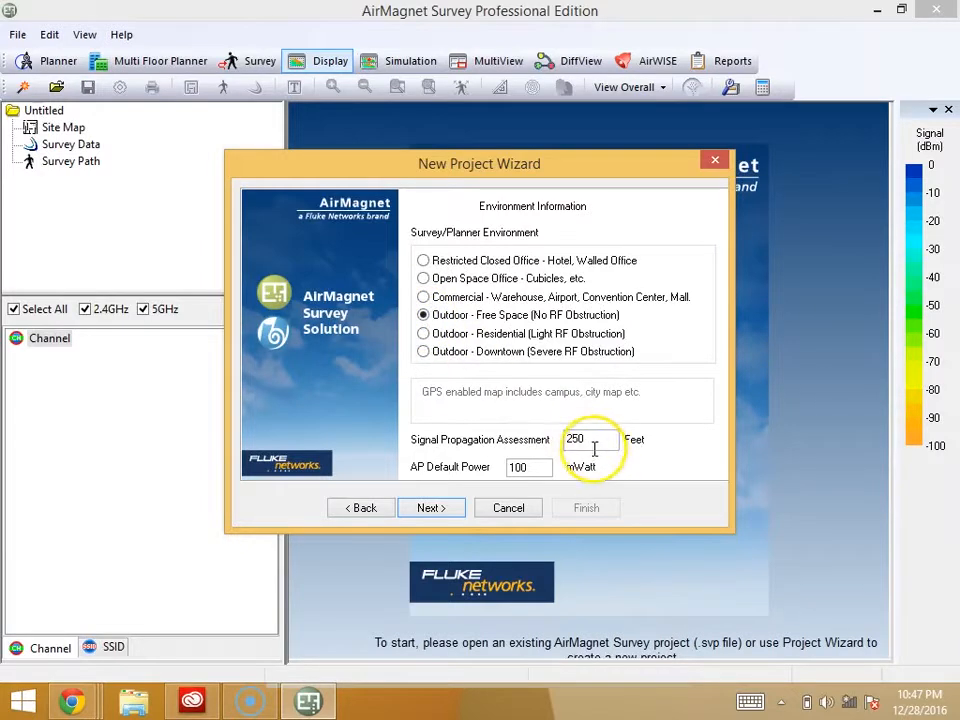
pyautogui.click(422, 297)
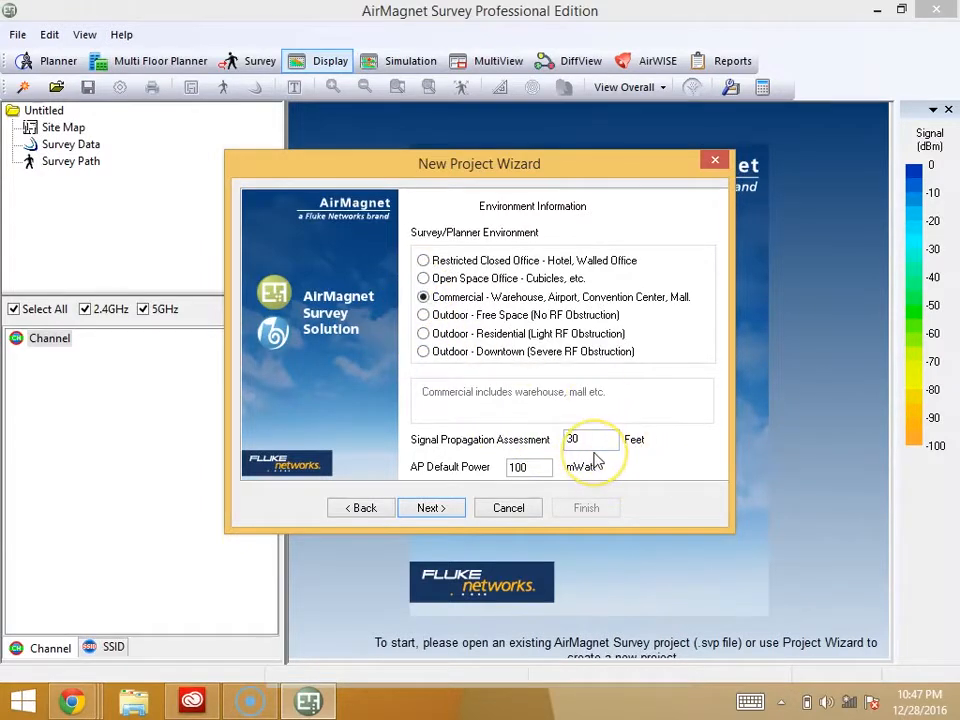
pyautogui.click(422, 353)
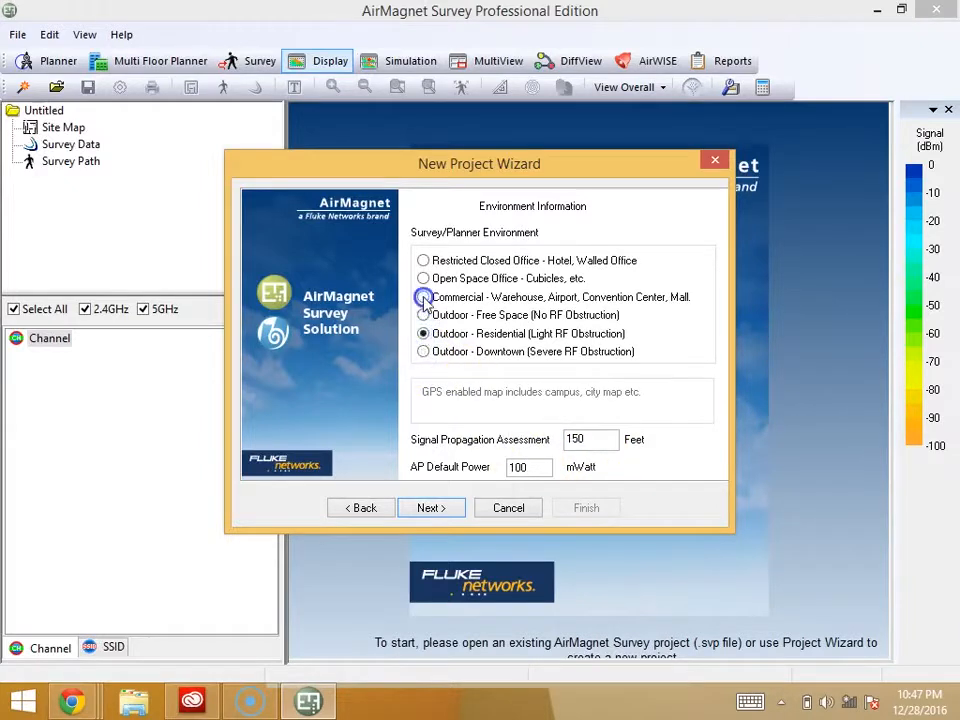
pyautogui.click(424, 298)
pyautogui.click(423, 315)
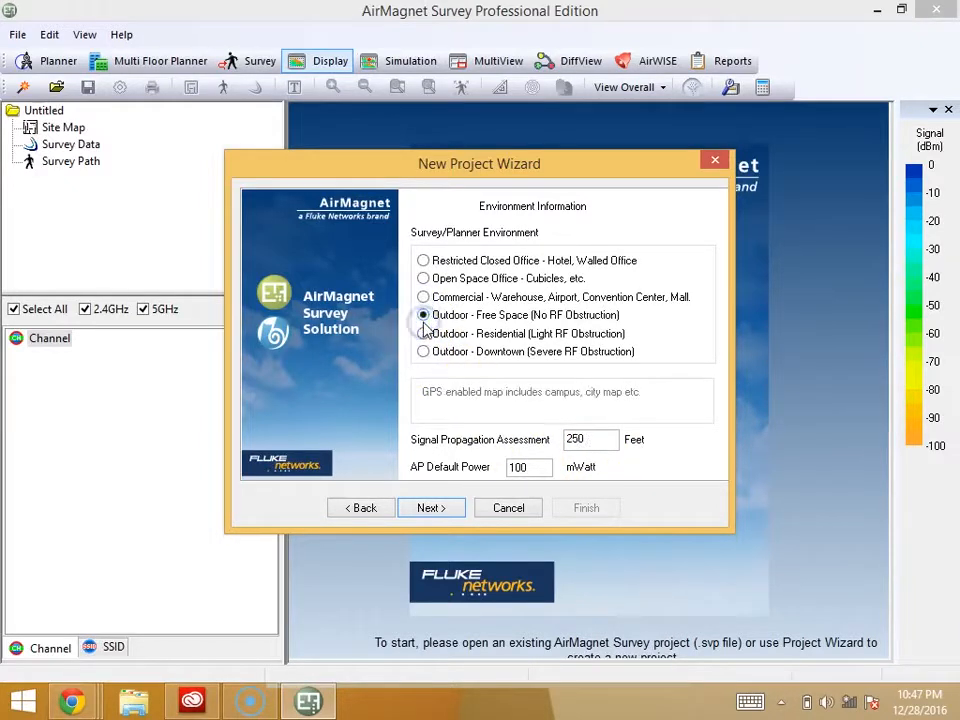
# Enter "This is my survey" as the survey description and finish creating the project.
pyautogui.click(428, 510)
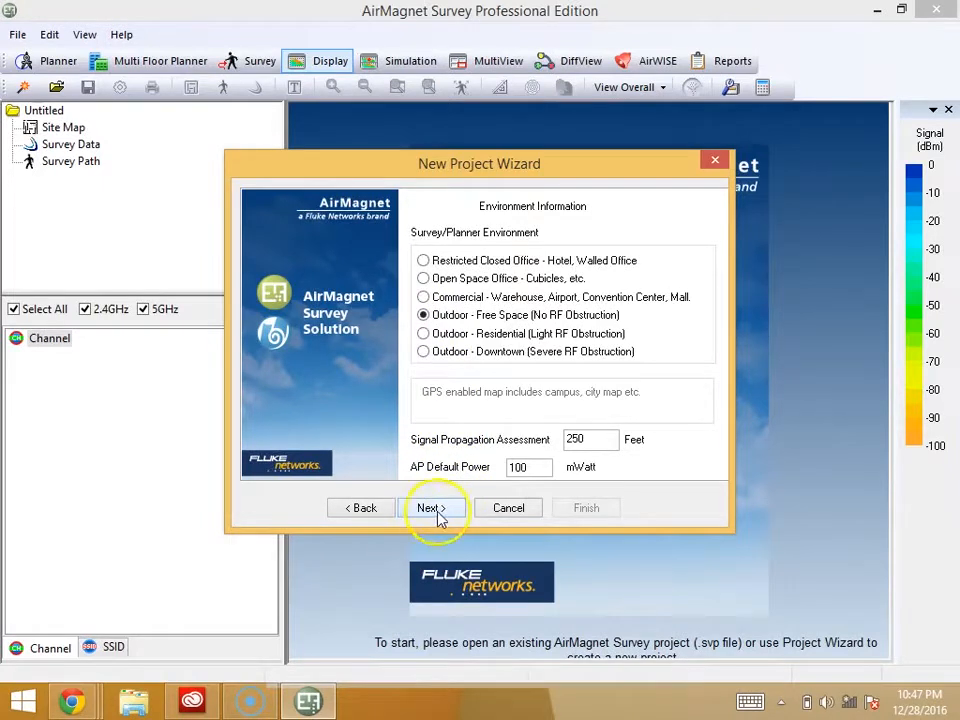
pyautogui.click(559, 336)
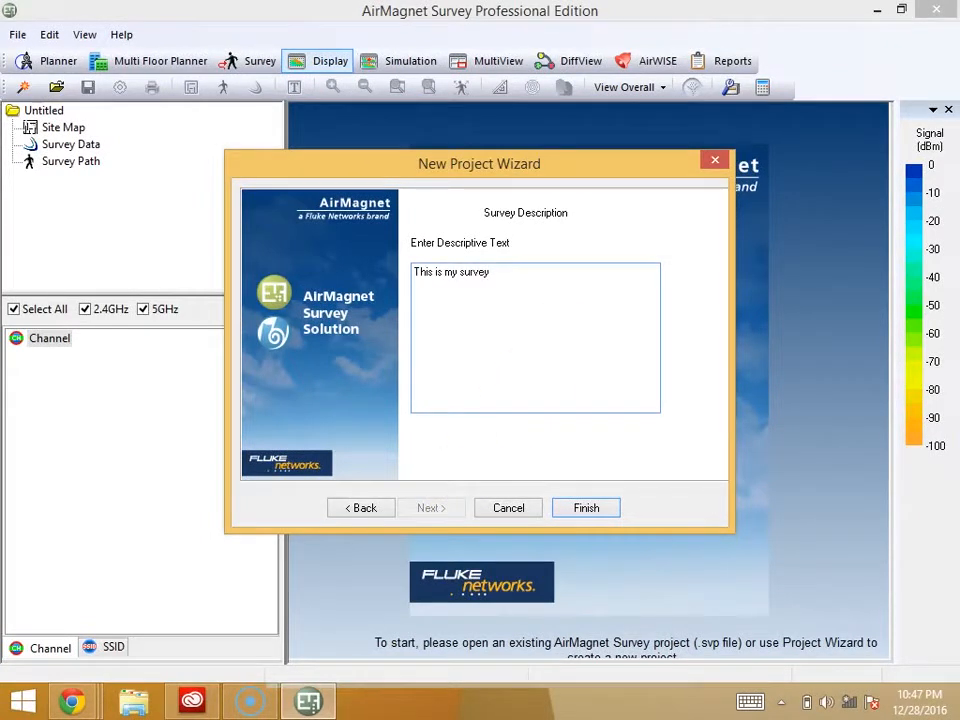
pyautogui.click(581, 512)
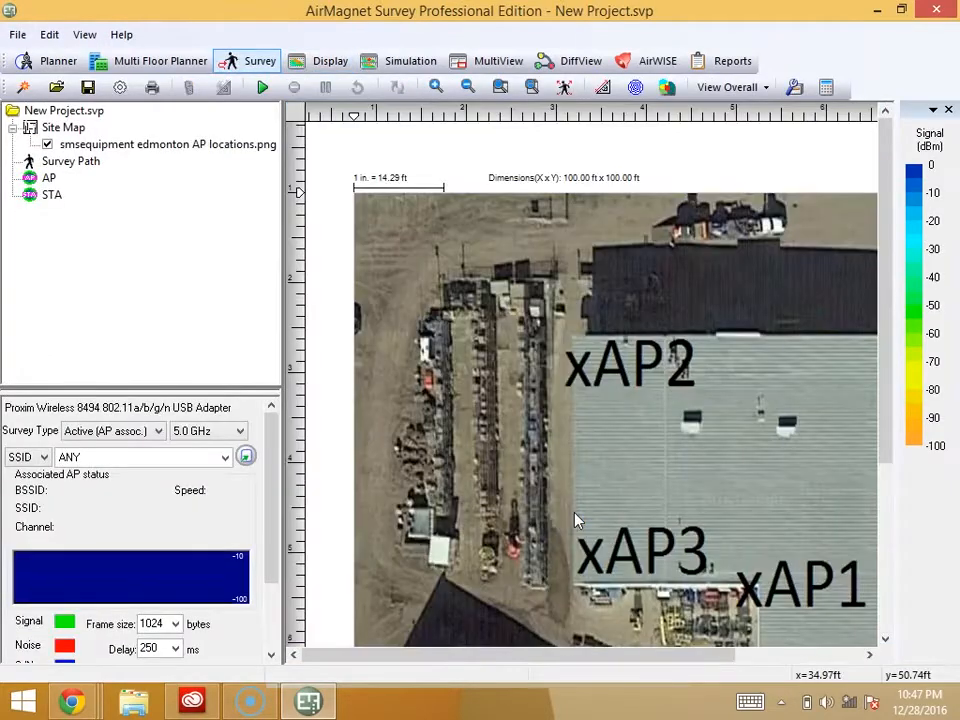
# Set the survey type to Passive and start the survey.
pyautogui.moveTo(885, 249); pyautogui.dragTo(865, 200)
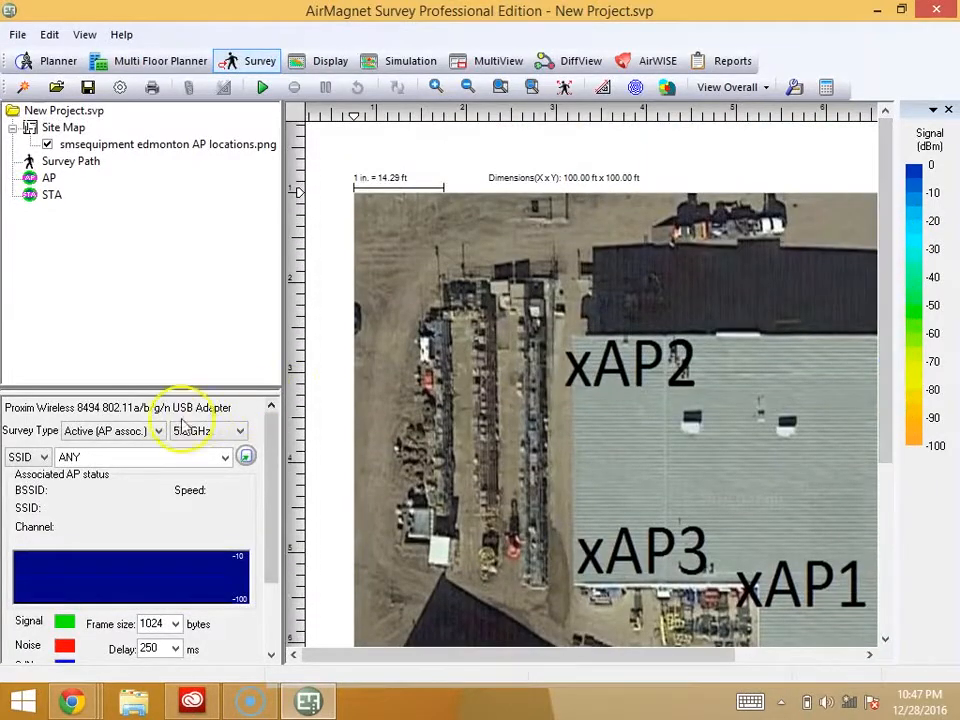
pyautogui.click(137, 433)
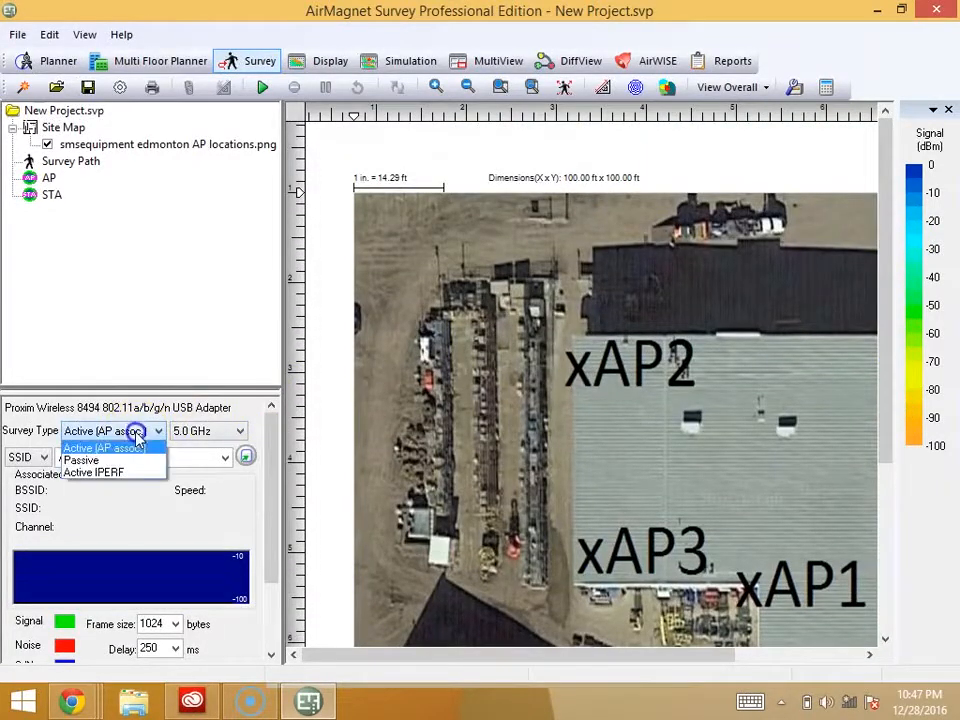
pyautogui.click(78, 461)
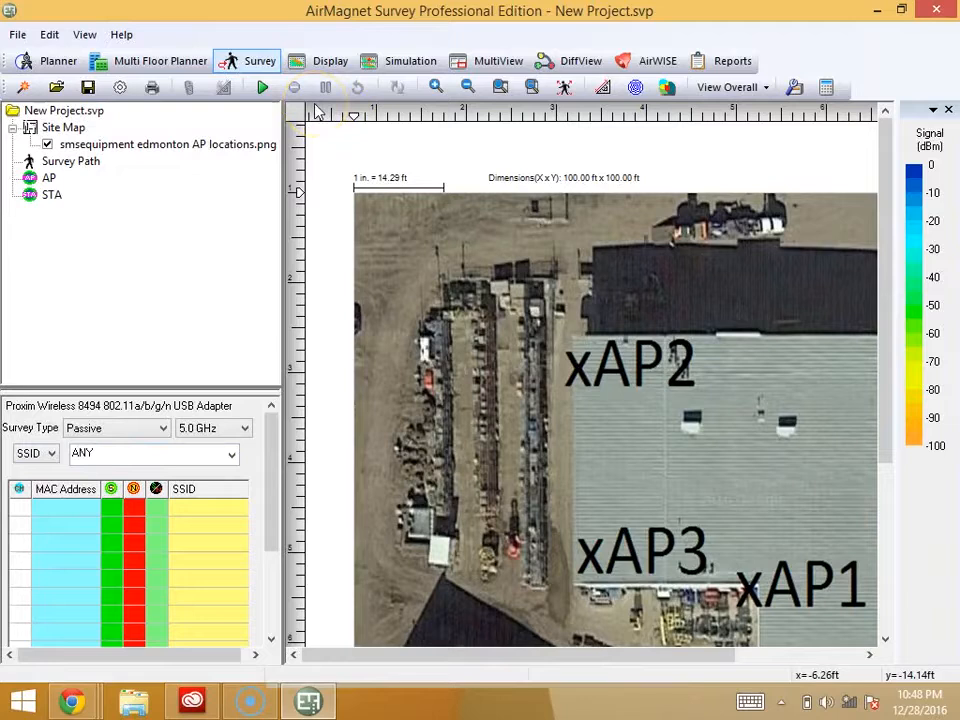
pyautogui.click(261, 90)
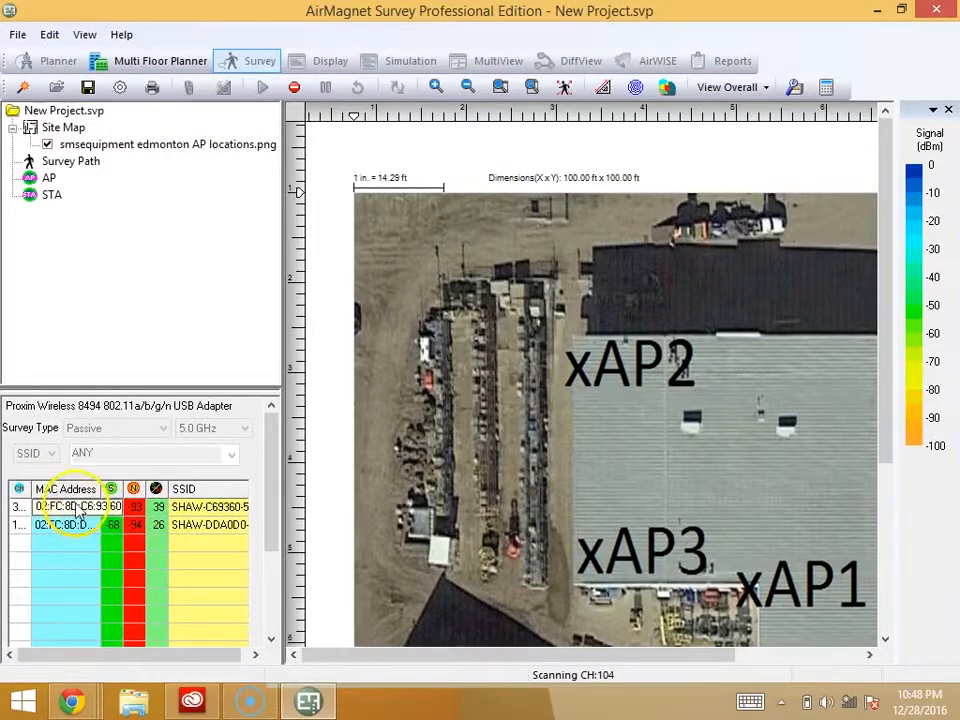
# Record survey points from the small white building's corner straight up the first lane between the equipment rows.
pyautogui.click(430, 547)
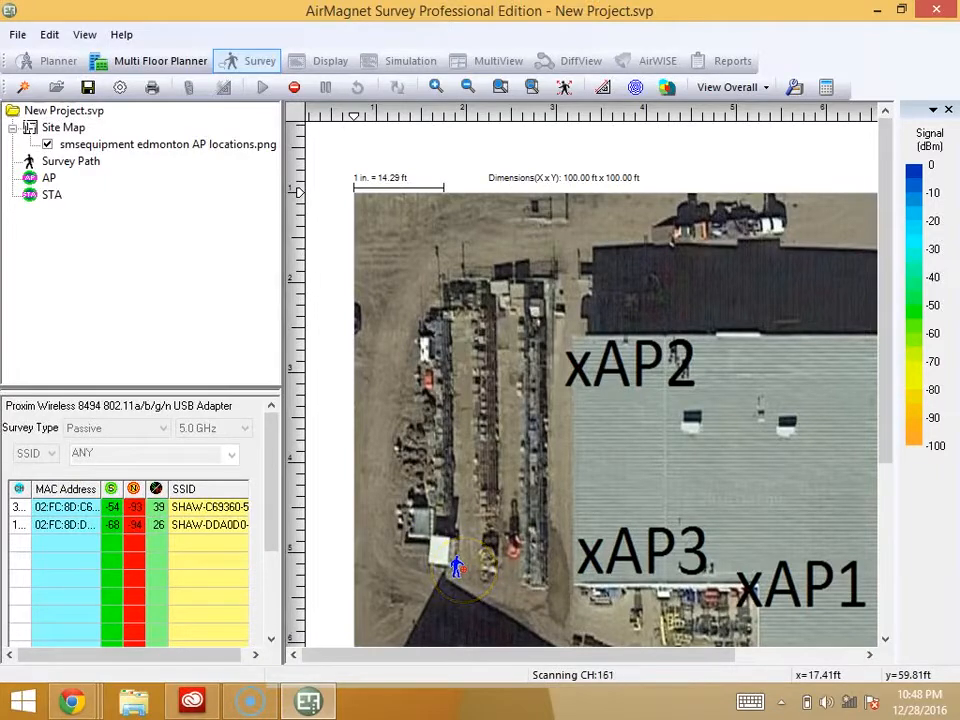
pyautogui.click(465, 575)
pyautogui.scroll(-2, 463, 578)
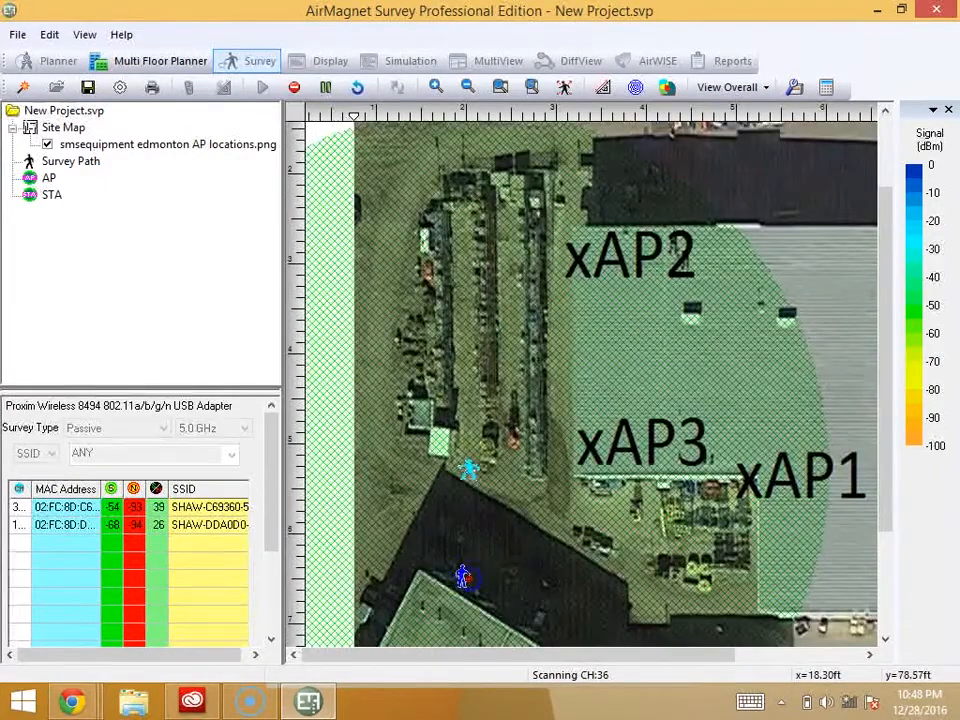
pyautogui.click(468, 472)
pyautogui.click(466, 421)
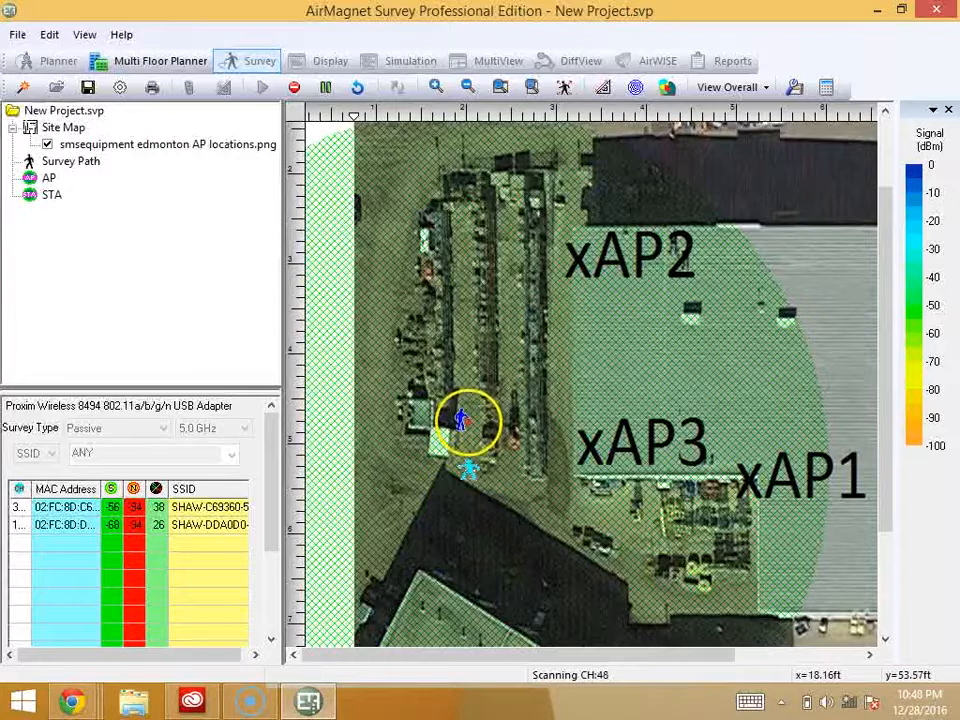
pyautogui.click(464, 362)
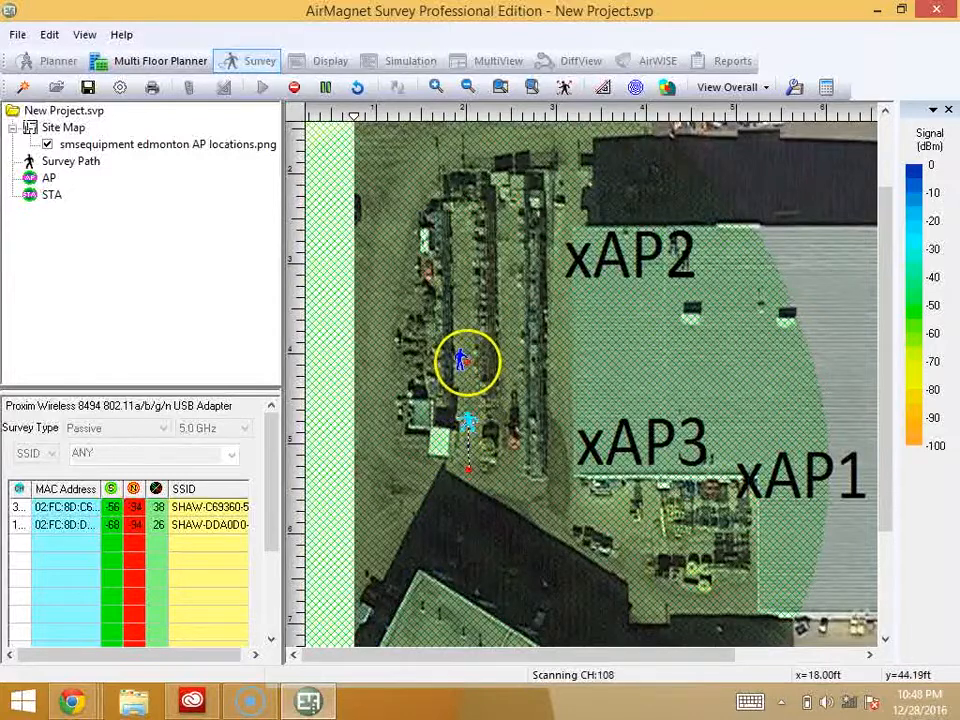
pyautogui.click(472, 322)
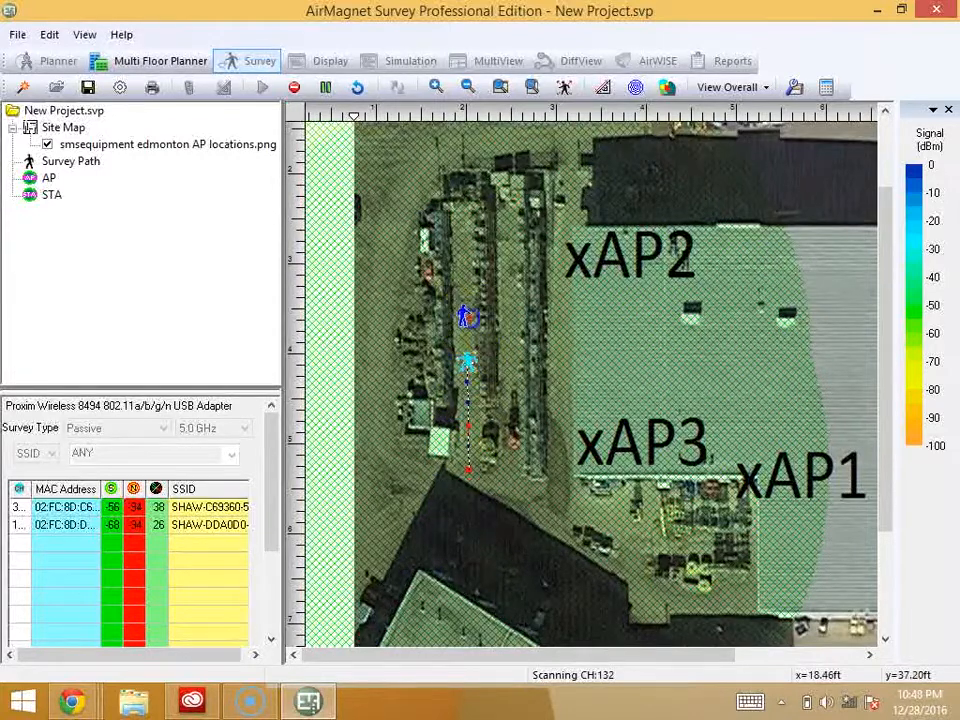
pyautogui.click(464, 276)
pyautogui.click(470, 236)
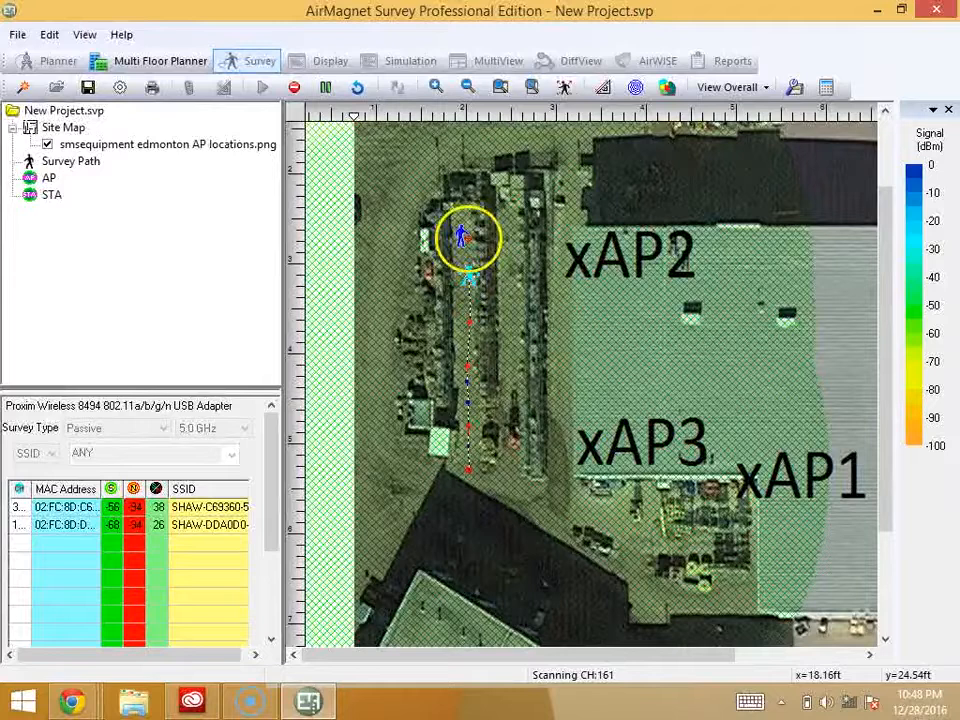
# Continue the survey path across to the second lane between the equipment rows and back down to its lower end.
pyautogui.click(508, 236)
pyautogui.click(504, 298)
pyautogui.click(512, 340)
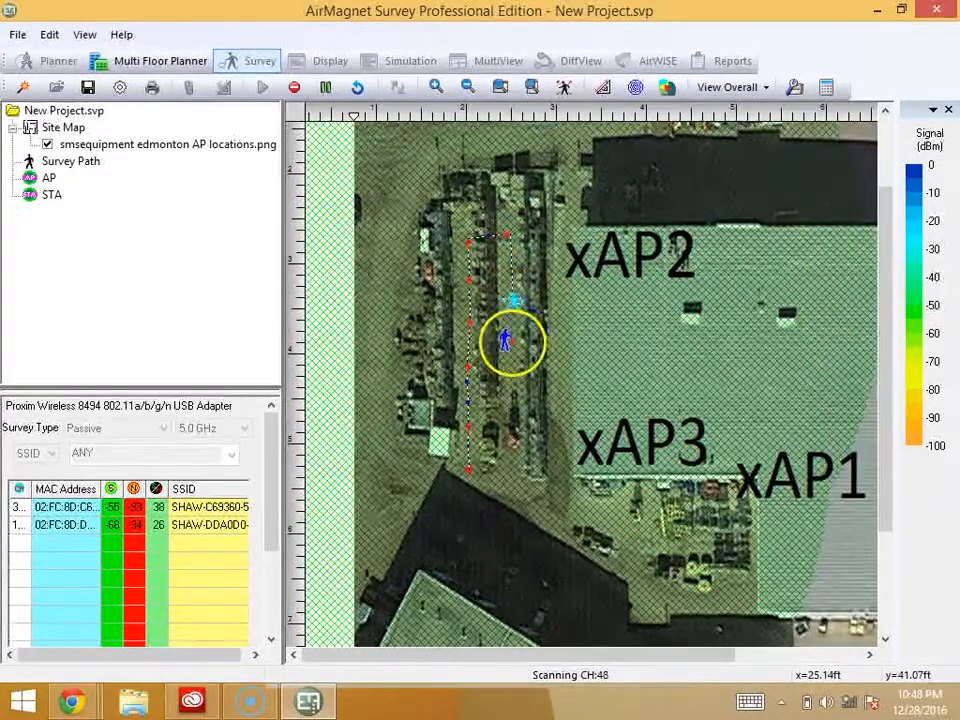
pyautogui.click(513, 398)
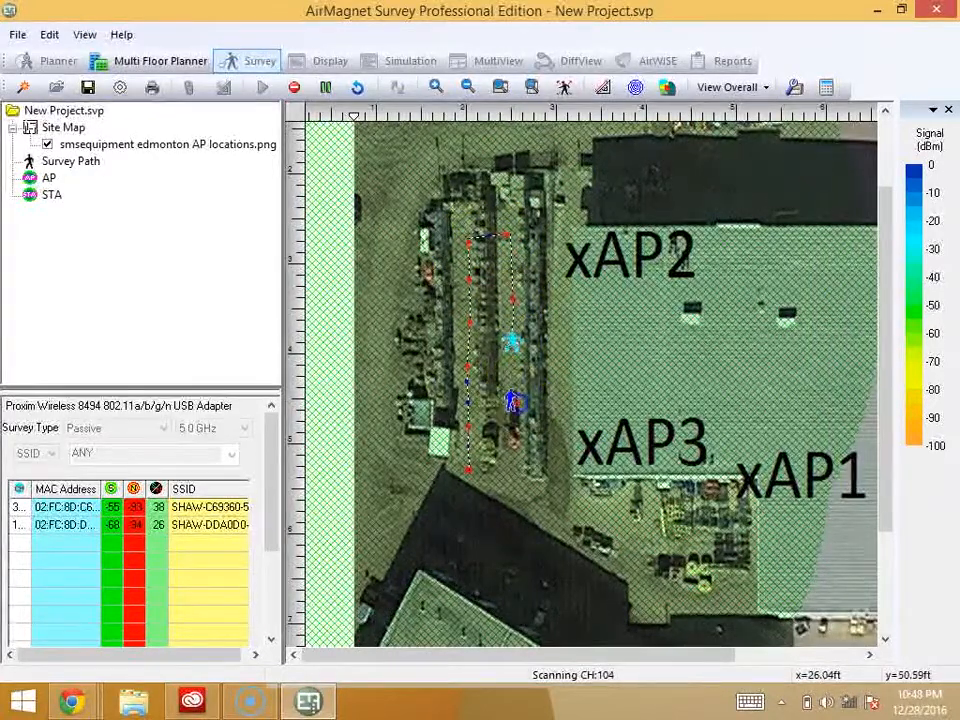
pyautogui.click(510, 455)
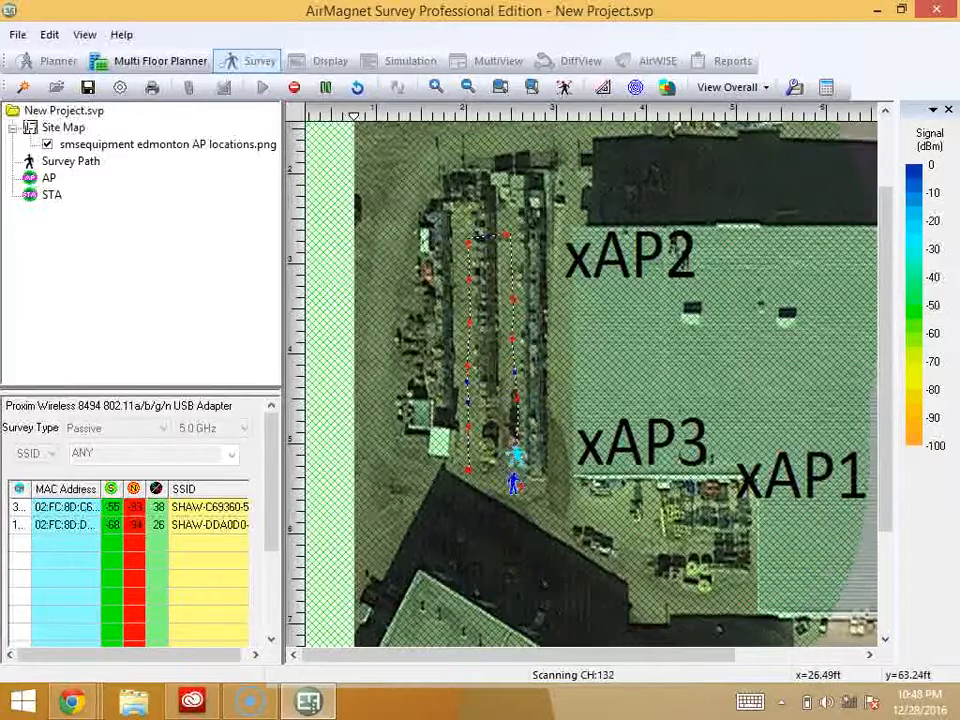
pyautogui.click(511, 488)
pyautogui.click(482, 528)
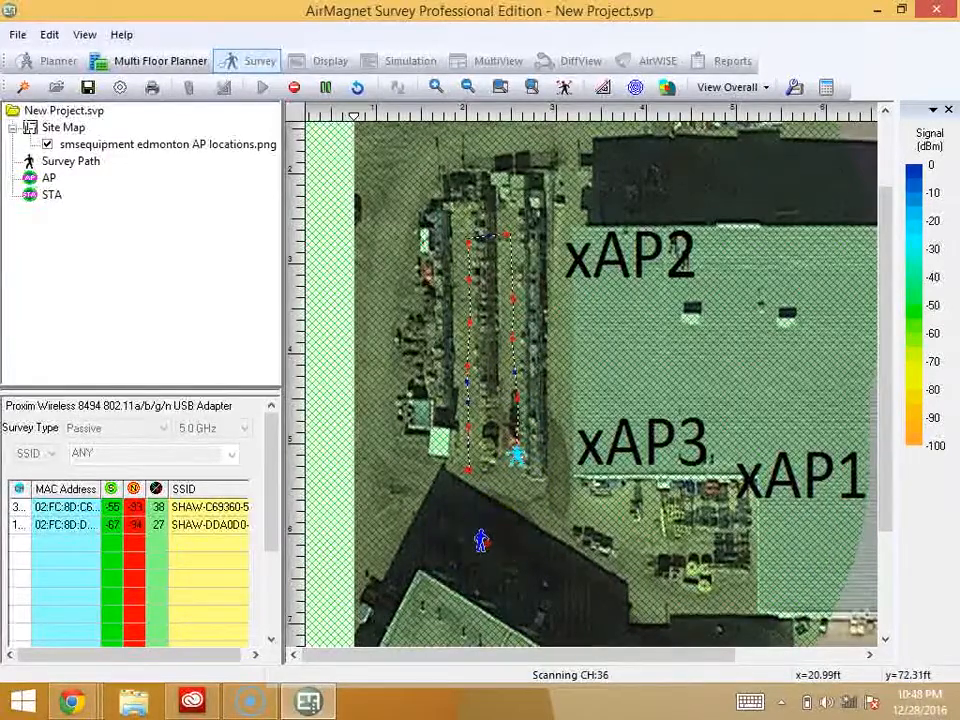
pyautogui.click(437, 498)
# Pause and resume data collection, and add stray survey points between the lanes, above xAP2 and on the large roof.
pyautogui.click(325, 87)
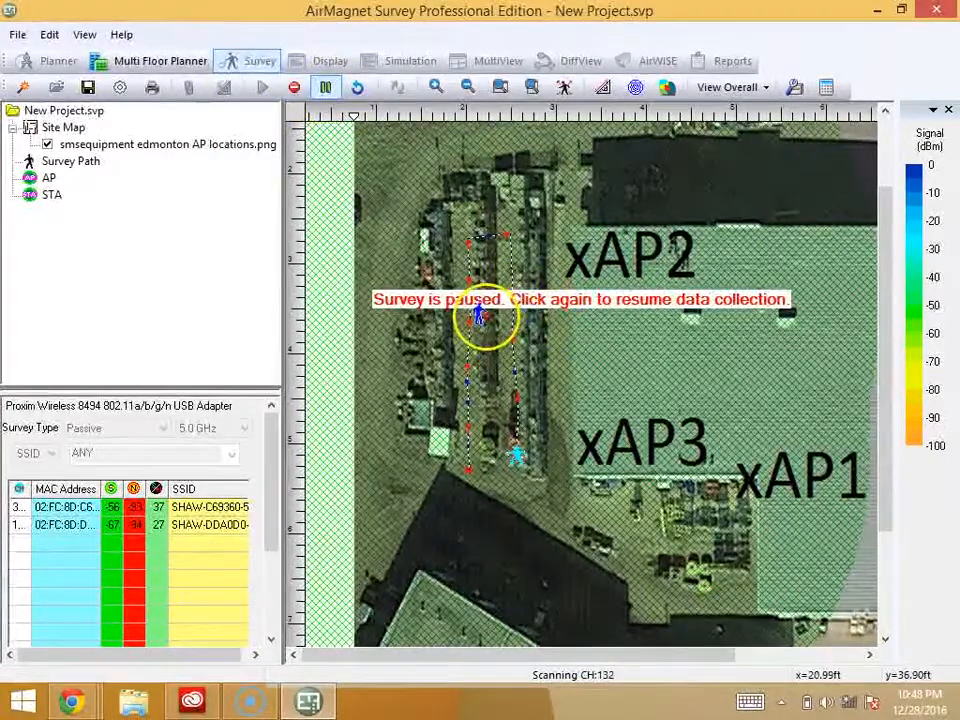
pyautogui.click(489, 283)
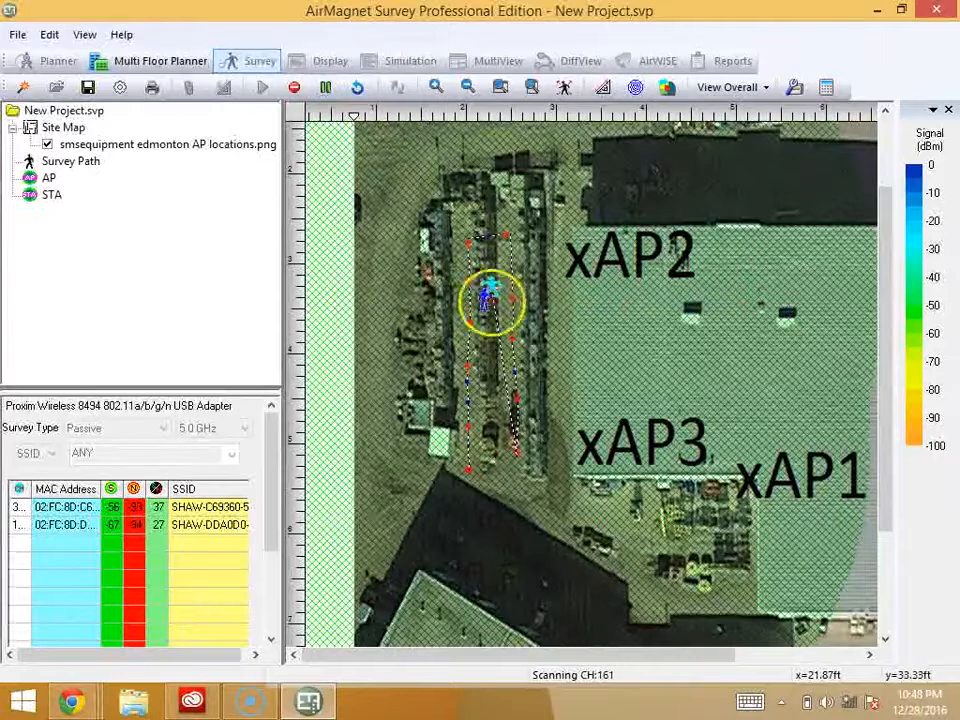
pyautogui.click(638, 212)
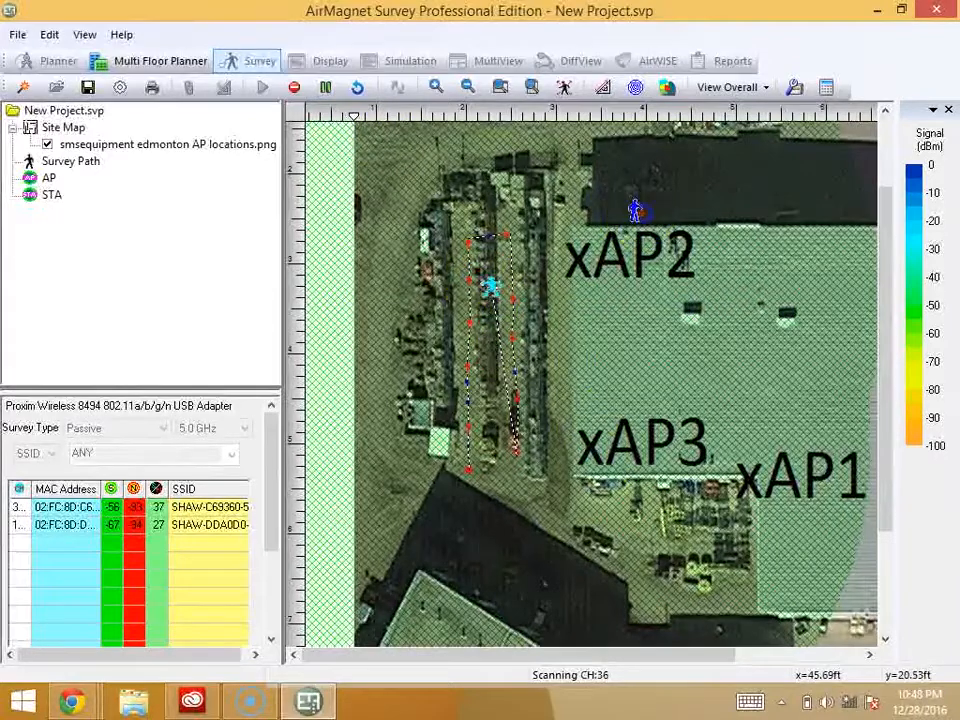
pyautogui.click(754, 407)
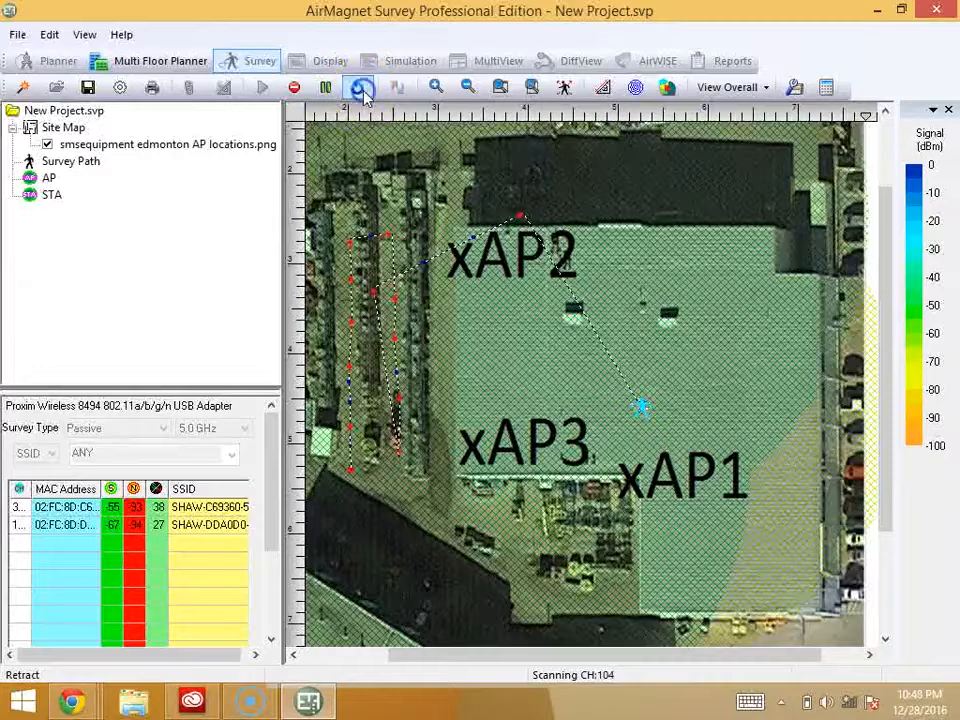
# Retract the last three survey path points, and pause and resume data collection.
pyautogui.click(358, 88)
pyautogui.click(362, 88)
pyautogui.click(362, 88)
pyautogui.click(327, 87)
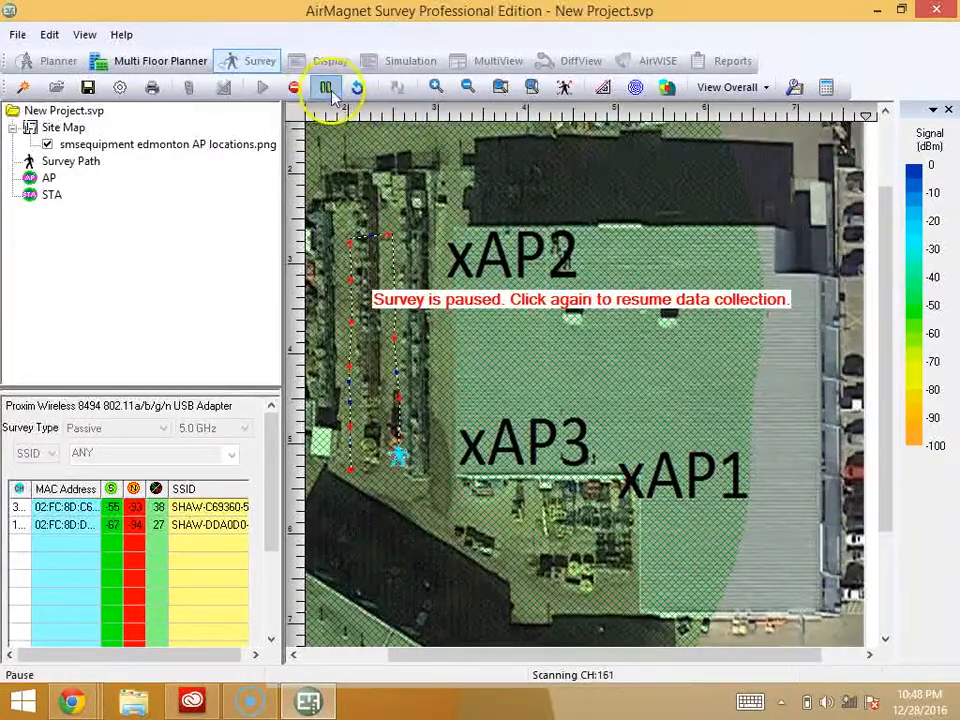
pyautogui.click(333, 89)
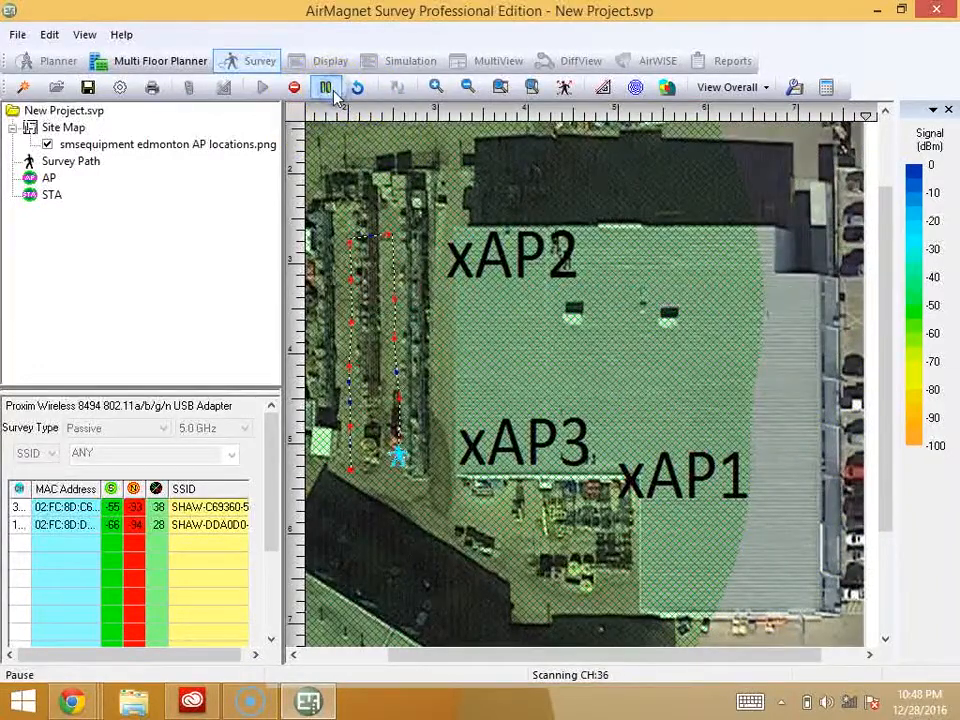
# Record a final survey point beyond the lower end of the second lane, end the survey and save it as PassiveSurvey1.
pyautogui.click(452, 508)
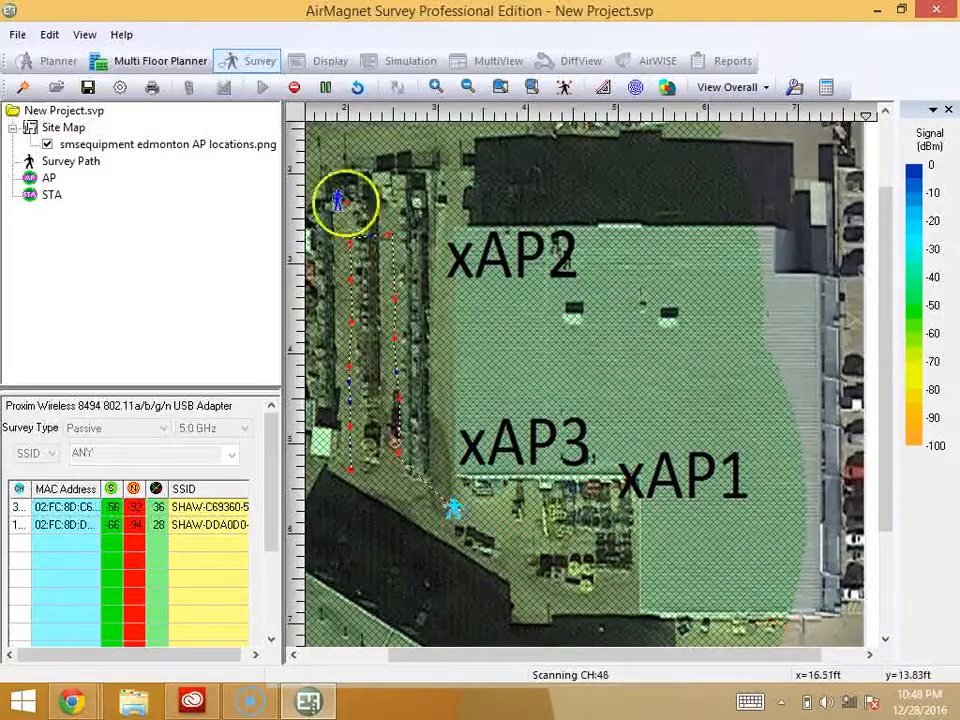
pyautogui.click(295, 89)
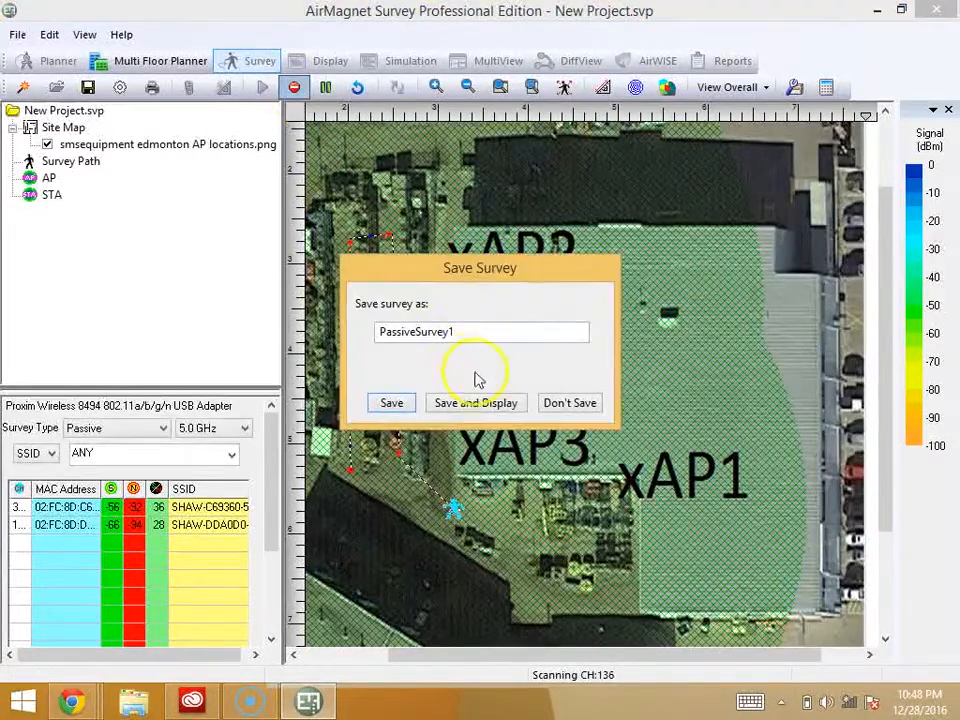
pyautogui.click(392, 403)
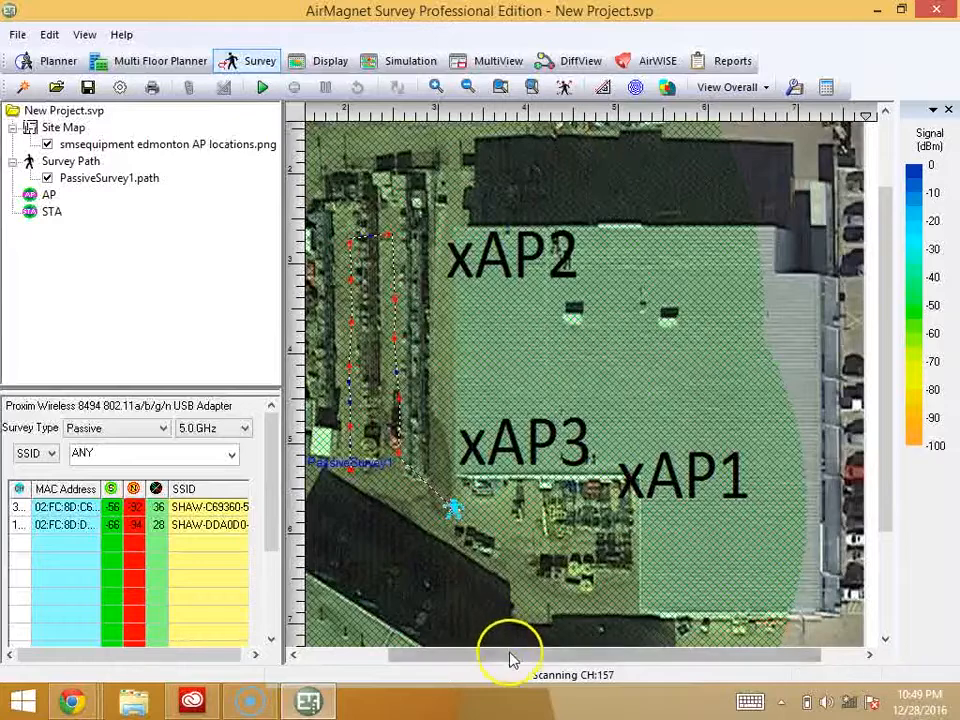
# Show the survey results for PassiveSurvey1 as a signal strength heatmap.
pyautogui.moveTo(508, 656); pyautogui.dragTo(468, 668)
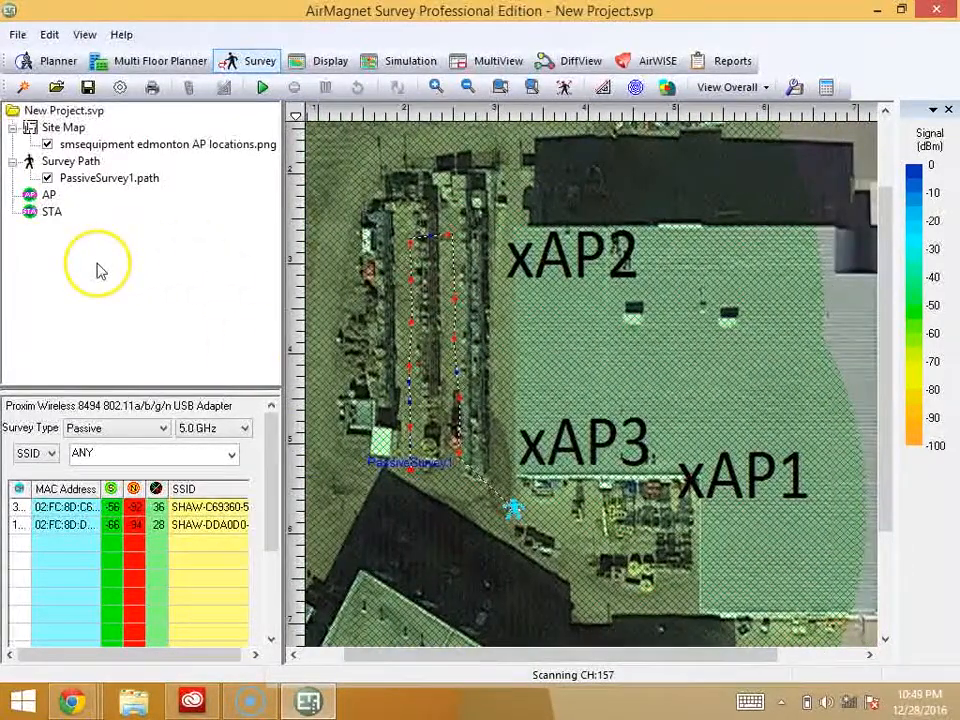
pyautogui.click(330, 60)
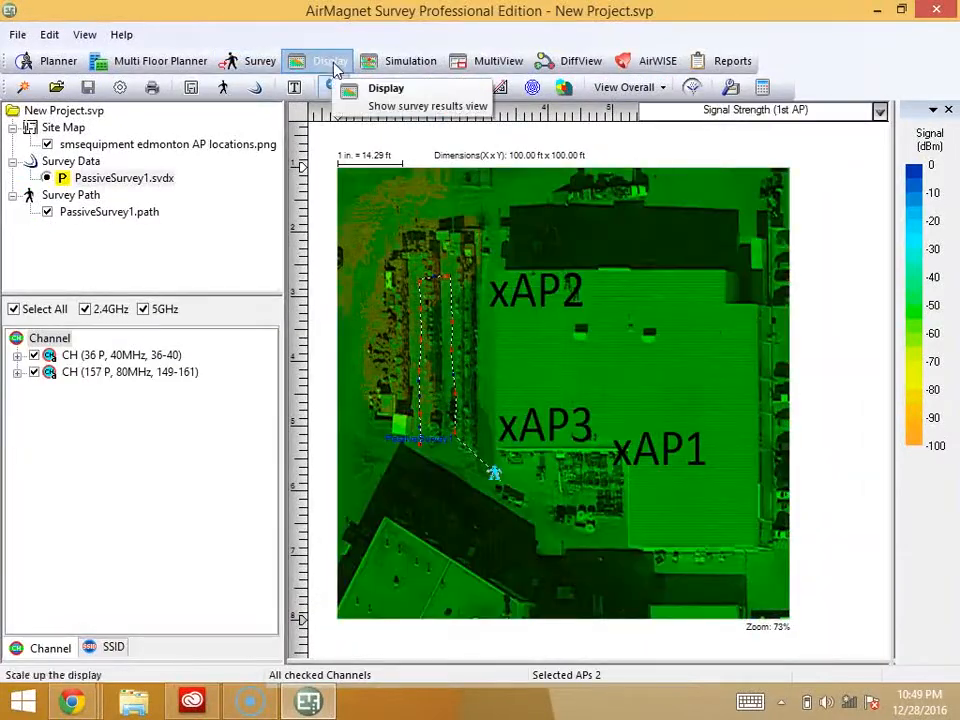
pyautogui.moveTo(531, 367)
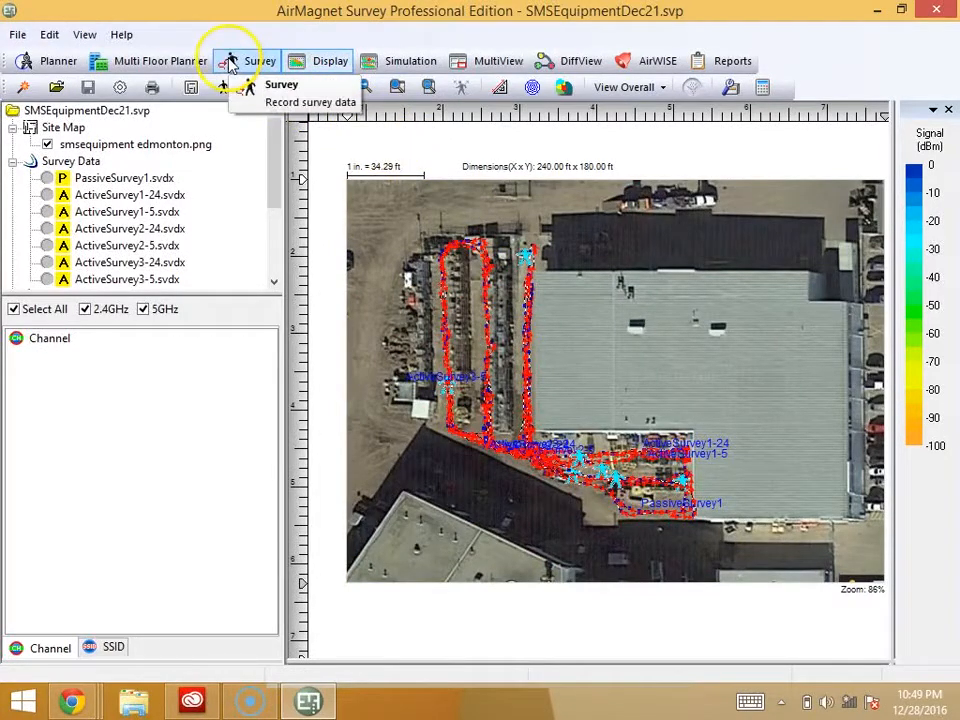
# Display PassiveSurvey1 in the SMSEquipmentDec21 project, list its networks by SSID and raise the colour scale's minimum signal.
pyautogui.click(47, 179)
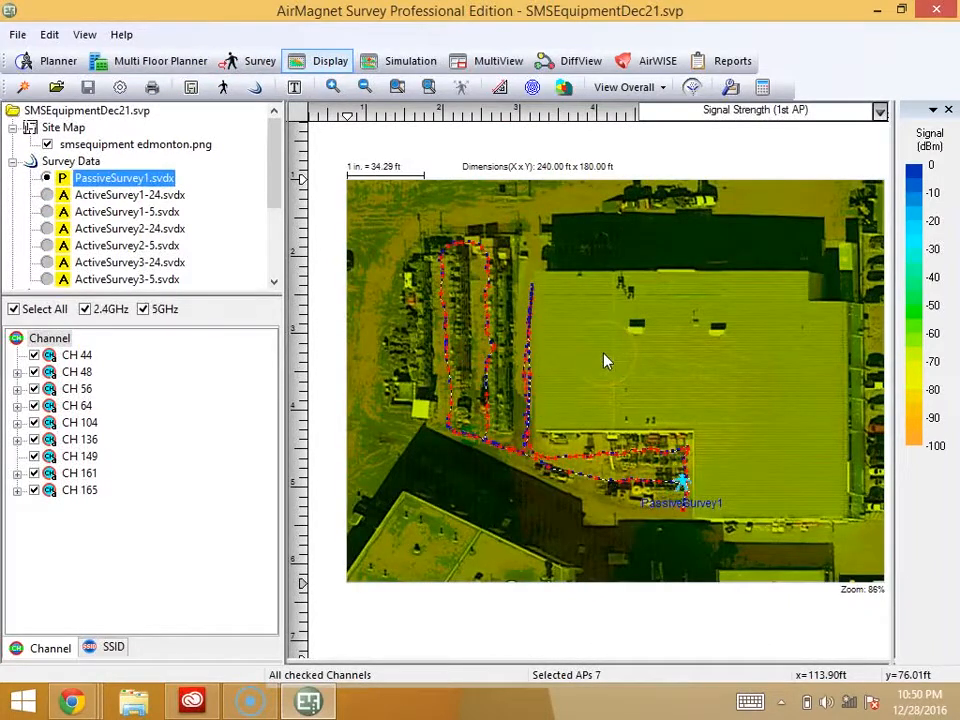
pyautogui.click(100, 648)
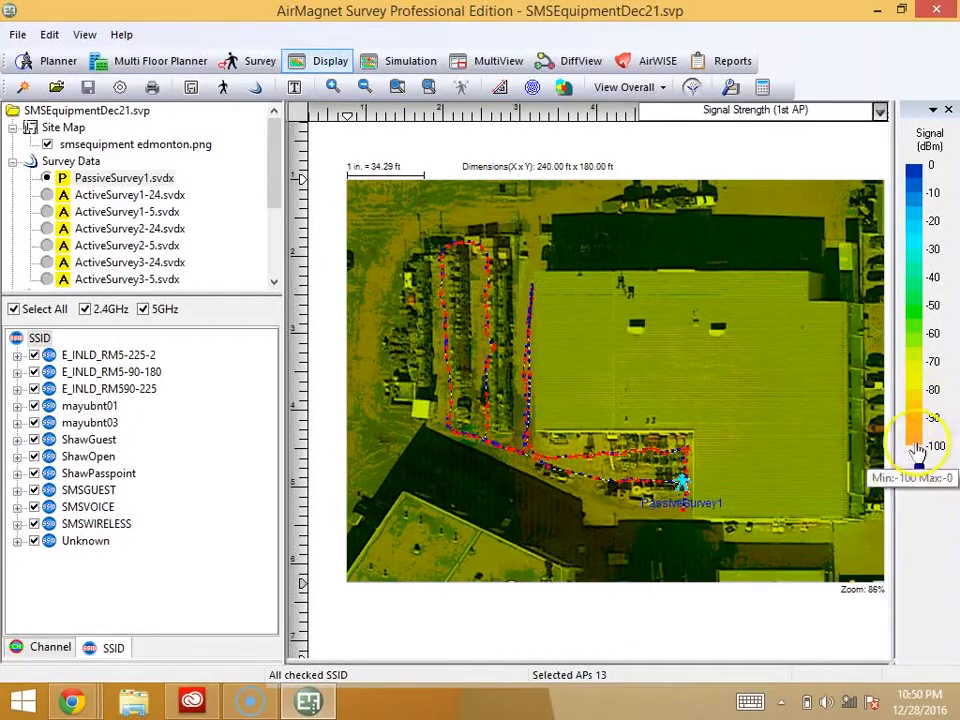
pyautogui.moveTo(917, 452); pyautogui.dragTo(916, 440)
pyautogui.moveTo(915, 396); pyautogui.dragTo(916, 285)
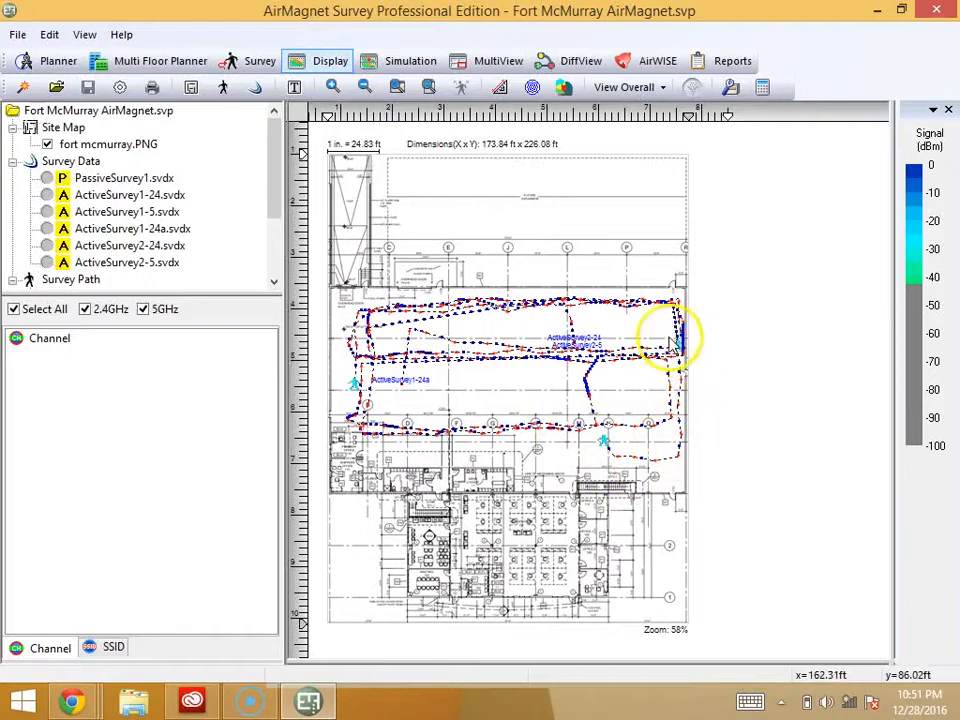
# Display PassiveSurvey1 in the Fort McMurray AirMagnet project and grey out signals weaker than about -75 dBm.
pyautogui.moveTo(915, 300); pyautogui.dragTo(929, 458)
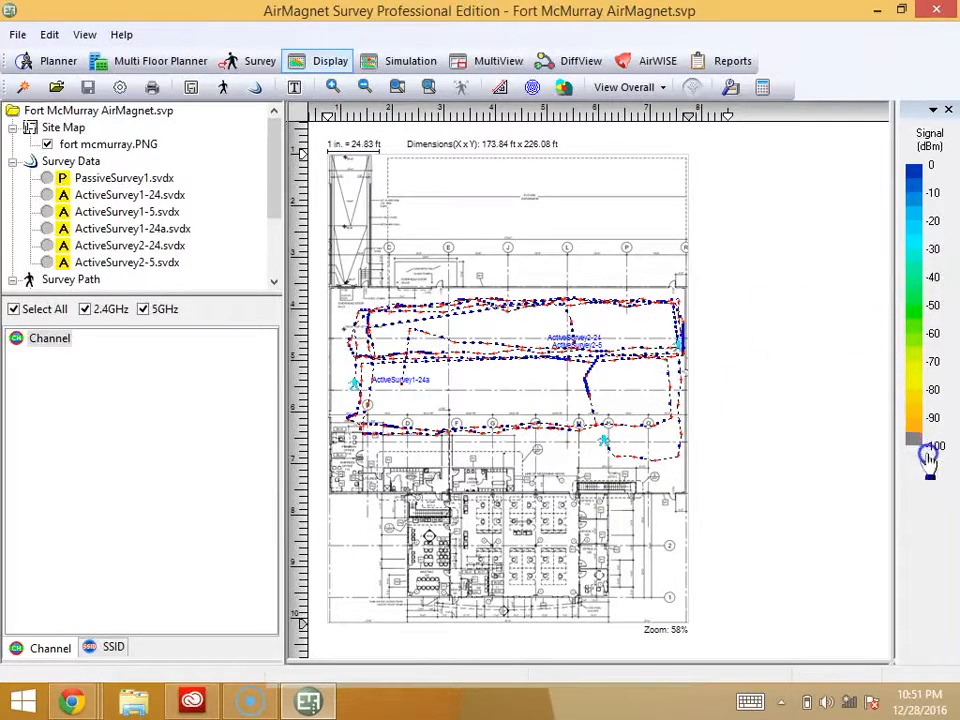
pyautogui.click(46, 178)
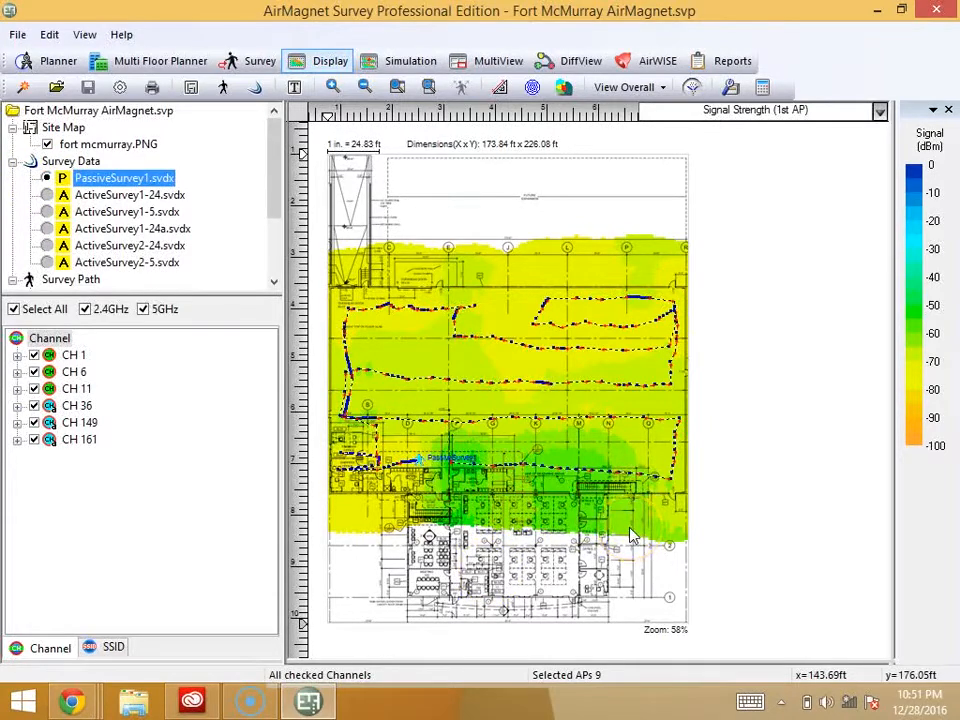
pyautogui.moveTo(913, 444); pyautogui.dragTo(913, 375)
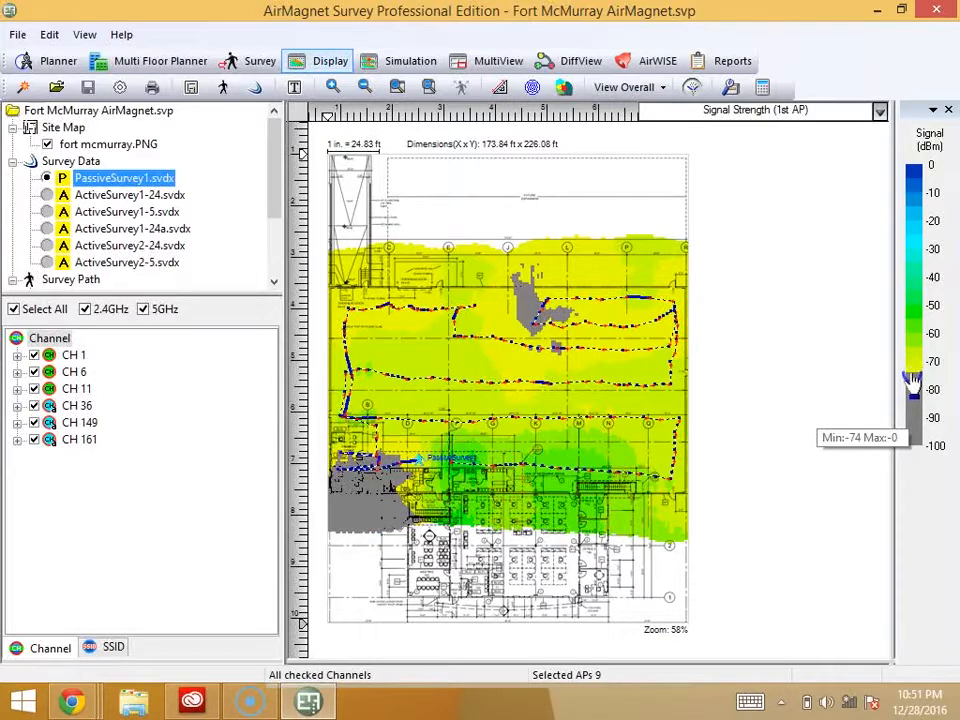
pyautogui.moveTo(913, 381)
pyautogui.mouseDown()
pyautogui.moveTo(914, 390)
pyautogui.moveTo(912, 362)
pyautogui.moveTo(917, 381)
pyautogui.mouseUp()
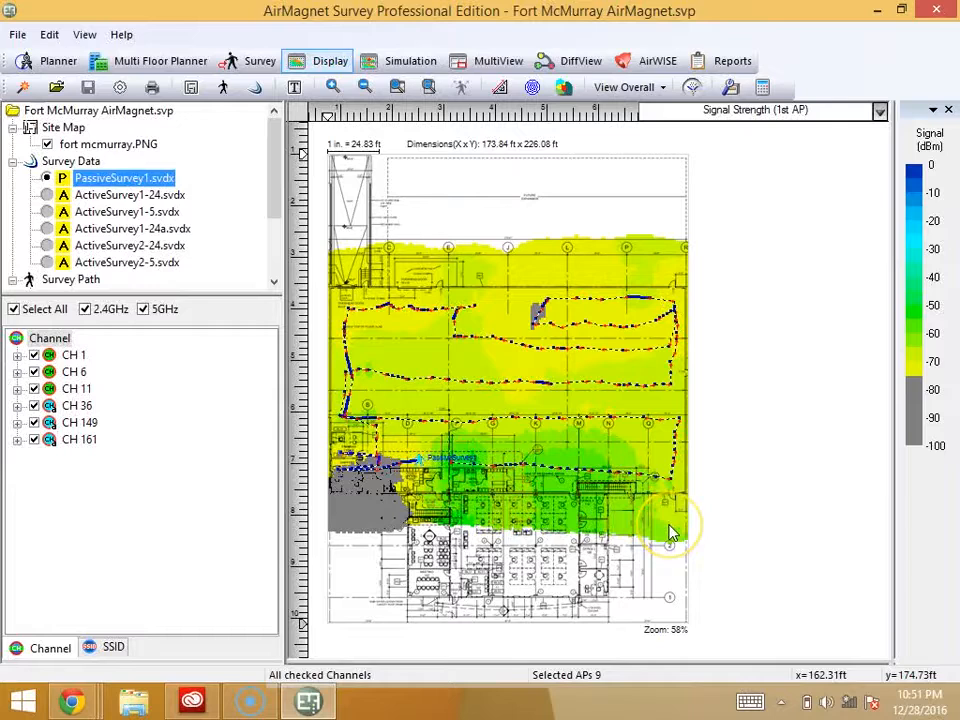
# List the Fort McMurray survey's networks by SSID and inspect the heatmap up close and at full extent.
pyautogui.click(112, 647)
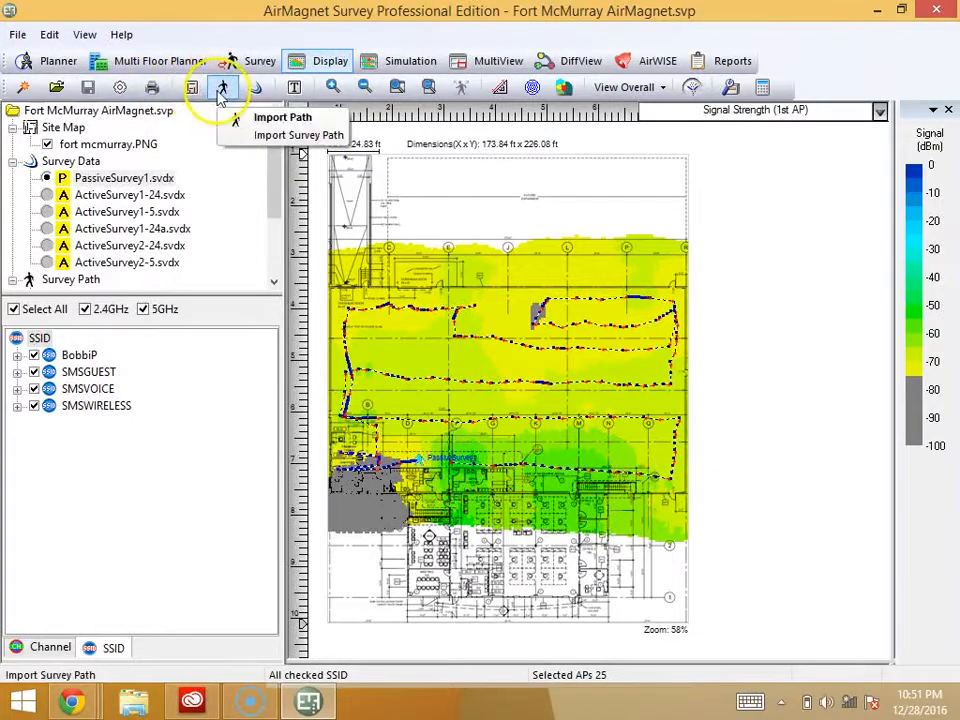
pyautogui.click(343, 97)
pyautogui.click(343, 97)
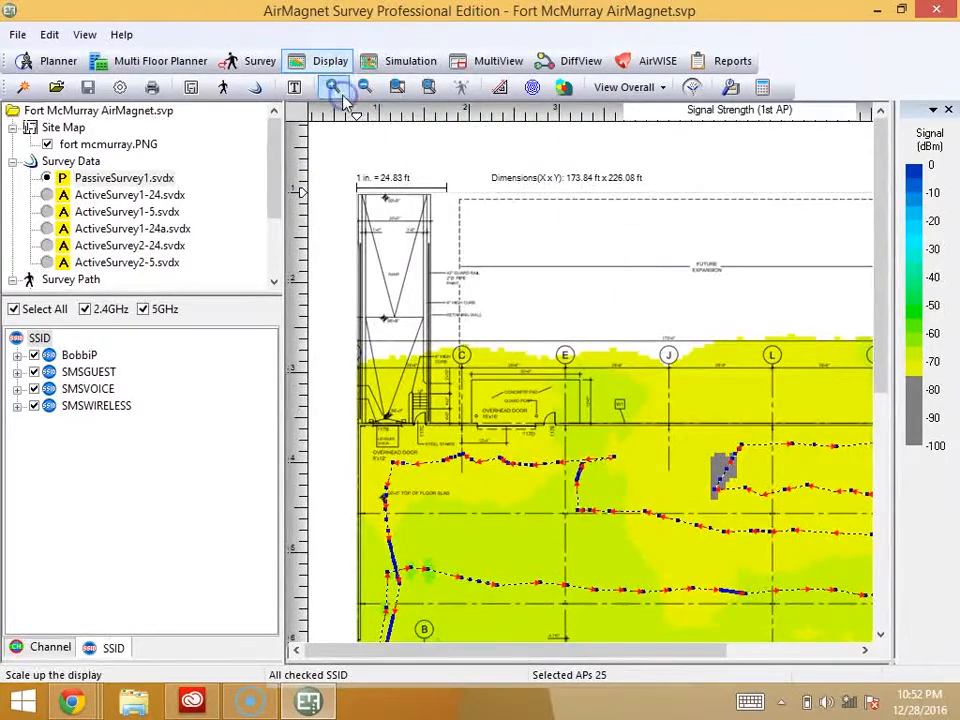
pyautogui.click(398, 89)
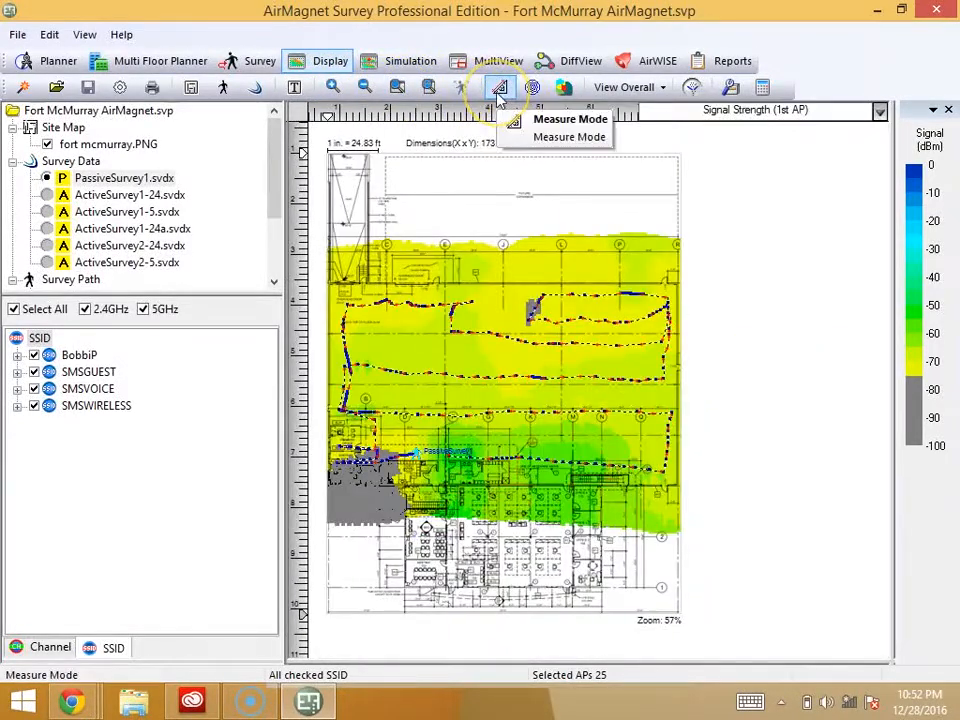
pyautogui.click(499, 89)
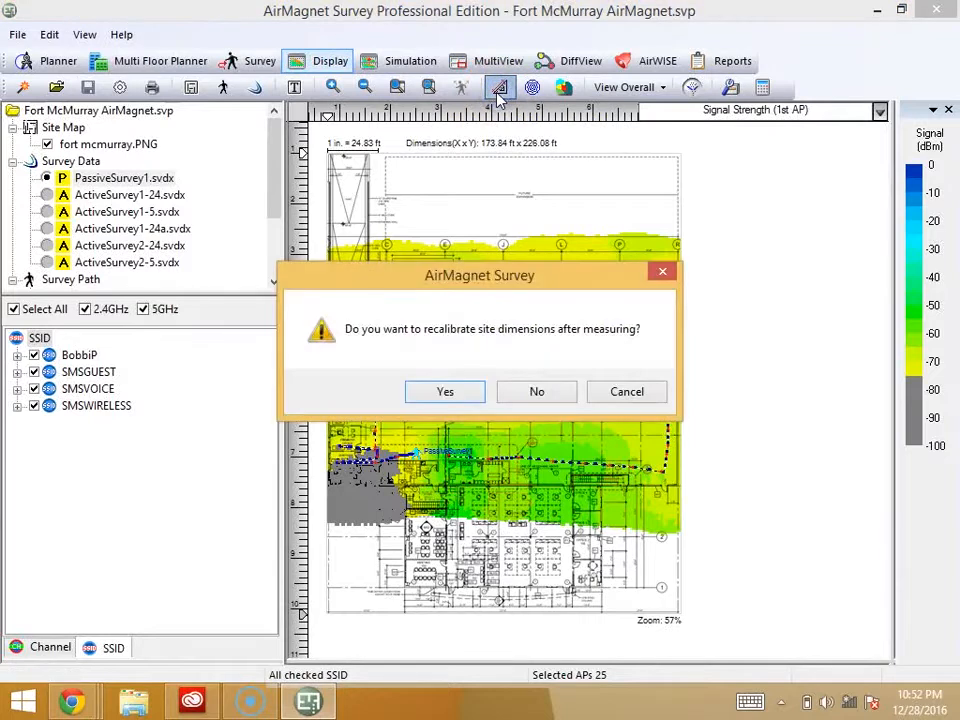
pyautogui.click(446, 393)
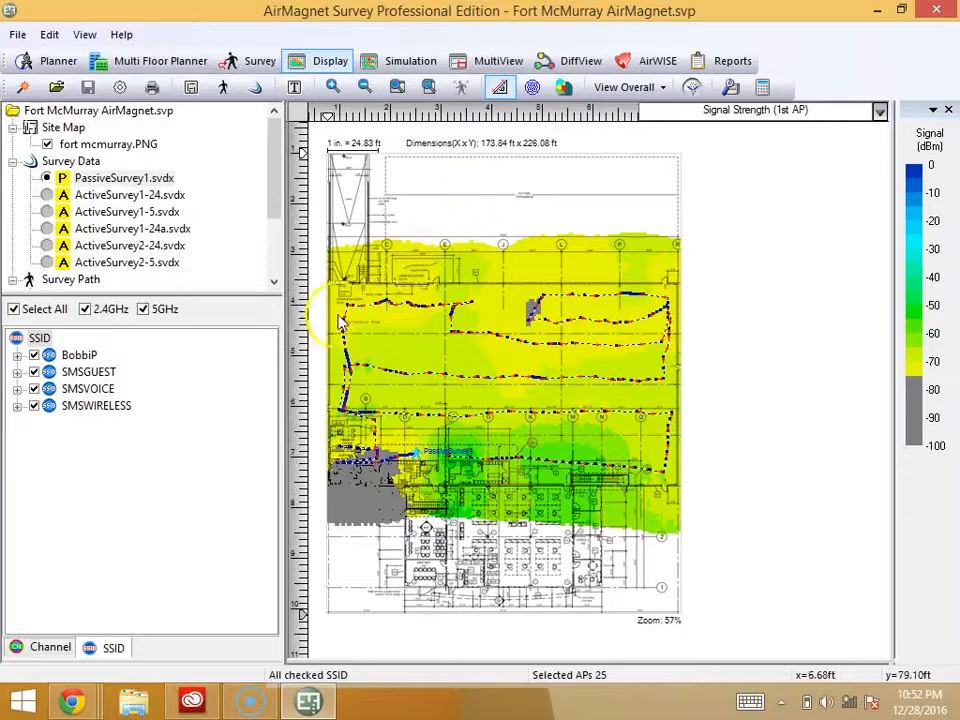
pyautogui.click(333, 378)
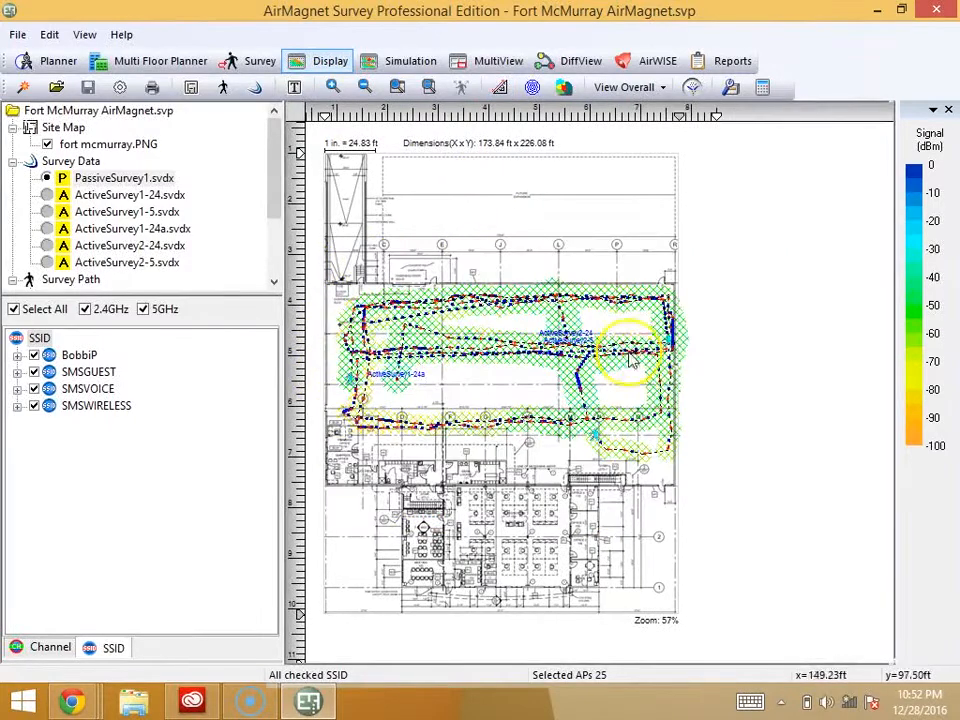
pyautogui.click(668, 387)
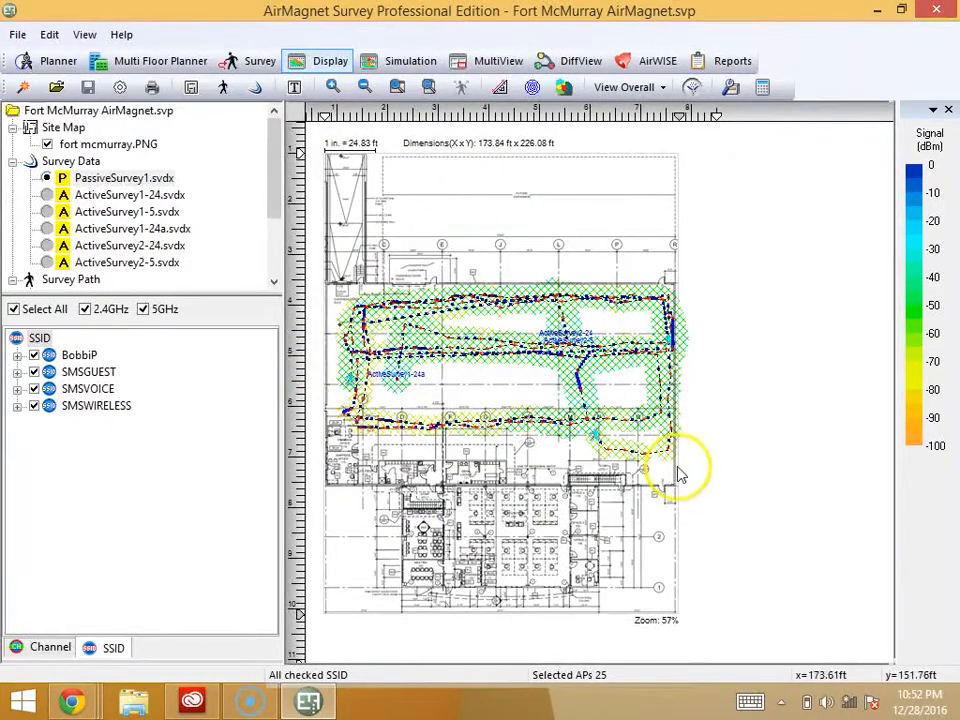
pyautogui.moveTo(549, 188); pyautogui.dragTo(392, 500)
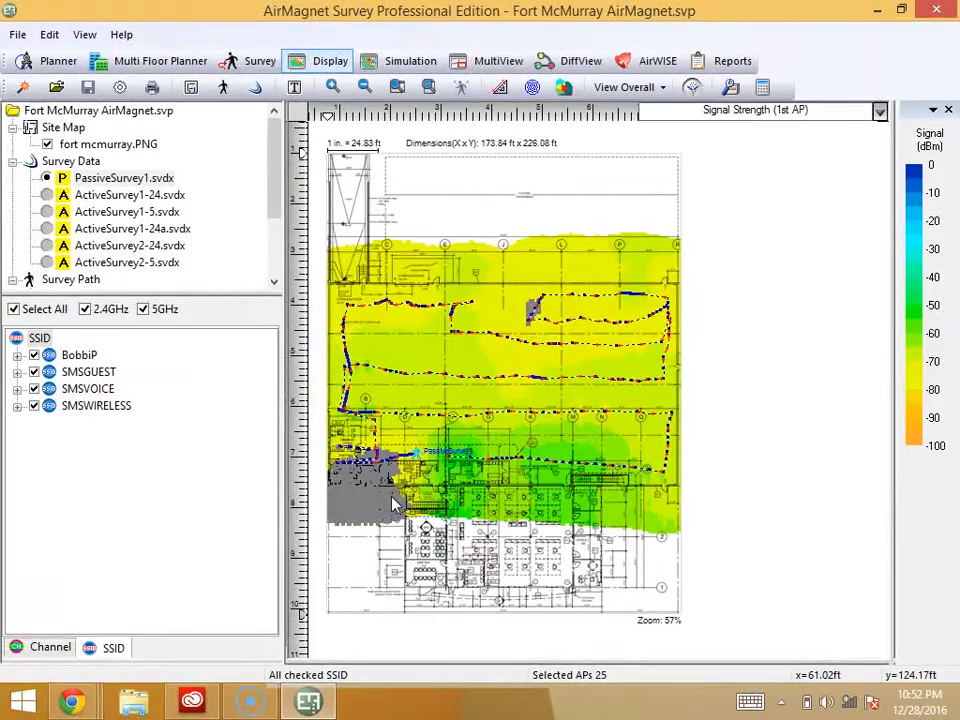
# Try a dual-direction recalibration of the site dimensions, measuring from column line E to beyond P with an actual distance of 150.
pyautogui.click(500, 87)
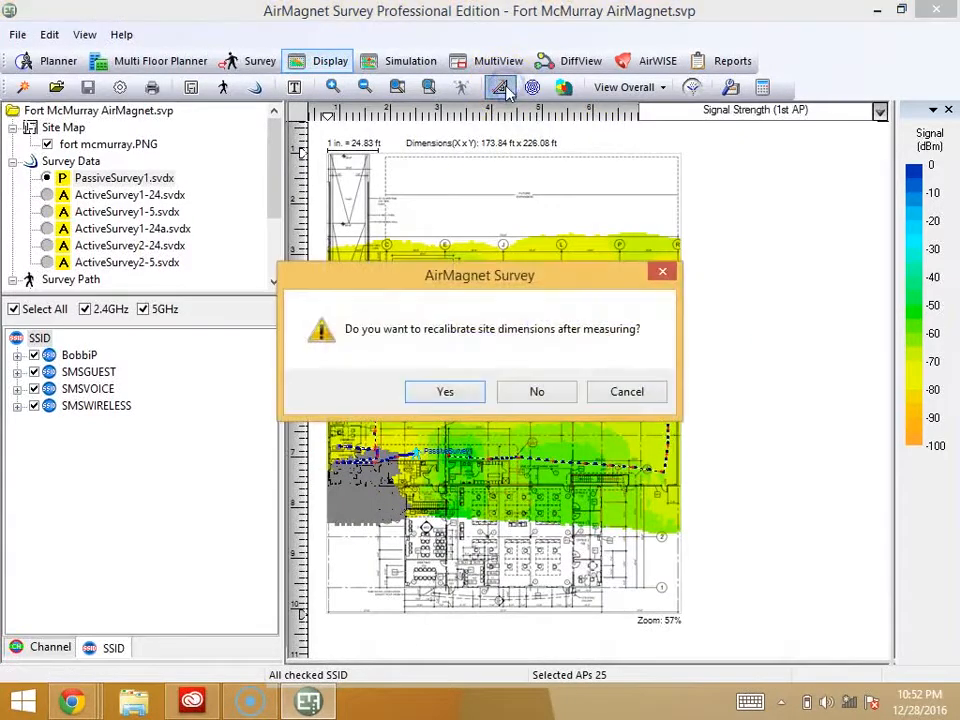
pyautogui.click(445, 392)
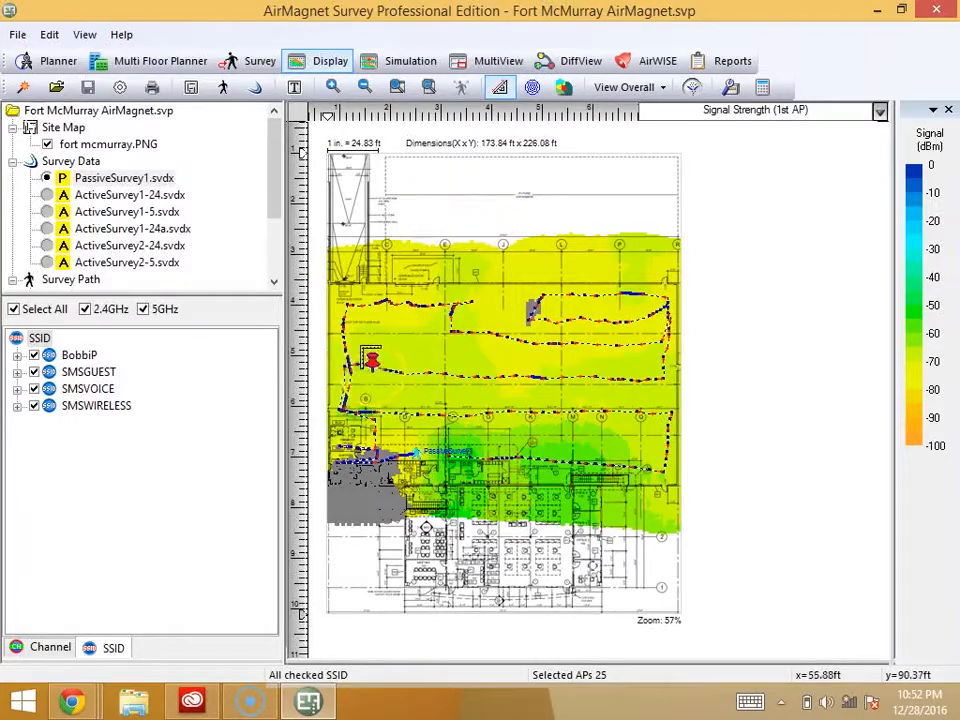
pyautogui.click(382, 362)
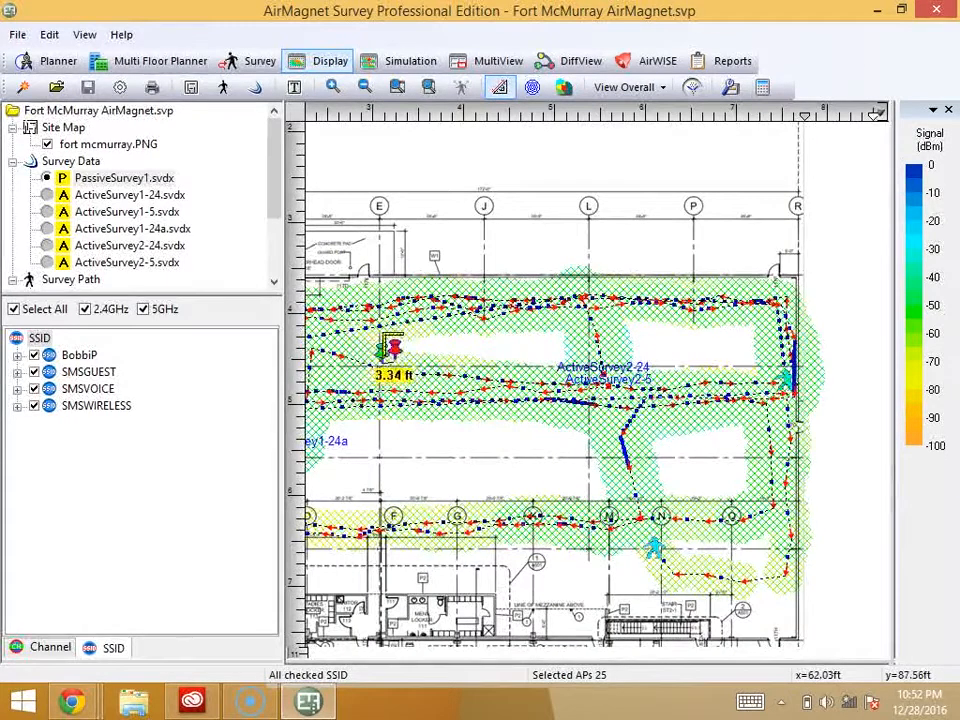
pyautogui.click(578, 352)
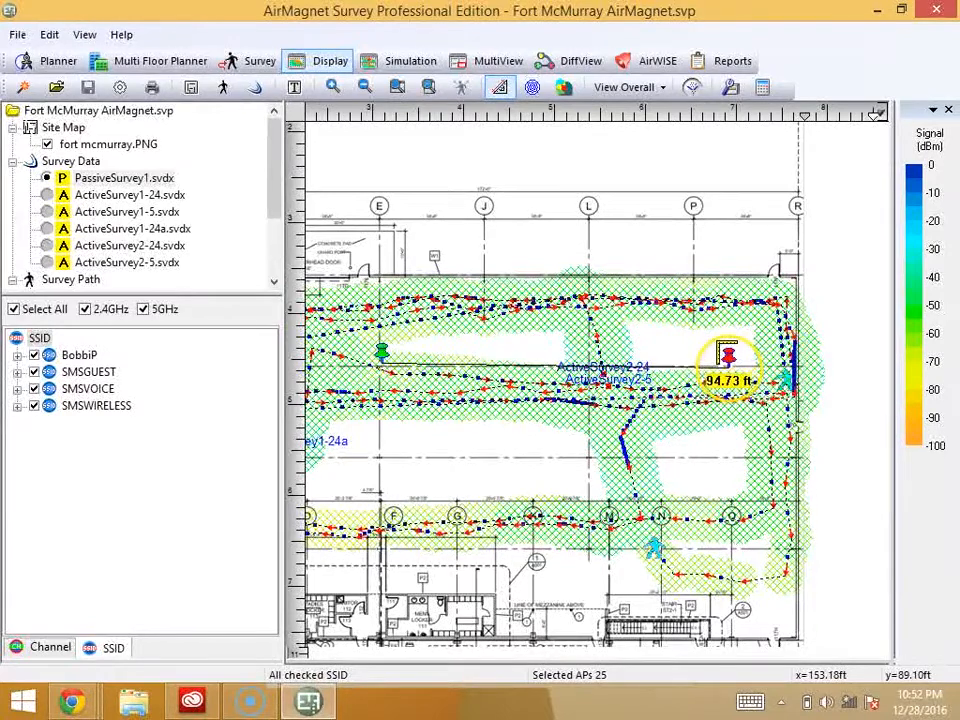
pyautogui.click(728, 362)
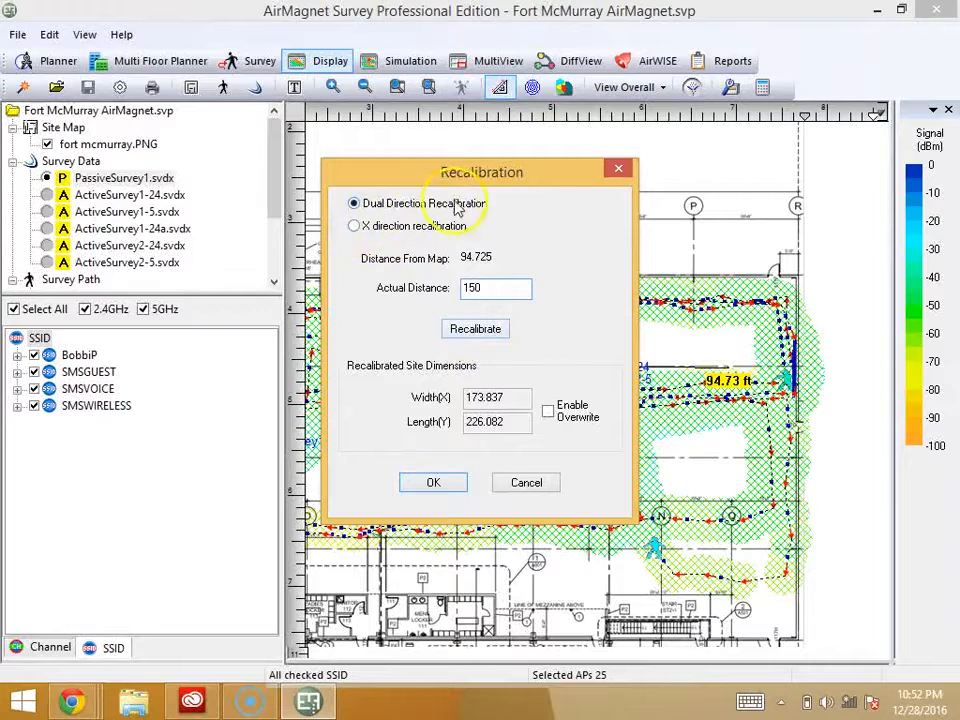
pyautogui.click(479, 330)
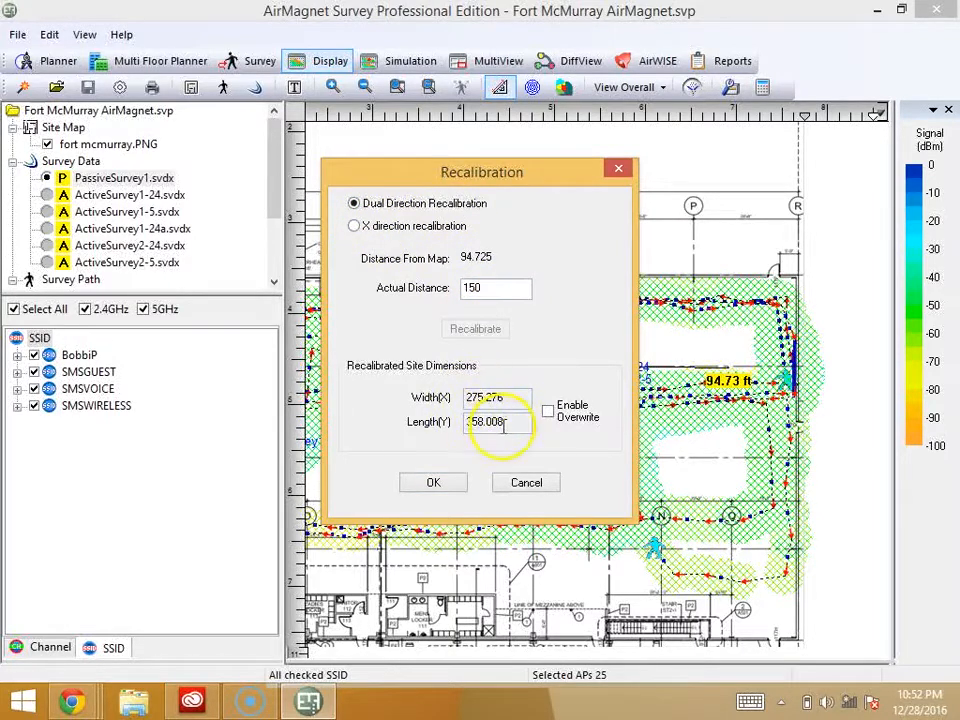
pyautogui.click(527, 483)
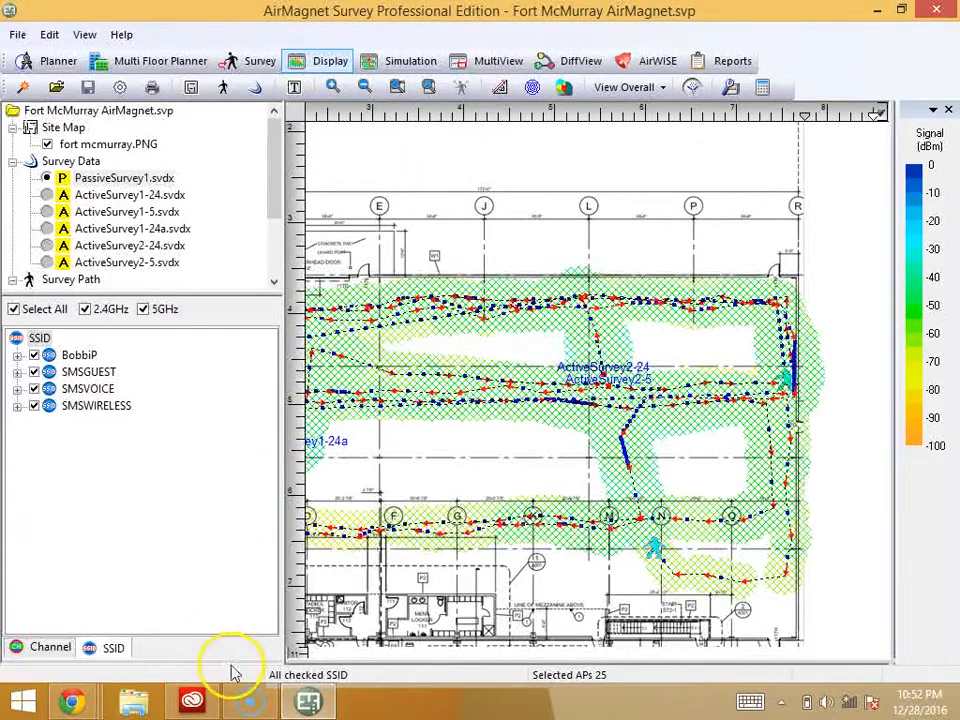
# Place two access points in the Planner view where column lines E and L cross the upper horizontal gridline of the open floor area.
pyautogui.moveTo(229, 661); pyautogui.dragTo(364, 664)
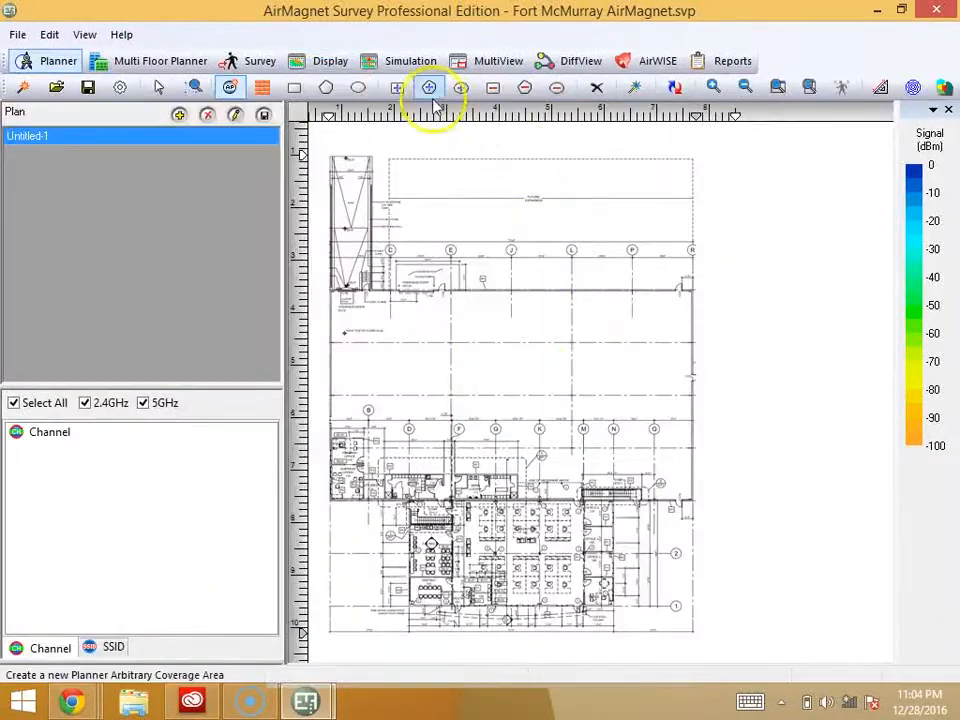
pyautogui.click(713, 88)
pyautogui.moveTo(888, 225); pyautogui.dragTo(896, 354)
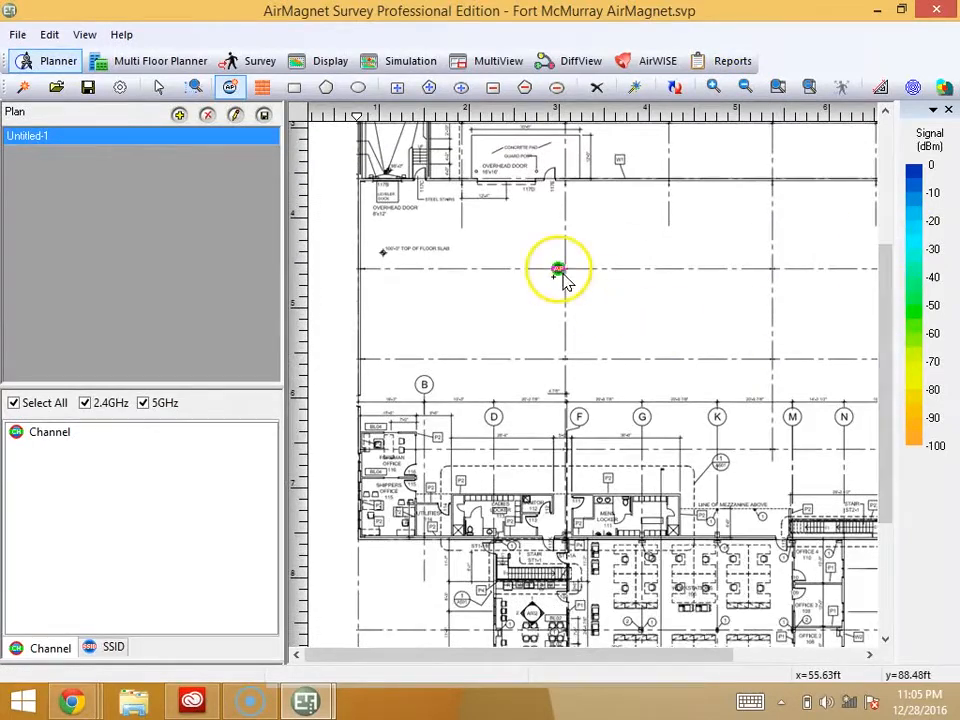
pyautogui.click(566, 274)
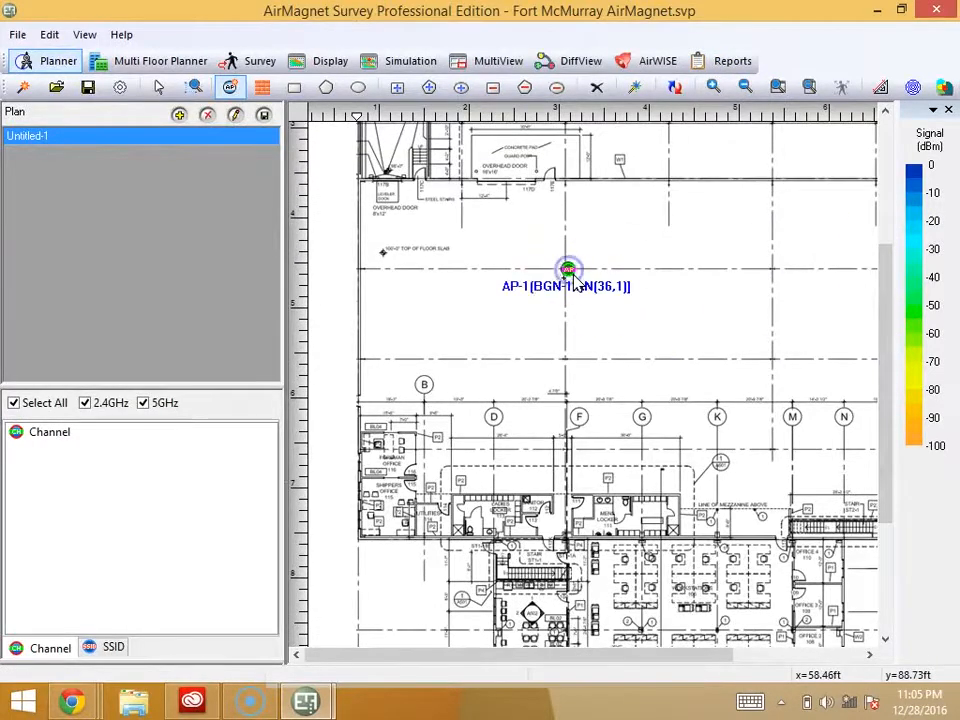
pyautogui.click(775, 274)
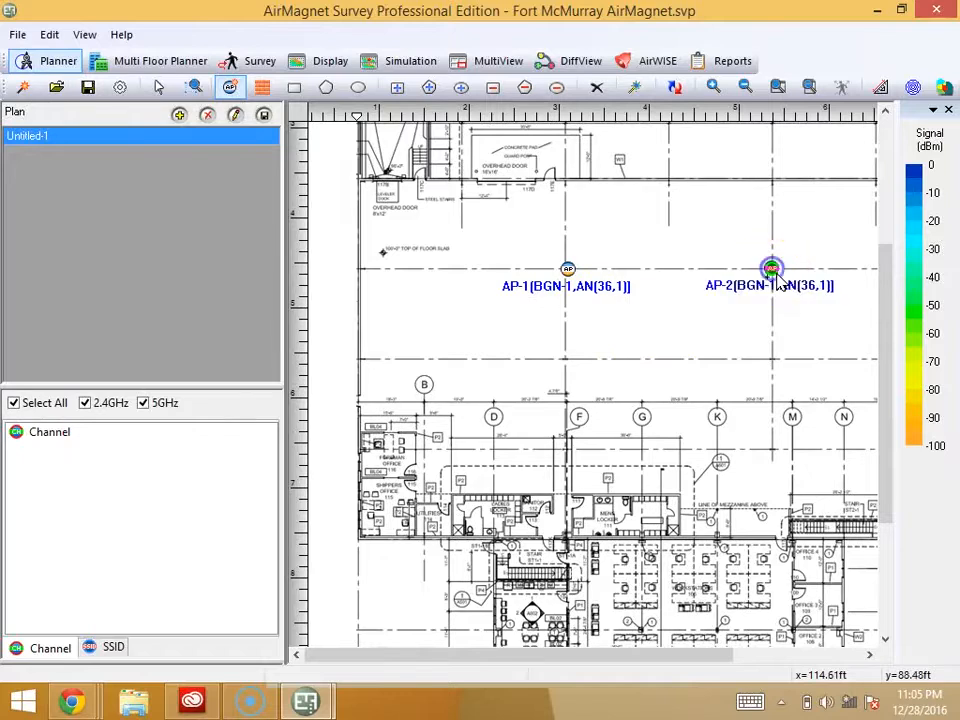
# Draw a horizontal wall just below the two access points, from near the building's left wall to just short of column line L.
pyautogui.click(261, 88)
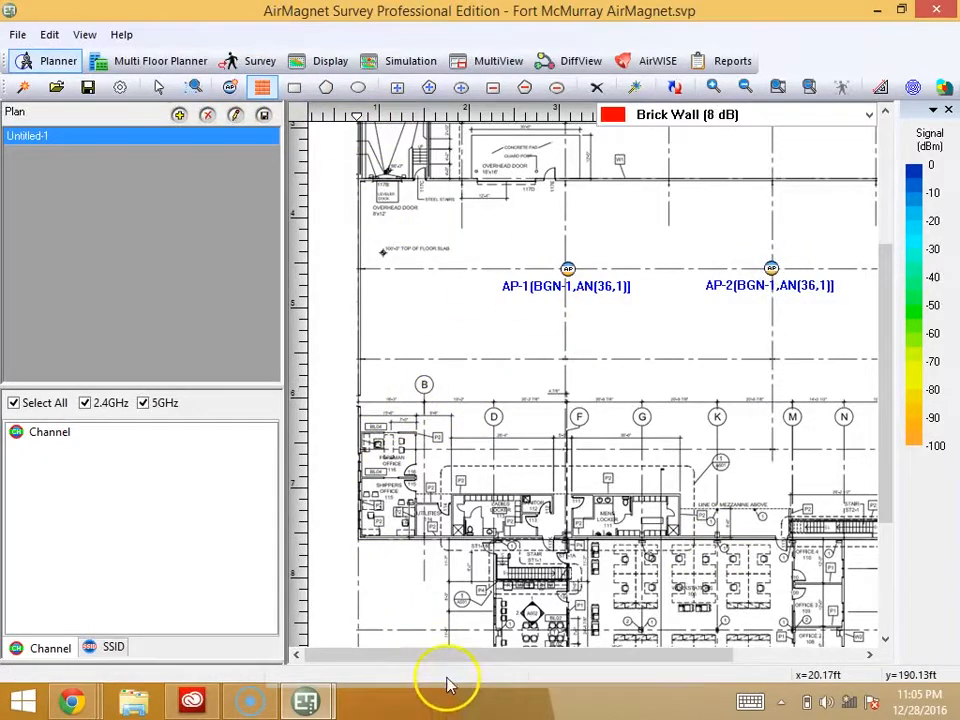
pyautogui.moveTo(415, 655); pyautogui.dragTo(439, 658)
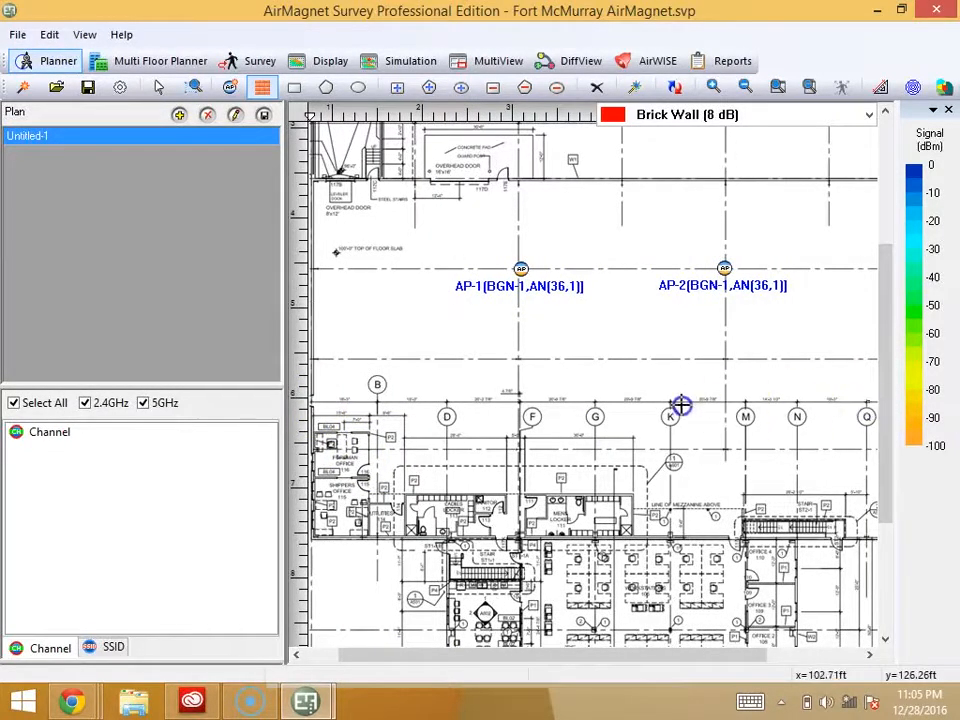
pyautogui.moveTo(692, 304)
pyautogui.mouseDown()
pyautogui.moveTo(358, 379)
pyautogui.moveTo(332, 358)
pyautogui.moveTo(326, 317)
pyautogui.moveTo(332, 304)
pyautogui.moveTo(339, 313)
pyautogui.mouseUp()
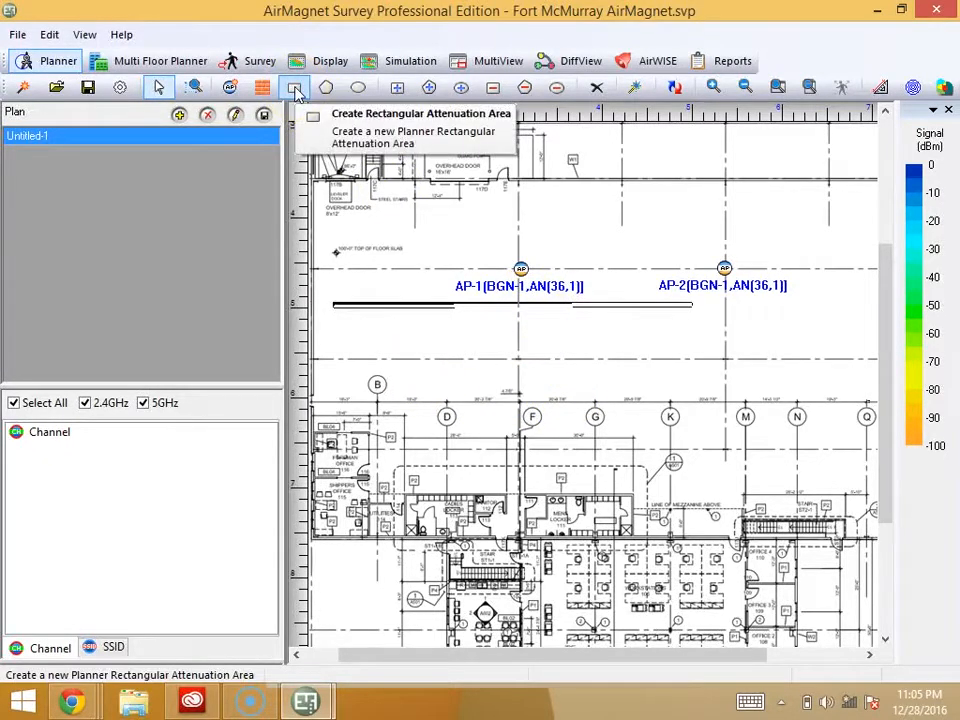
# Draw three rectangular Cubicle attenuation areas over the upper row of workstation groups in the open office.
pyautogui.click(296, 88)
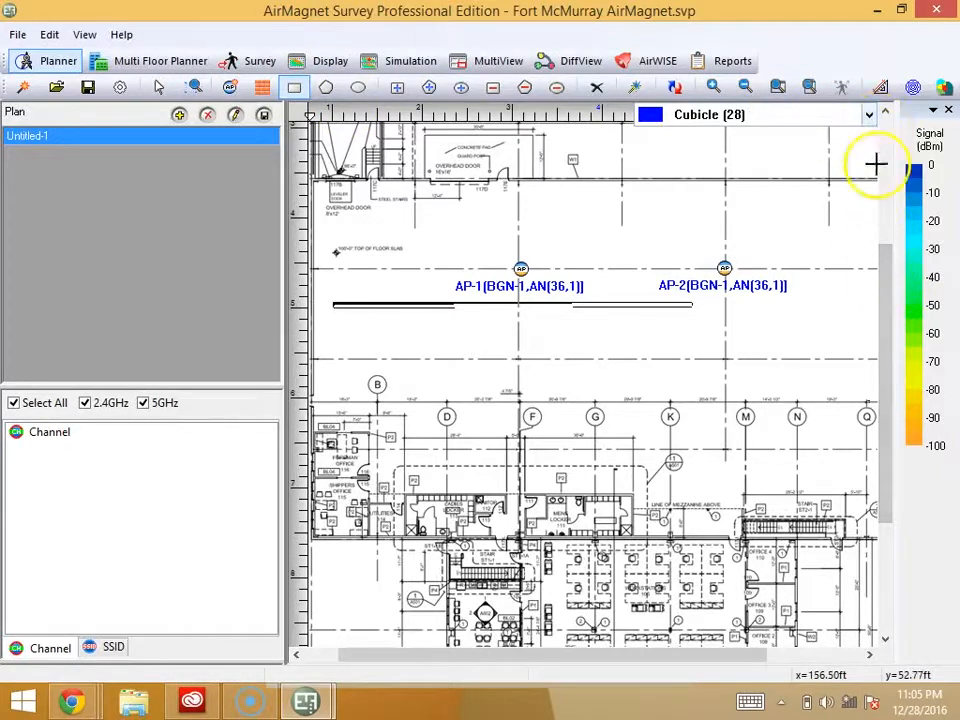
pyautogui.moveTo(884, 252); pyautogui.dragTo(888, 323)
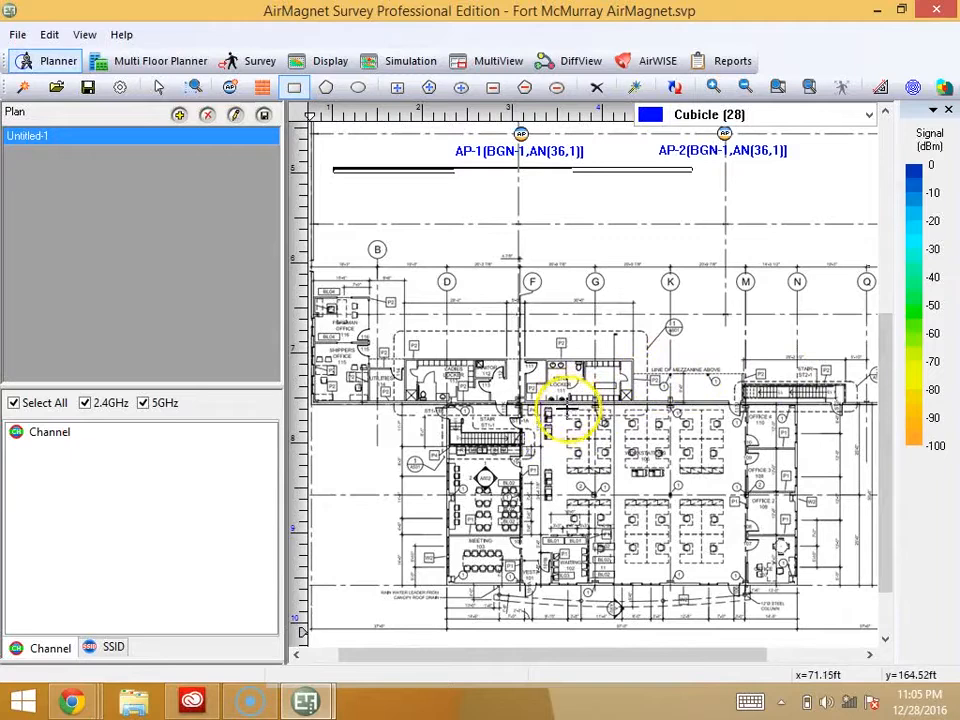
pyautogui.moveTo(590, 448); pyautogui.dragTo(611, 476)
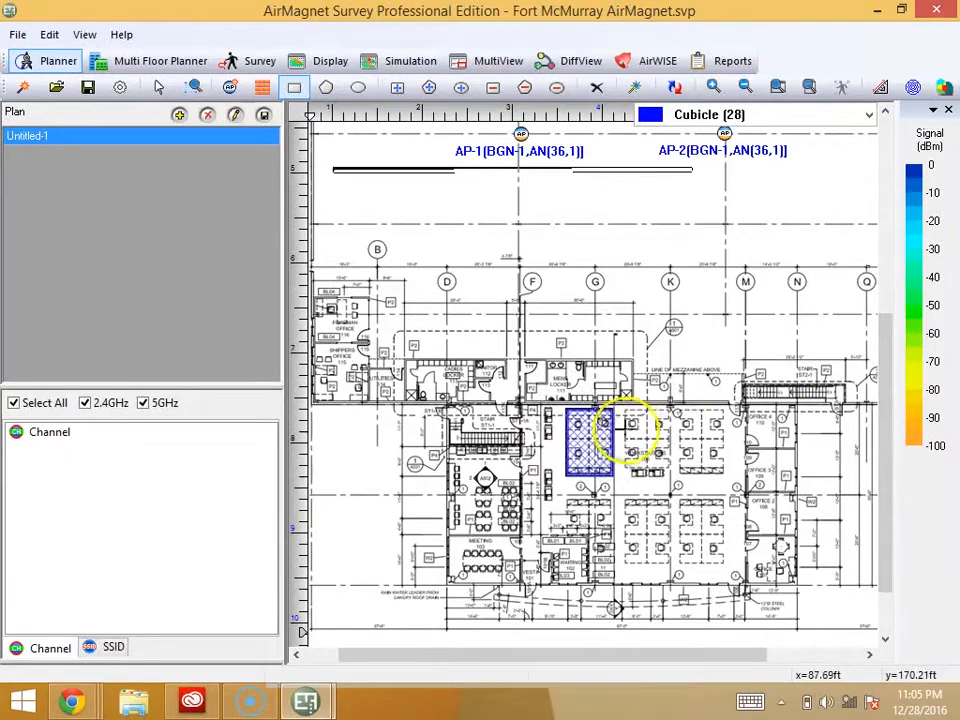
pyautogui.moveTo(623, 405)
pyautogui.mouseDown()
pyautogui.moveTo(667, 452)
pyautogui.moveTo(673, 477)
pyautogui.mouseUp()
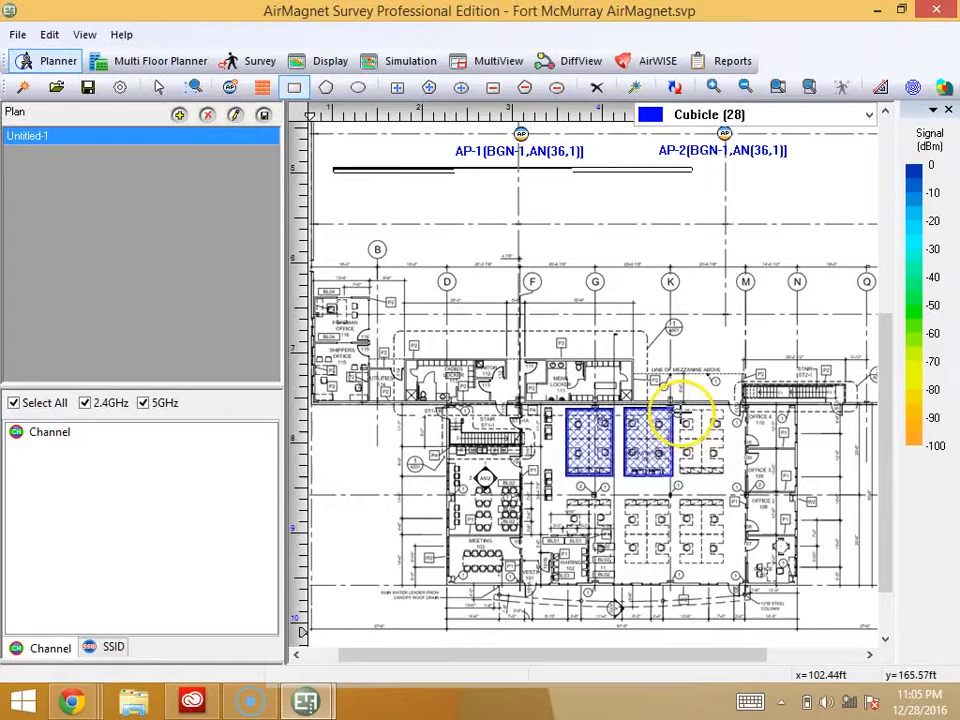
pyautogui.moveTo(700, 437); pyautogui.dragTo(727, 478)
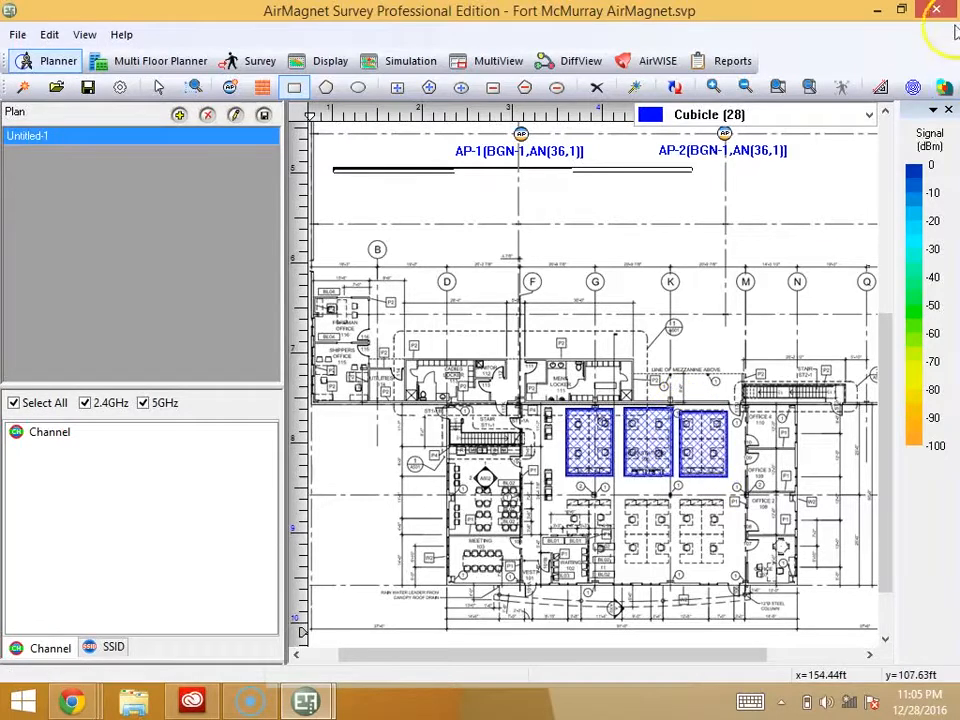
# Try to draw two overlapping Warehouse Medium Density attenuation areas in the open floor below the access points.
pyautogui.click(869, 116)
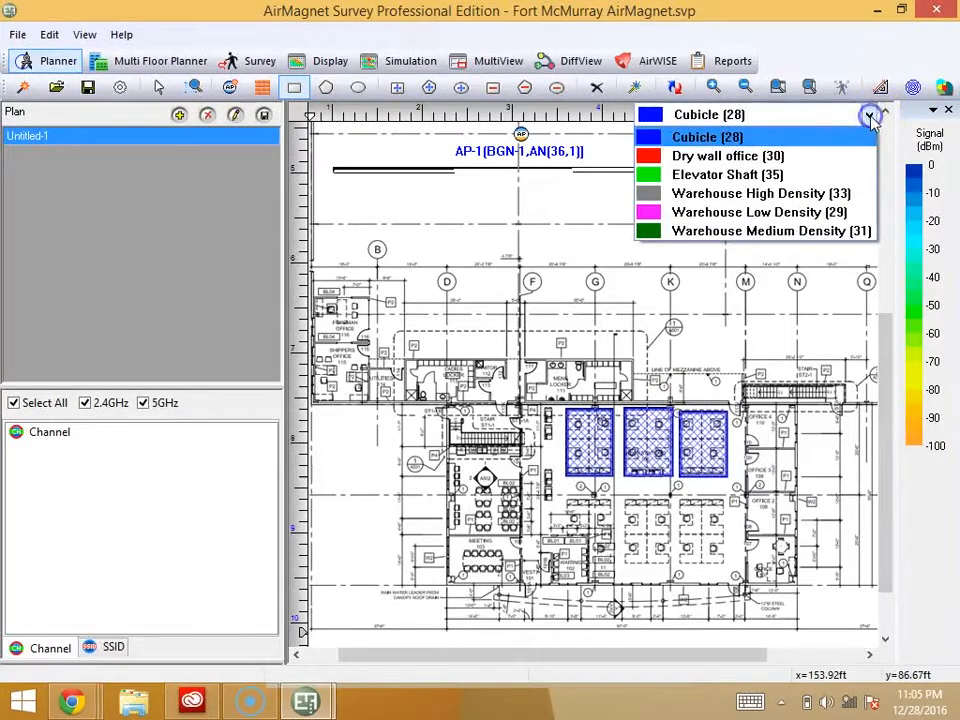
pyautogui.click(829, 164)
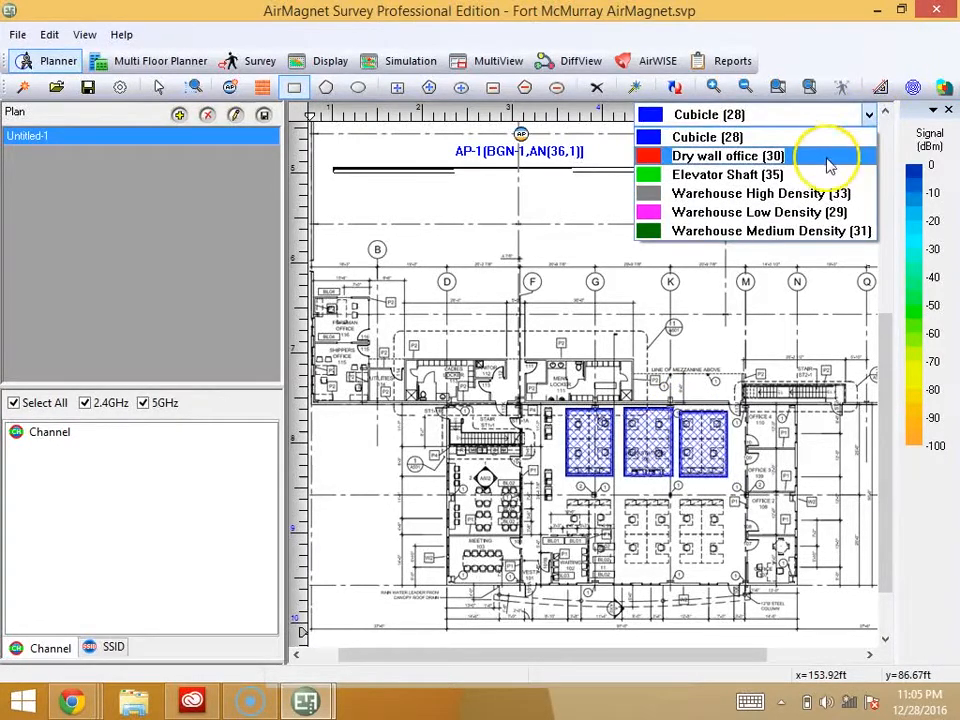
pyautogui.click(838, 232)
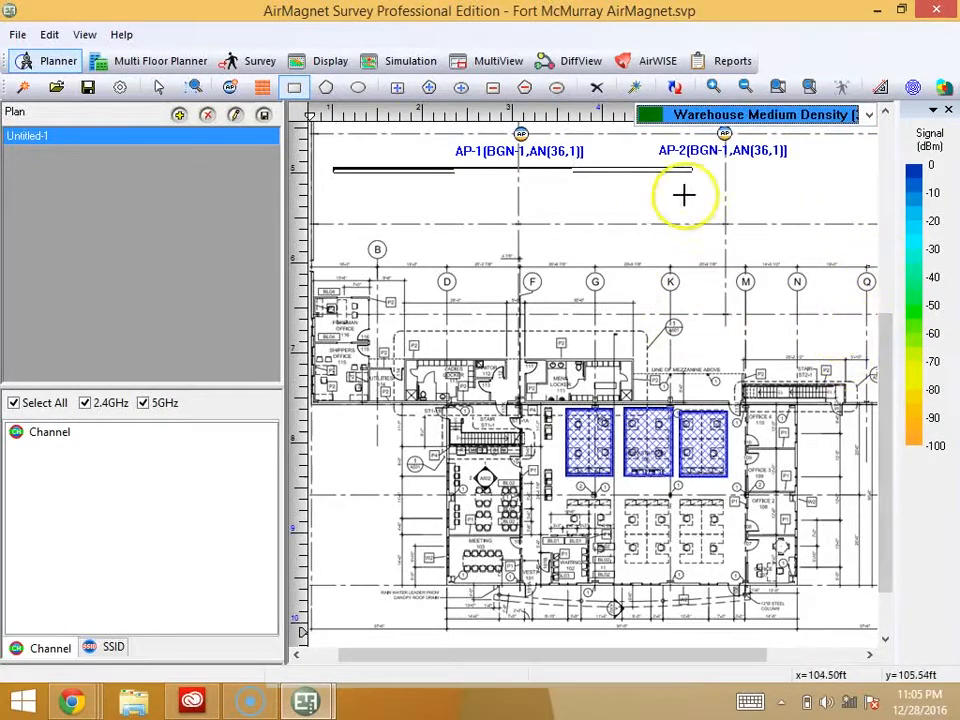
pyautogui.moveTo(653, 201)
pyautogui.mouseDown()
pyautogui.moveTo(838, 313)
pyautogui.moveTo(861, 315)
pyautogui.mouseUp()
pyautogui.moveTo(712, 305); pyautogui.dragTo(505, 203)
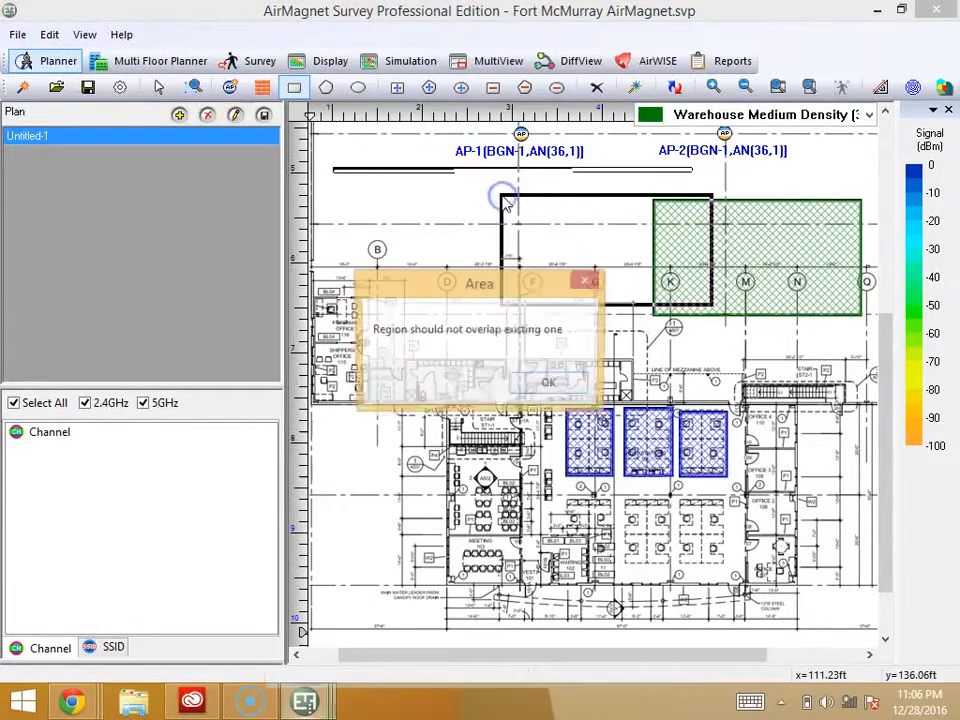
pyautogui.click(550, 385)
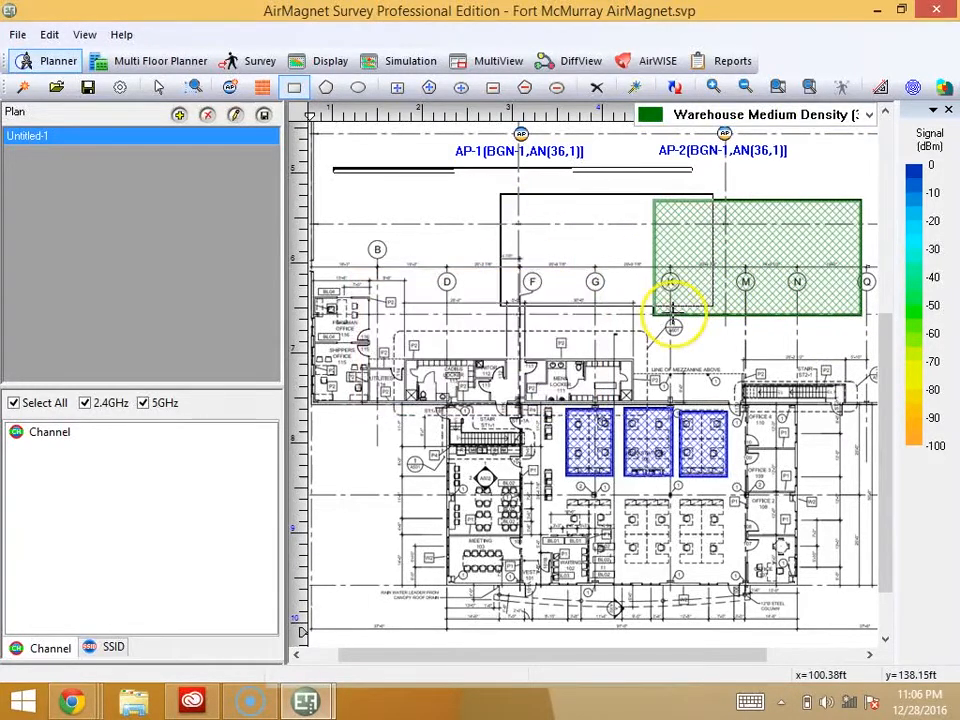
# Delete the warehouse area and the wall, and draw a Warehouse Medium Density area across the open floor around both access points.
pyautogui.click(672, 315)
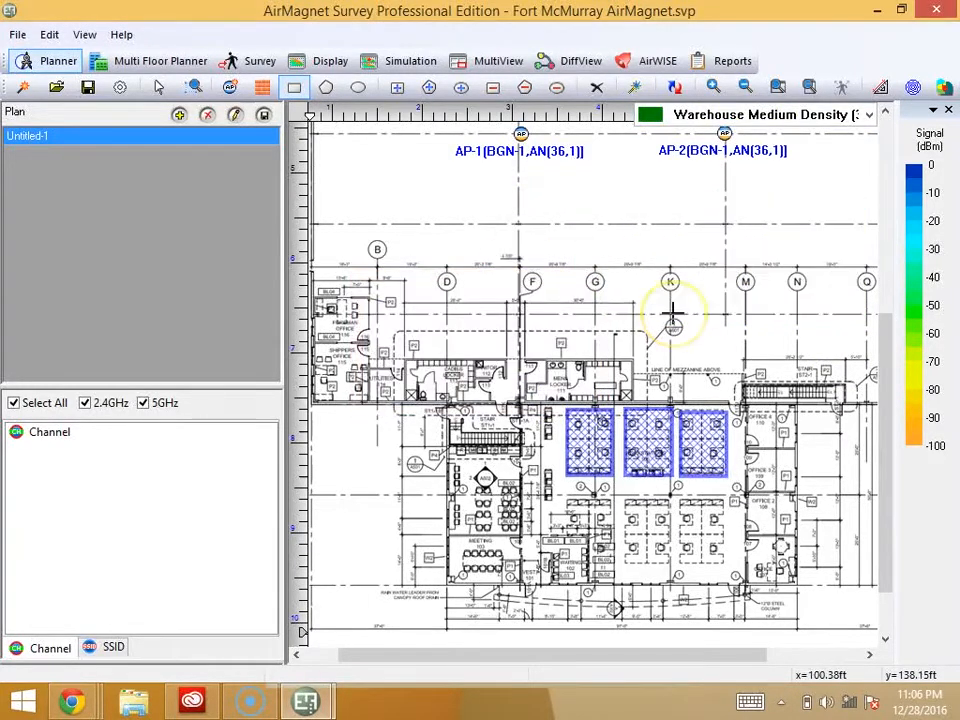
pyautogui.click(746, 87)
pyautogui.click(748, 87)
pyautogui.click(748, 87)
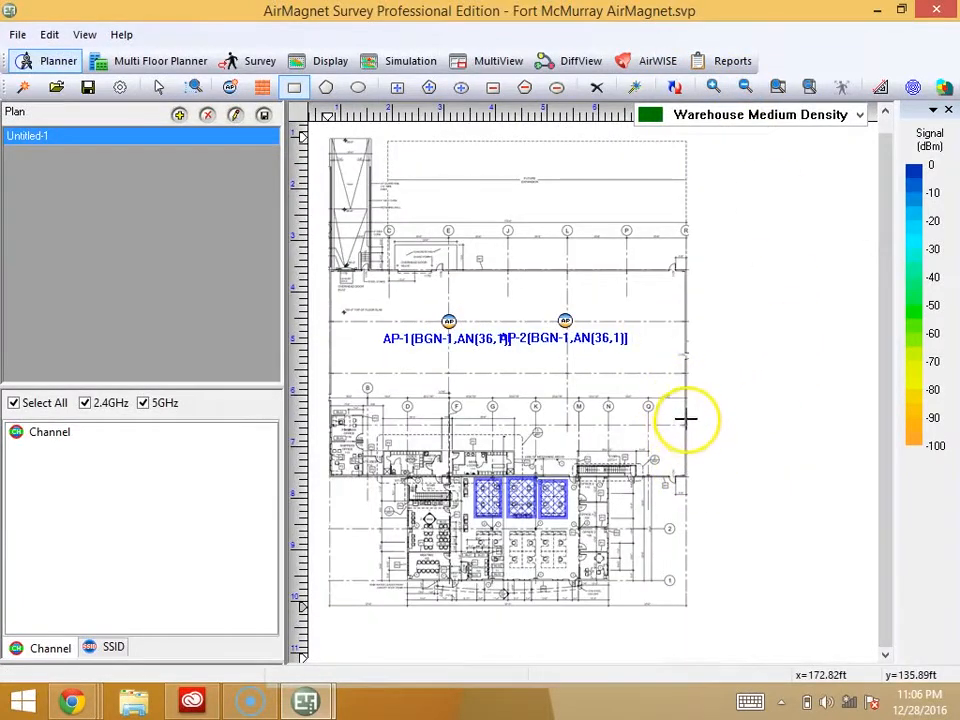
pyautogui.moveTo(683, 397)
pyautogui.mouseDown()
pyautogui.moveTo(467, 332)
pyautogui.moveTo(364, 276)
pyautogui.moveTo(333, 284)
pyautogui.mouseUp()
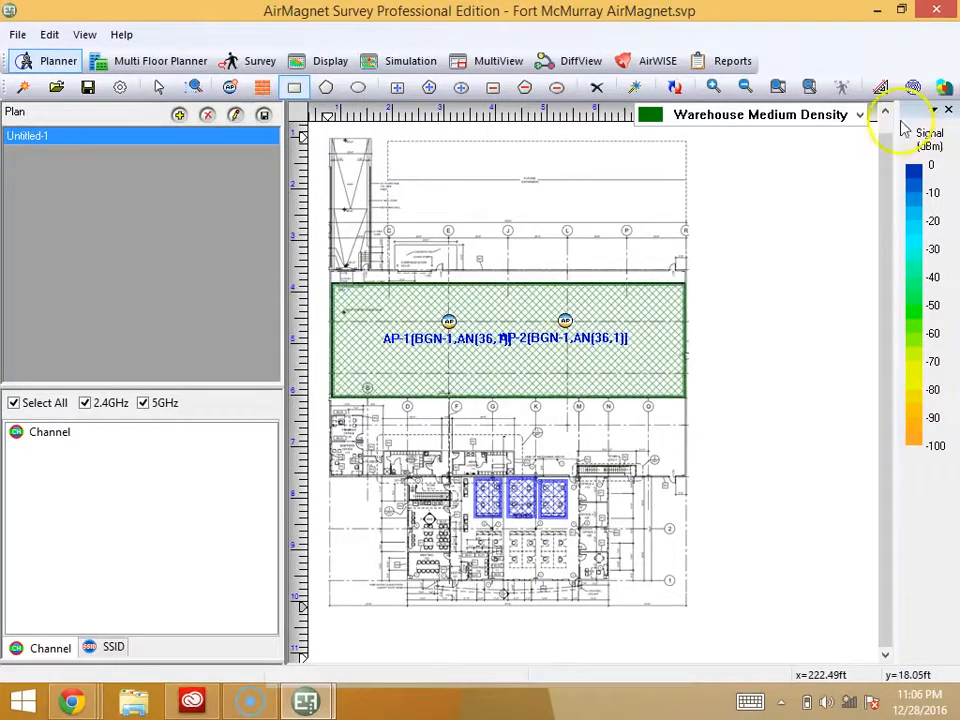
# Replace the Warehouse Medium Density area with a small Elevator Shaft area at the overhead door in the open floor's upper-left corner.
pyautogui.click(859, 115)
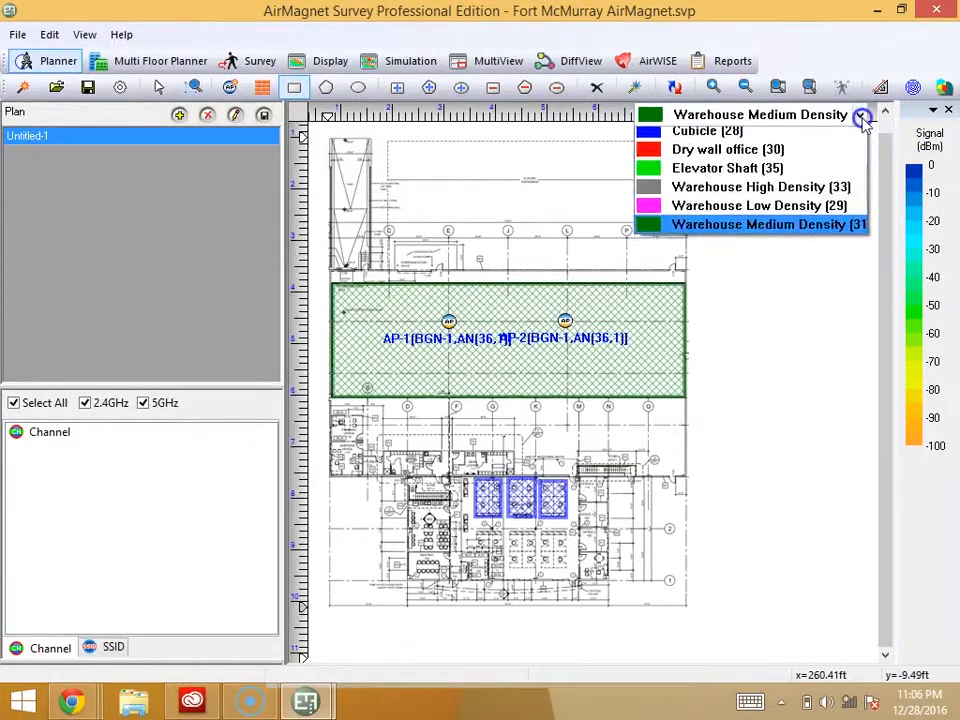
pyautogui.click(726, 176)
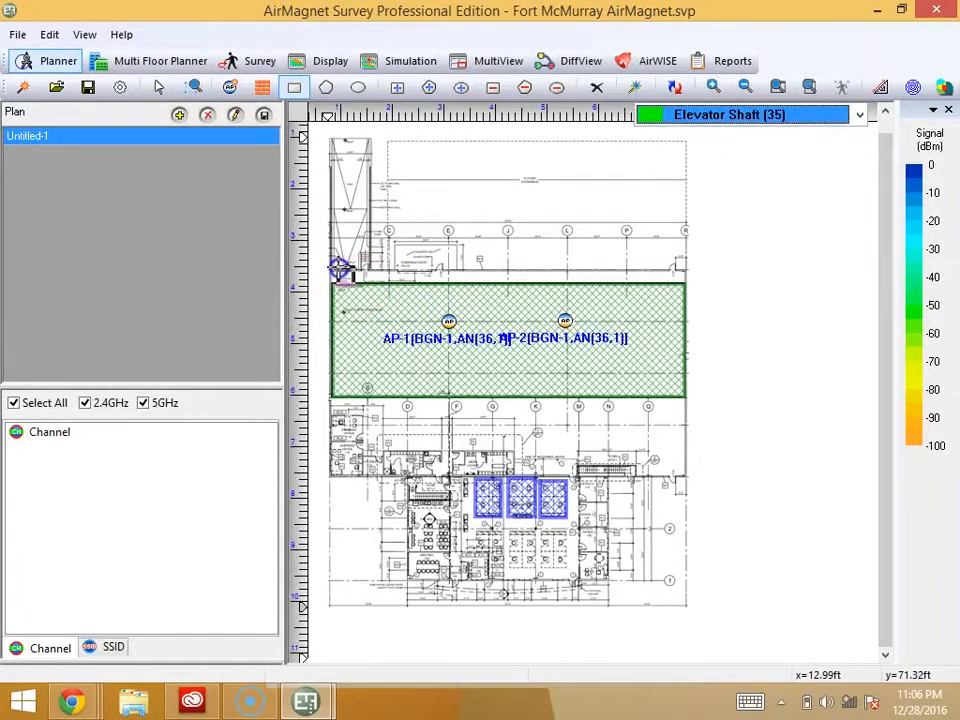
pyautogui.moveTo(340, 268); pyautogui.dragTo(583, 294)
pyautogui.click(548, 385)
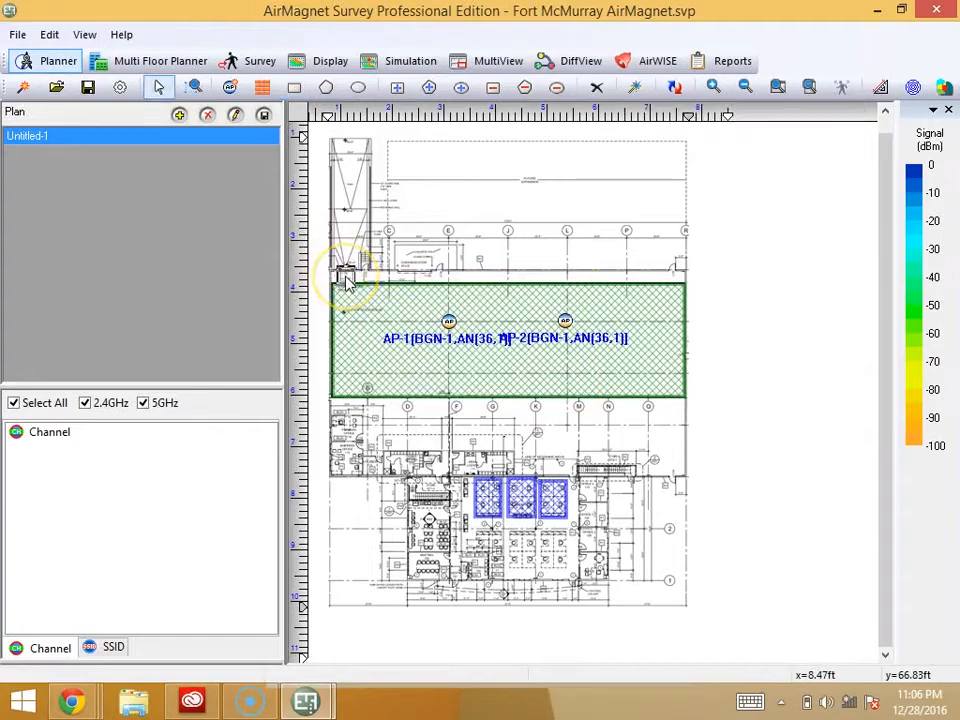
pyautogui.click(345, 281)
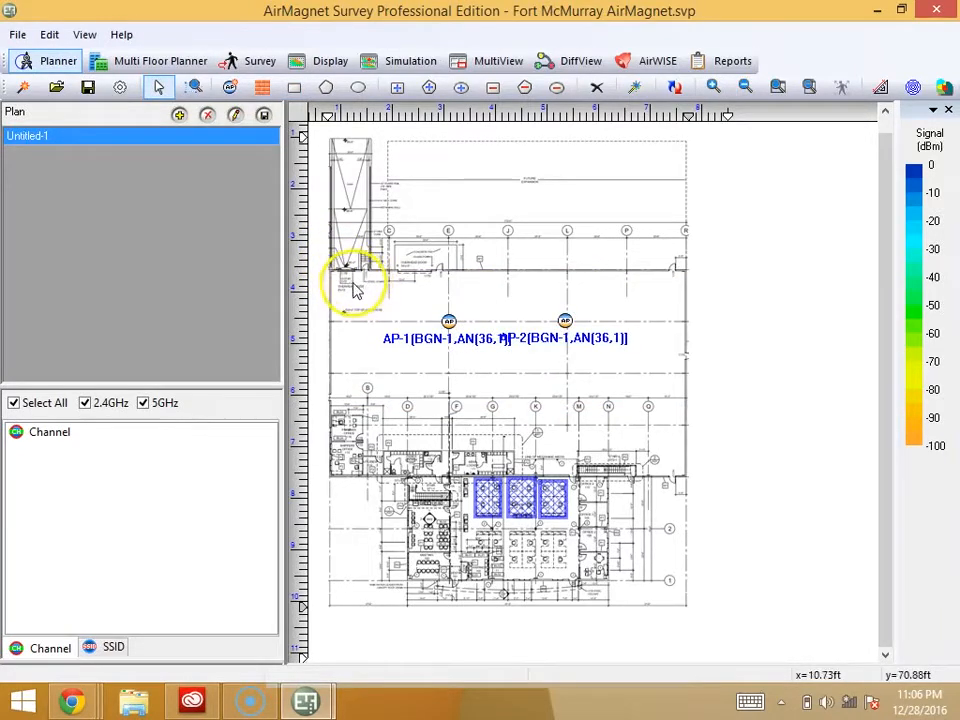
pyautogui.click(296, 89)
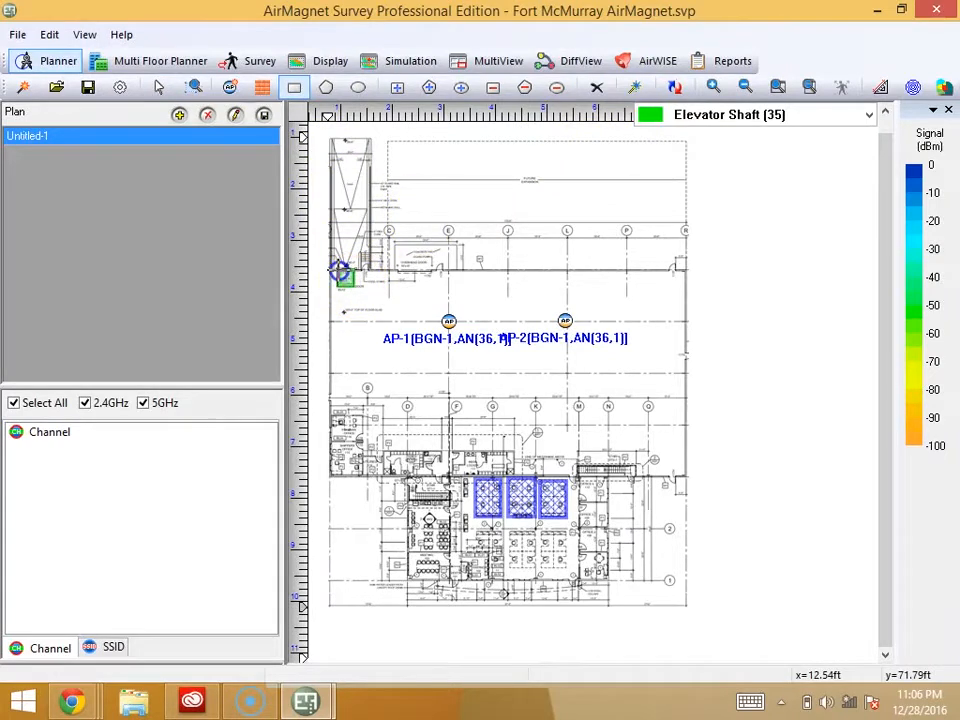
# Draw a Warehouse High Density area across the full width of the open floor, around both access points and below the elevator shaft area.
pyautogui.click(872, 113)
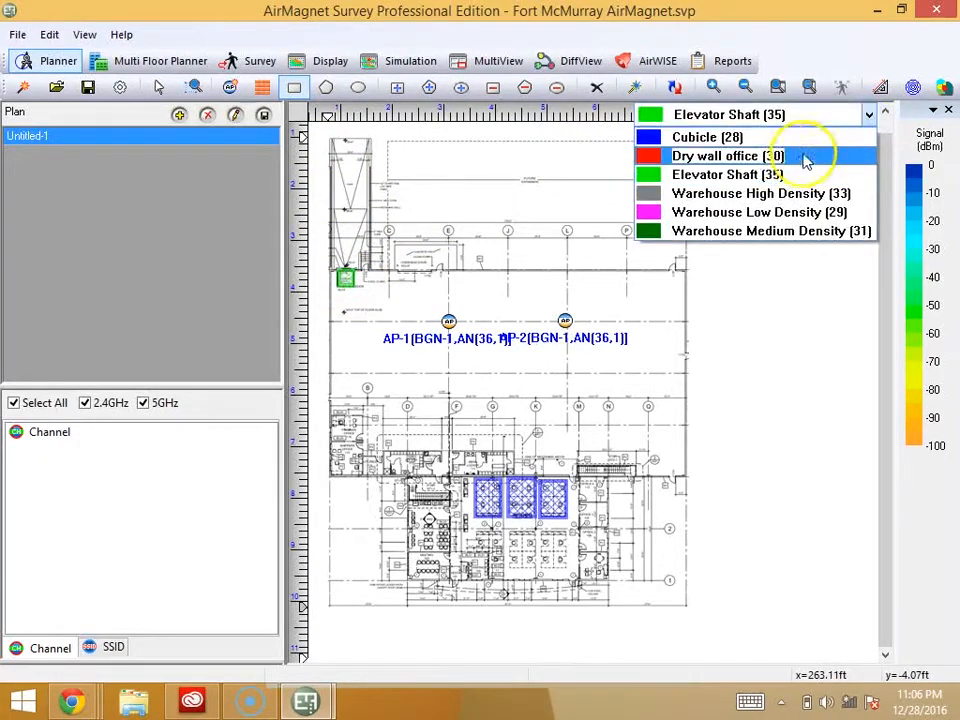
pyautogui.click(776, 193)
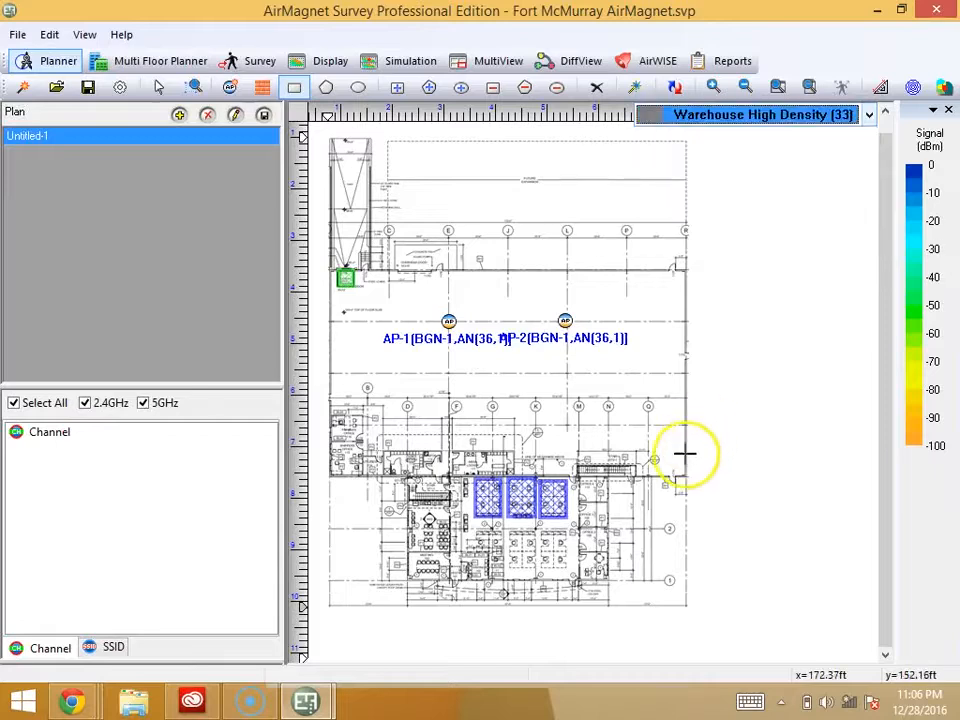
pyautogui.moveTo(686, 396)
pyautogui.mouseDown()
pyautogui.moveTo(336, 315)
pyautogui.moveTo(335, 291)
pyautogui.mouseUp()
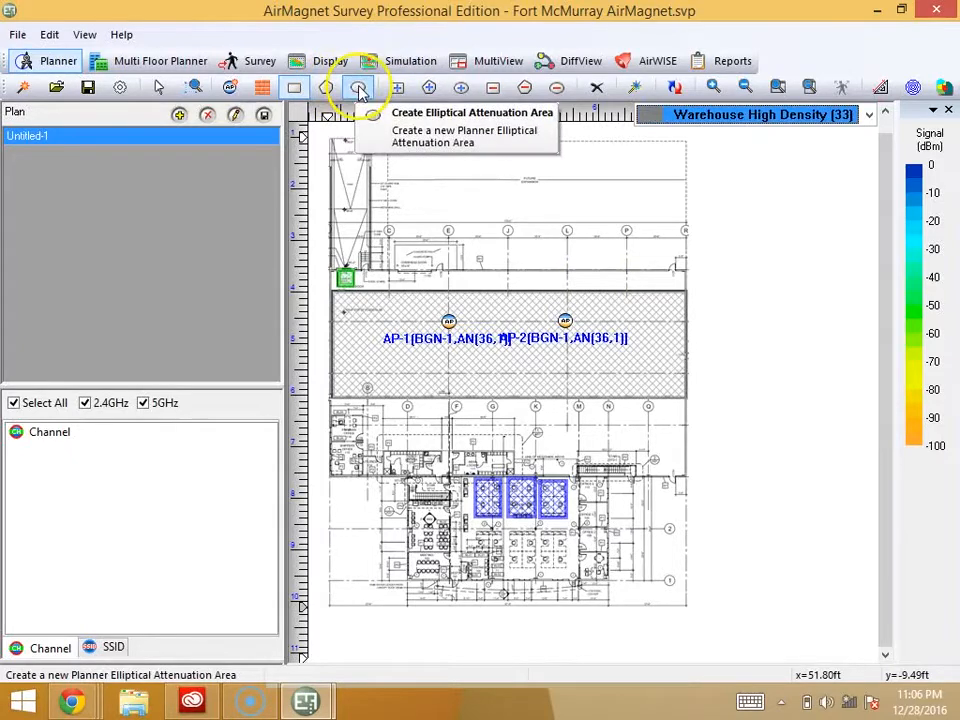
pyautogui.click(325, 88)
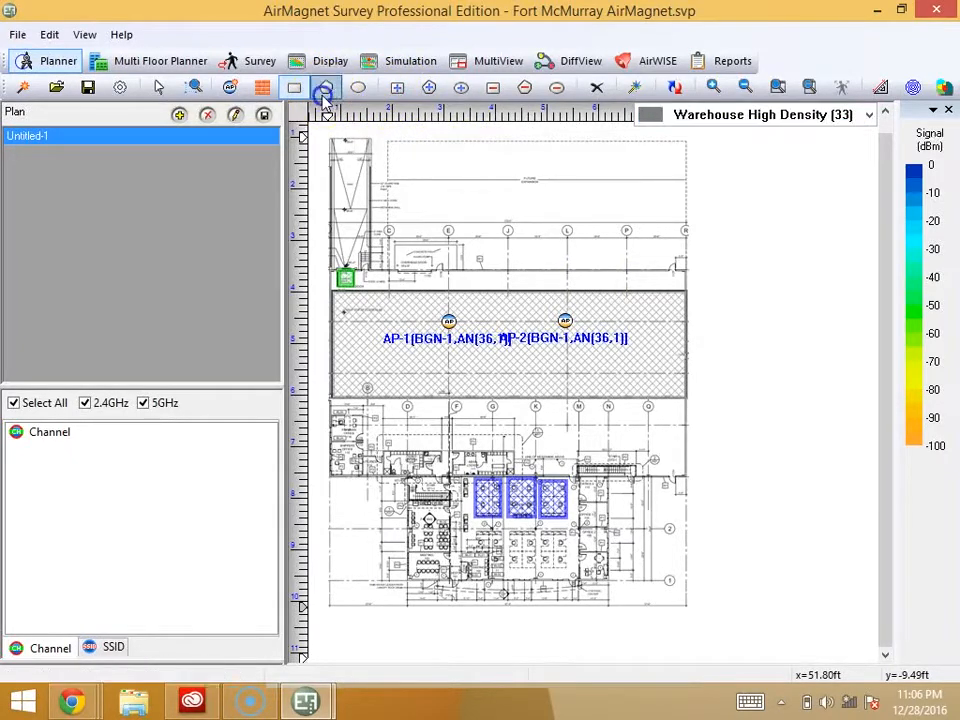
pyautogui.click(357, 90)
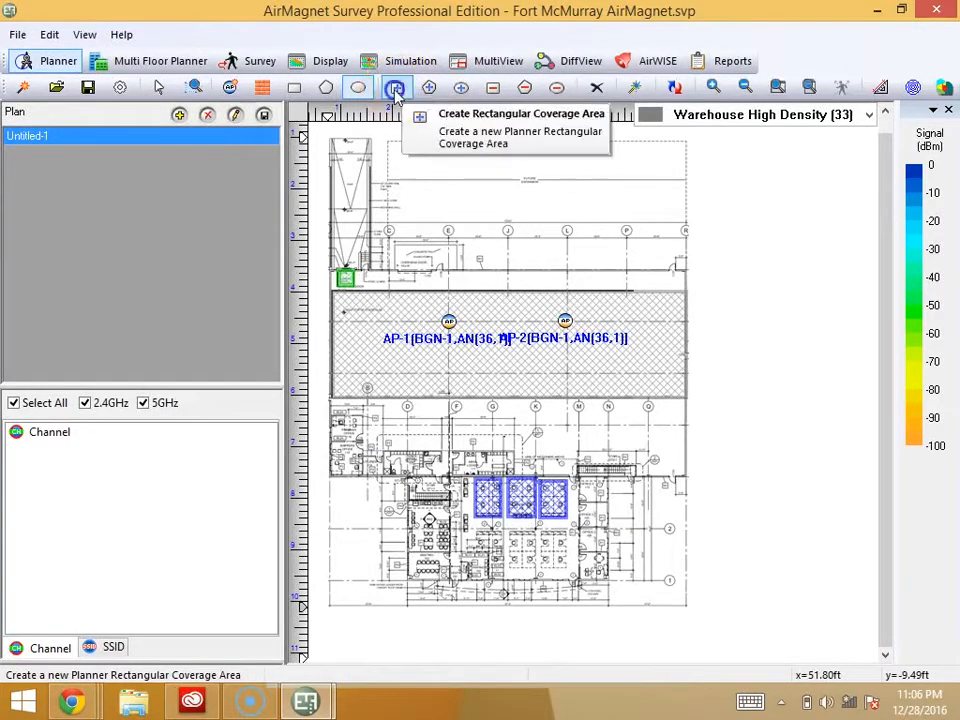
# Draw a rectangular coverage area over the whole building, from the open floor's upper wall to the plan's lower edge.
pyautogui.click(396, 88)
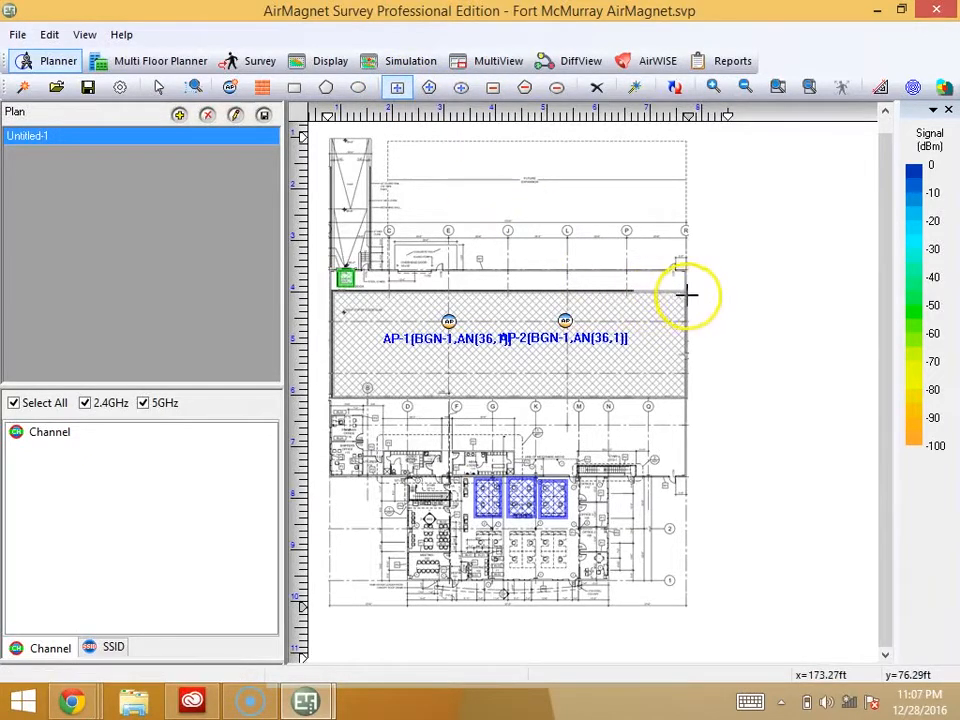
pyautogui.moveTo(686, 606); pyautogui.dragTo(327, 266)
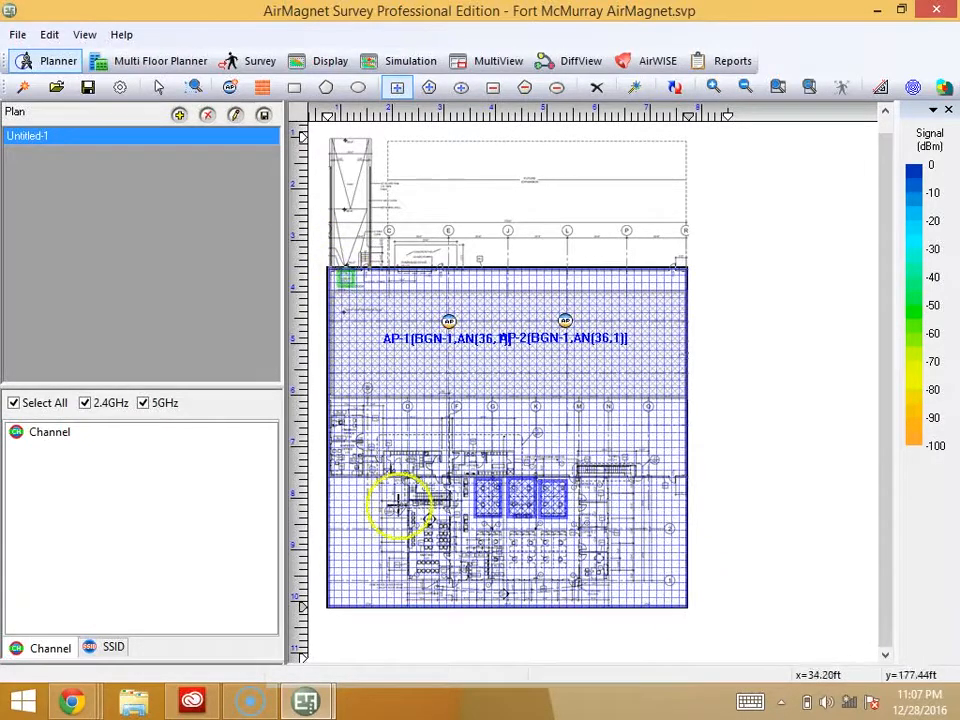
# Draw three rectangular AP exclusion areas spaced across the Warehouse High Density area.
pyautogui.click(497, 89)
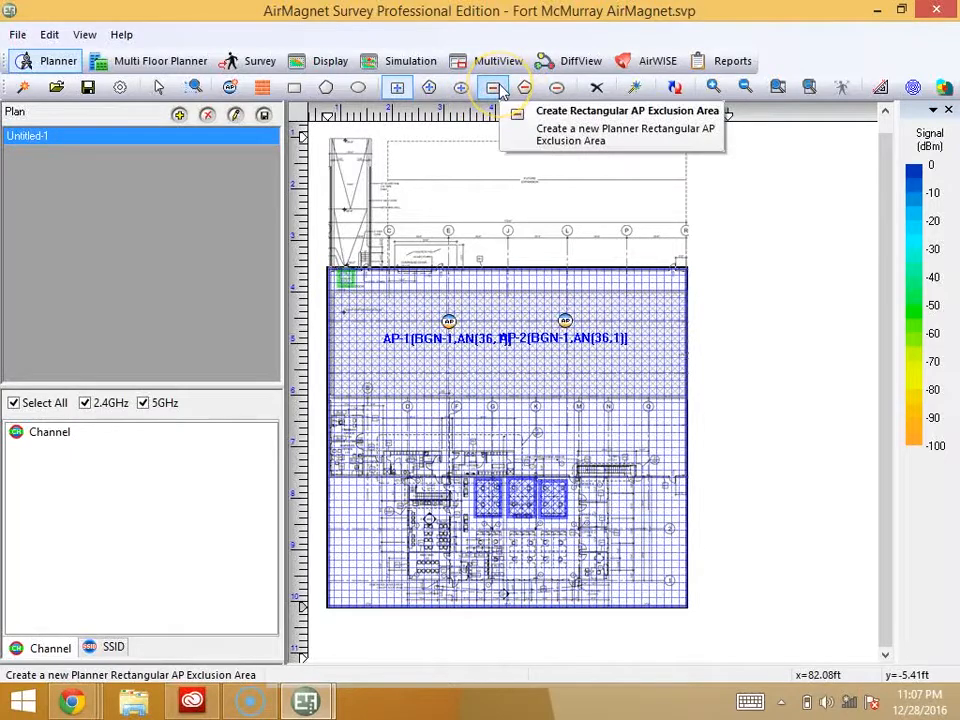
pyautogui.moveTo(677, 396); pyautogui.dragTo(615, 333)
pyautogui.click(551, 362)
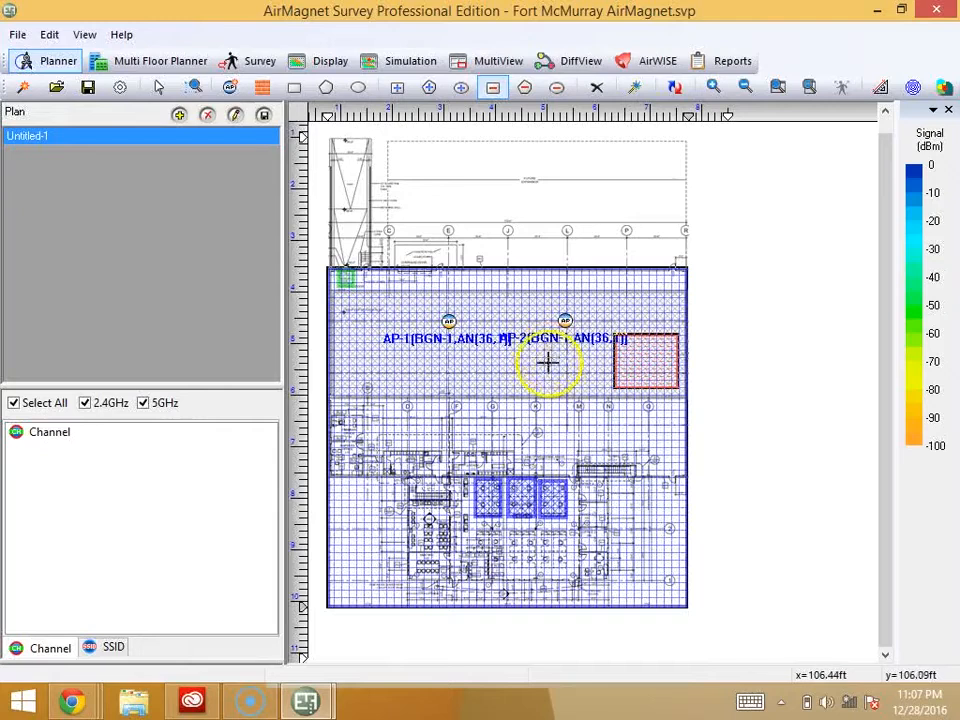
pyautogui.moveTo(551, 380); pyautogui.dragTo(478, 327)
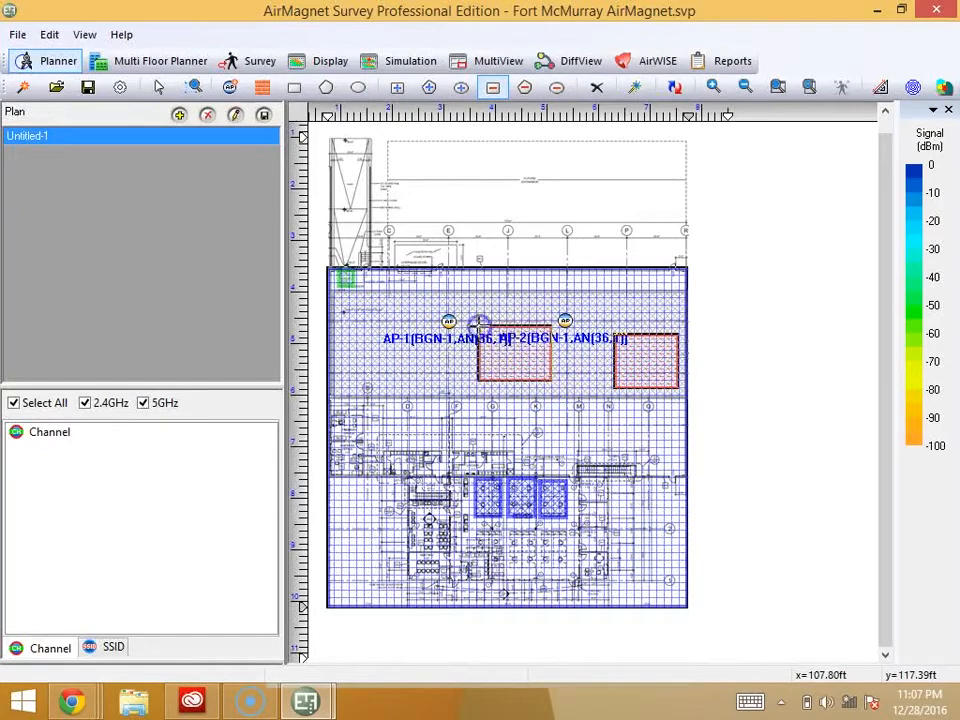
pyautogui.moveTo(405, 374); pyautogui.dragTo(350, 318)
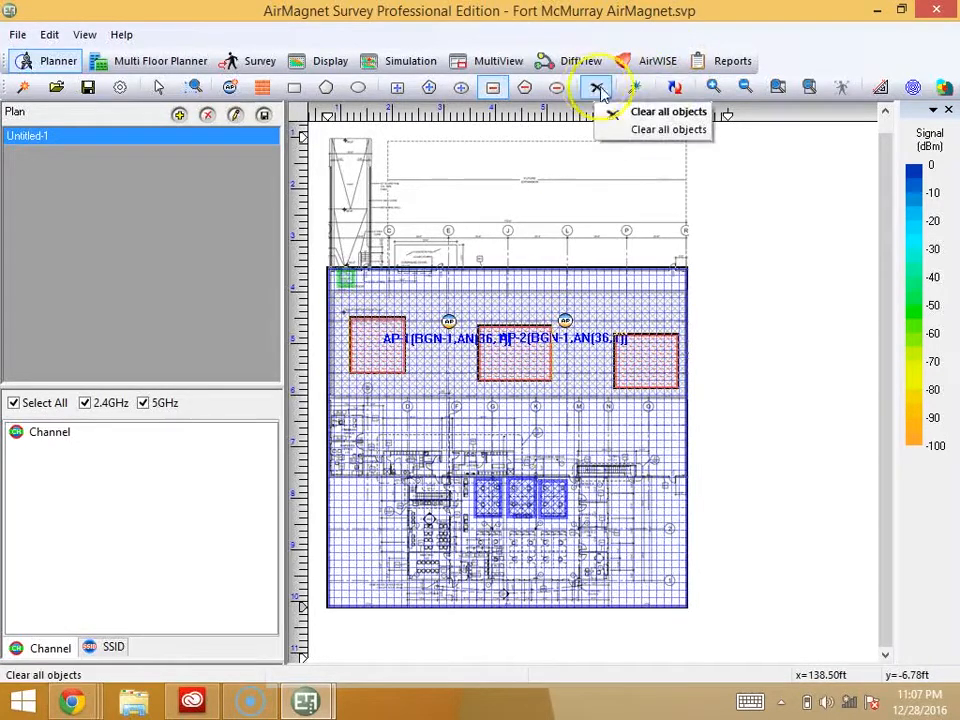
# Open the AP advisor and set its band to 2.4/5.0 GHz and minimum signal strength coverage to -75 dBm.
pyautogui.click(634, 88)
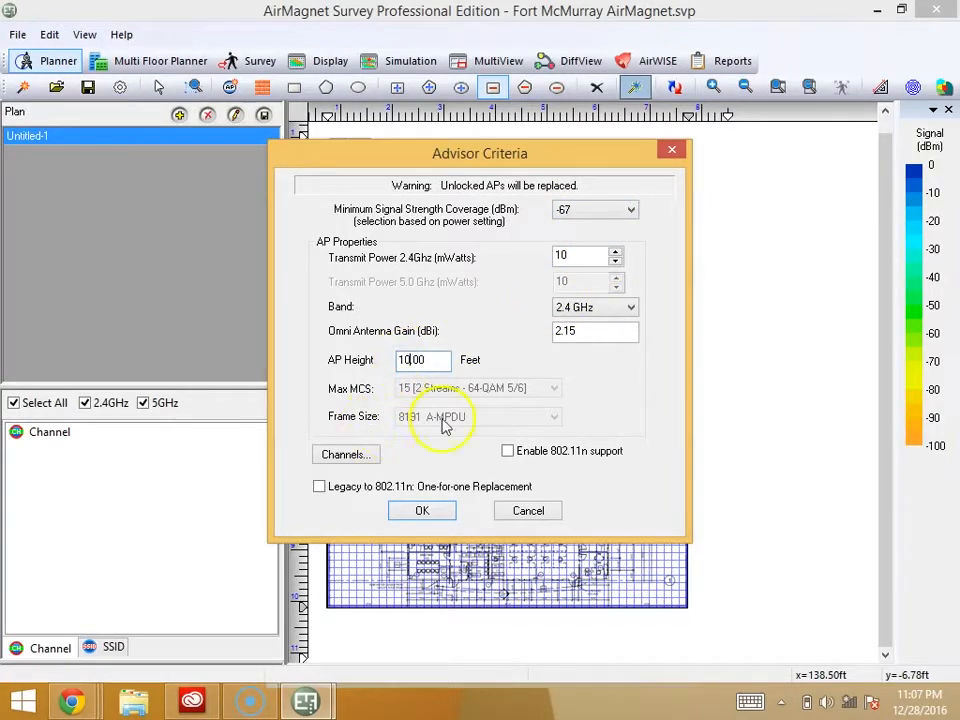
pyautogui.click(617, 314)
pyautogui.click(618, 347)
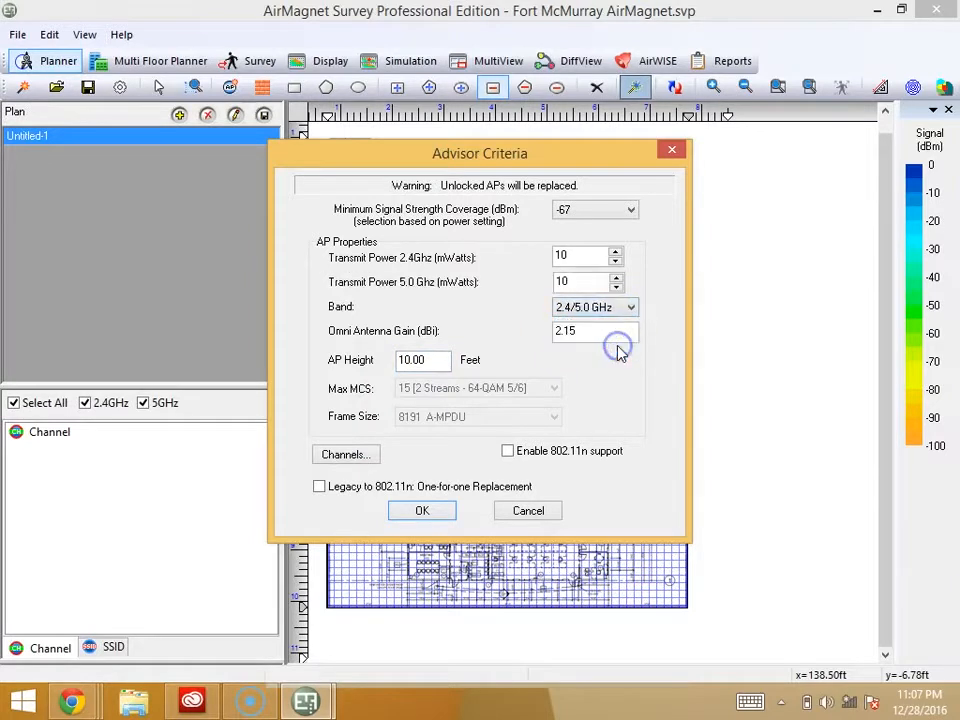
pyautogui.click(618, 259)
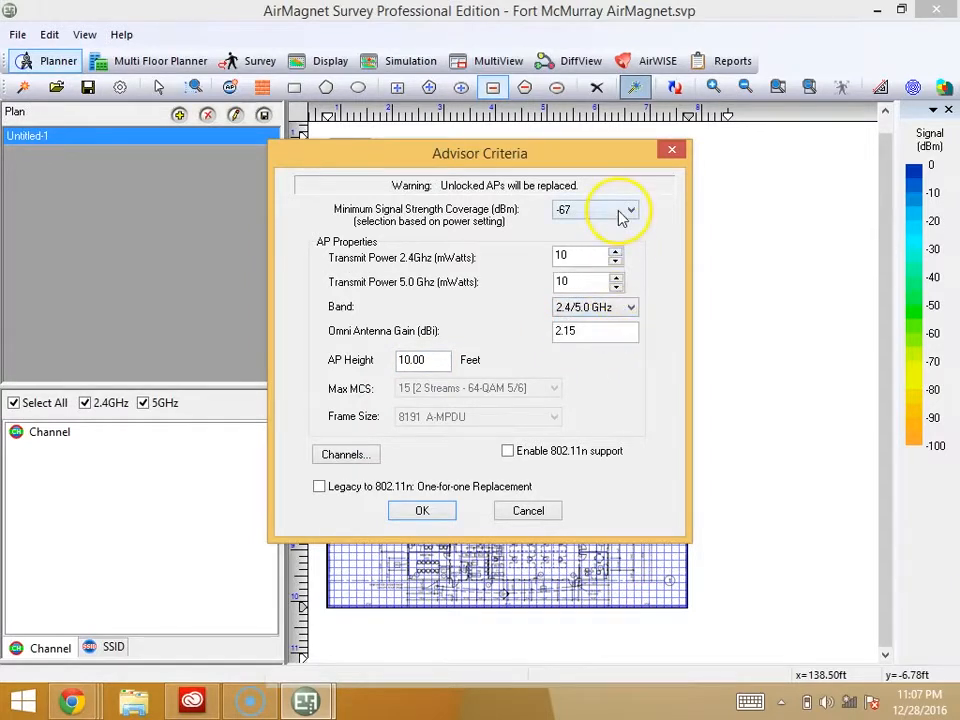
pyautogui.click(626, 210)
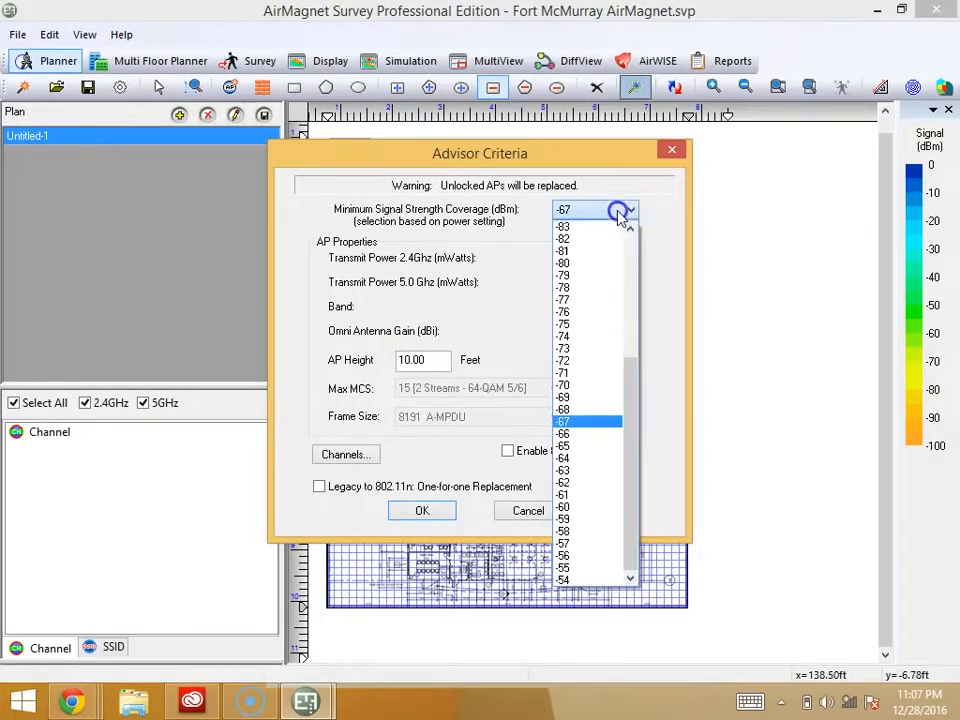
pyautogui.click(577, 324)
# Enable 802.11n support in the advisor criteria.
pyautogui.click(507, 451)
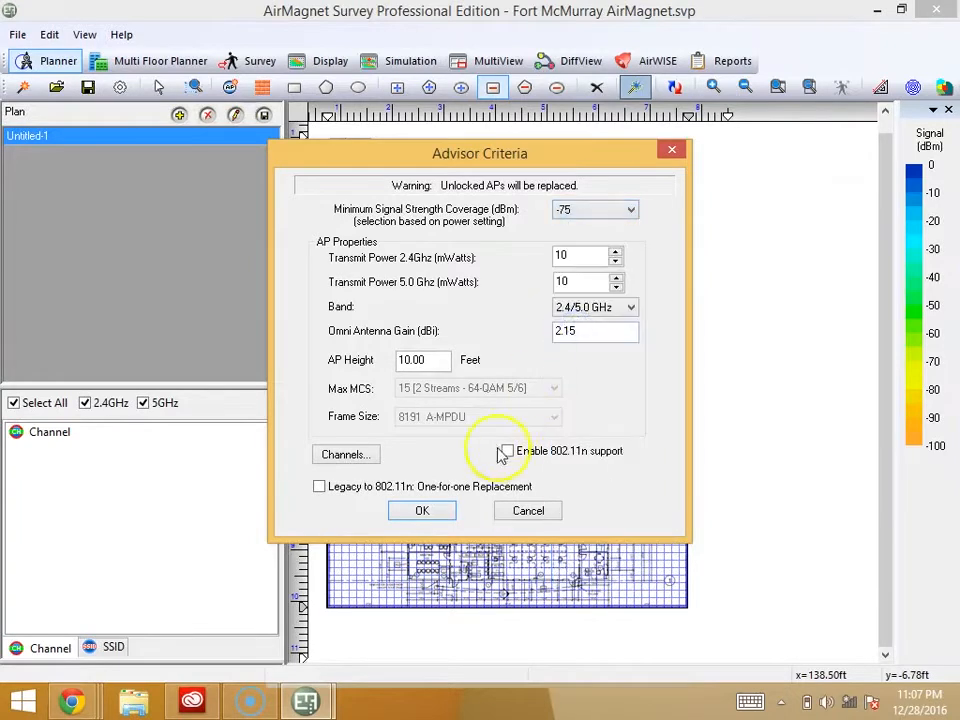
pyautogui.click(508, 452)
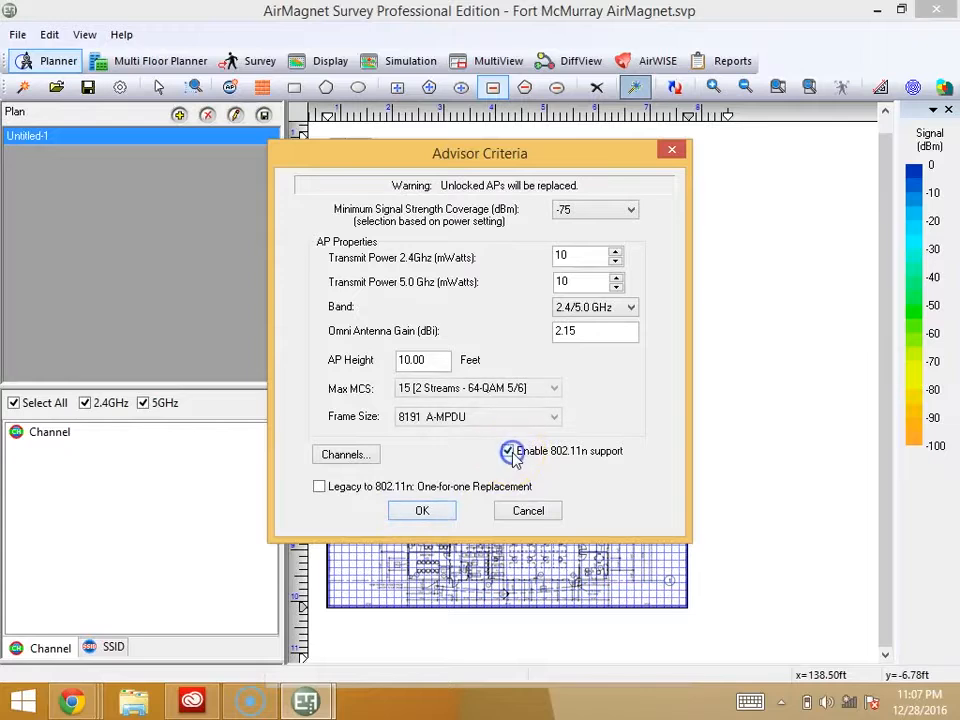
pyautogui.click(466, 424)
pyautogui.click(334, 395)
# Check the advisor's usable 2.4 GHz and 5.0 GHz channels without changing them, and run the advisor.
pyautogui.click(345, 454)
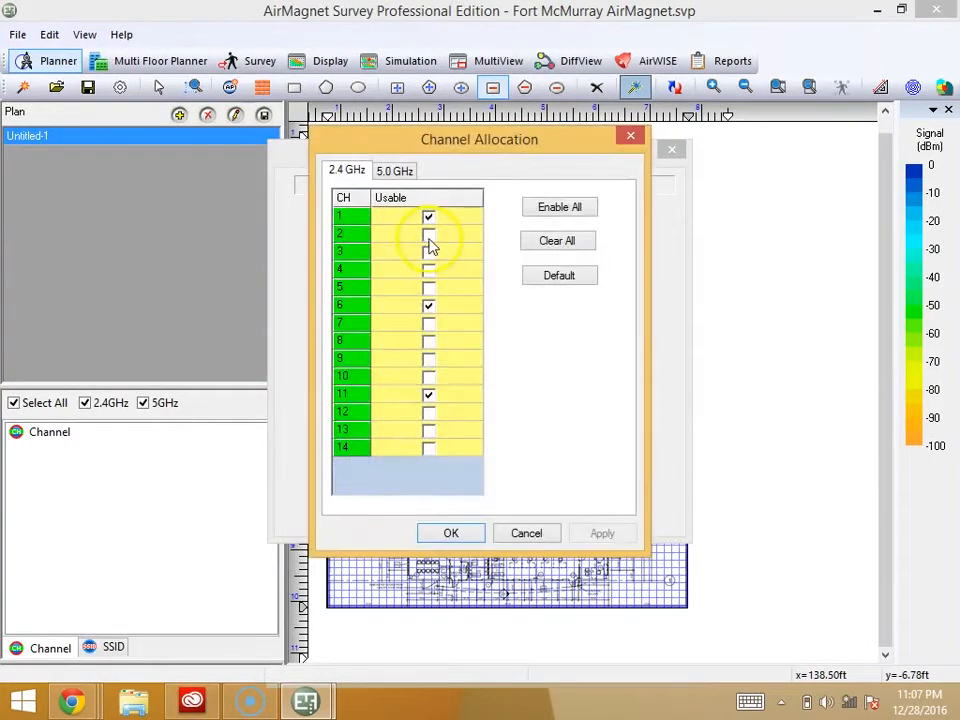
pyautogui.click(395, 171)
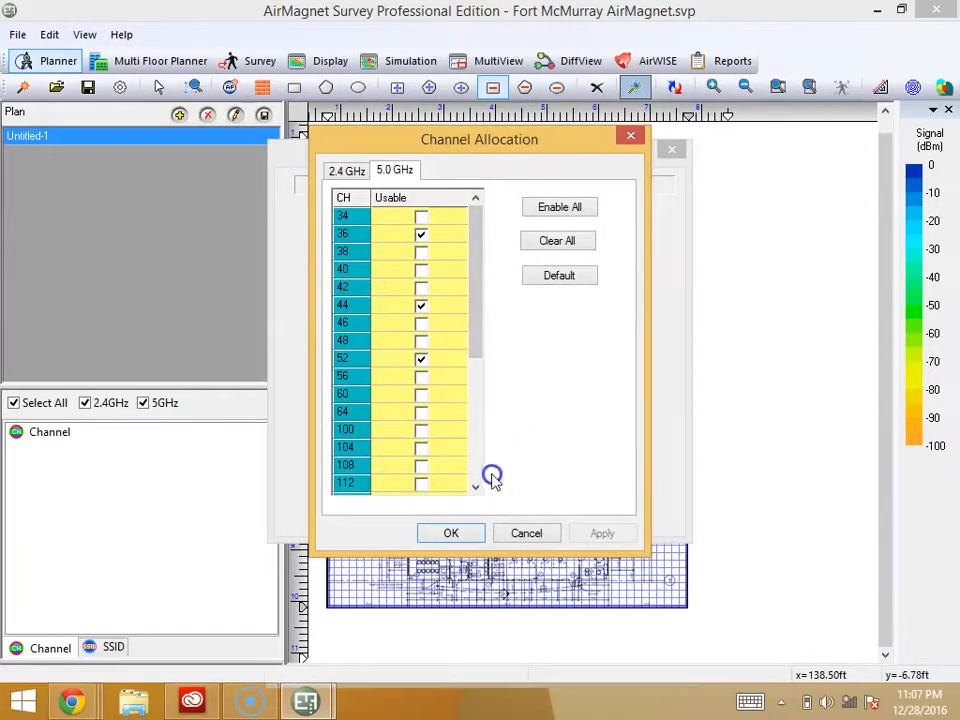
pyautogui.click(518, 537)
pyautogui.click(433, 511)
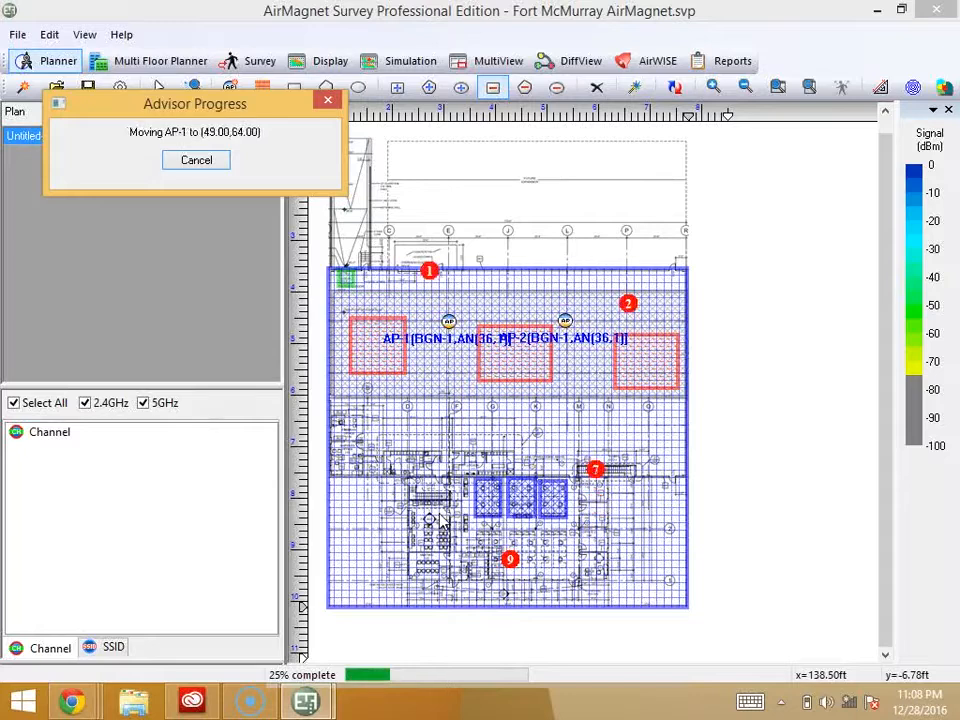
# Examine the predicted heatmap and the signal strength around the advisor's proposed access points AP-5, AP-6 and AP-7.
pyautogui.click(507, 485)
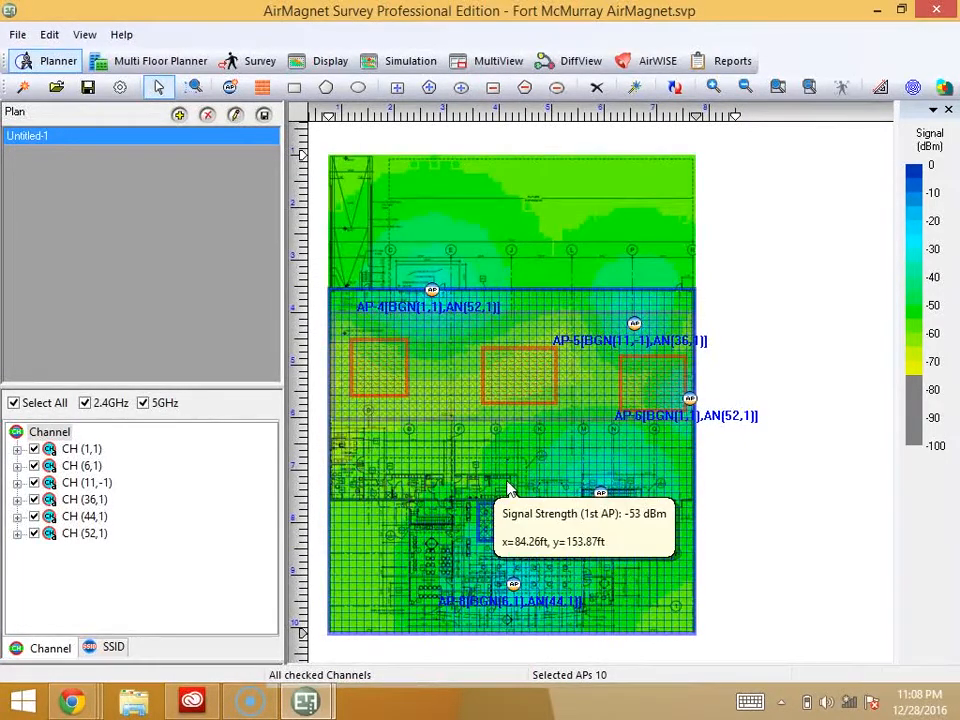
pyautogui.click(779, 538)
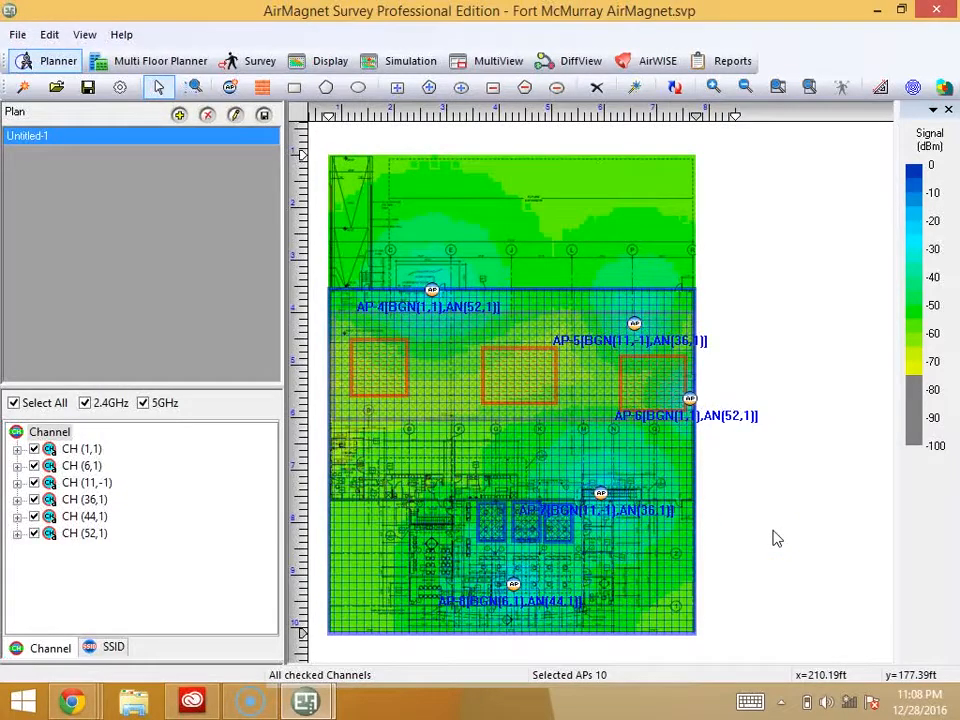
pyautogui.click(686, 401)
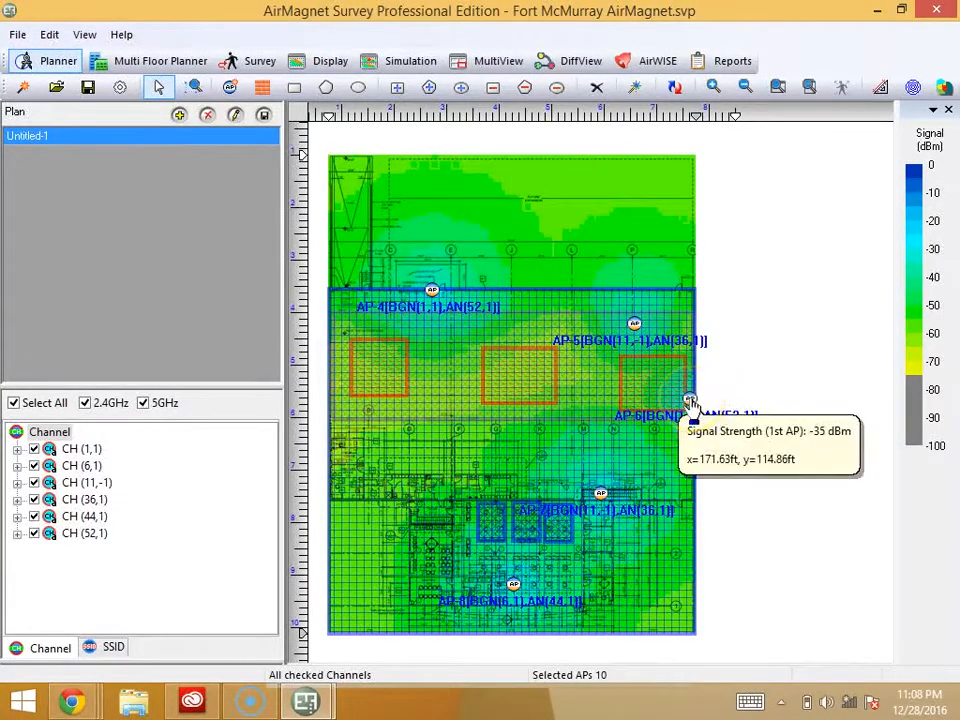
pyautogui.click(690, 400)
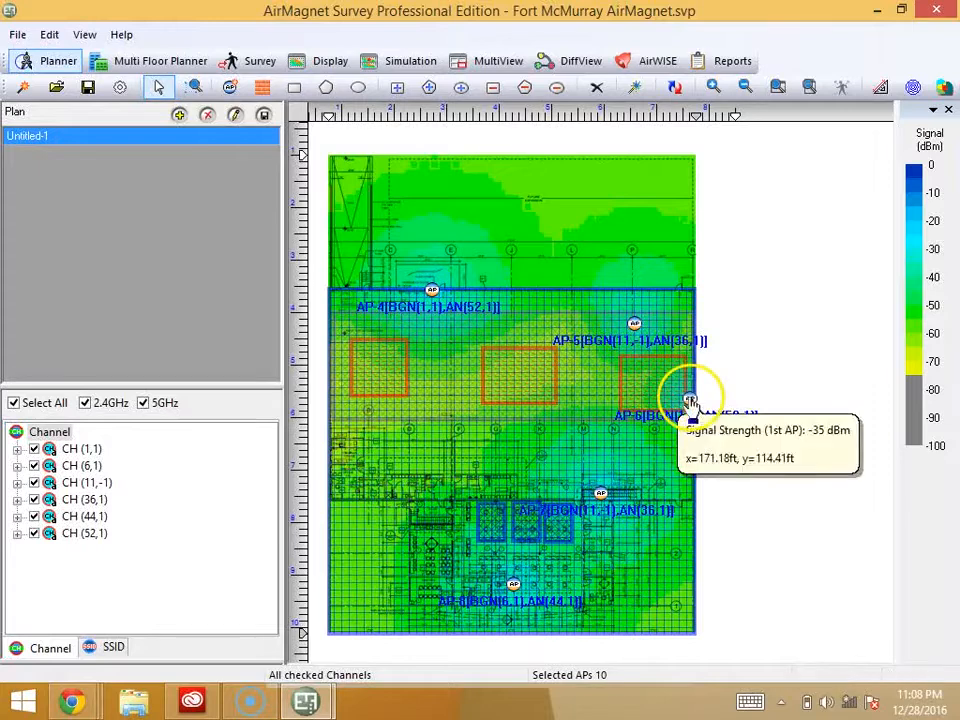
pyautogui.click(634, 326)
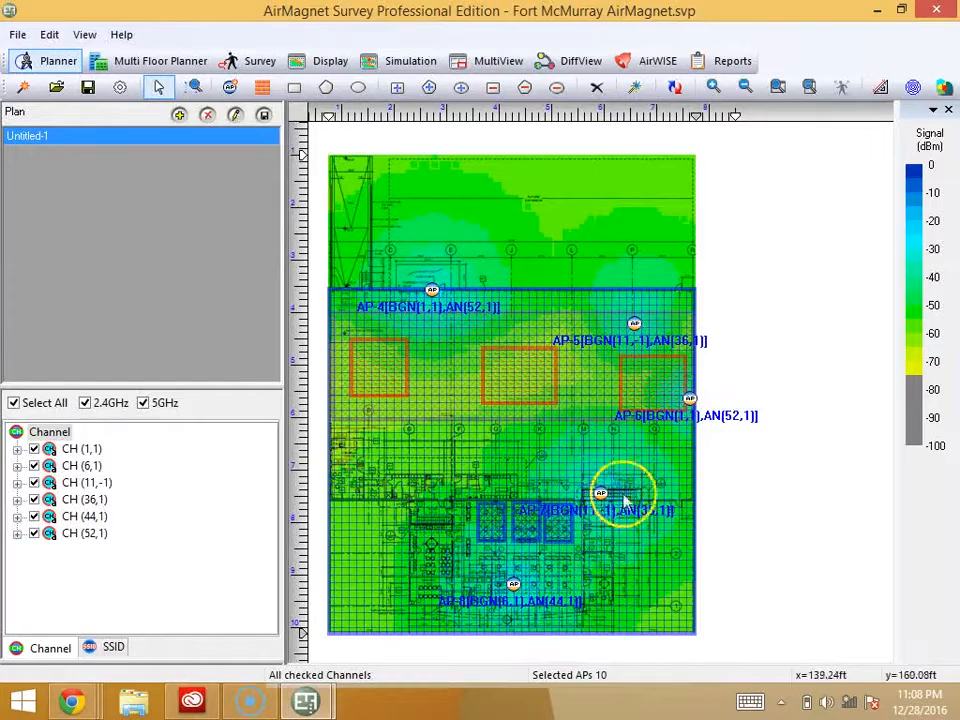
pyautogui.moveTo(601, 497)
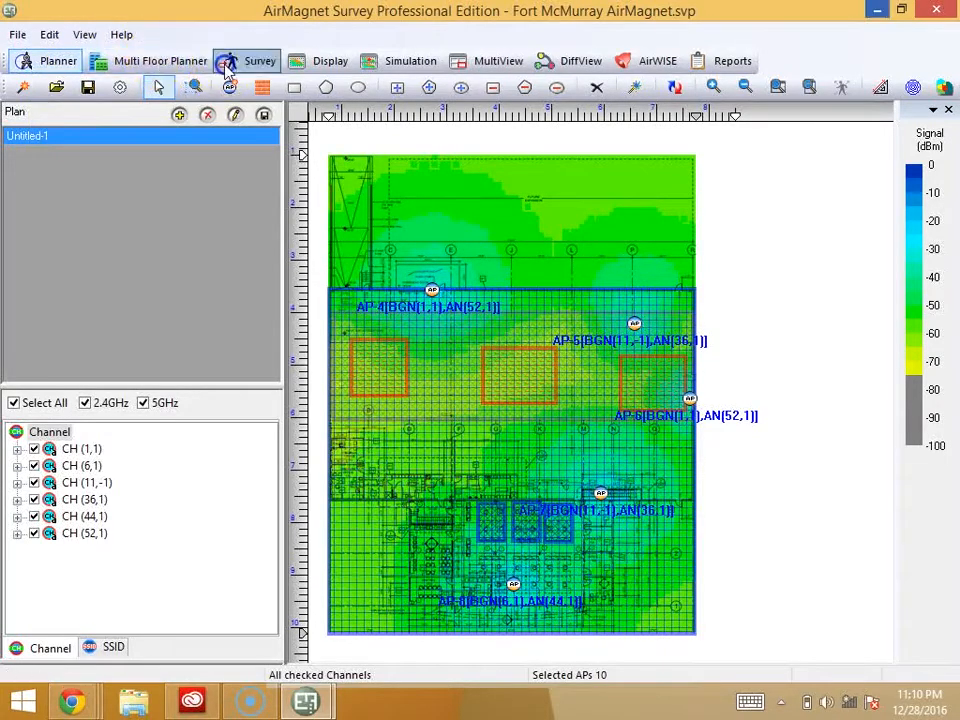
# Switch to the survey results and show the signal strength heatmap of PassiveSurvey1.svdx.
pyautogui.click(227, 64)
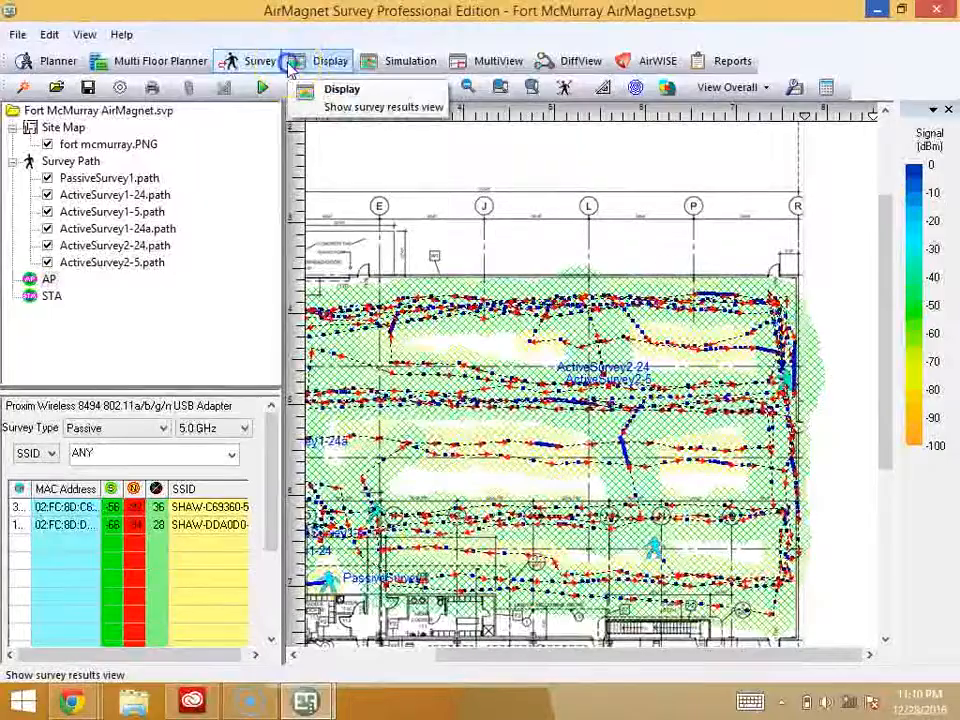
pyautogui.click(292, 62)
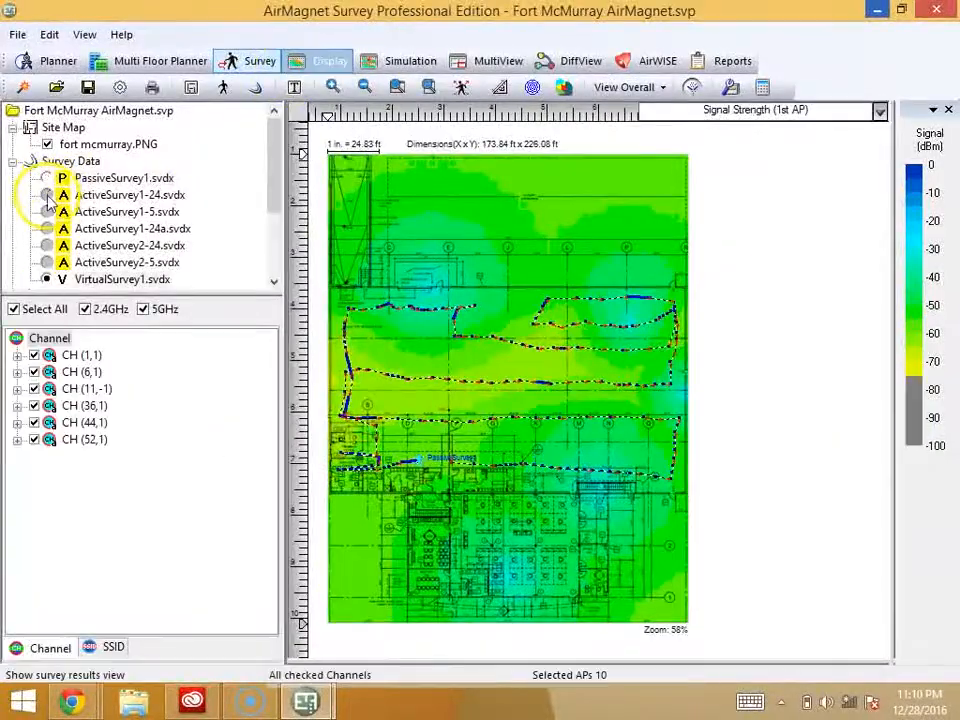
pyautogui.click(47, 178)
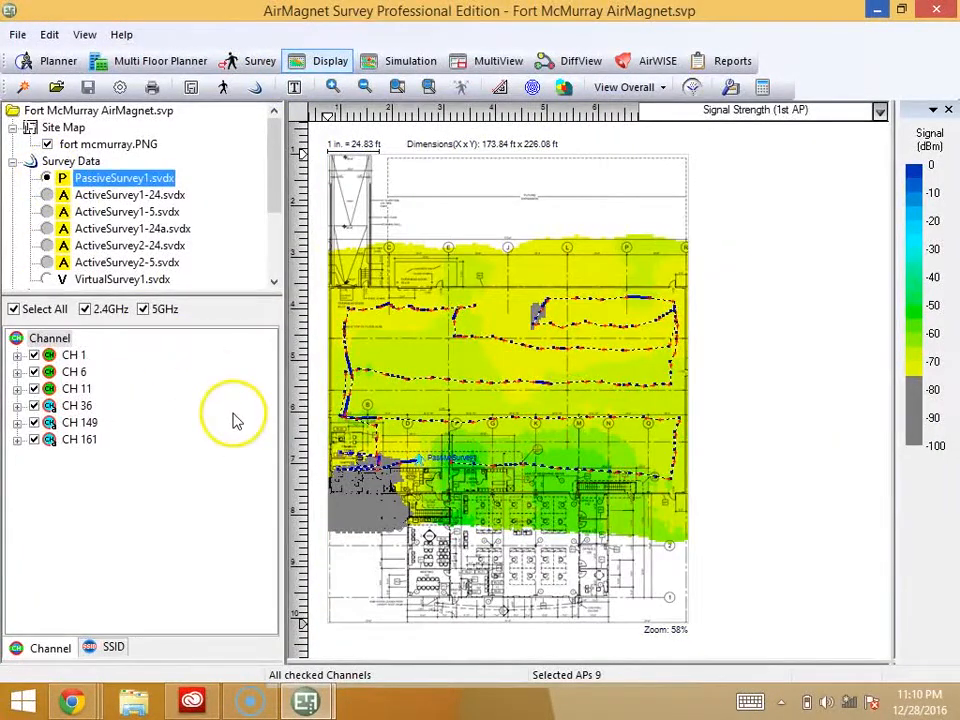
# View the passive survey heatmap without channels 36, 149 and 161, re-enable these channels, and isolate channel 36.
pyautogui.click(34, 440)
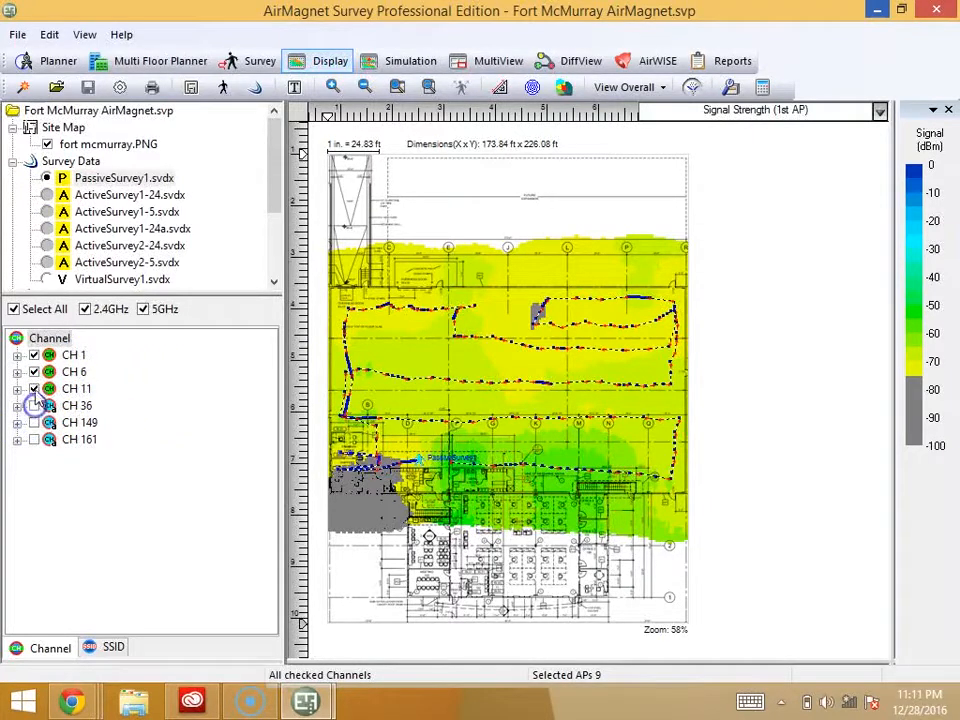
pyautogui.click(34, 372)
pyautogui.click(34, 389)
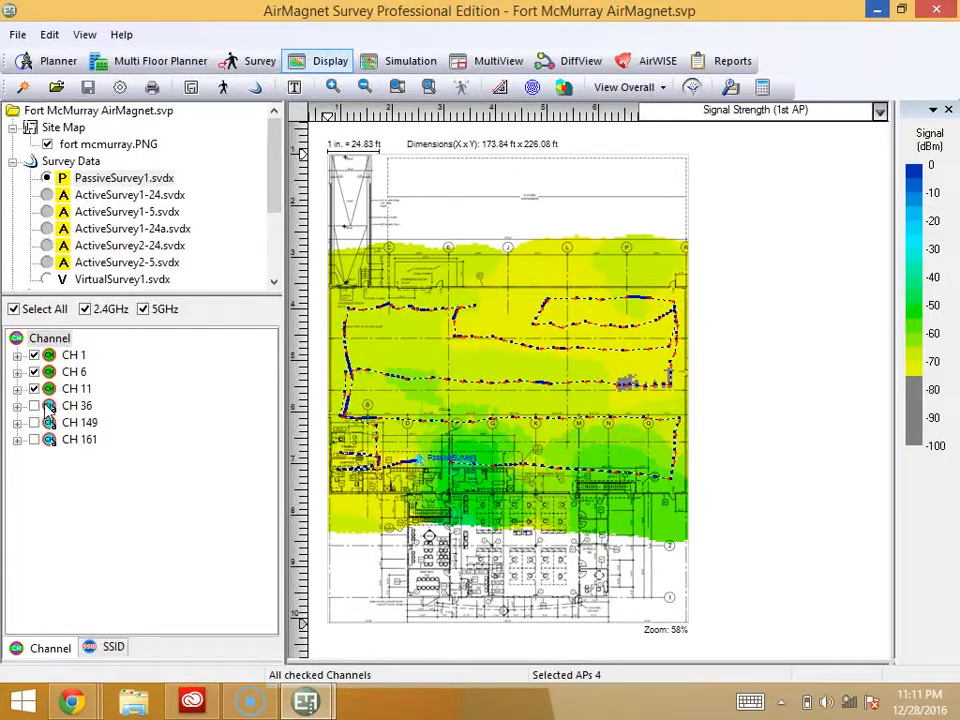
pyautogui.click(45, 407)
pyautogui.click(34, 423)
pyautogui.click(78, 404)
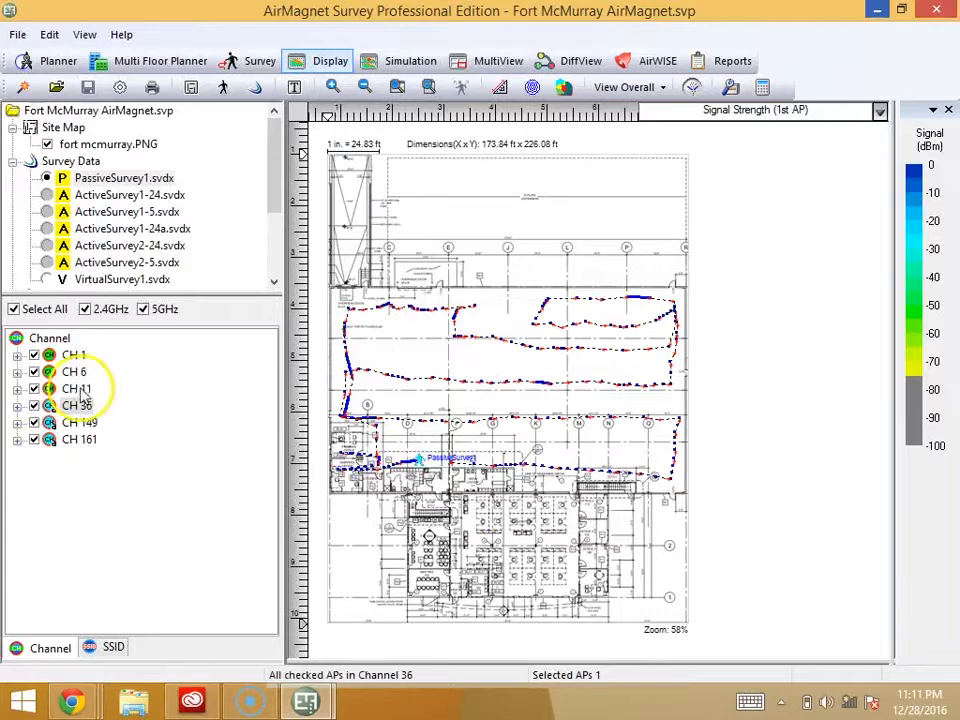
# List the passive survey data by SSID and toggle the SMSWIRELESS and SMSVOICE networks to compare coverage.
pyautogui.click(111, 645)
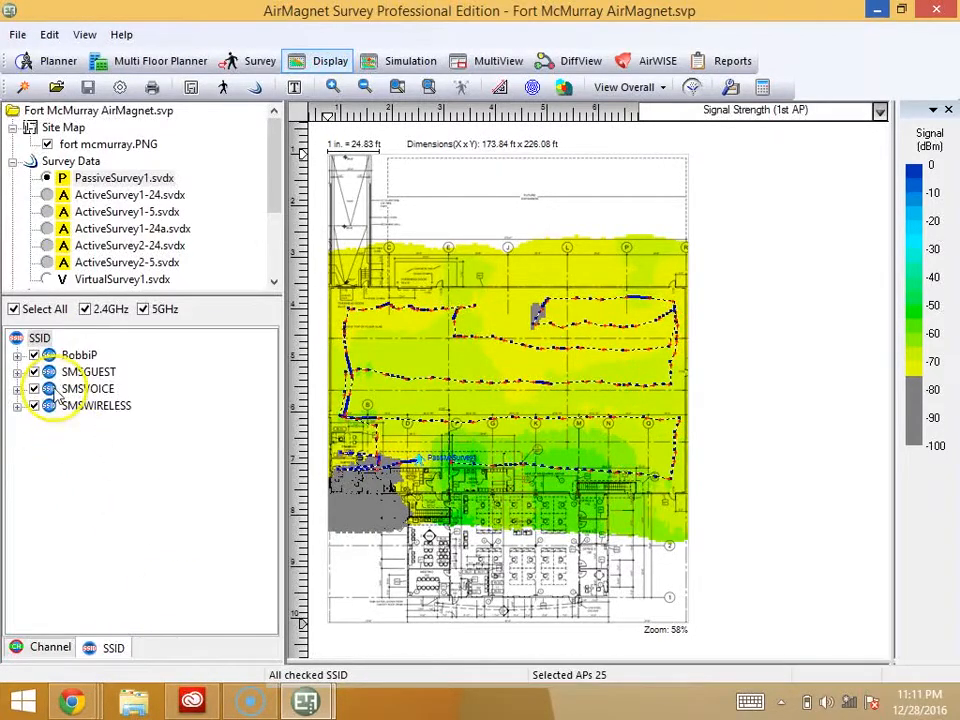
pyautogui.click(34, 406)
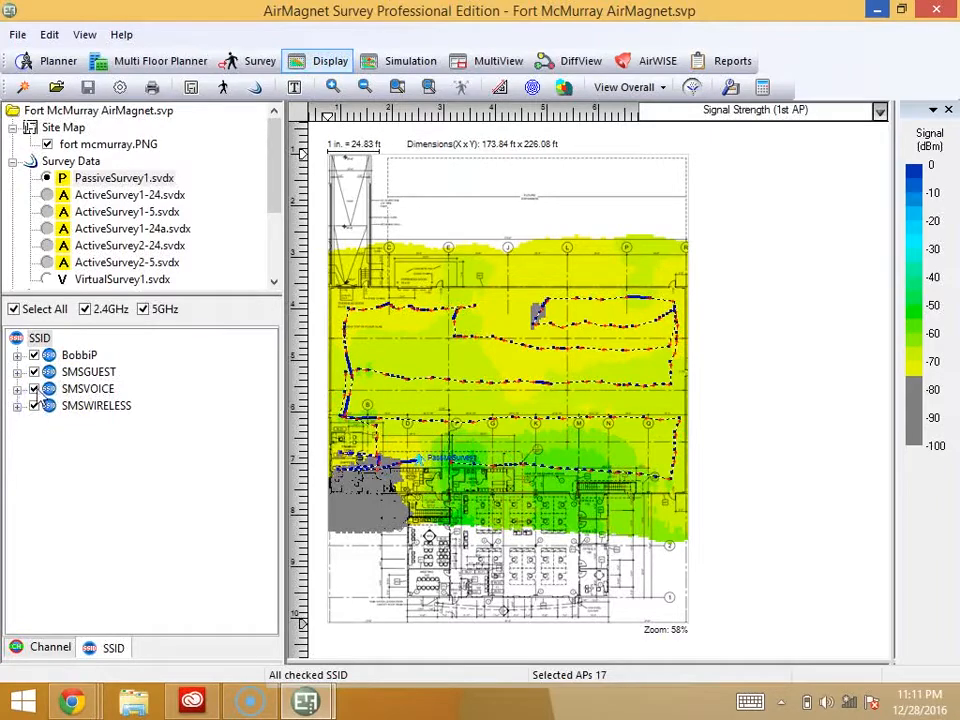
pyautogui.click(34, 389)
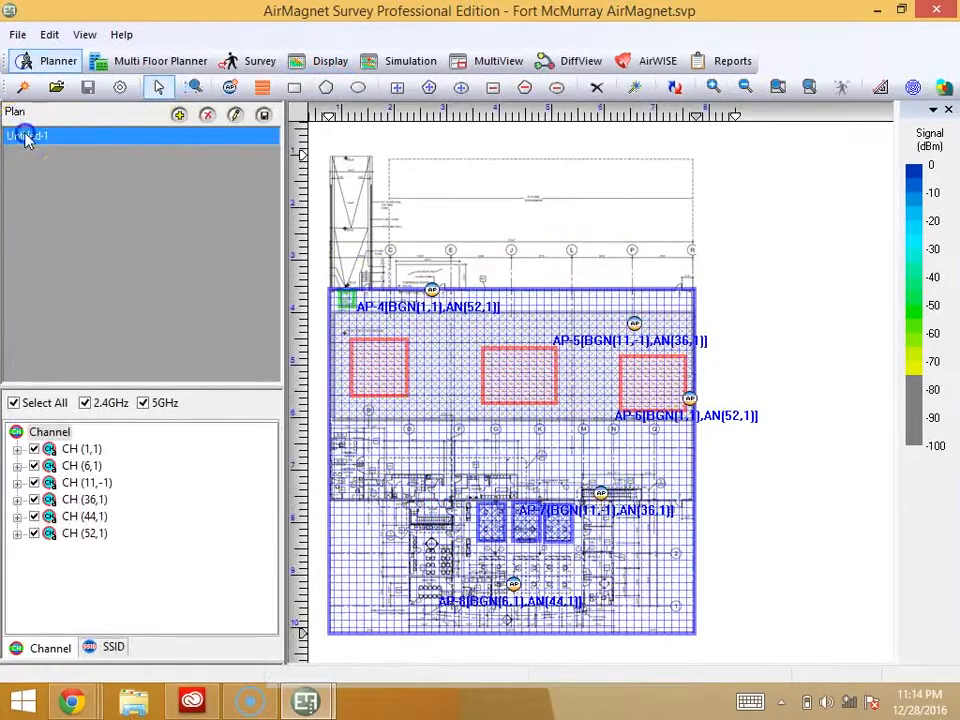
# Return to the Untitled-1 plan and place two access points in the gaps between the three AP exclusion areas.
pyautogui.click(26, 133)
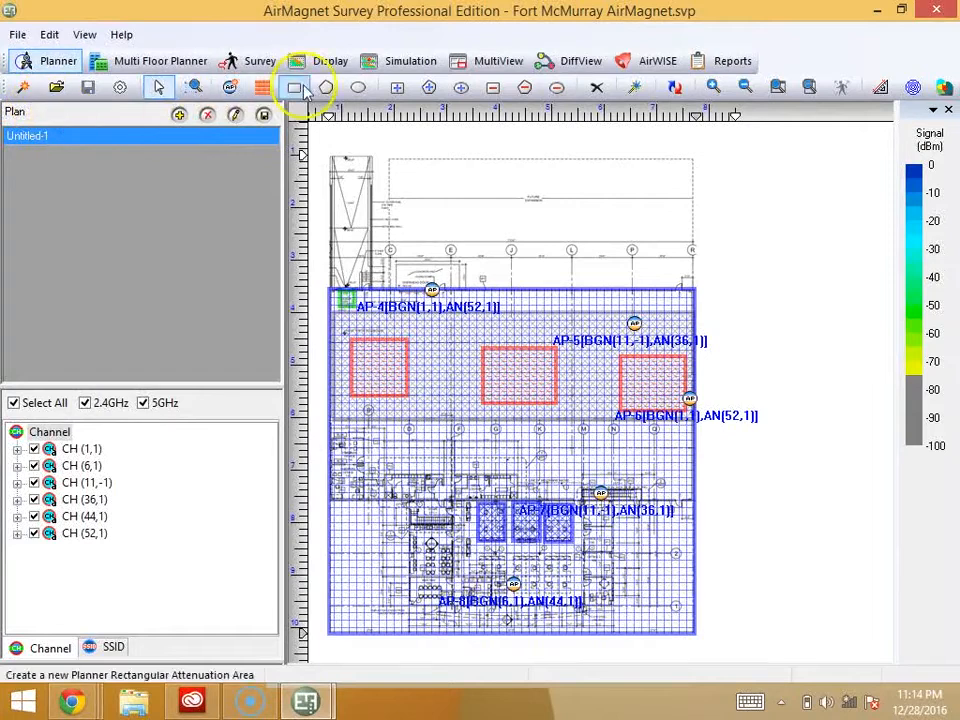
pyautogui.click(240, 89)
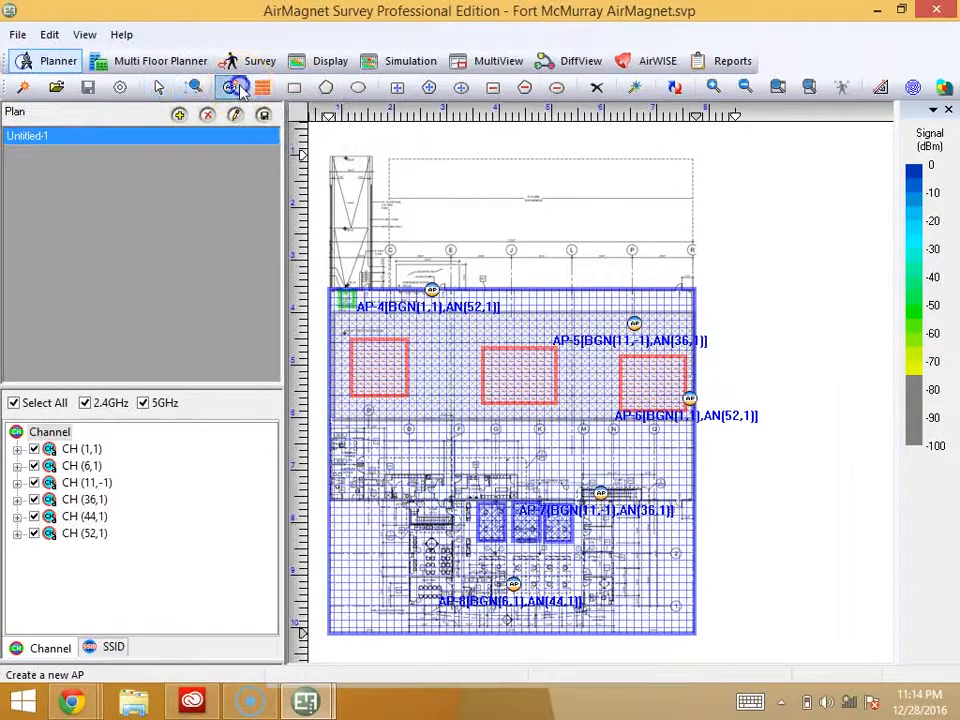
pyautogui.click(449, 379)
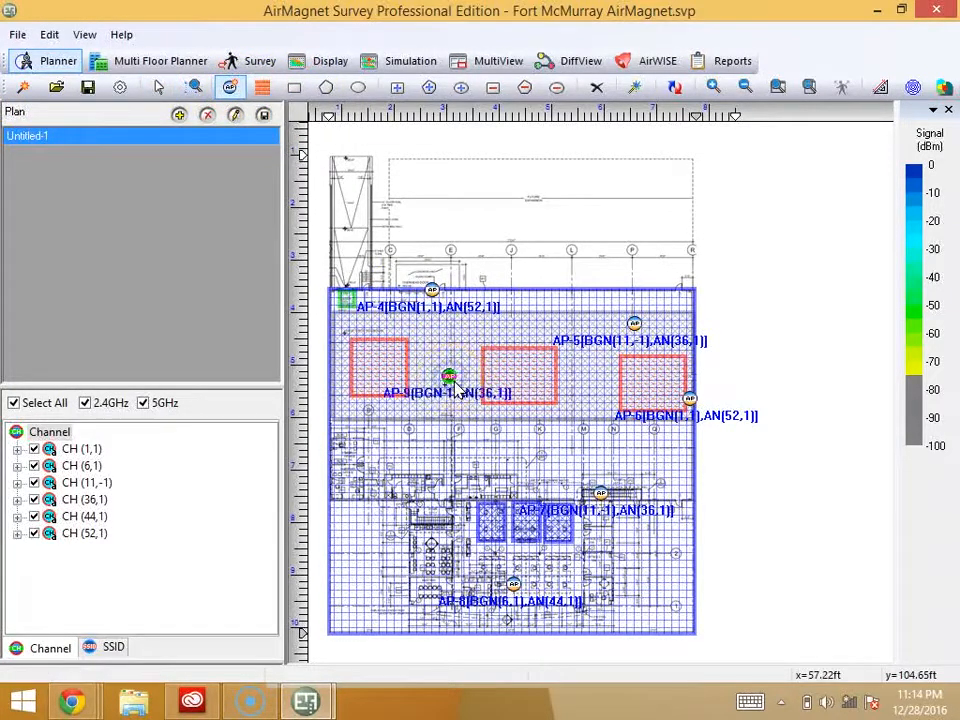
pyautogui.click(580, 378)
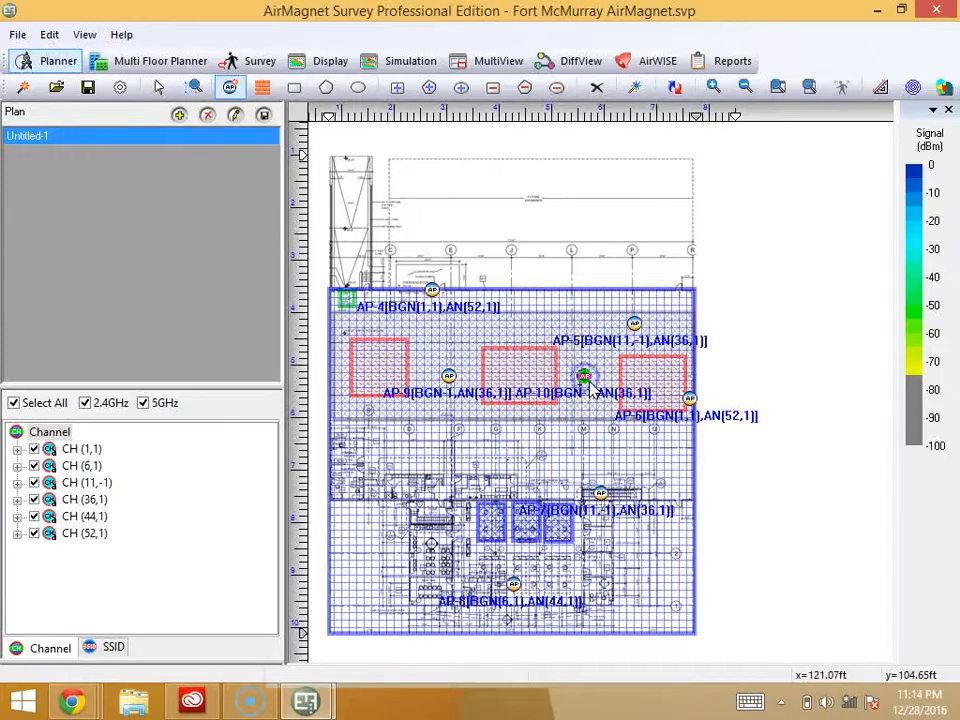
pyautogui.rightClick(481, 371)
# Open the properties of access point AP-9, between the first two exclusion areas, and bring up its 2.4 GHz antenna pattern library.
pyautogui.click(449, 377)
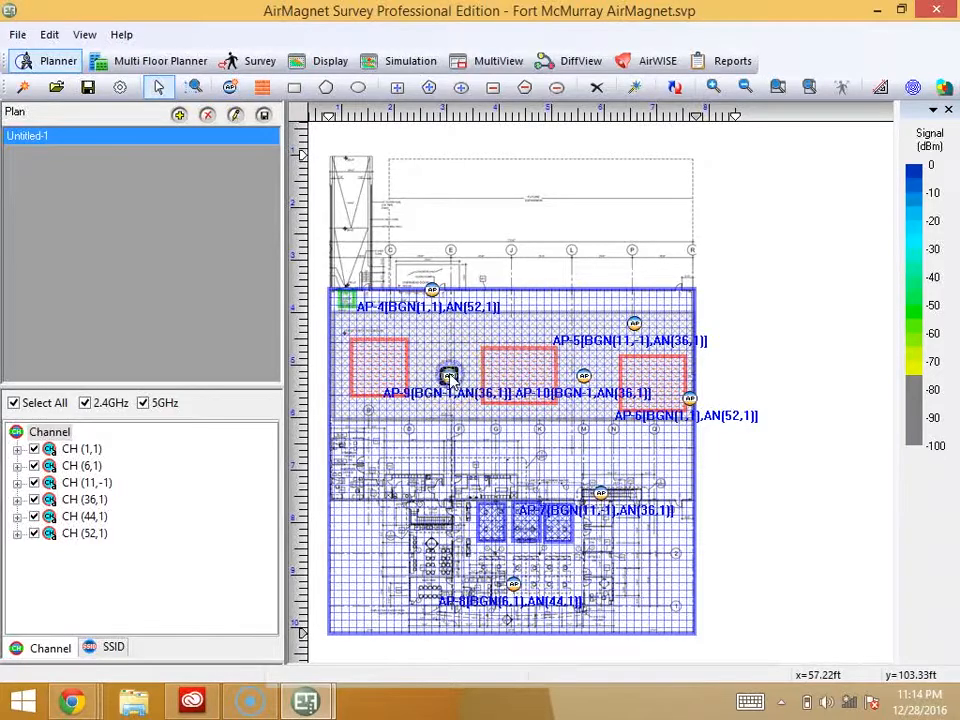
pyautogui.click(449, 377)
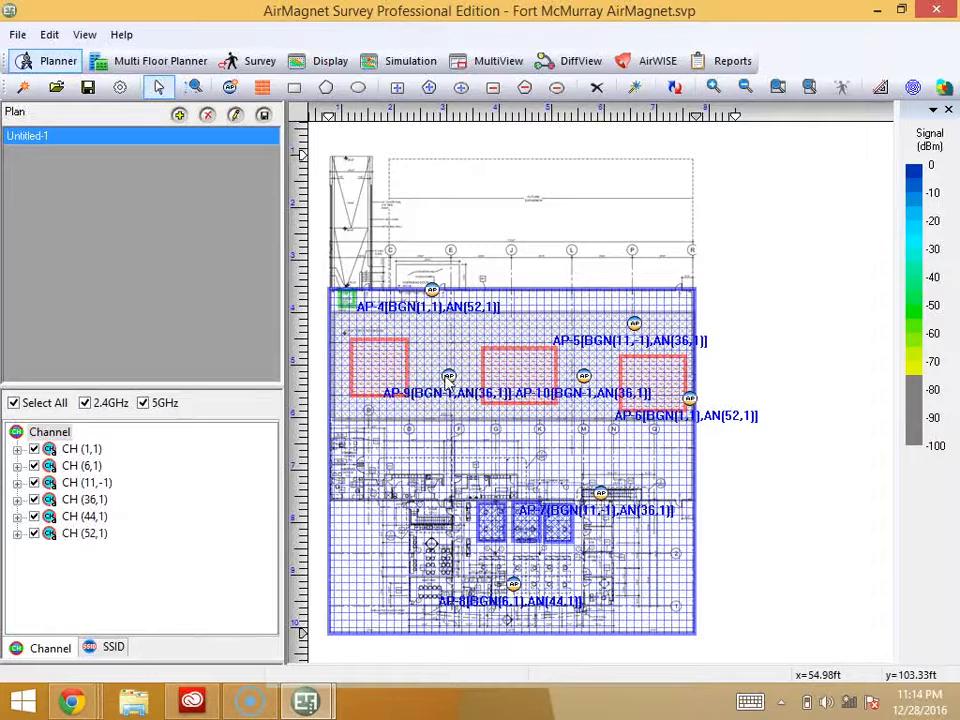
pyautogui.doubleClick(449, 377)
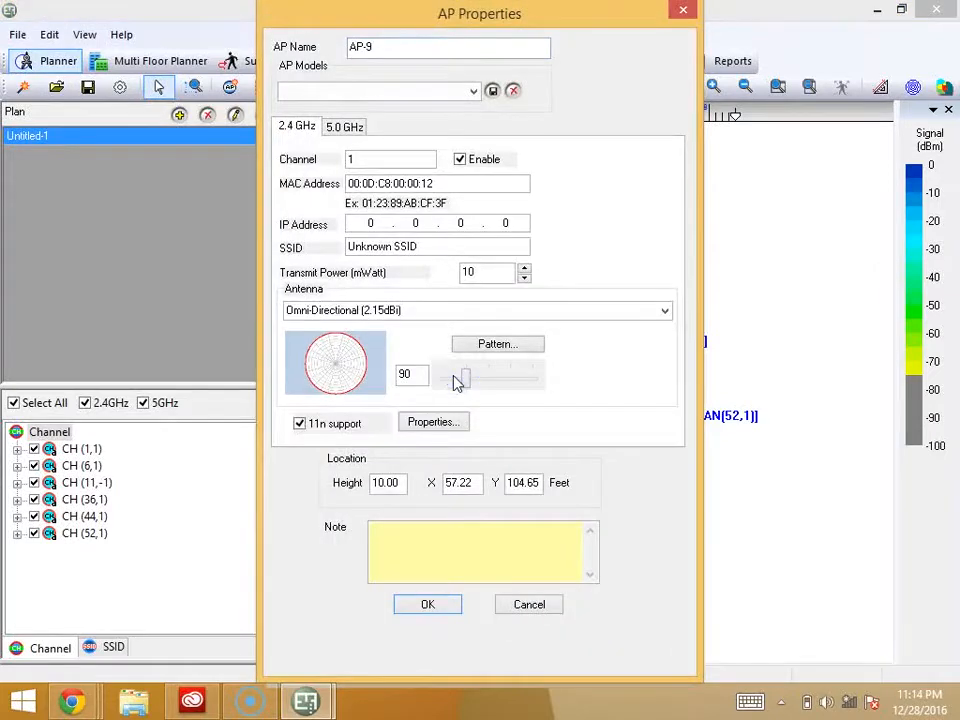
pyautogui.click(453, 325)
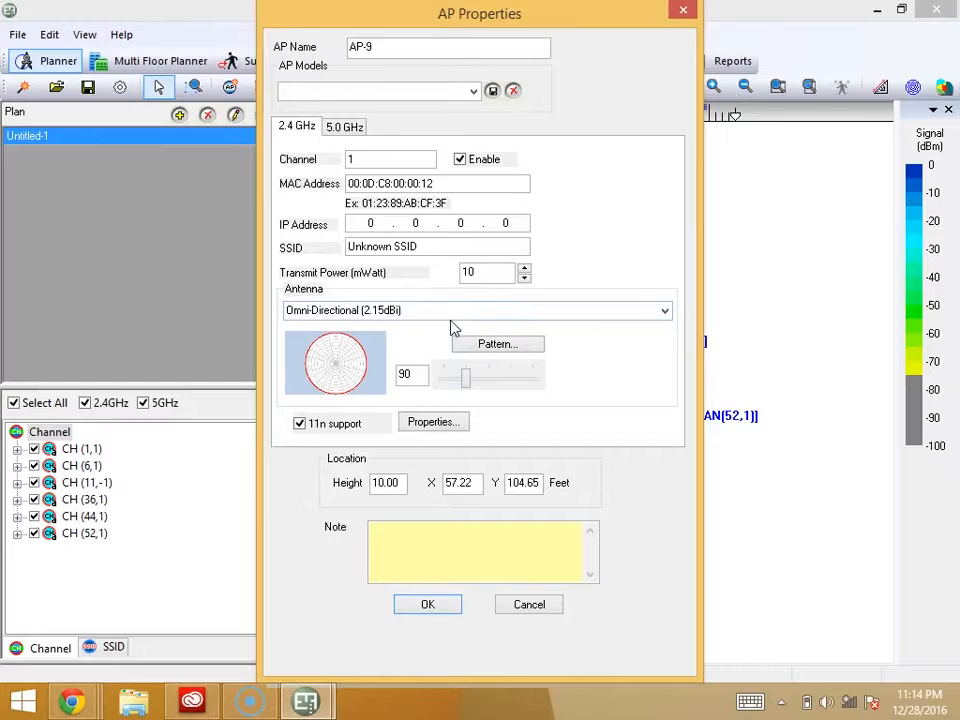
pyautogui.click(424, 497)
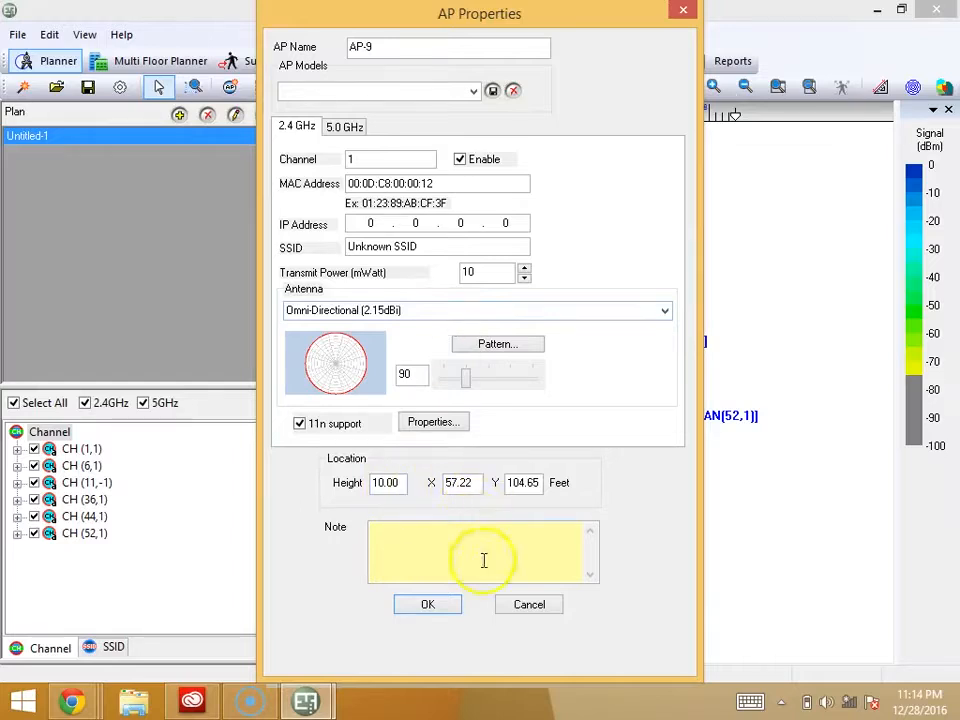
pyautogui.click(474, 345)
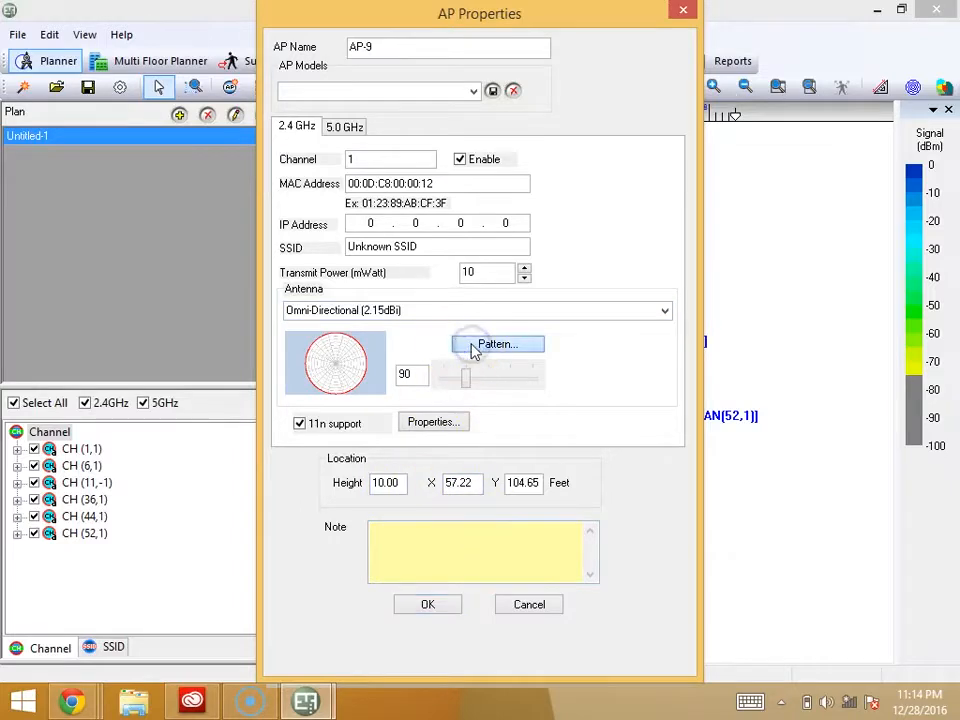
pyautogui.click(498, 346)
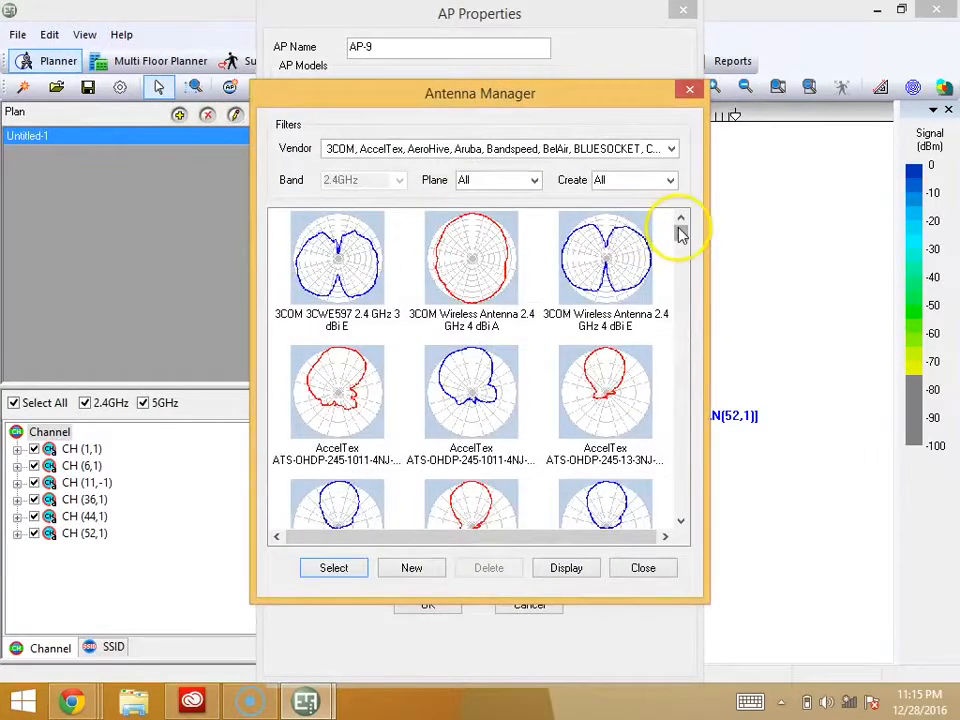
# Examine the available antenna vendors and browse the 2.4 GHz antenna patterns across the whole library.
pyautogui.click(672, 150)
pyautogui.moveTo(673, 190); pyautogui.dragTo(677, 302)
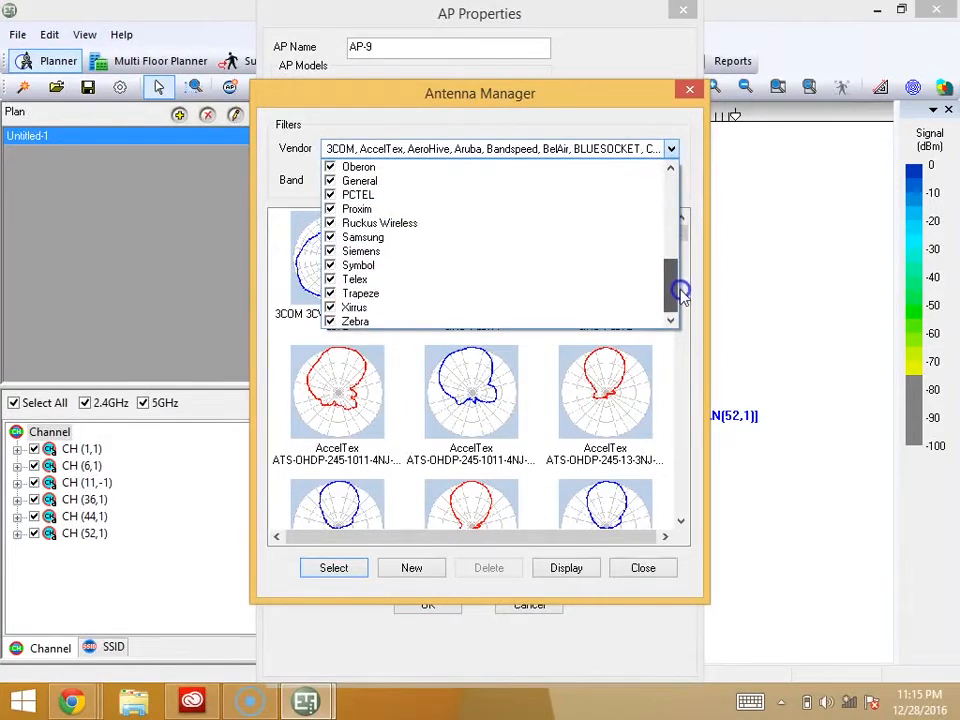
pyautogui.click(684, 304)
pyautogui.click(679, 238)
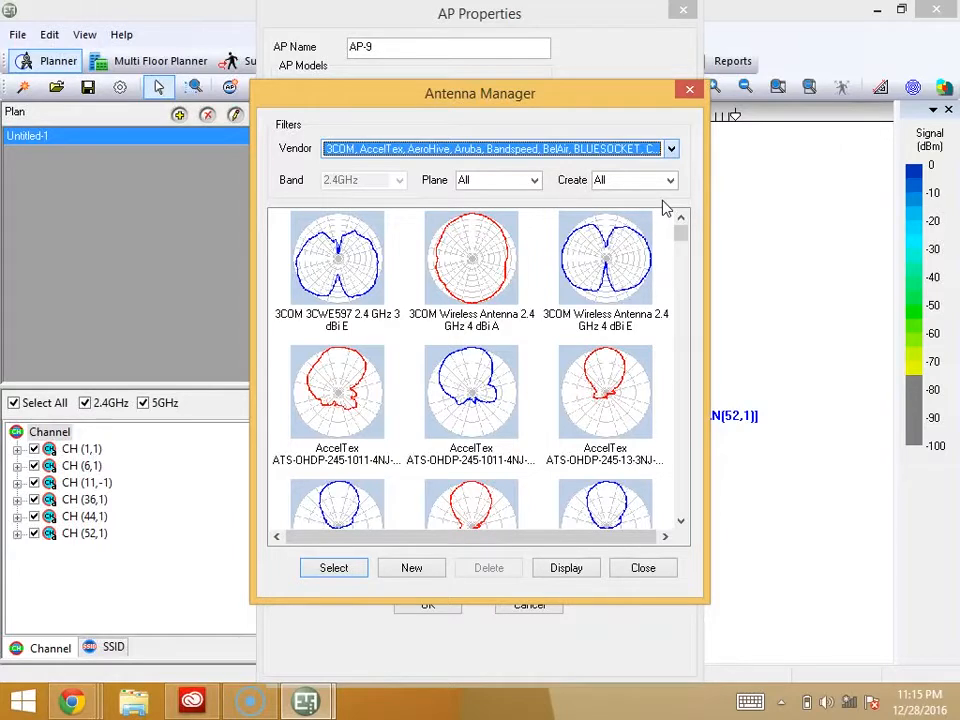
pyautogui.moveTo(680, 232); pyautogui.dragTo(684, 303)
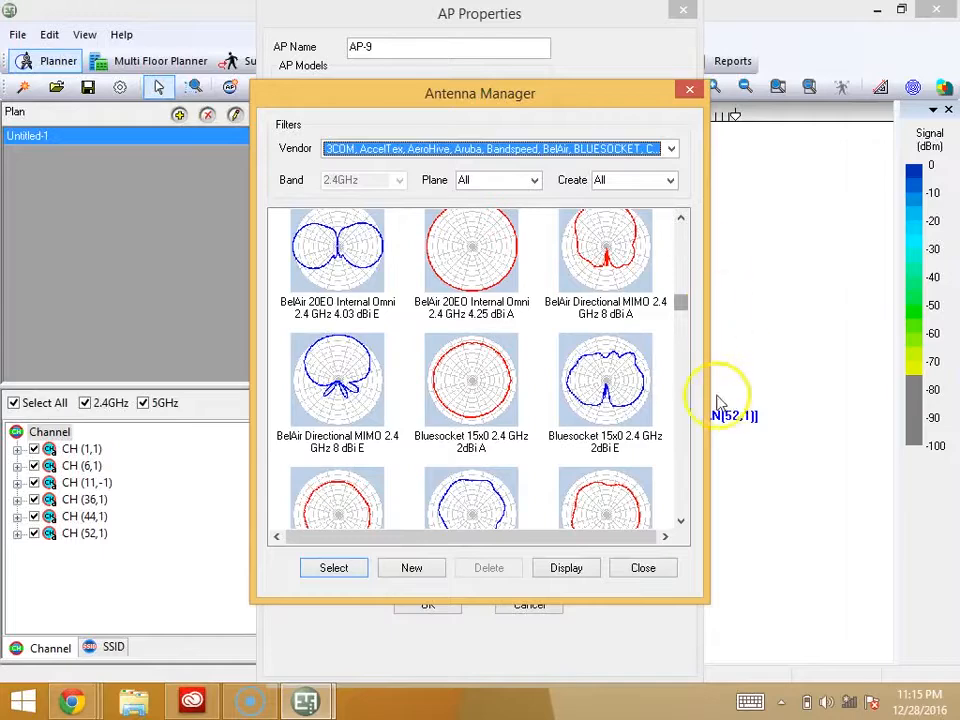
pyautogui.click(681, 396)
pyautogui.click(684, 400)
pyautogui.click(684, 400)
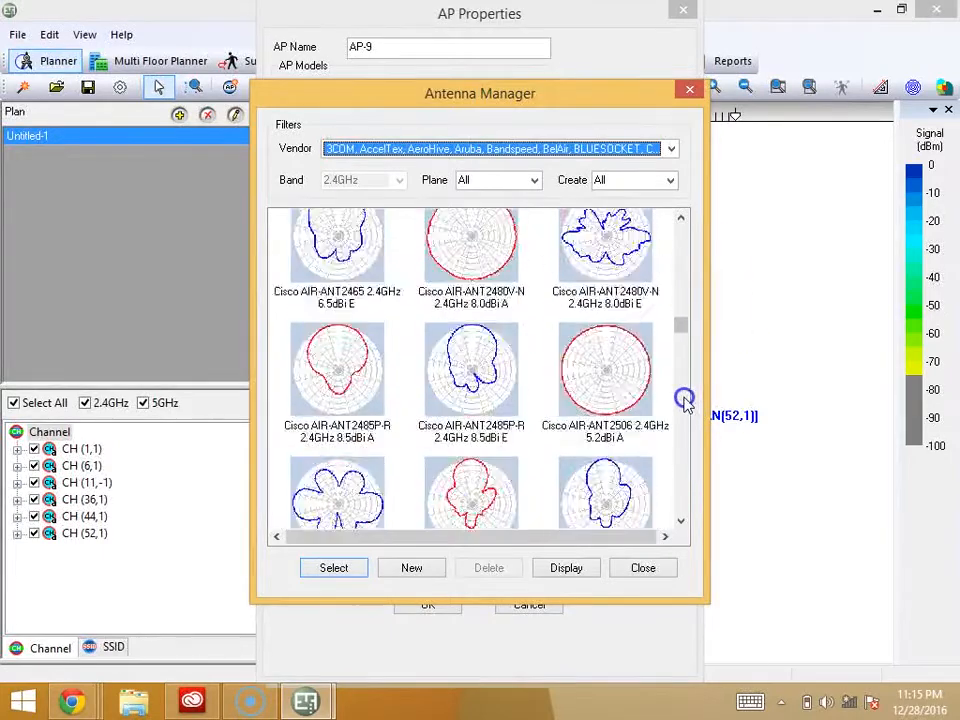
pyautogui.click(684, 400)
pyautogui.moveTo(681, 344); pyautogui.dragTo(684, 512)
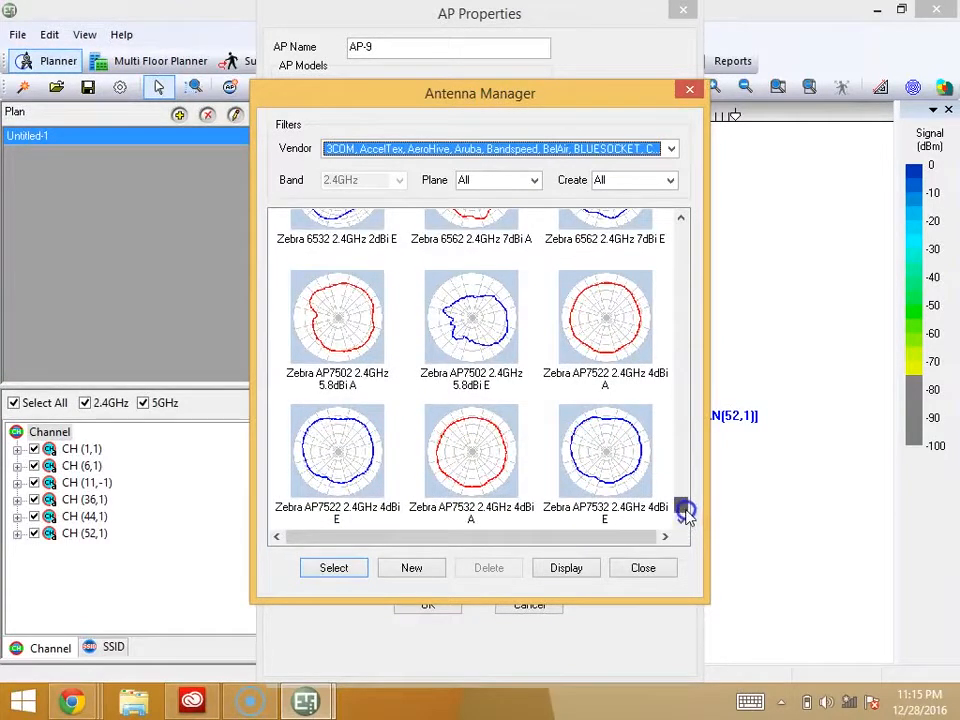
pyautogui.moveTo(684, 512); pyautogui.dragTo(677, 478)
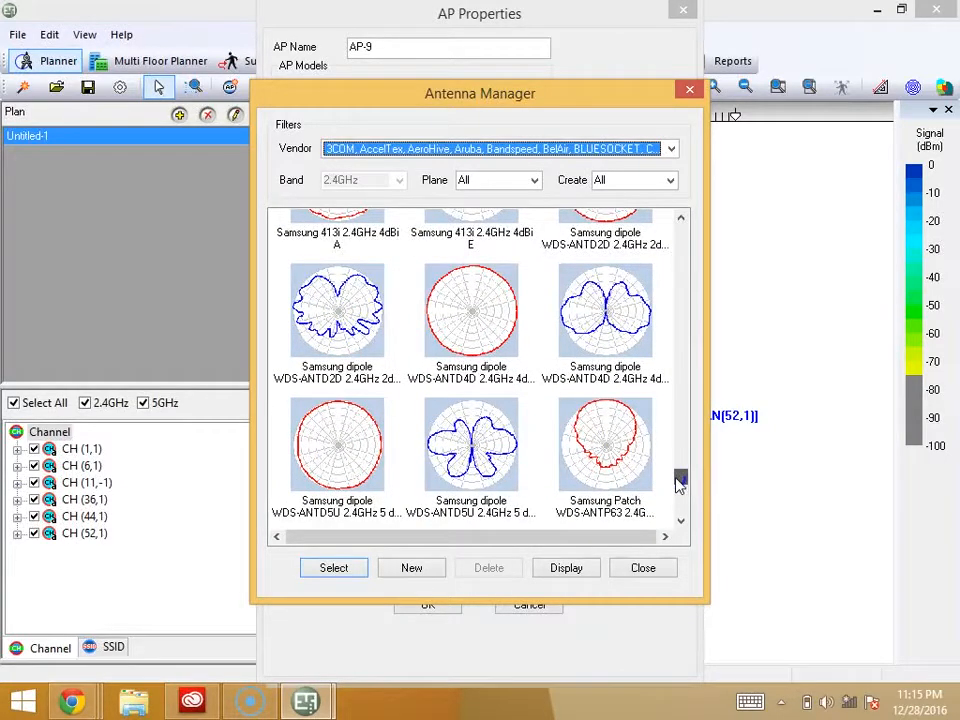
pyautogui.moveTo(678, 484); pyautogui.dragTo(680, 357)
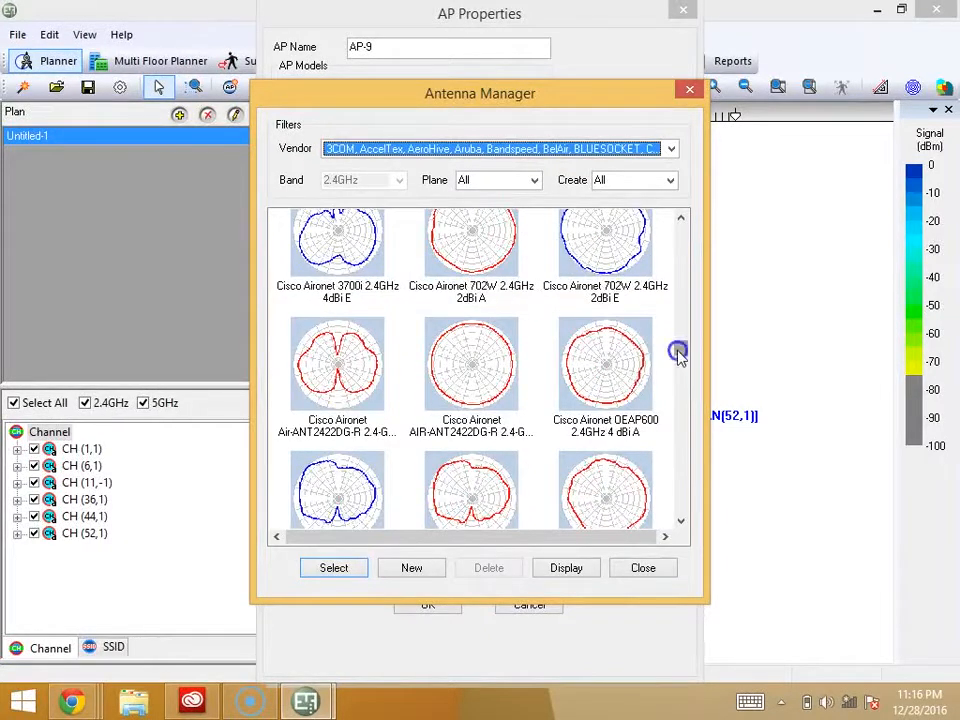
pyautogui.click(677, 369)
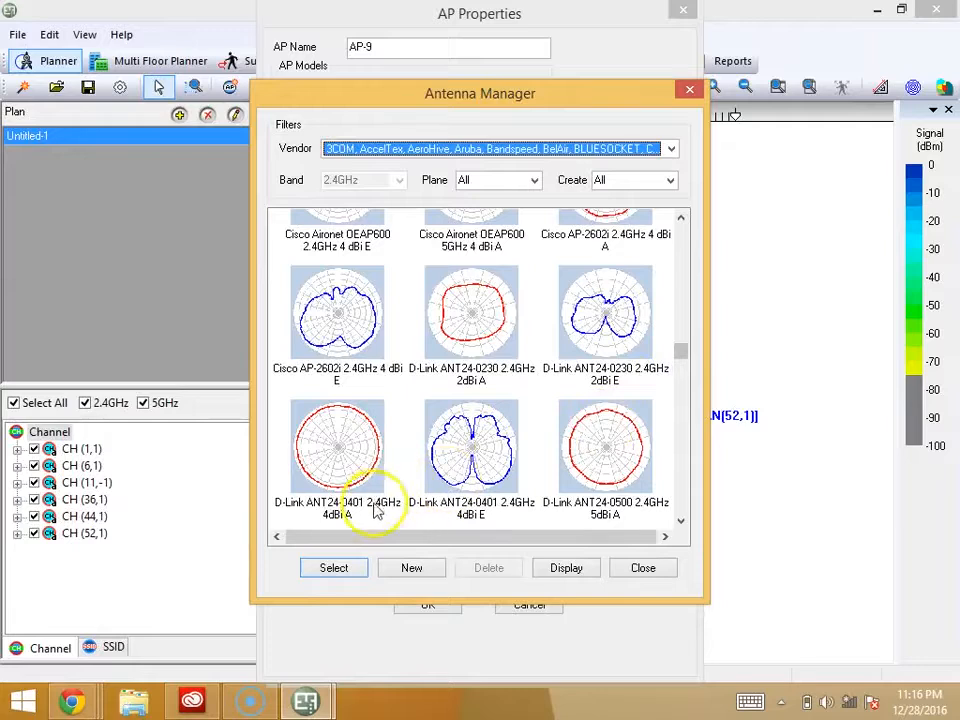
# Start a new custom antenna pattern and pull several points of its outer ring inward toward the centre.
pyautogui.click(411, 567)
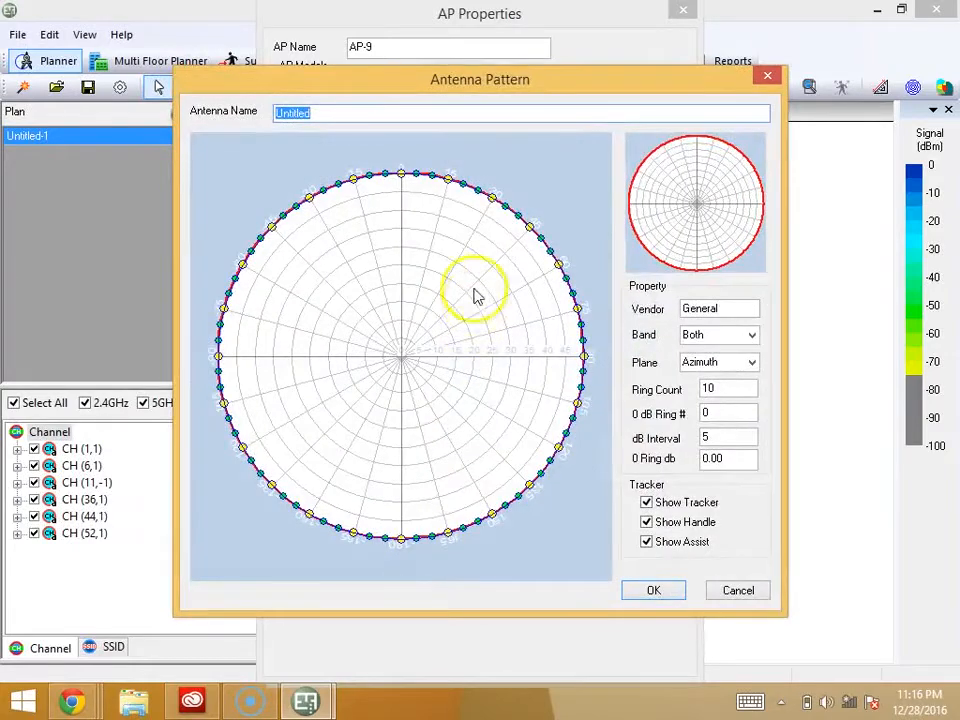
pyautogui.moveTo(426, 251); pyautogui.dragTo(289, 292)
pyautogui.moveTo(309, 198); pyautogui.dragTo(355, 277)
pyautogui.moveTo(401, 176); pyautogui.dragTo(401, 372)
pyautogui.moveTo(579, 313); pyautogui.dragTo(424, 351)
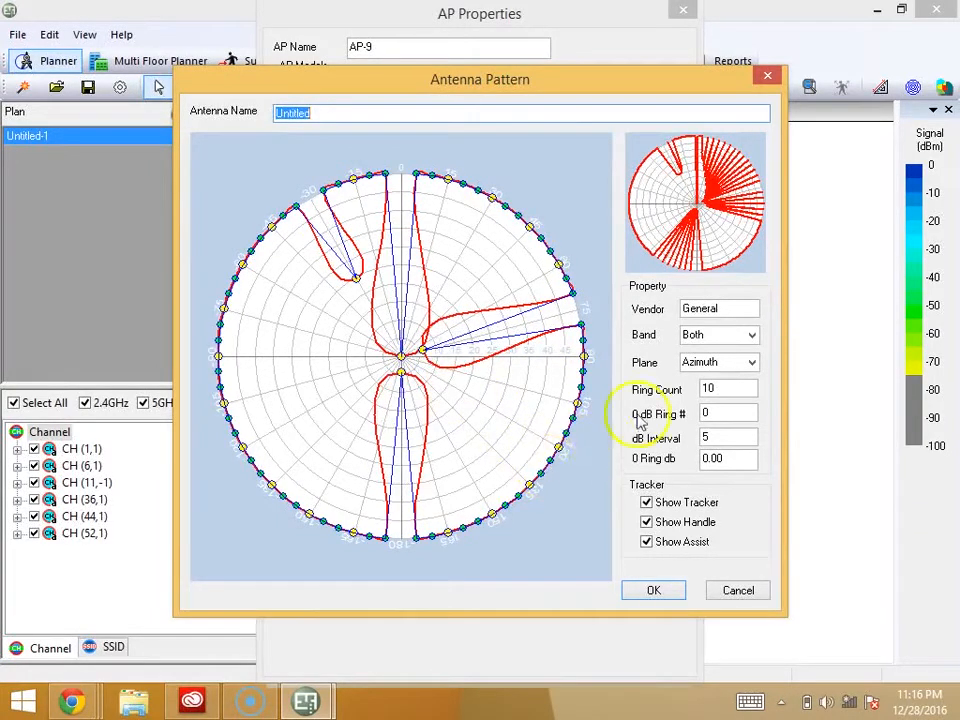
# Set the custom antenna pattern's plane to Elevation, check its band options, and discard the pattern.
pyautogui.doubleClick(729, 364)
pyautogui.click(750, 366)
pyautogui.click(736, 391)
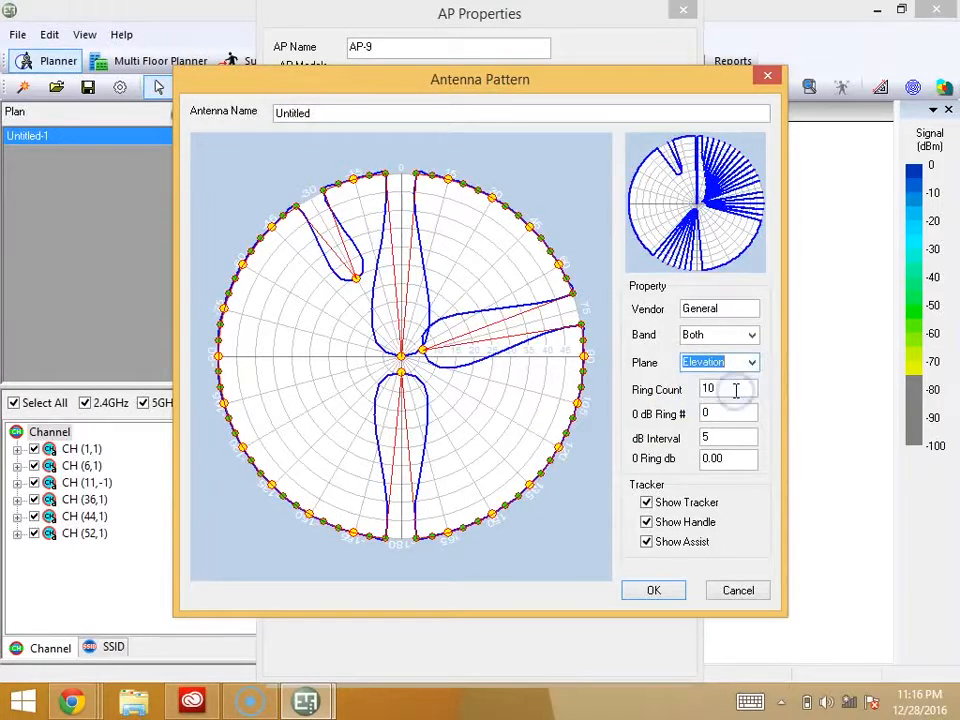
pyautogui.click(752, 333)
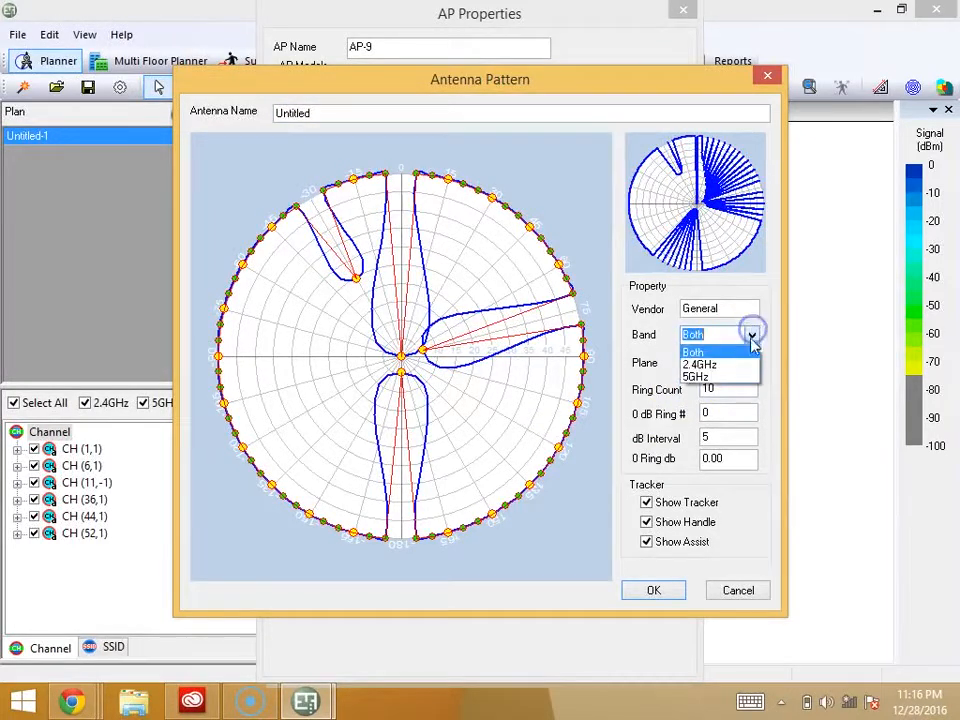
pyautogui.click(731, 588)
pyautogui.click(731, 588)
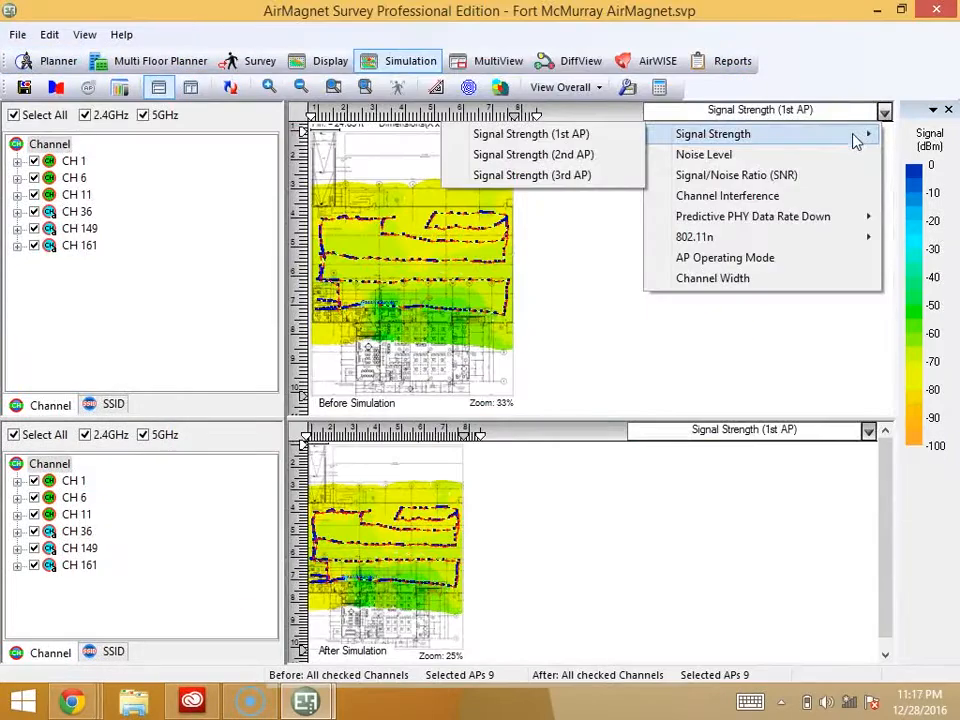
# View the before and after simulation heatmaps for Signal Strength (2nd AP) and for Noise Level.
pyautogui.click(604, 156)
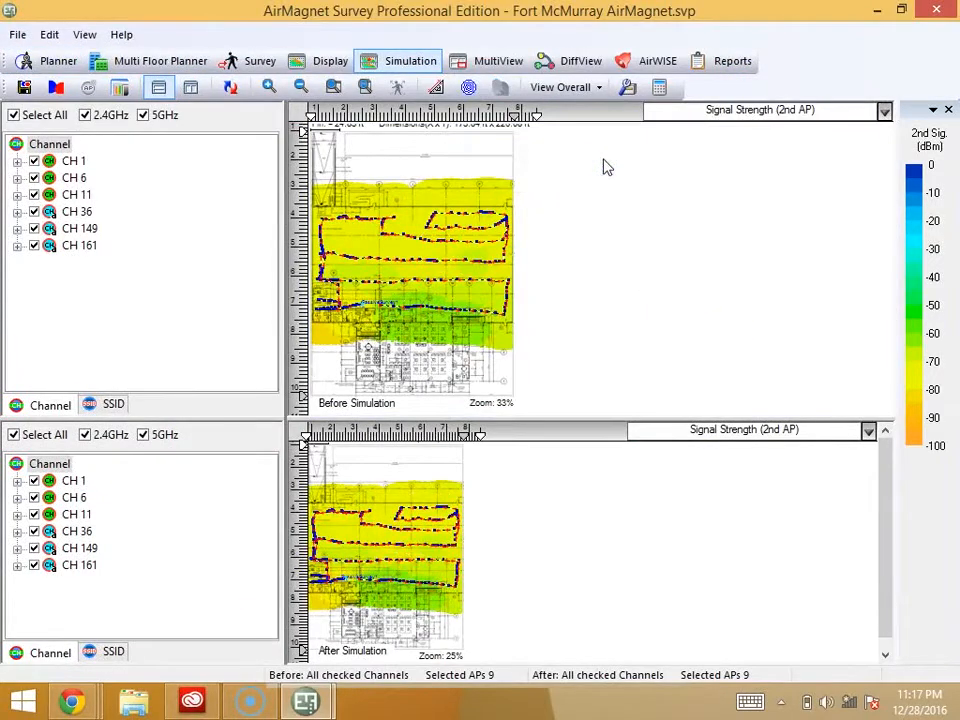
pyautogui.click(810, 109)
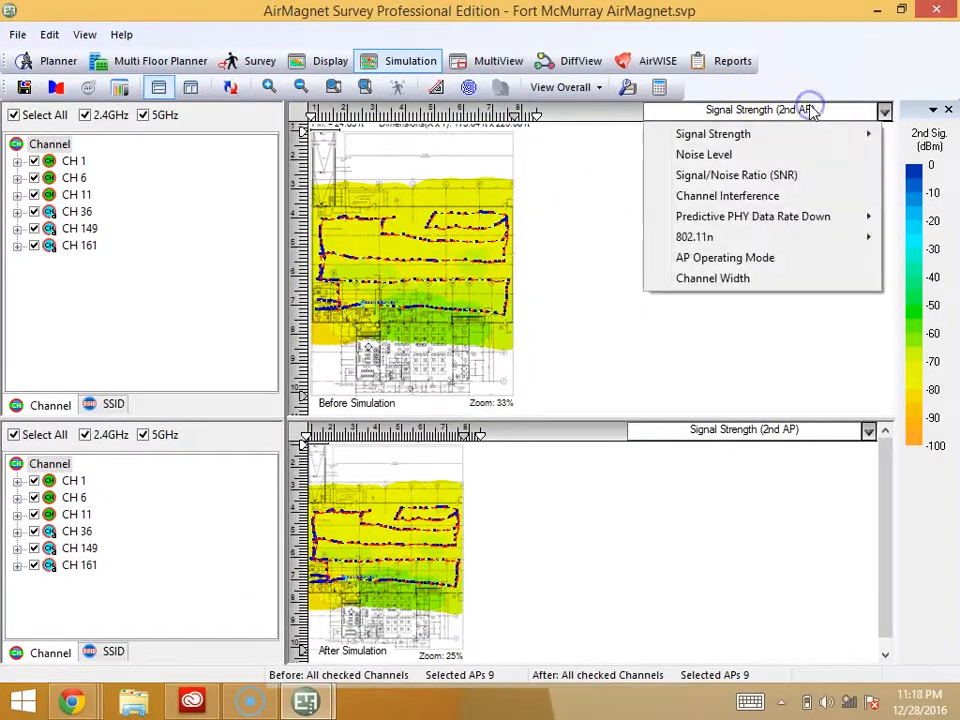
pyautogui.click(786, 155)
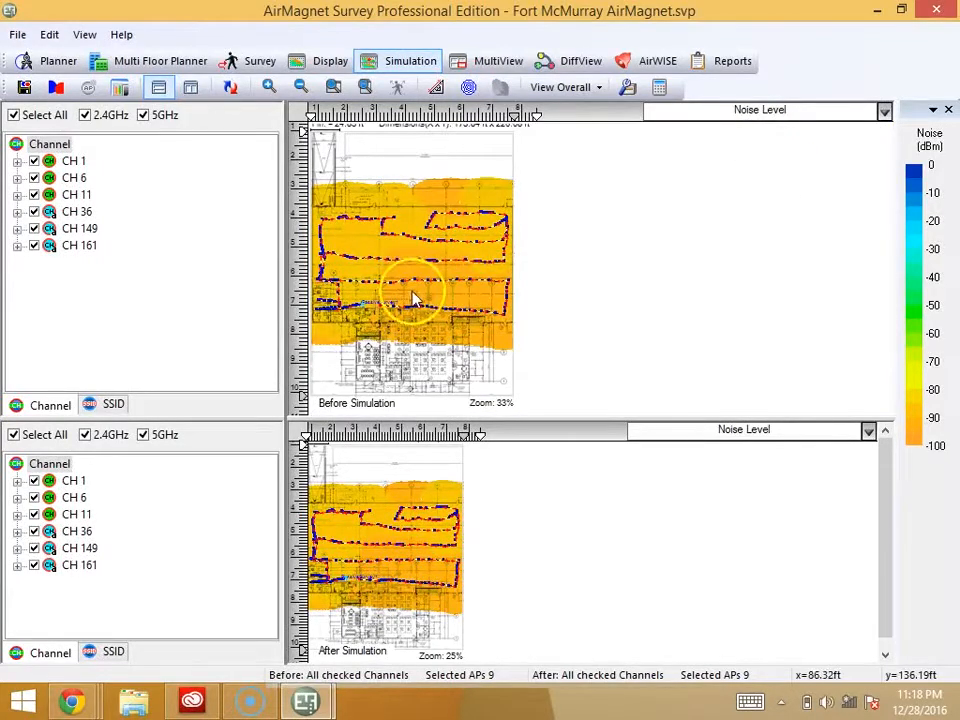
# Return to the passive survey display, show its Noise Level heatmap, and extend the colour legend's minimum to -96 dBm.
pyautogui.click(323, 60)
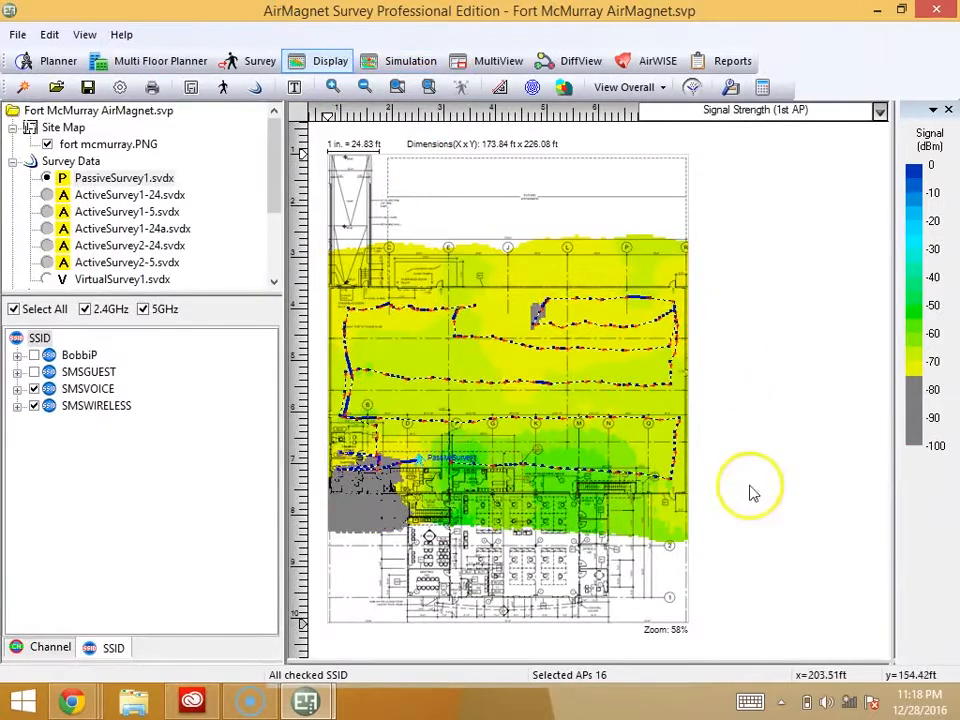
pyautogui.click(880, 112)
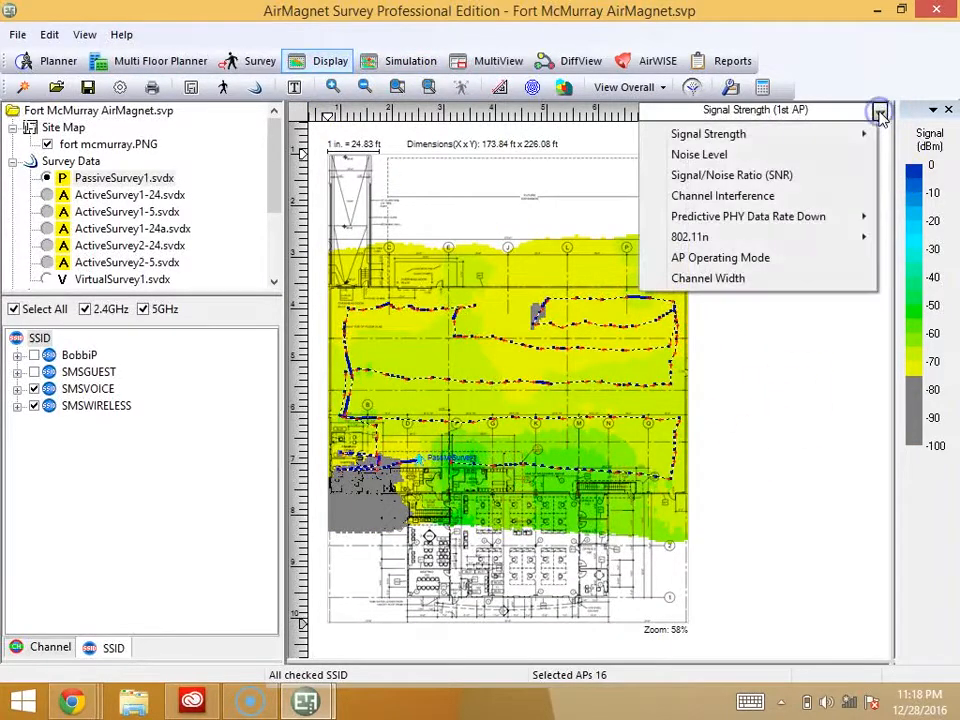
pyautogui.click(797, 156)
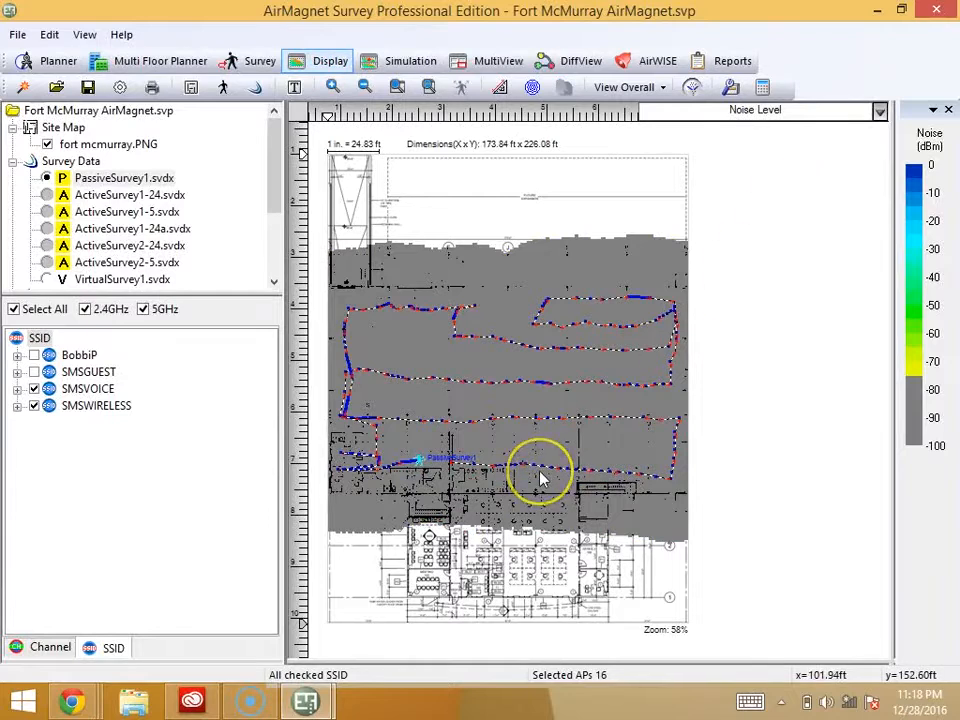
pyautogui.moveTo(917, 386); pyautogui.dragTo(917, 442)
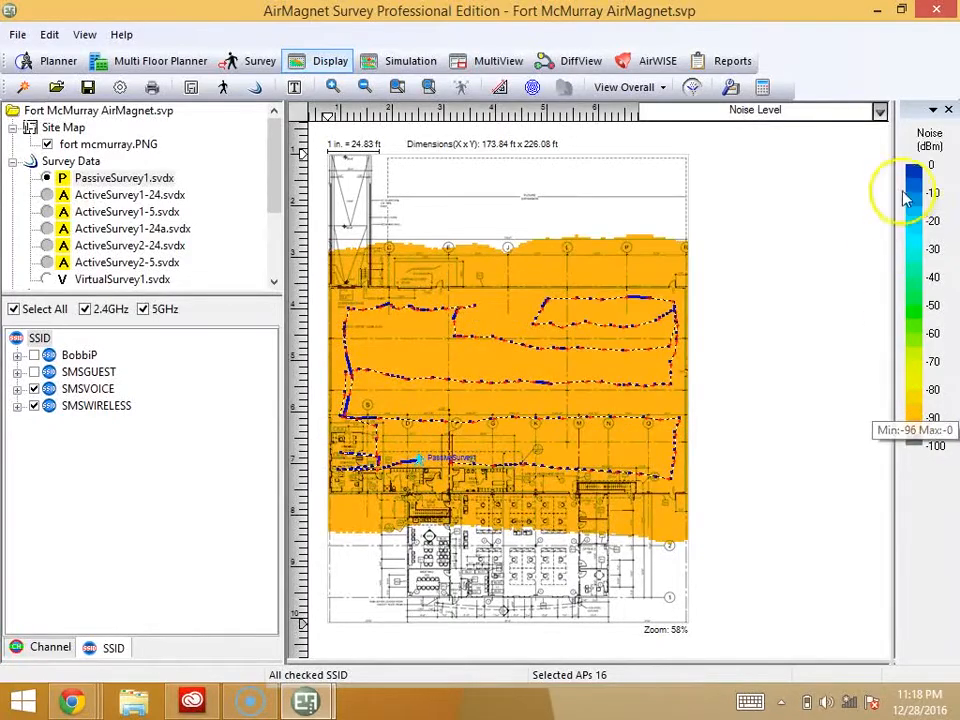
# Look through the heatmap types and show the passive survey's Signal Strength (1st AP) heatmap.
pyautogui.click(879, 110)
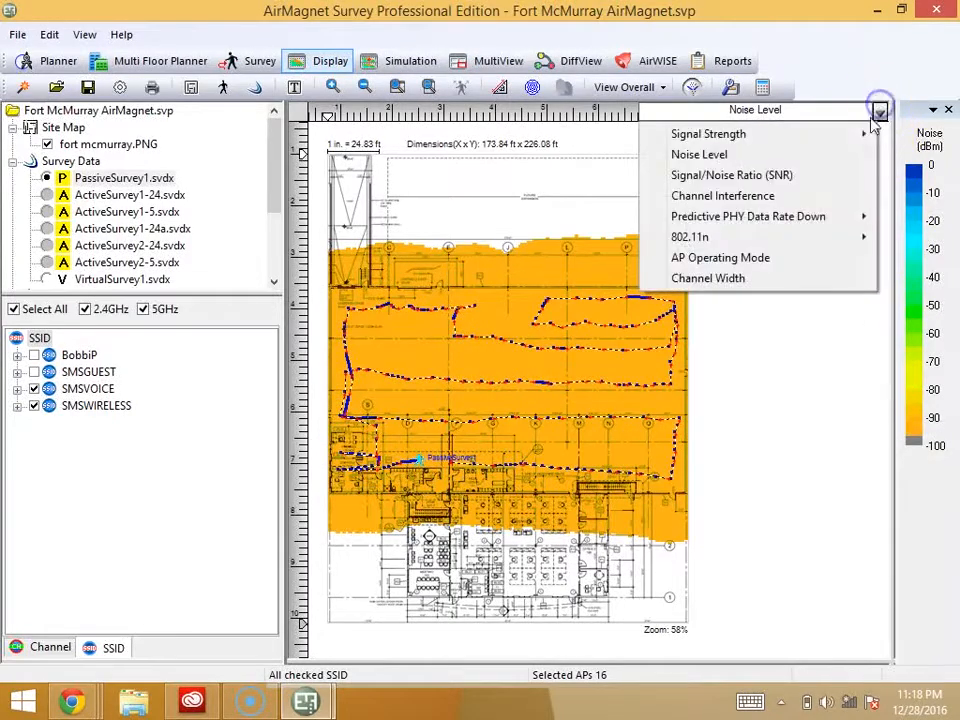
pyautogui.click(840, 134)
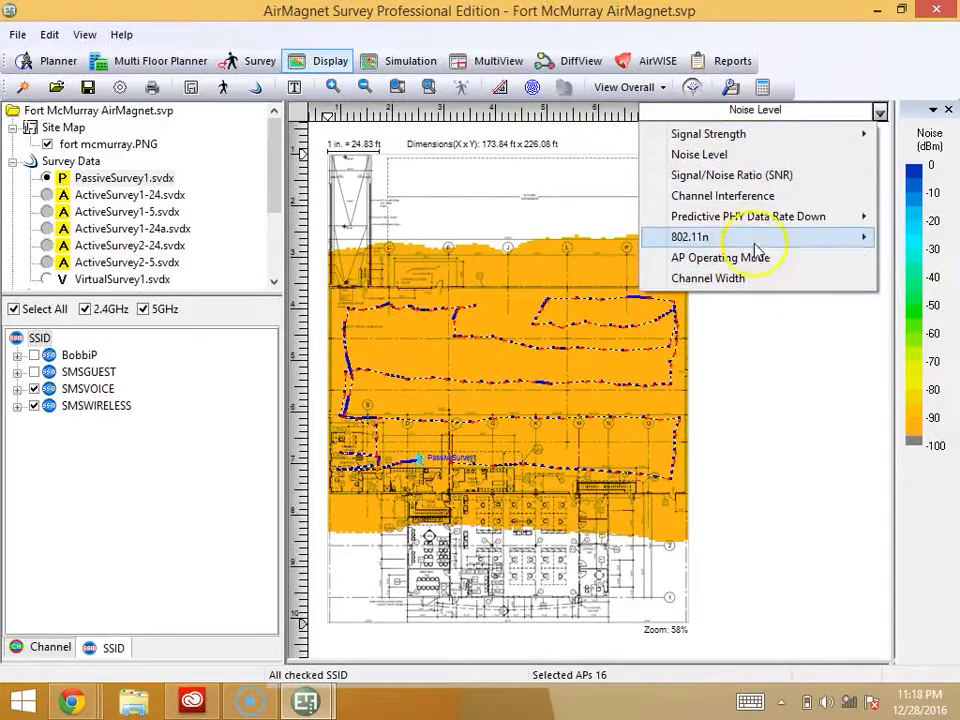
pyautogui.moveTo(758, 228)
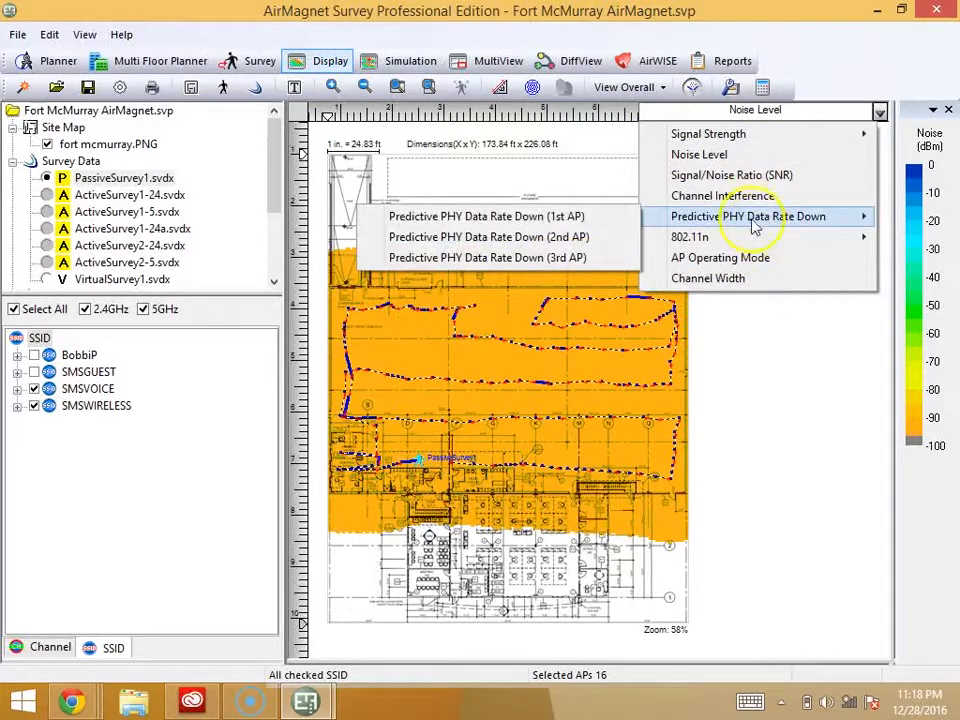
pyautogui.moveTo(650, 137)
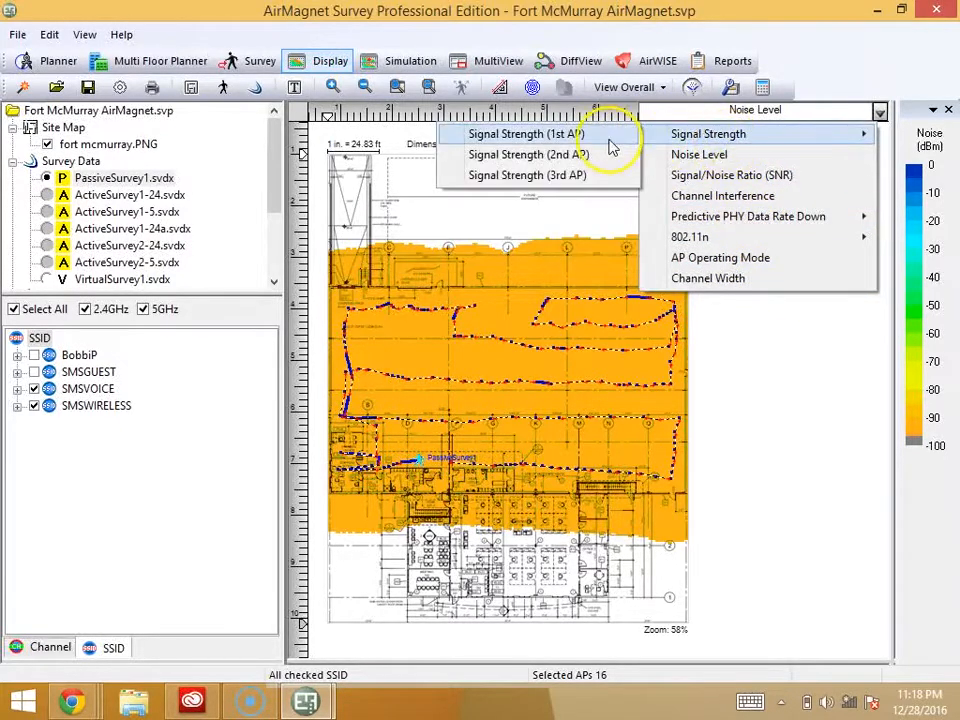
pyautogui.click(606, 138)
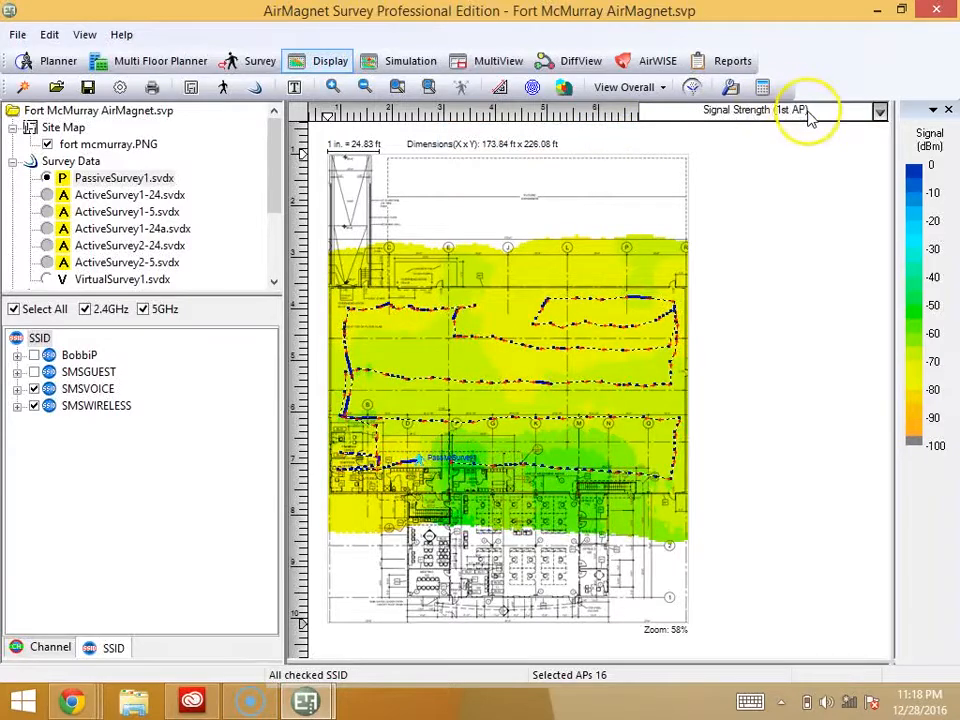
# Show the passive survey's Predictive PHY Data Rate Down (1st AP) heatmap.
pyautogui.click(811, 115)
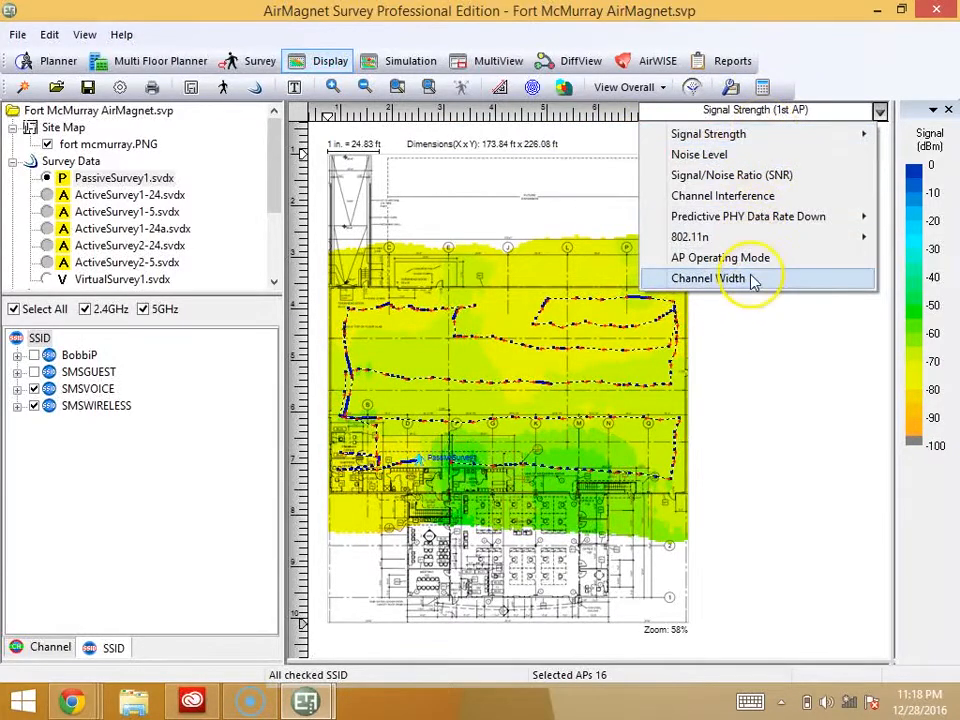
pyautogui.moveTo(741, 219)
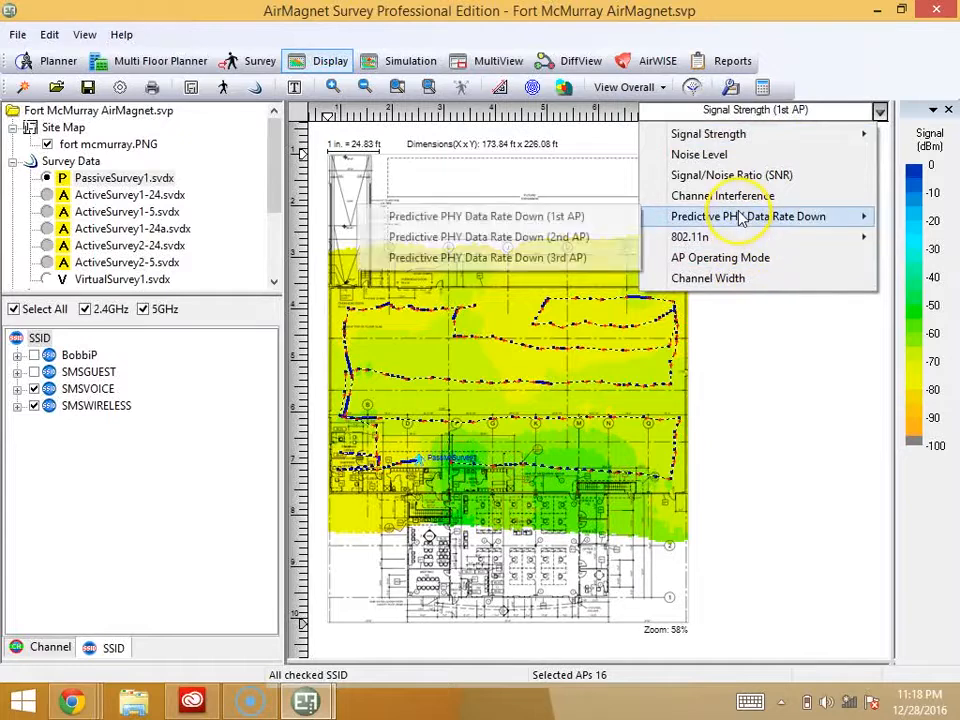
pyautogui.click(557, 216)
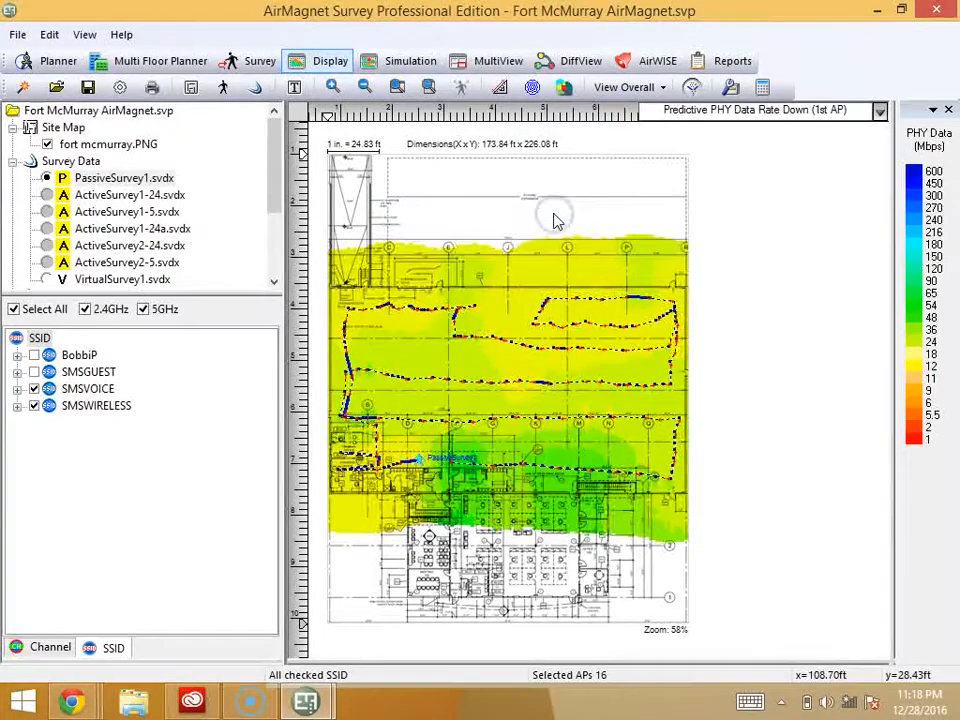
# Try out the PHY data rate legend's range limits on the passive survey heatmap, ending with the full 1 to 600 Mbps scale.
pyautogui.moveTo(918, 178); pyautogui.dragTo(922, 497)
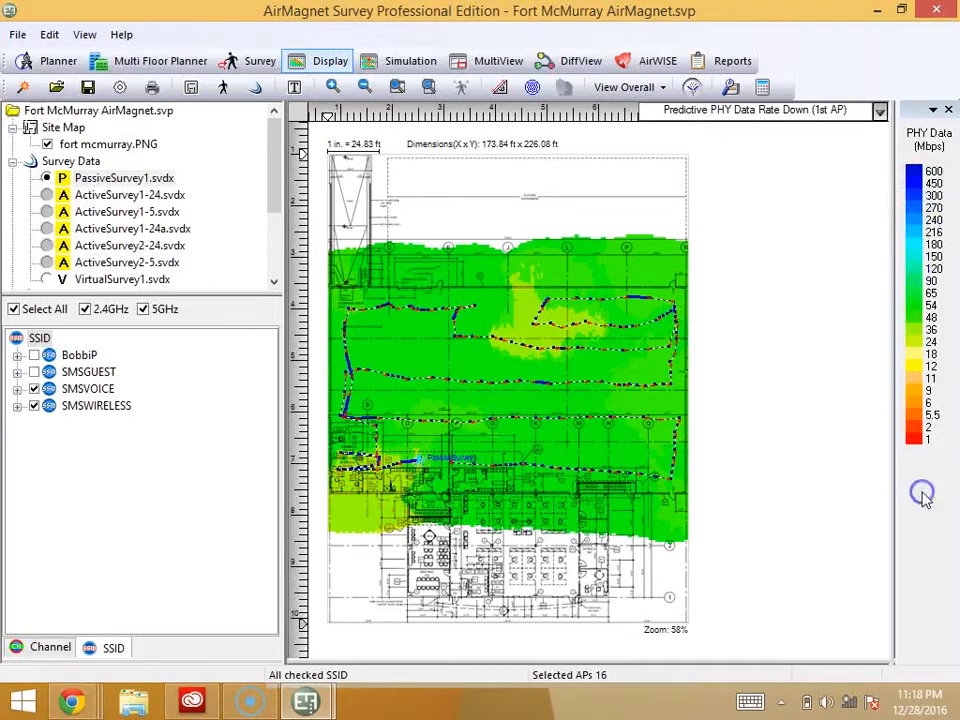
pyautogui.moveTo(911, 405)
pyautogui.mouseDown()
pyautogui.moveTo(917, 272)
pyautogui.moveTo(925, 487)
pyautogui.moveTo(915, 429)
pyautogui.mouseUp()
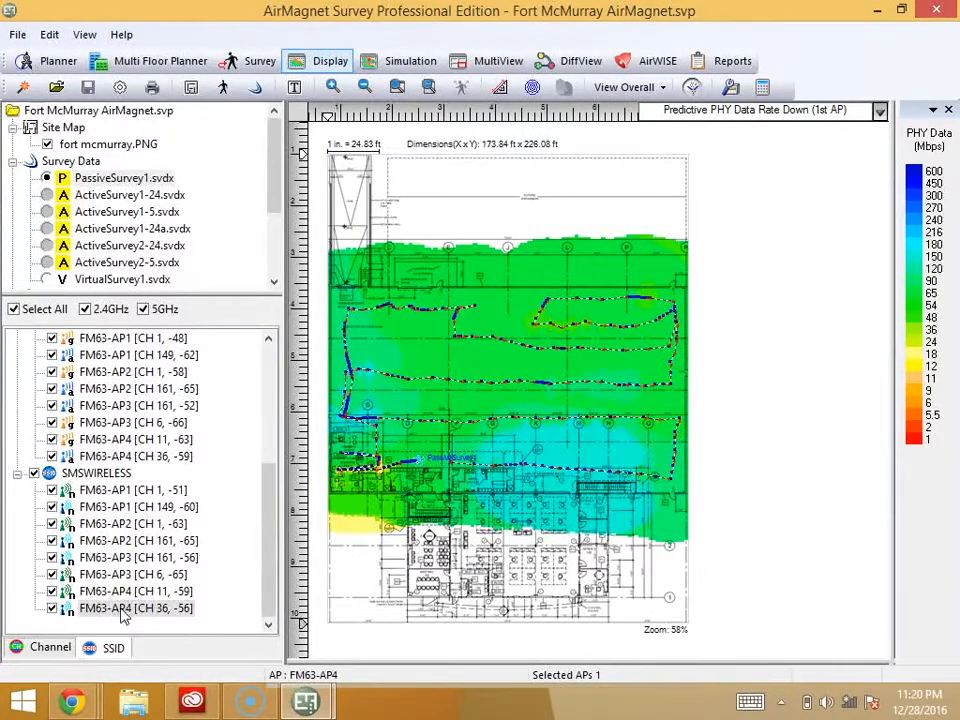
# View the individual PHY data rate heatmaps of the SMSWIRELESS radios, from FM63-AP4 on channel 11 through FM63-AP1 on channel 1.
pyautogui.click(115, 592)
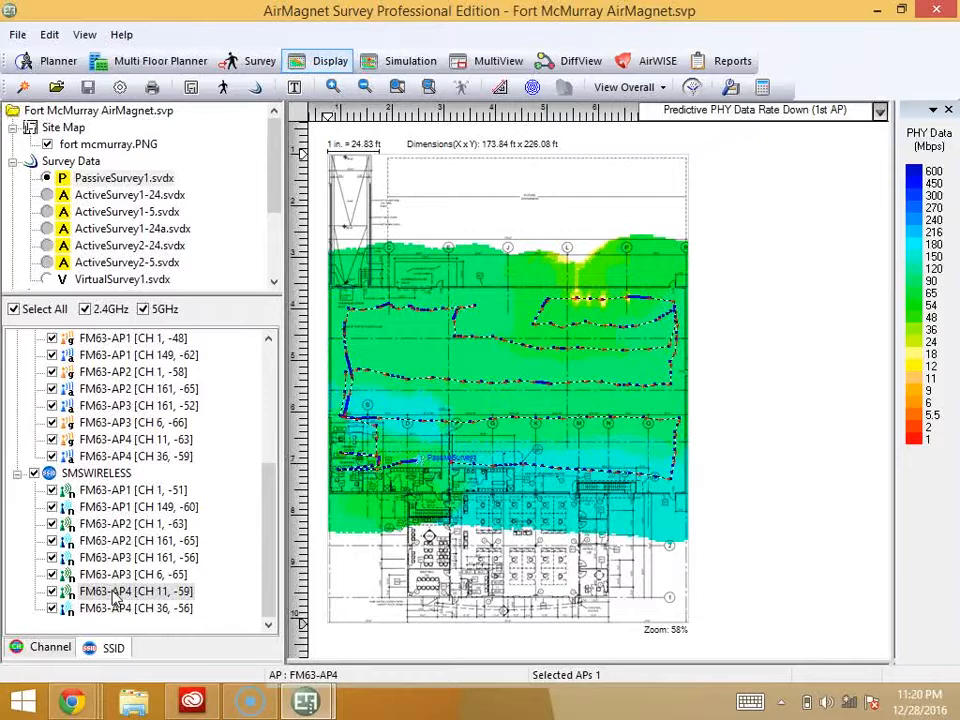
pyautogui.click(118, 575)
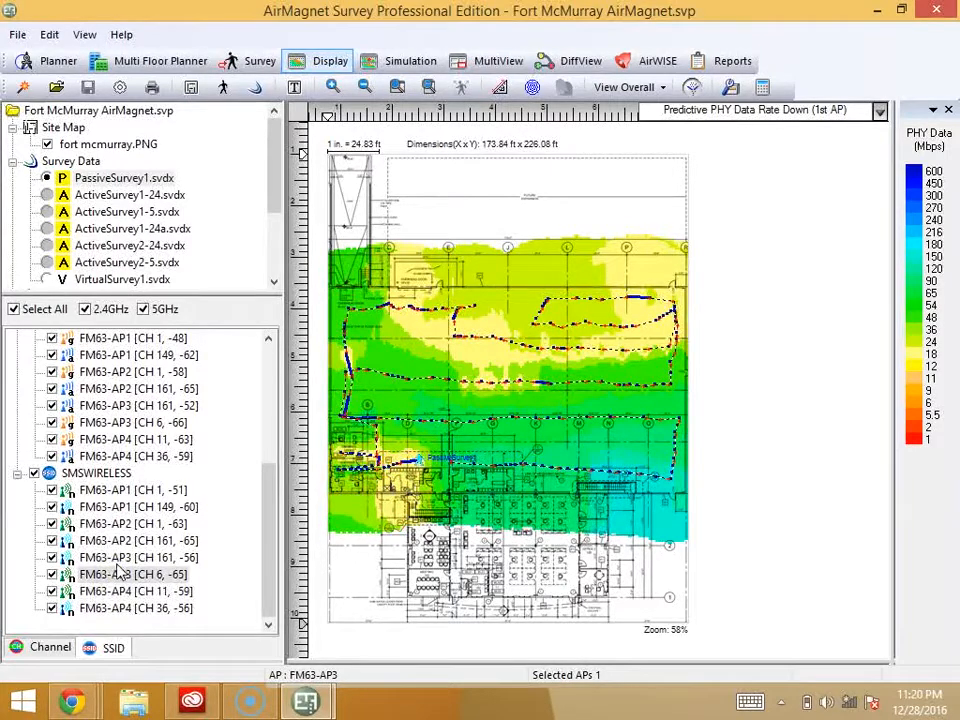
pyautogui.click(118, 557)
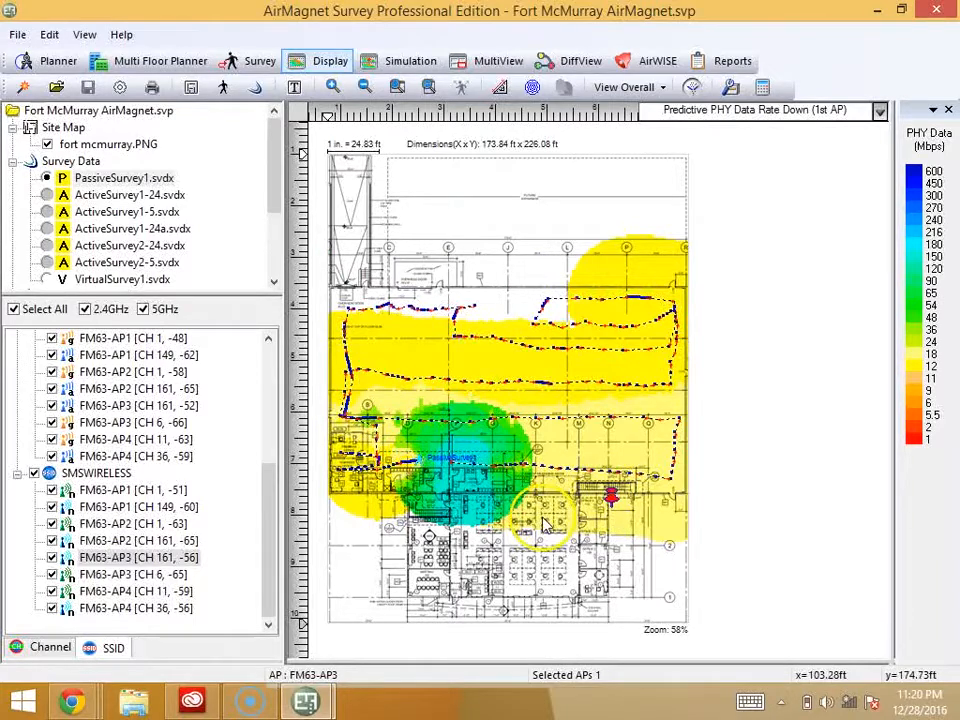
pyautogui.click(118, 541)
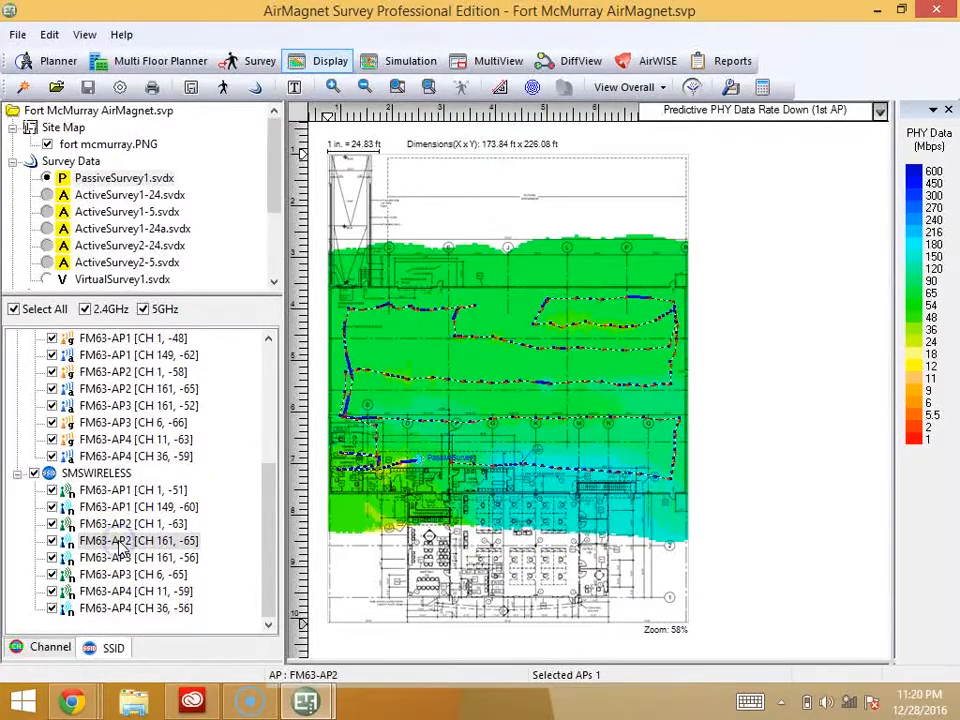
pyautogui.click(110, 524)
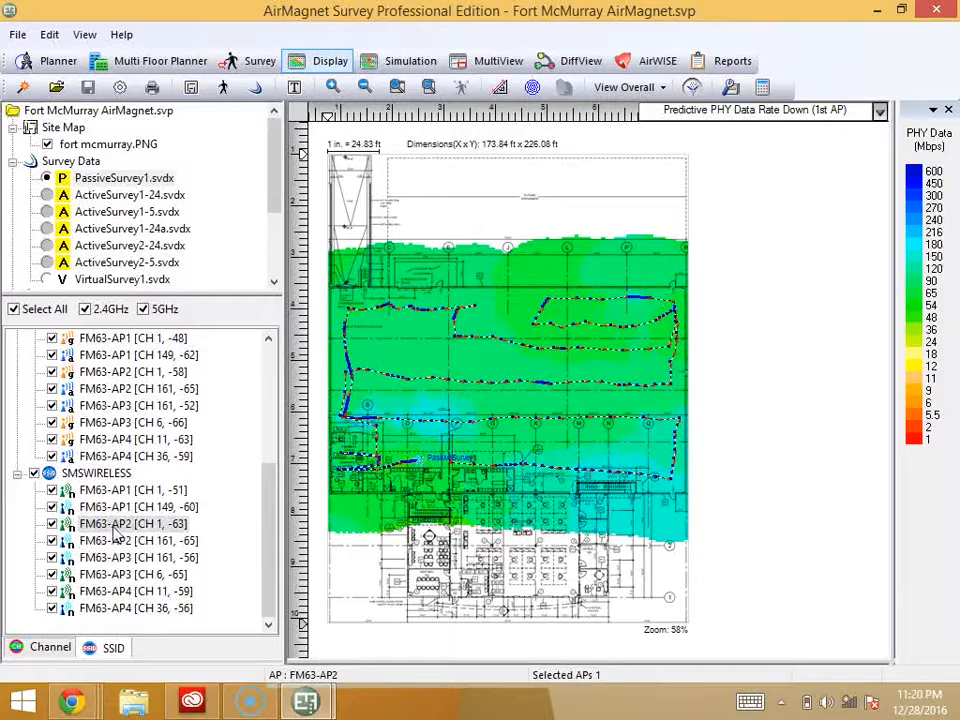
pyautogui.click(119, 508)
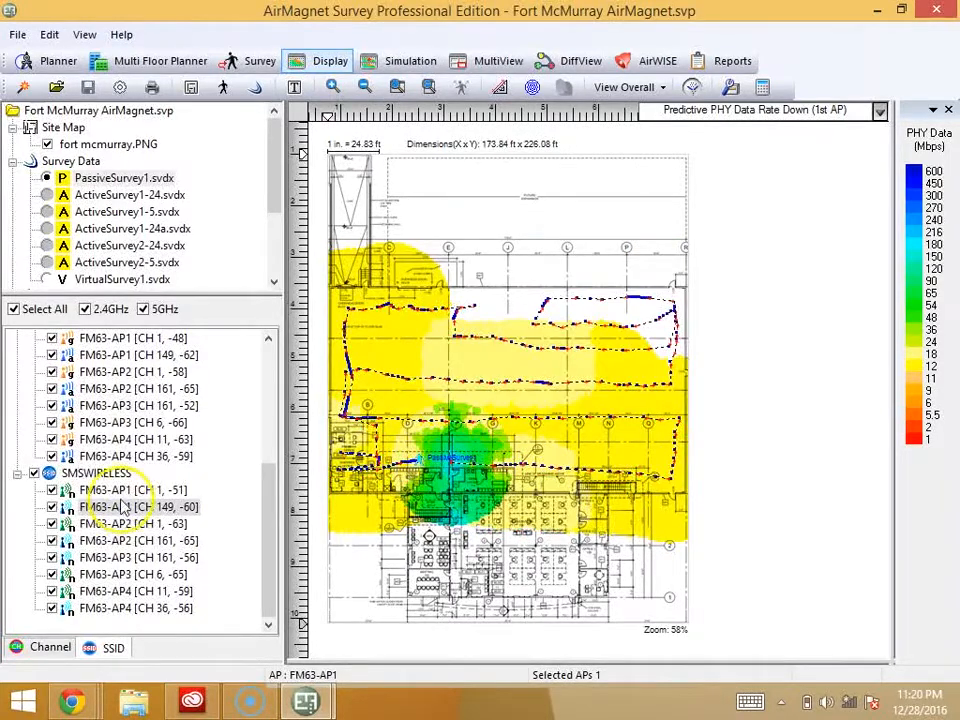
pyautogui.click(119, 491)
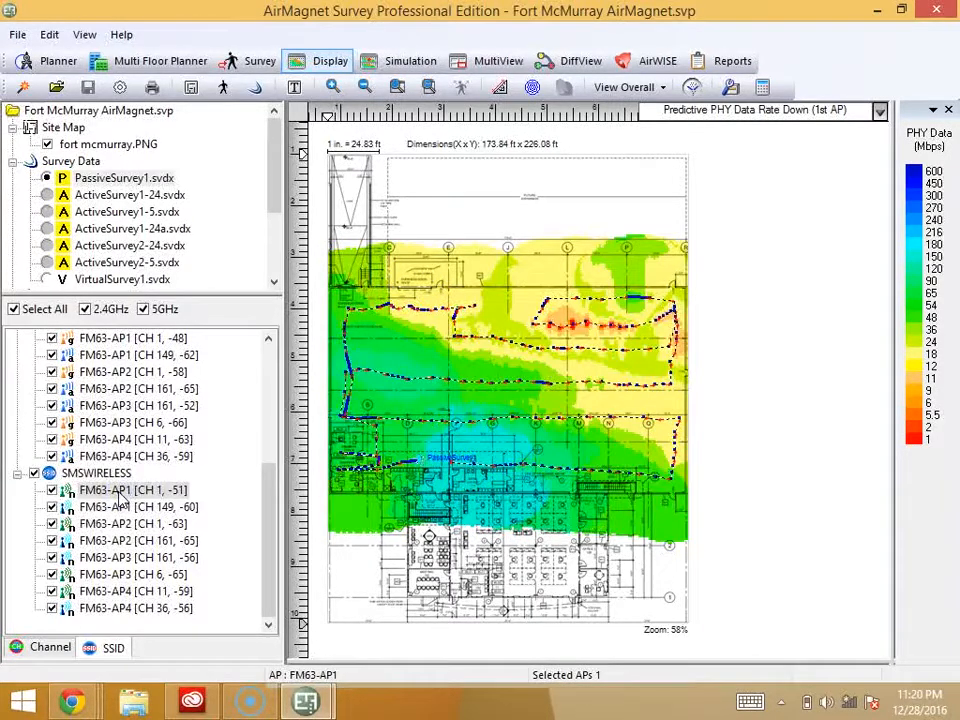
pyautogui.click(134, 508)
pyautogui.click(120, 491)
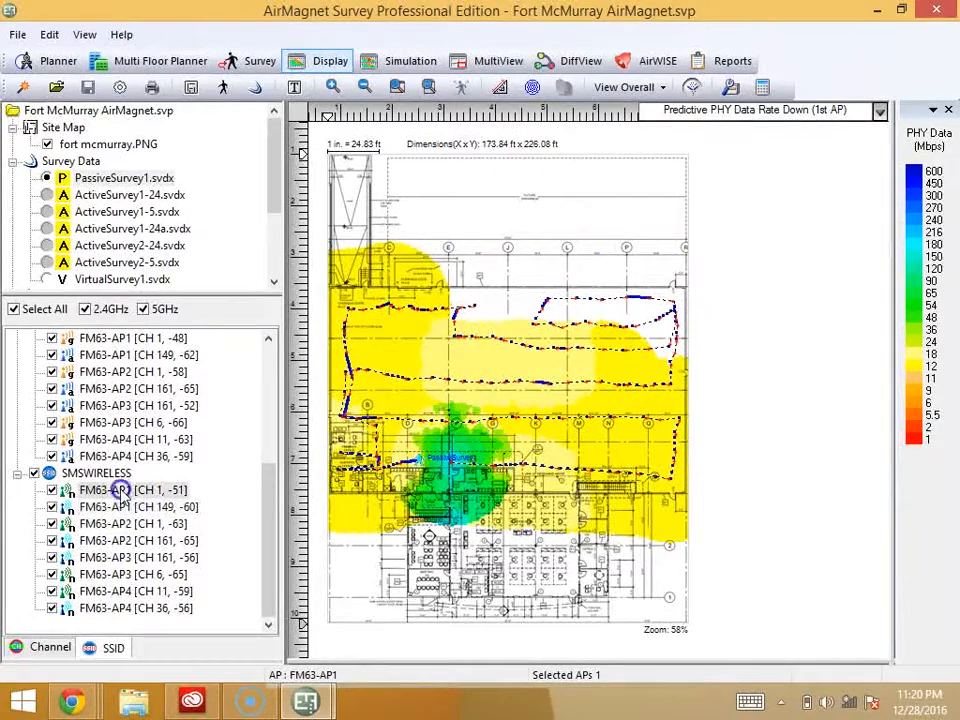
# Place FM63-AP1, FM63-AP2, FM63-AP3 and FM63-AP4 on the floor plan along the wall between the warehouse and the offices.
pyautogui.moveTo(545, 505); pyautogui.dragTo(476, 480)
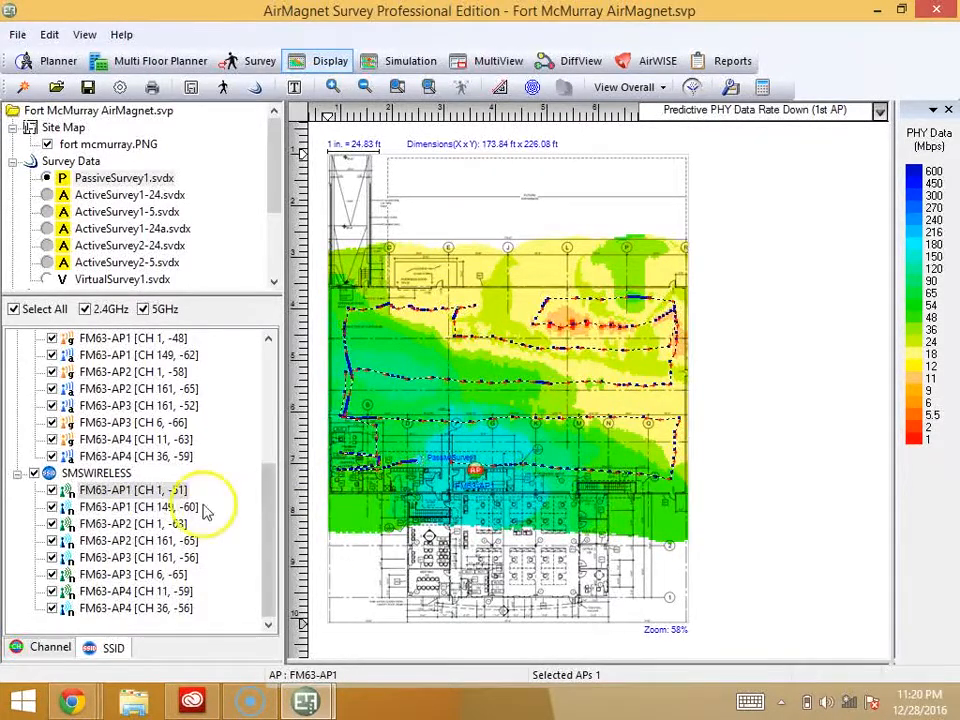
pyautogui.click(166, 524)
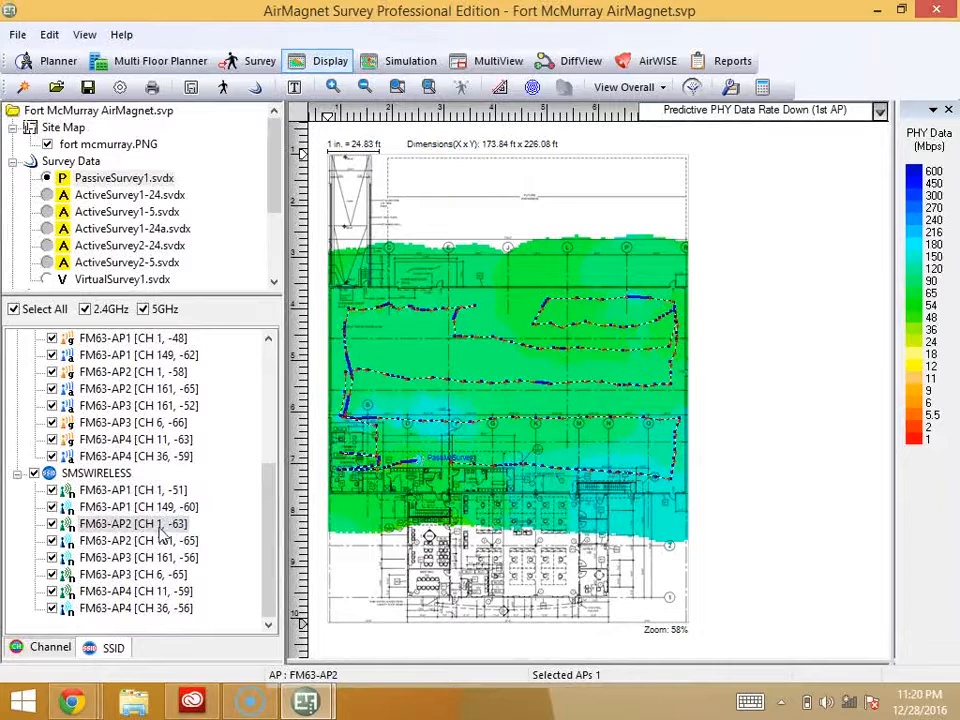
pyautogui.moveTo(148, 528); pyautogui.dragTo(638, 510)
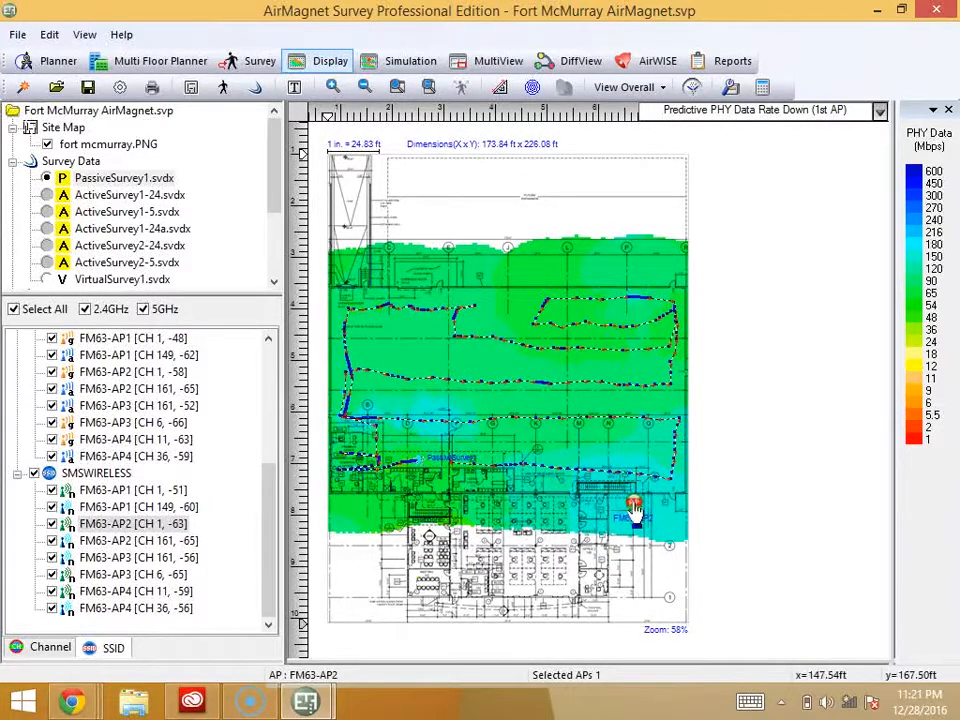
pyautogui.click(152, 558)
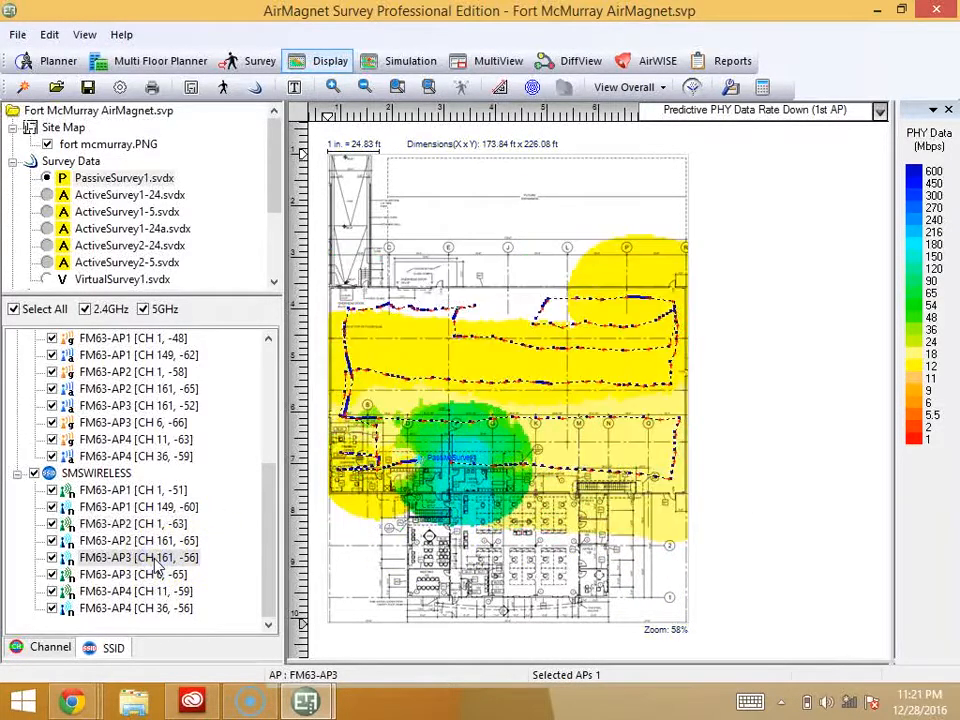
pyautogui.moveTo(143, 565); pyautogui.dragTo(476, 500)
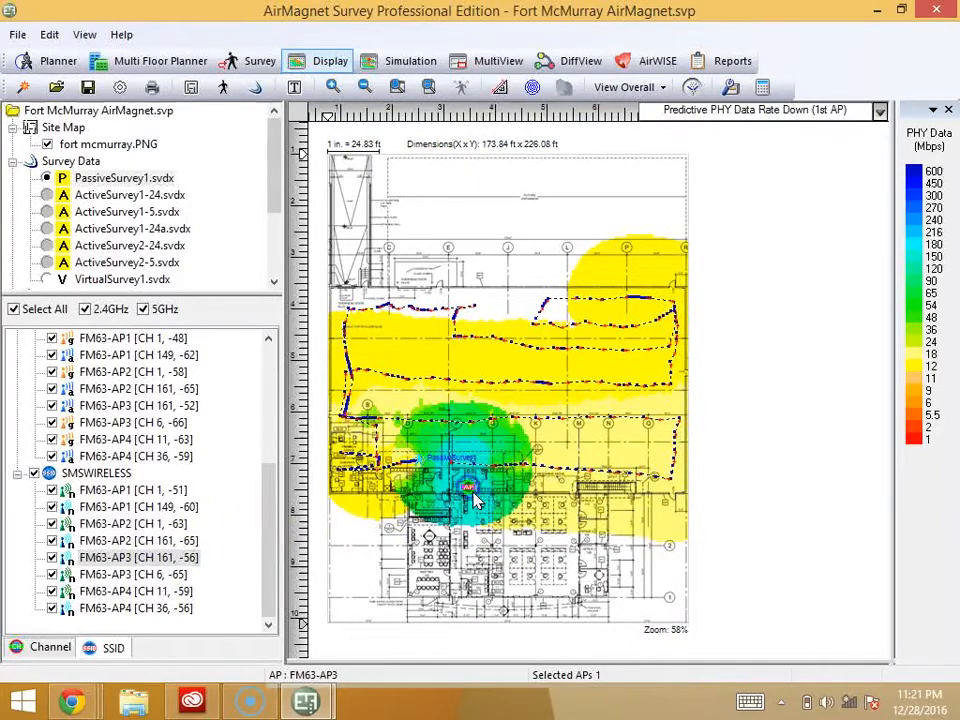
pyautogui.click(150, 591)
pyautogui.moveTo(150, 591); pyautogui.dragTo(567, 507)
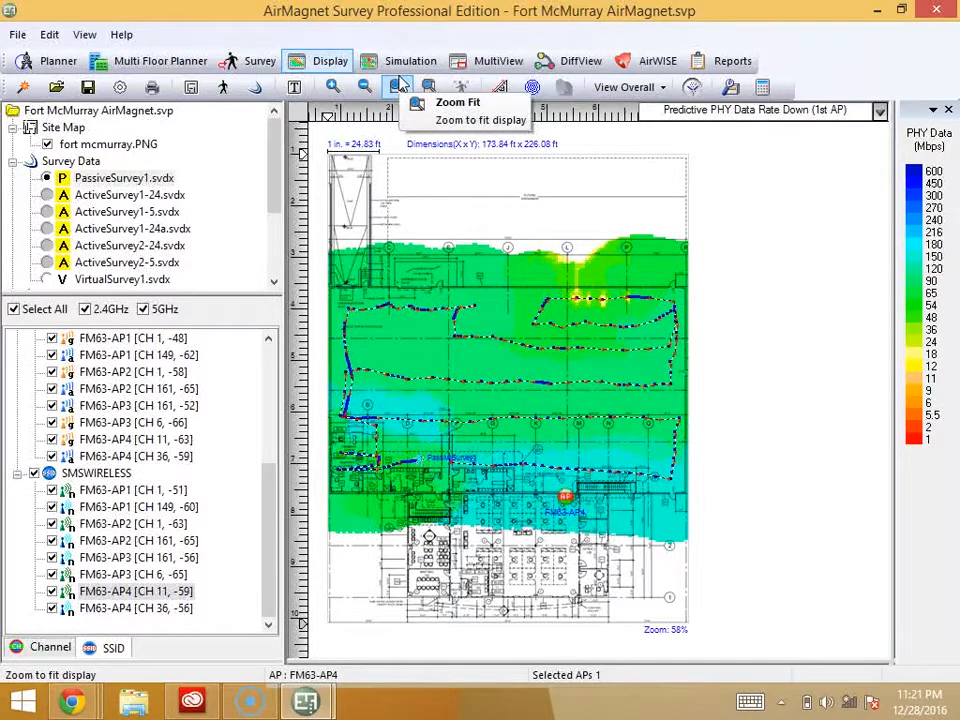
# Read the measurement details for the heatmap point beside FM63-AP4, including signal, noise, SNR, PHY rate and AP name.
pyautogui.click(39, 605)
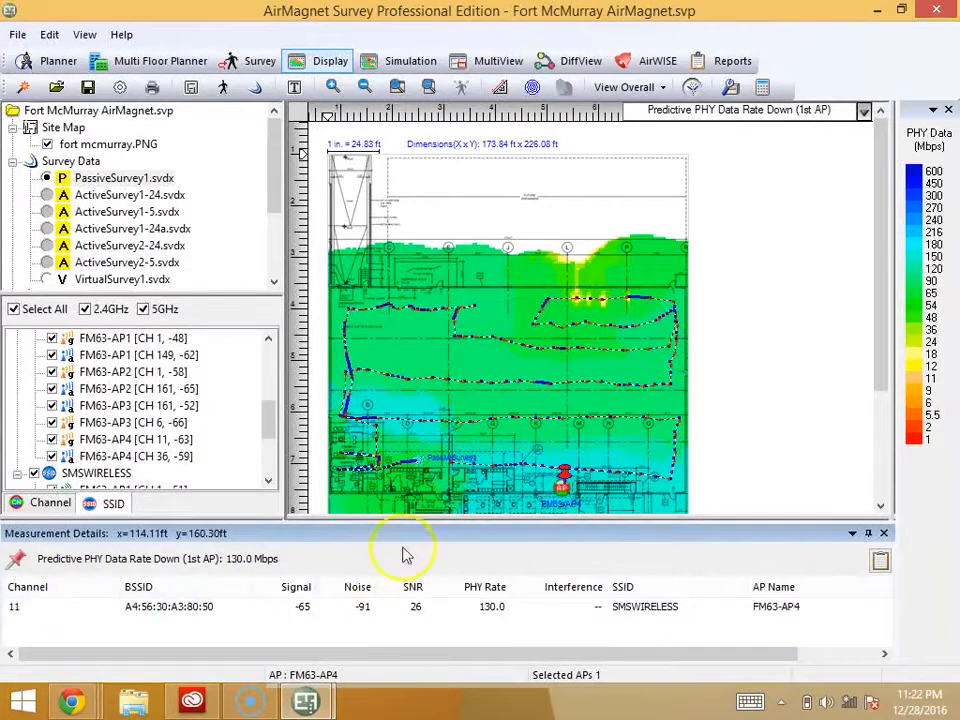
pyautogui.moveTo(564, 478)
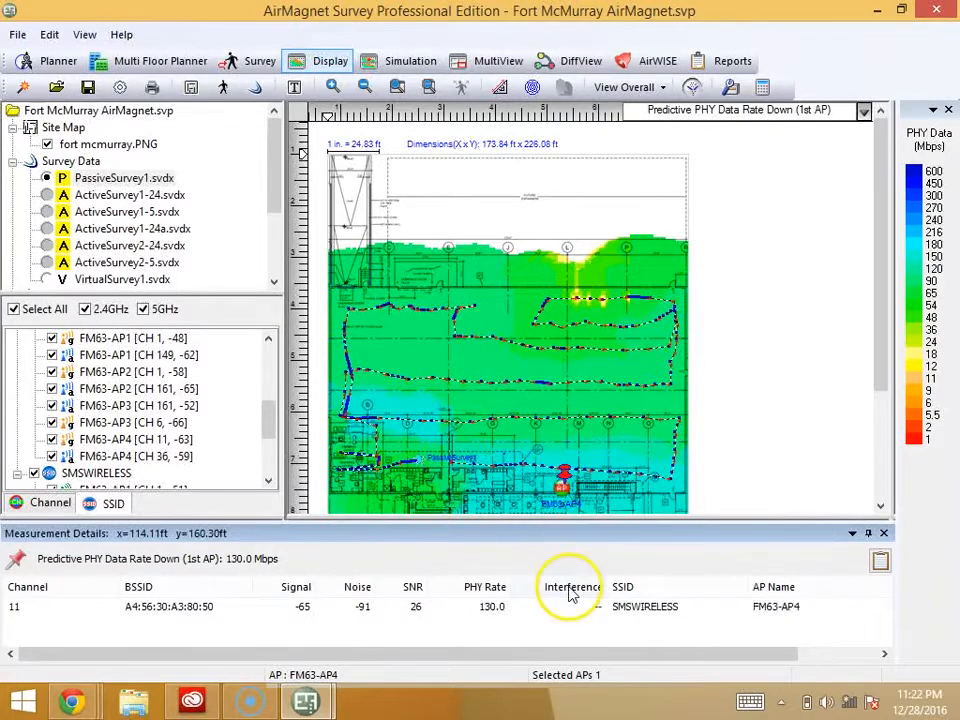
pyautogui.click(806, 612)
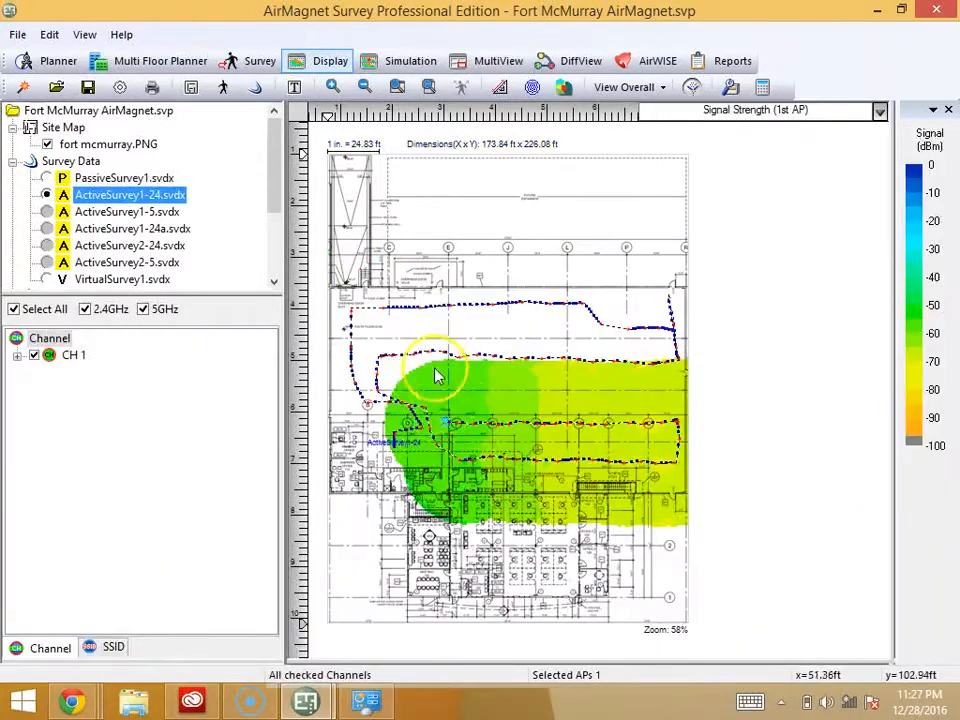
# Inspect the measurement details at a point on ActiveSurvey1-24's path and show the survey's Signal/Noise Ratio (SNR) heatmap.
pyautogui.click(446, 420)
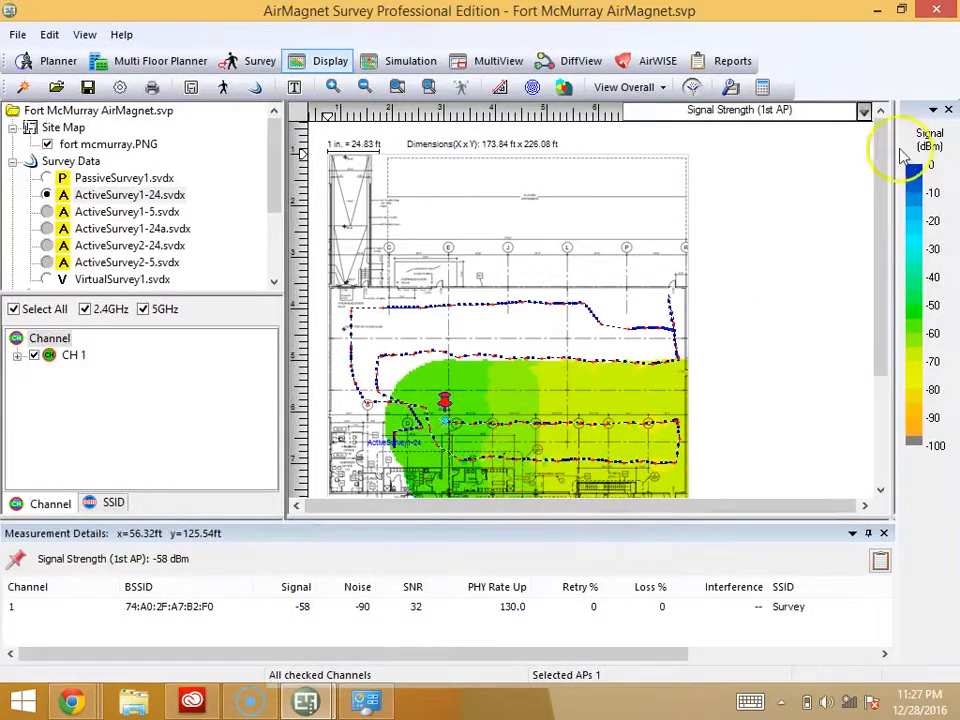
pyautogui.click(865, 110)
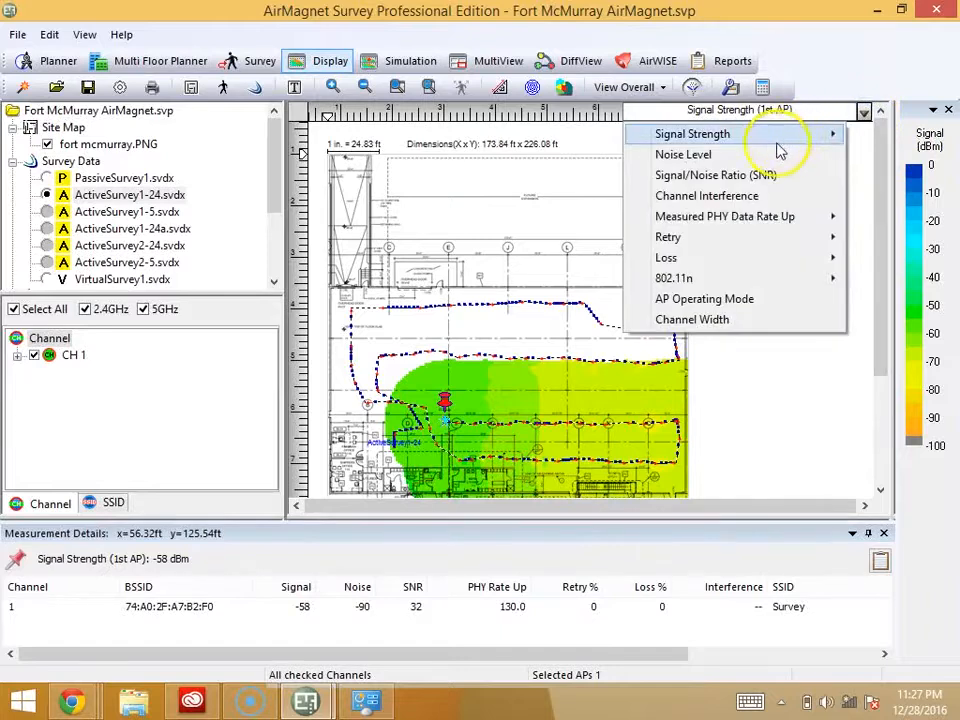
pyautogui.click(724, 177)
# Filter the SNR heatmap to a minimum of about 21 dB, close the measurement details, and restore the legend's minimum to 0 dB.
pyautogui.moveTo(918, 443)
pyautogui.moveTo(918, 450); pyautogui.dragTo(912, 390)
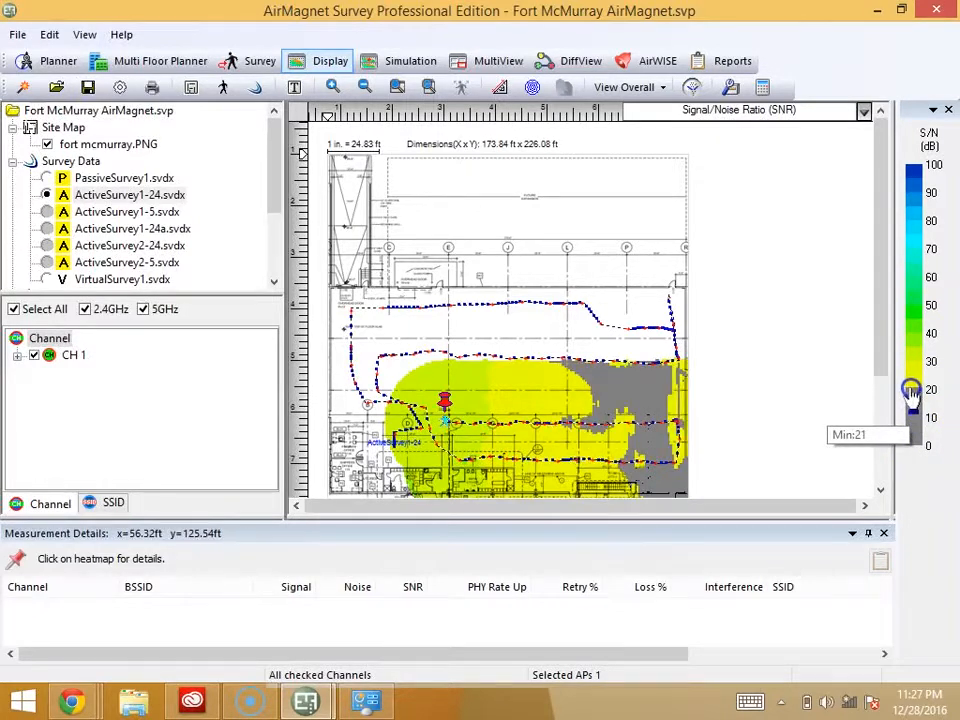
pyautogui.click(884, 534)
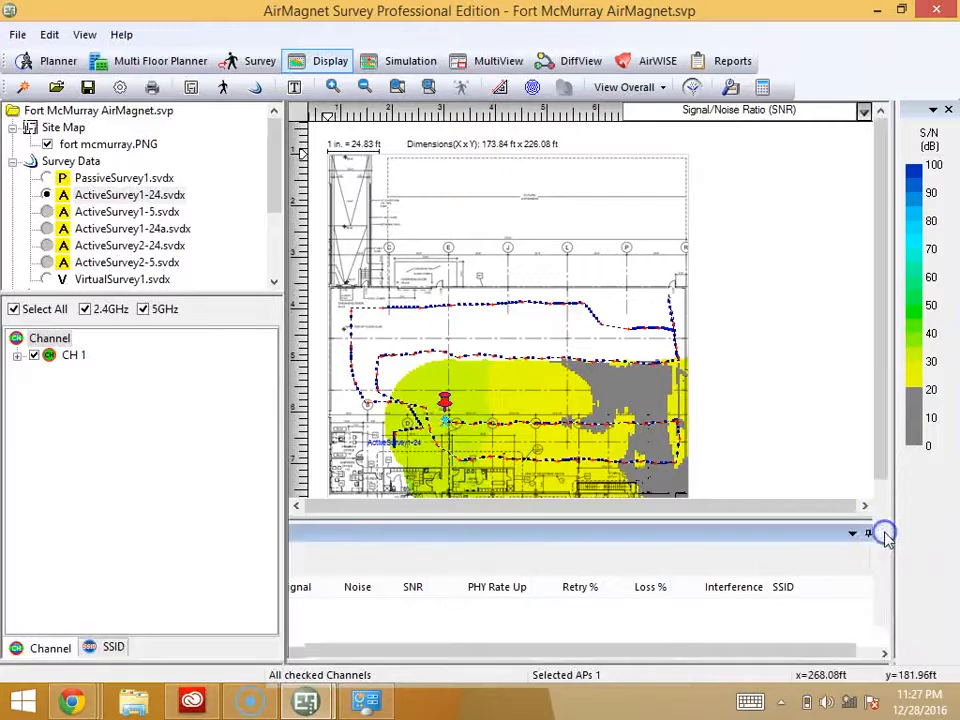
pyautogui.moveTo(913, 391); pyautogui.dragTo(916, 435)
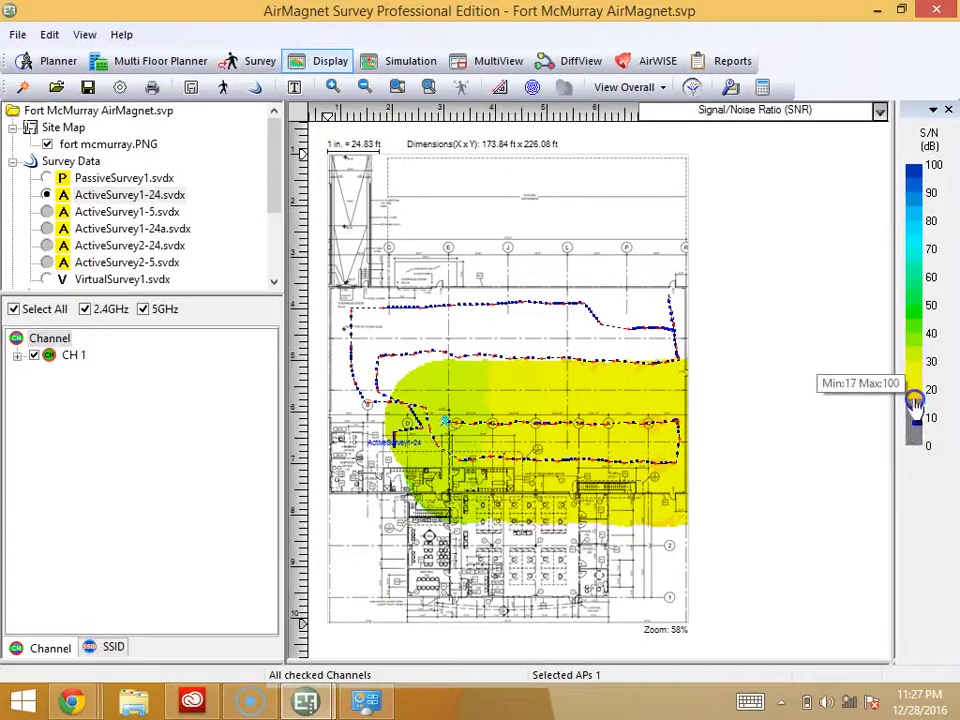
pyautogui.moveTo(913, 391); pyautogui.dragTo(927, 452)
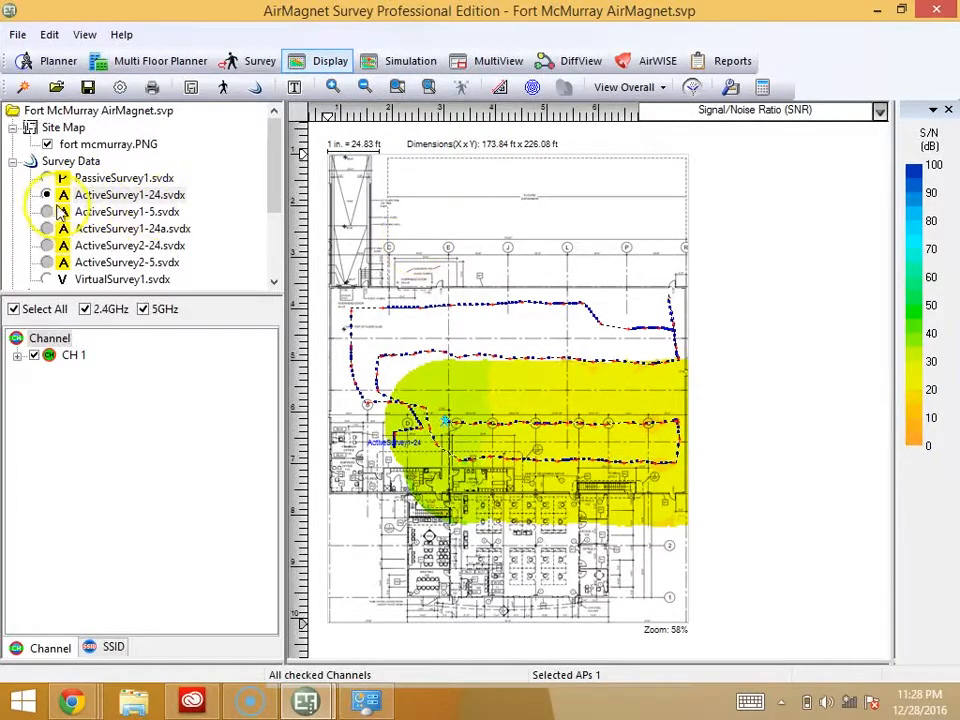
# Switch to survey recording and configure an Active (AP assoc.) survey at 2.4 GHz on the Survey SSID.
pyautogui.click(245, 62)
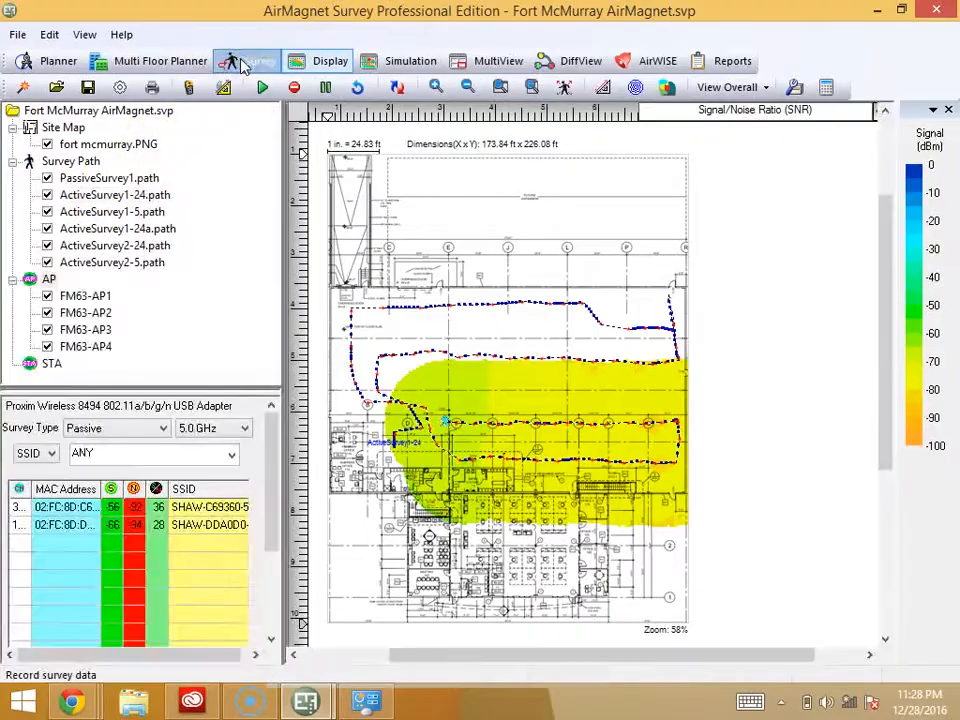
pyautogui.click(110, 432)
pyautogui.click(95, 458)
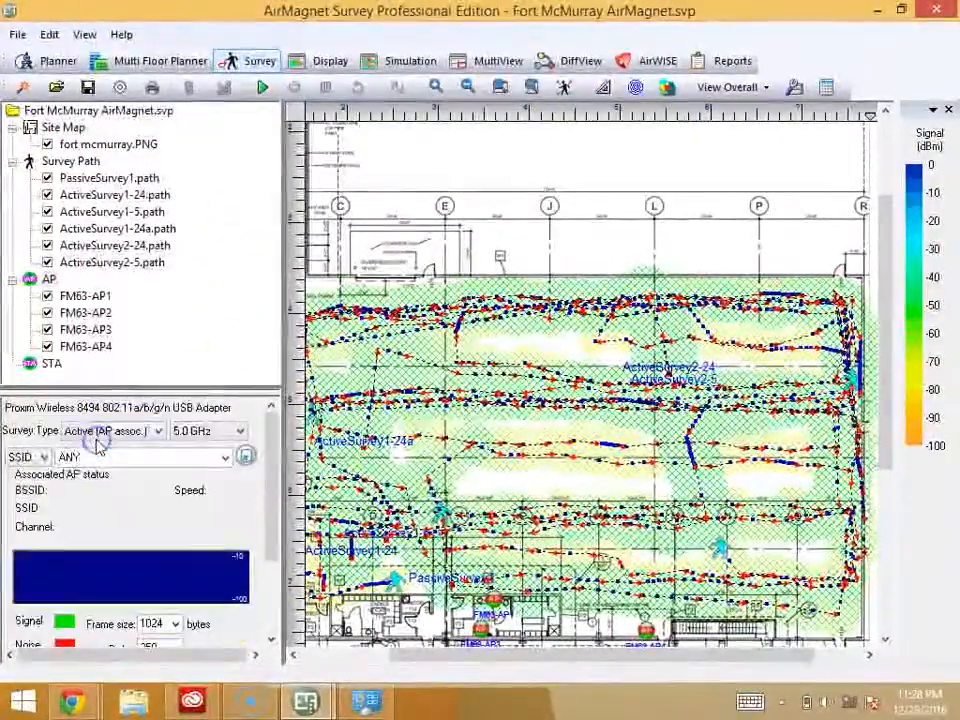
pyautogui.click(205, 458)
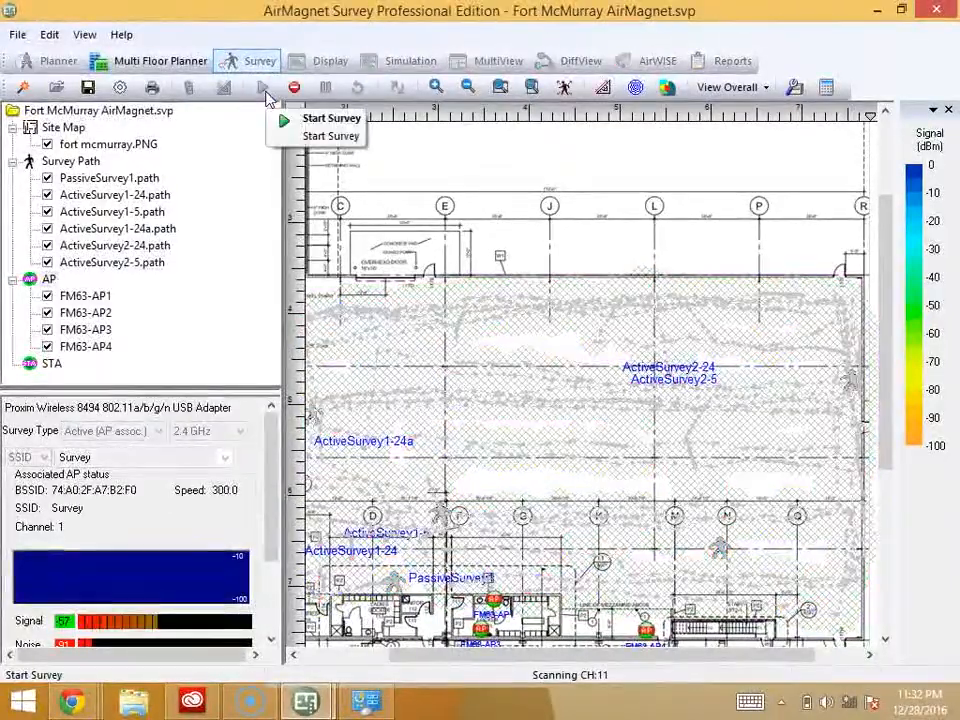
# Run the active survey, bring its frame status into view, and record a straight path from about x=64 ft to x=111 ft.
pyautogui.click(267, 523)
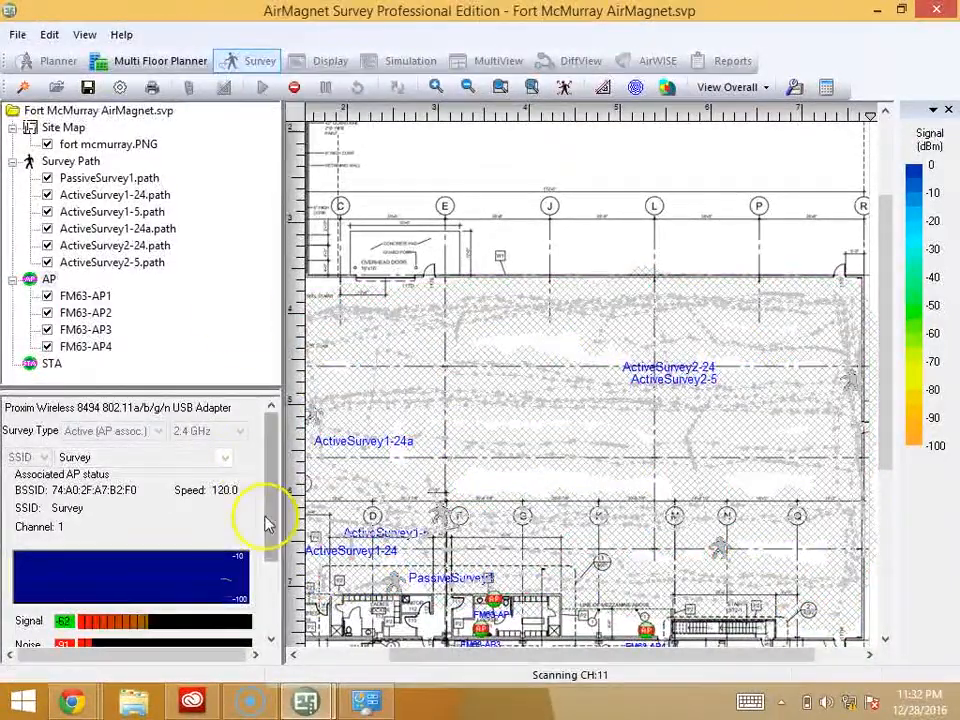
pyautogui.moveTo(270, 505); pyautogui.dragTo(274, 574)
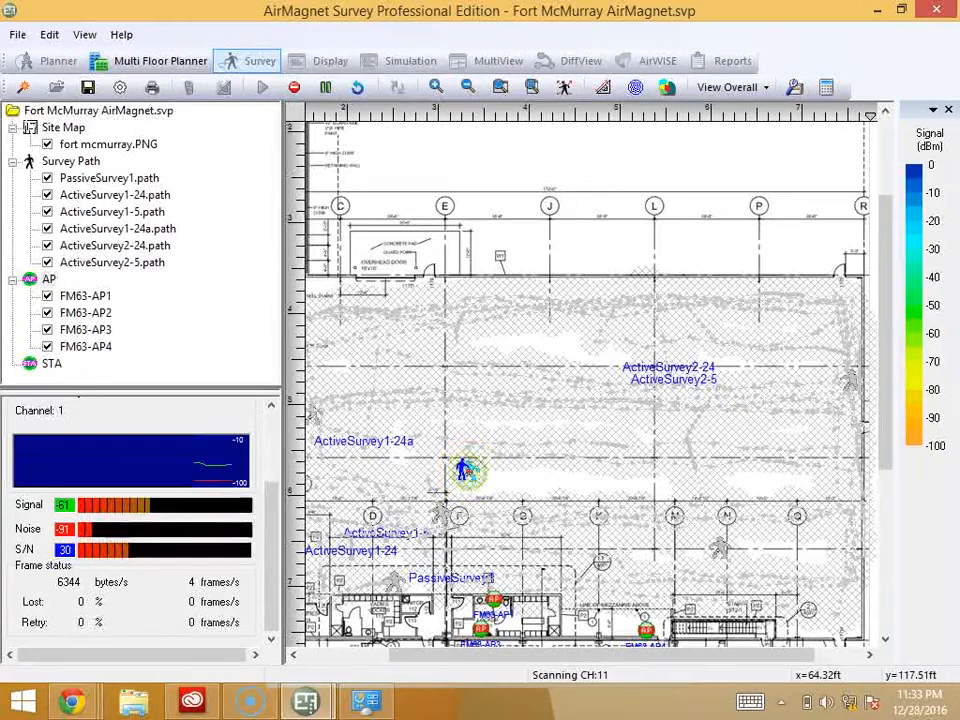
pyautogui.click(528, 472)
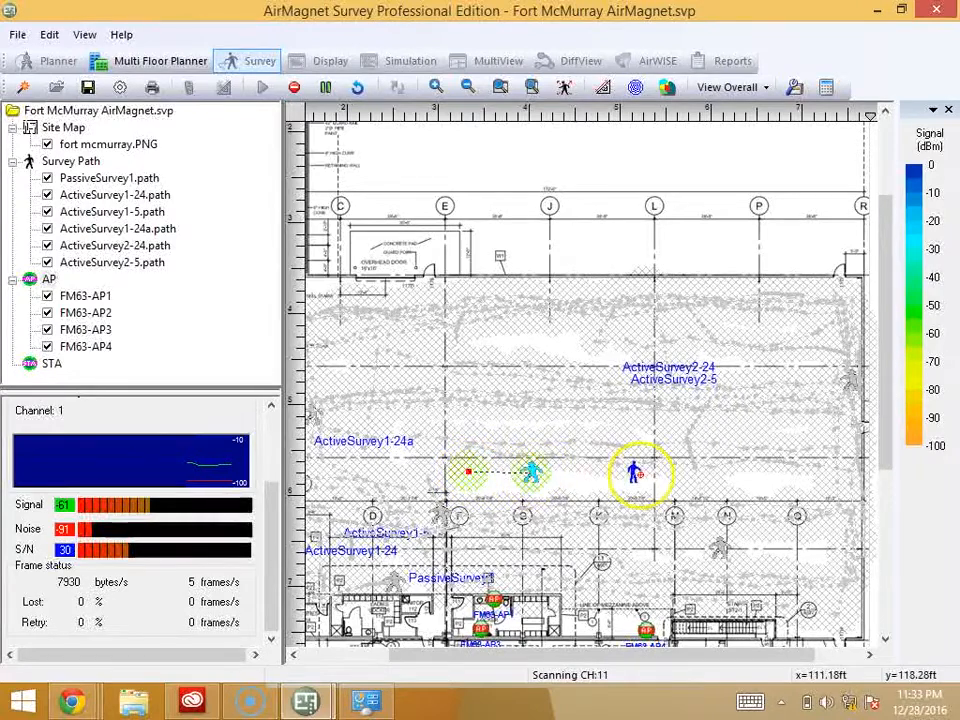
pyautogui.click(637, 473)
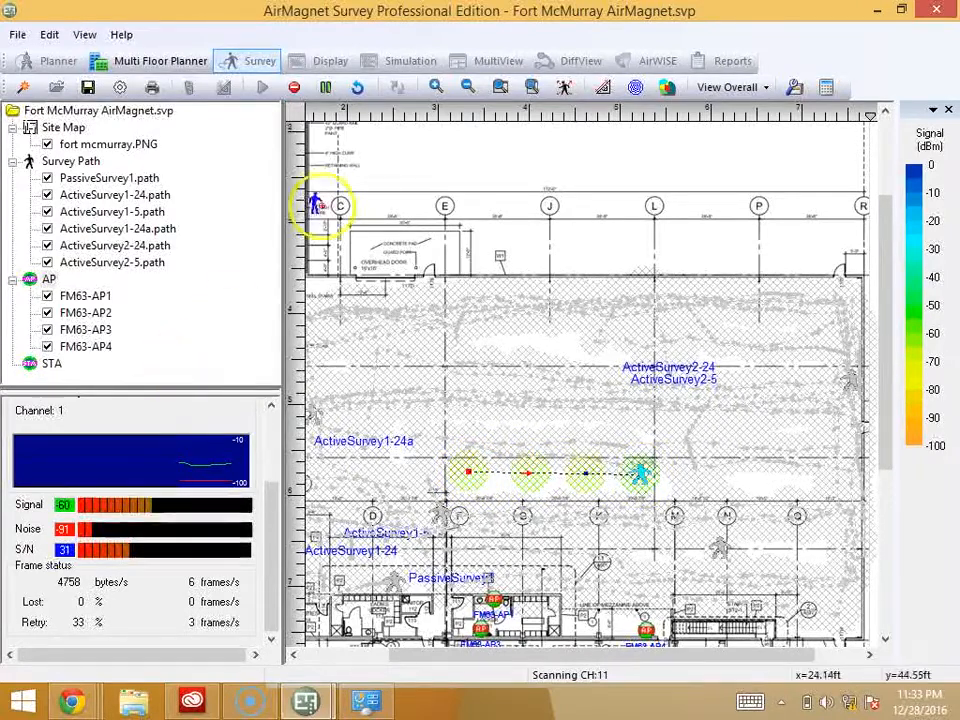
# Stop the active survey, discard its data without saving, and return to the survey type and SSID settings.
pyautogui.click(294, 87)
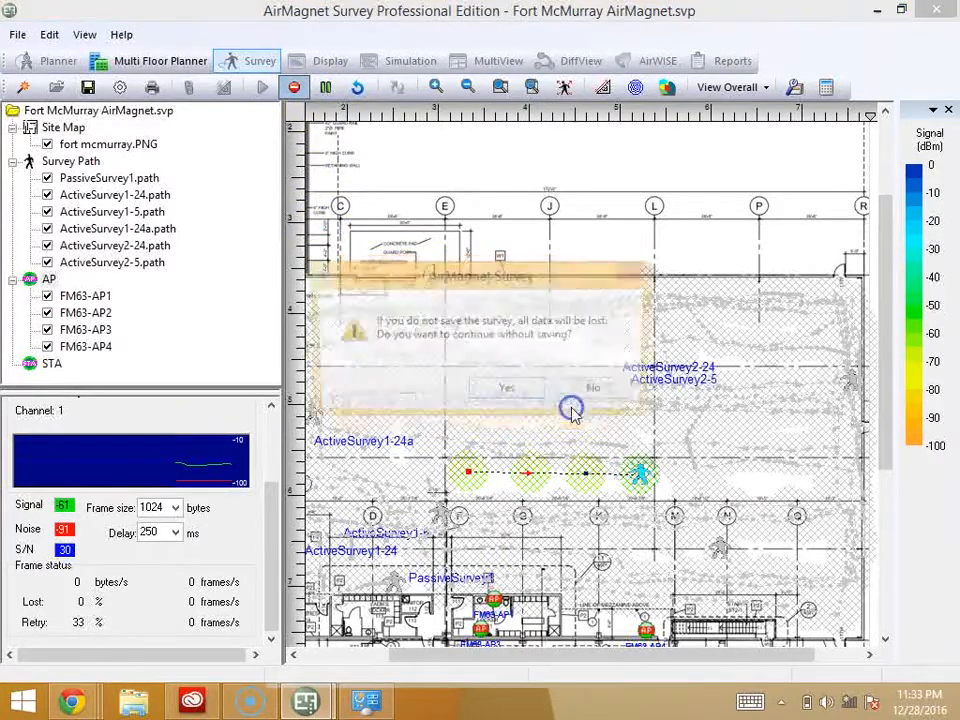
pyautogui.click(510, 392)
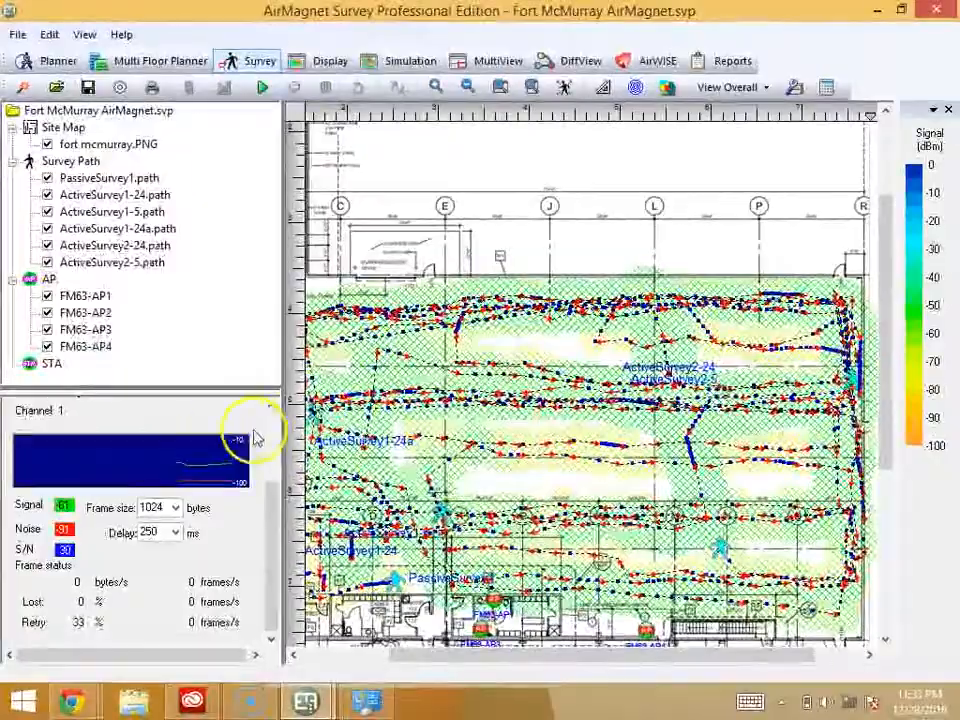
pyautogui.click(270, 428)
pyautogui.click(270, 428)
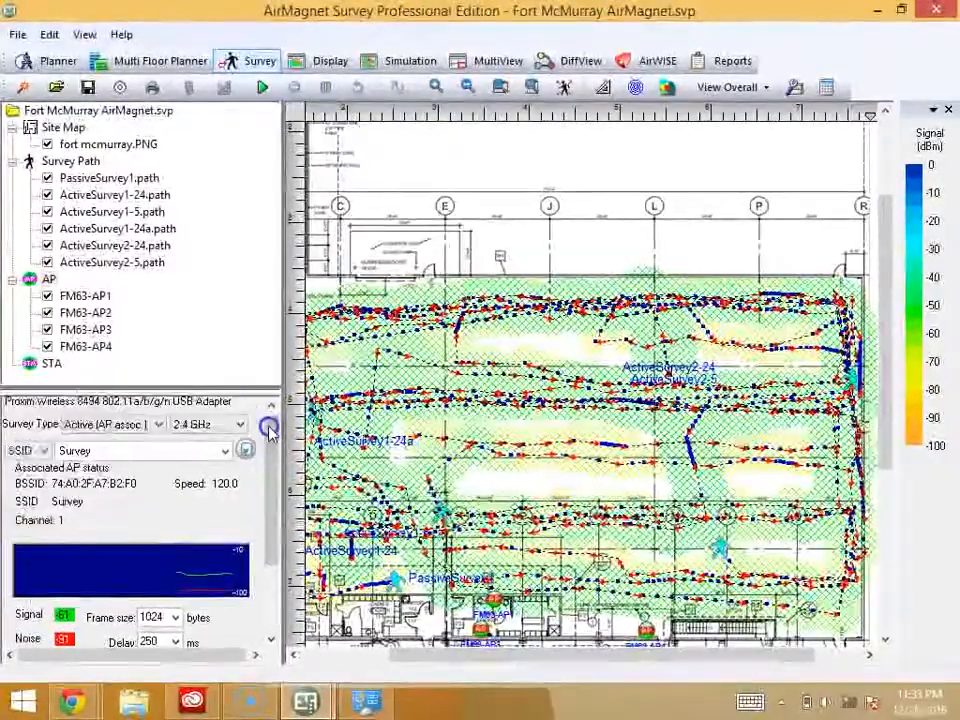
# Keep the survey band at 2.4 GHz and display the ActiveSurvey1-5 SNR heatmap using the project's previously assigned AP locations.
pyautogui.click(232, 426)
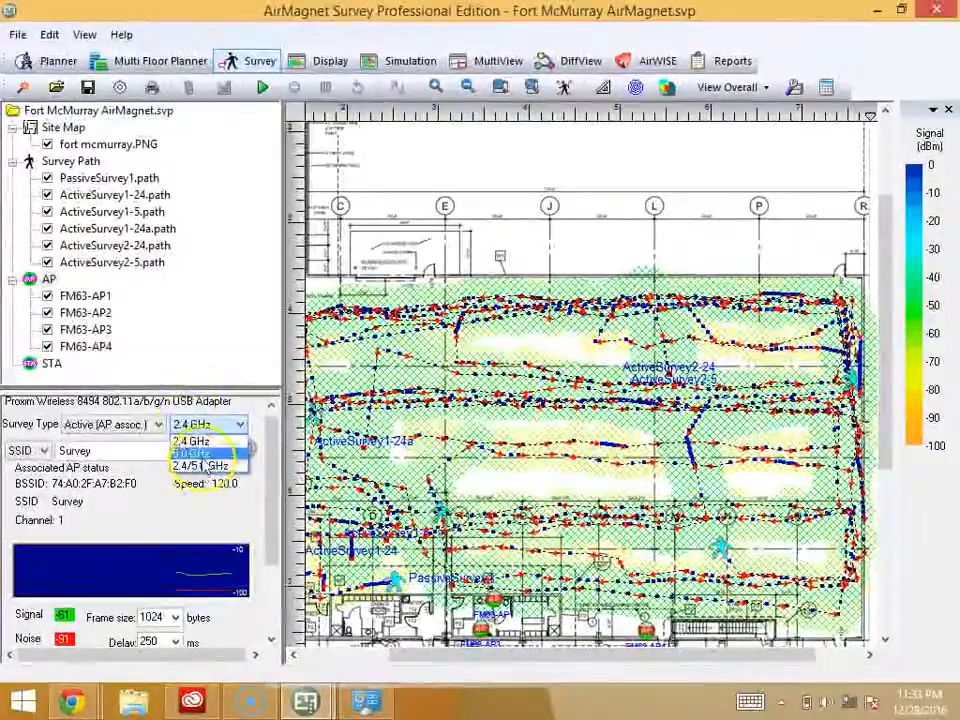
pyautogui.click(191, 441)
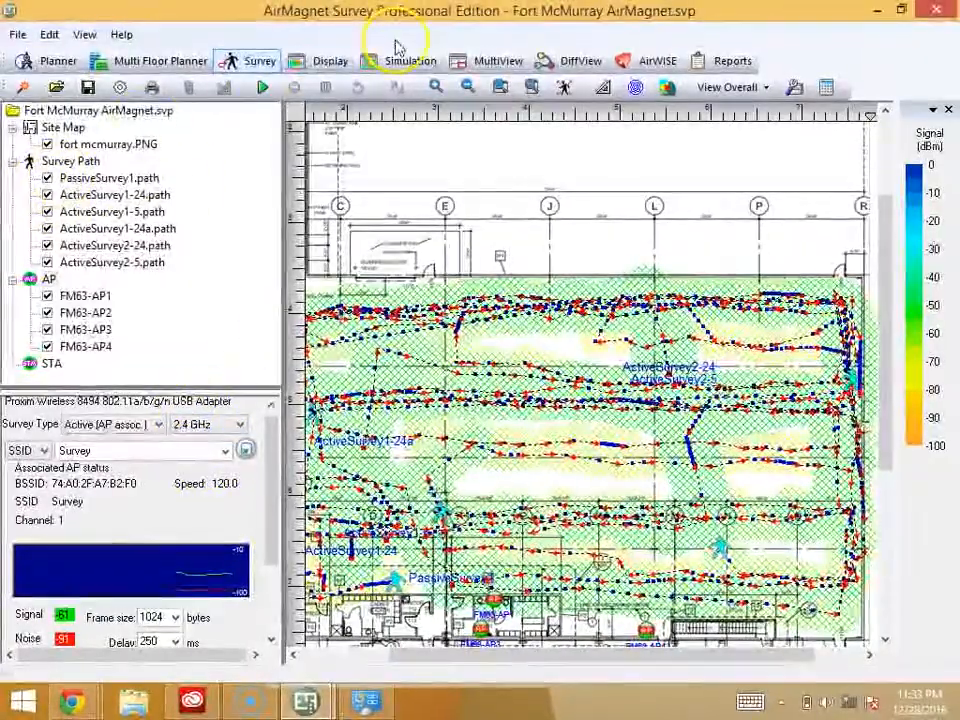
pyautogui.click(330, 61)
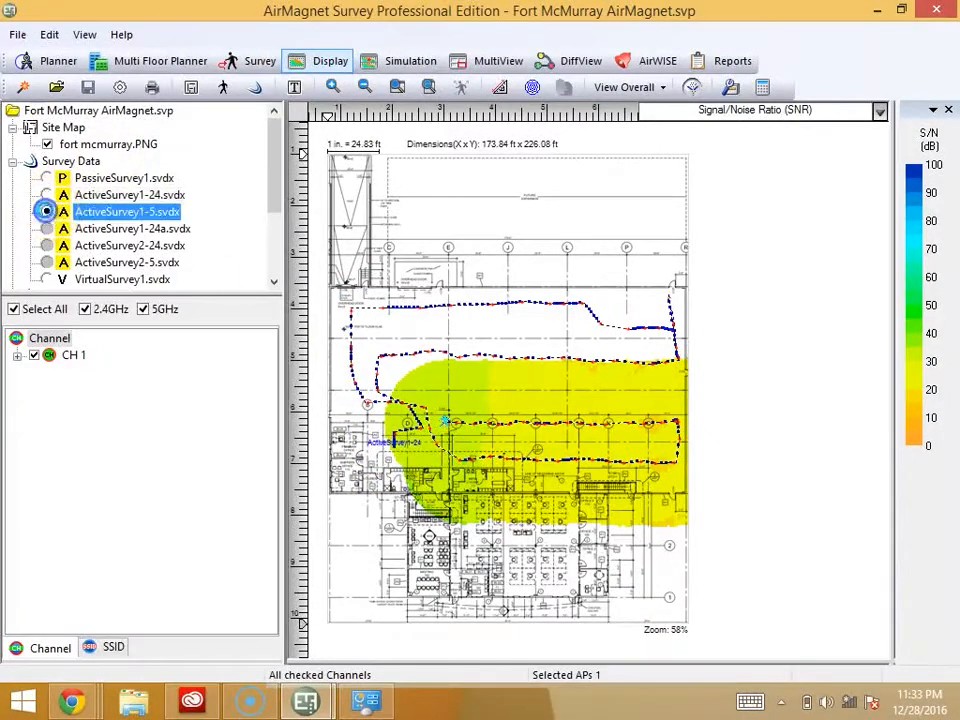
pyautogui.click(46, 211)
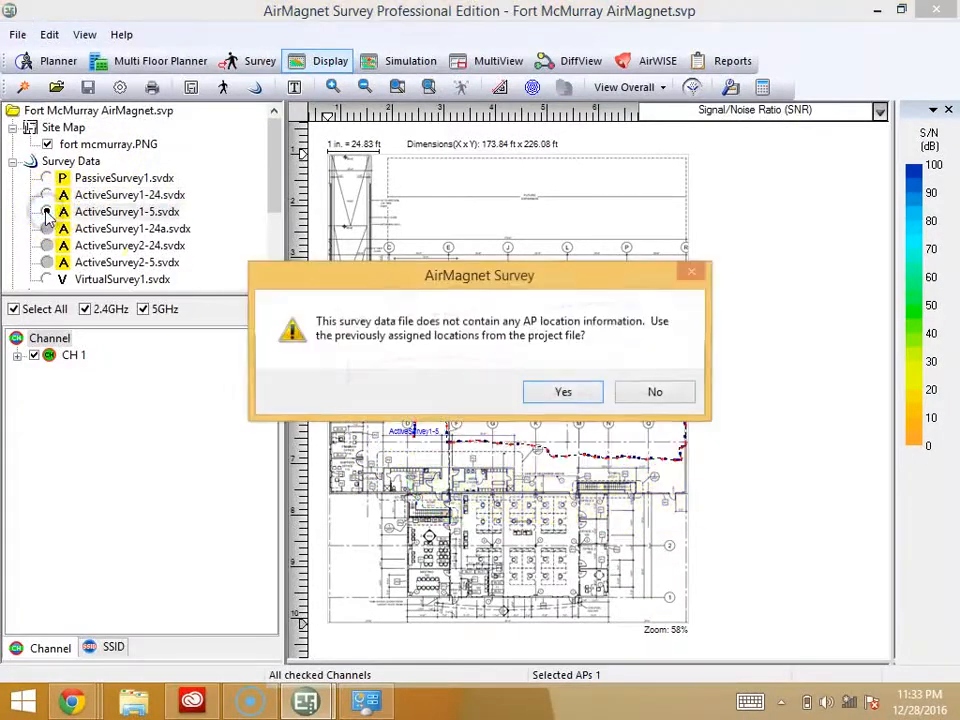
pyautogui.click(565, 395)
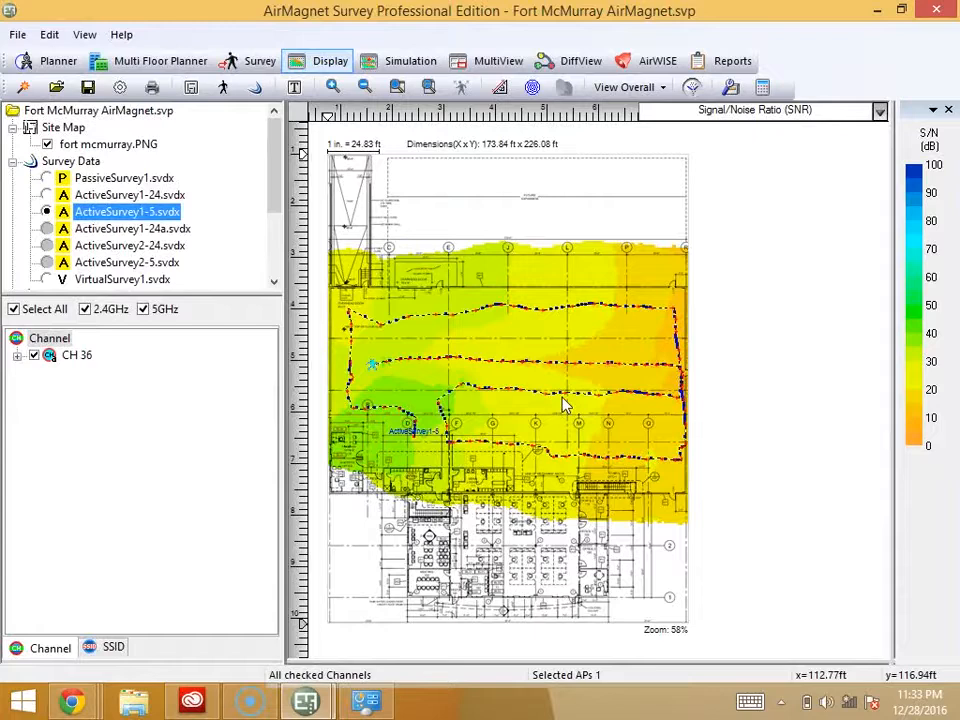
pyautogui.click(362, 392)
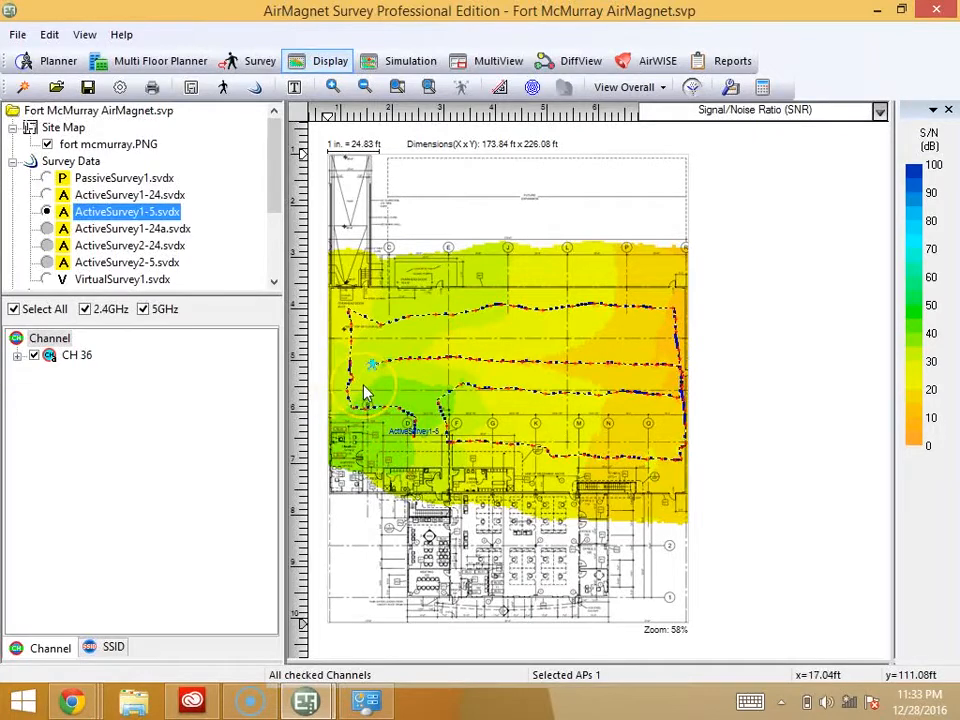
# Compare the SNR heatmaps of ActiveSurvey1-24a, ActiveSurvey2-24 and ActiveSurvey2-5, using the previously assigned AP locations.
pyautogui.click(47, 229)
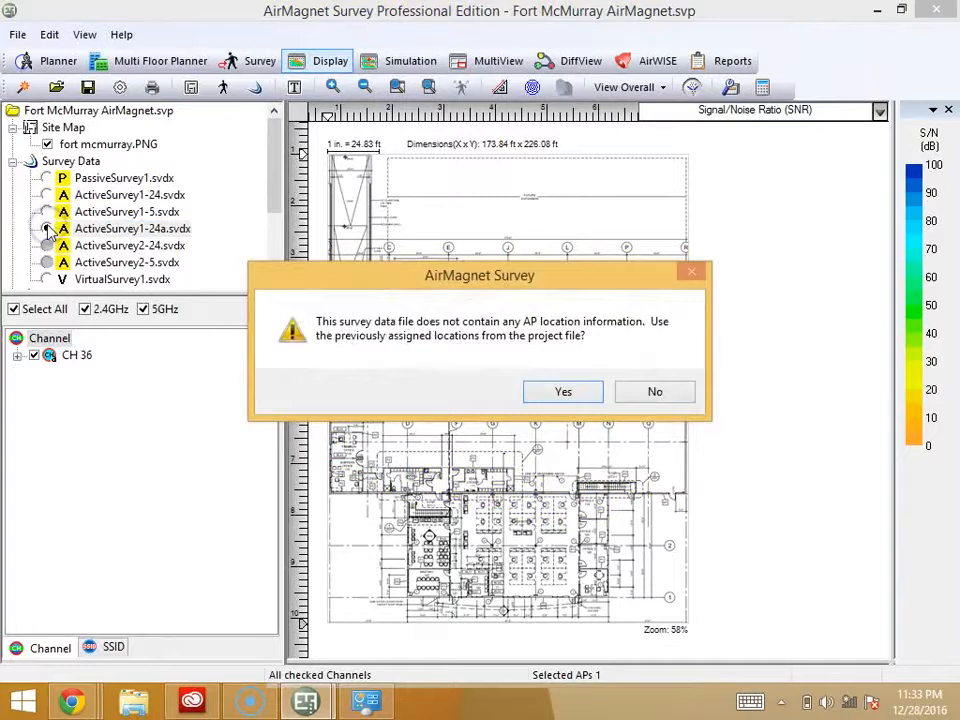
pyautogui.click(563, 392)
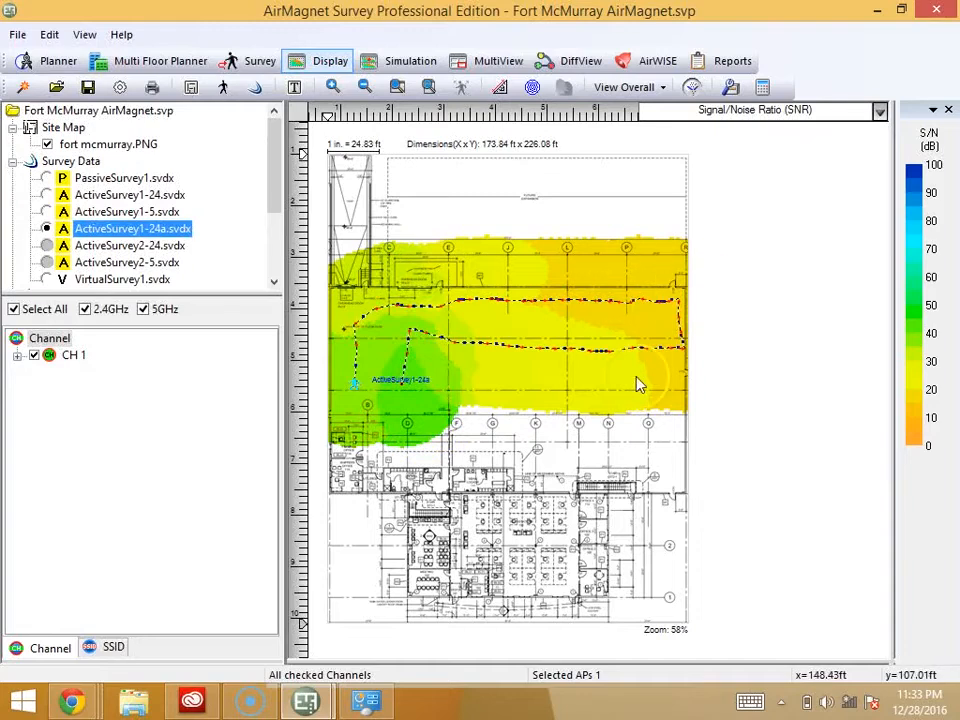
pyautogui.click(46, 247)
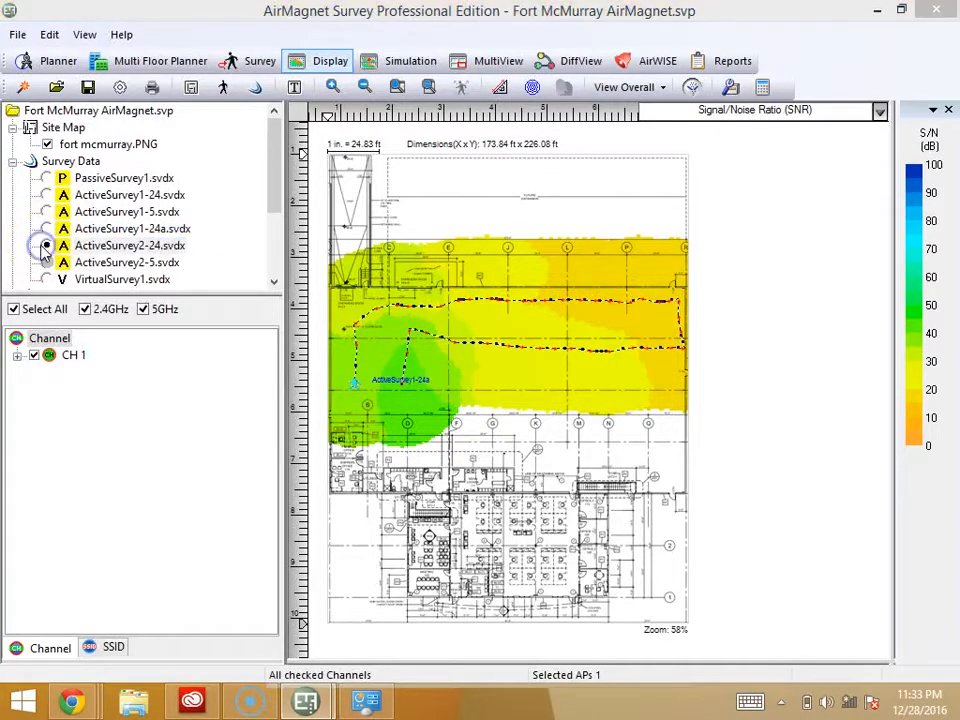
pyautogui.click(544, 396)
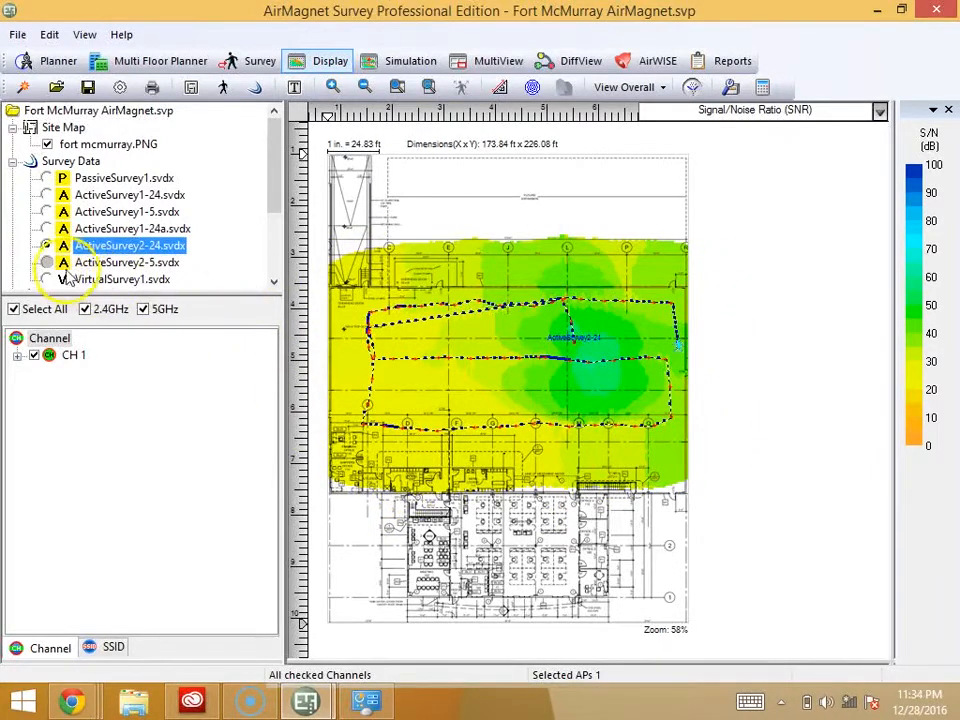
pyautogui.click(47, 262)
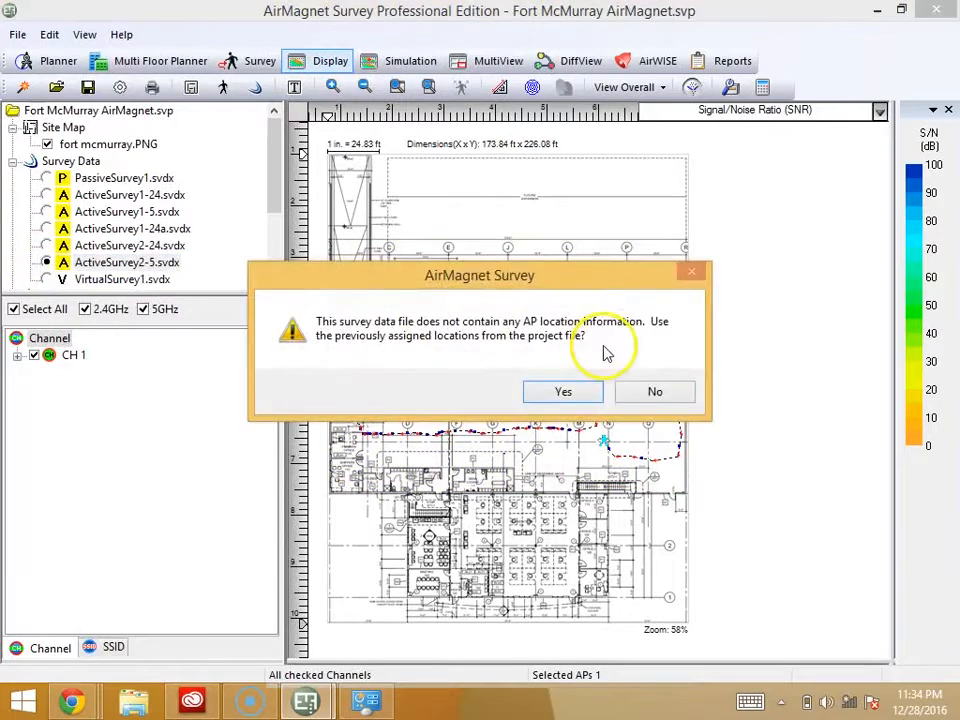
pyautogui.click(552, 392)
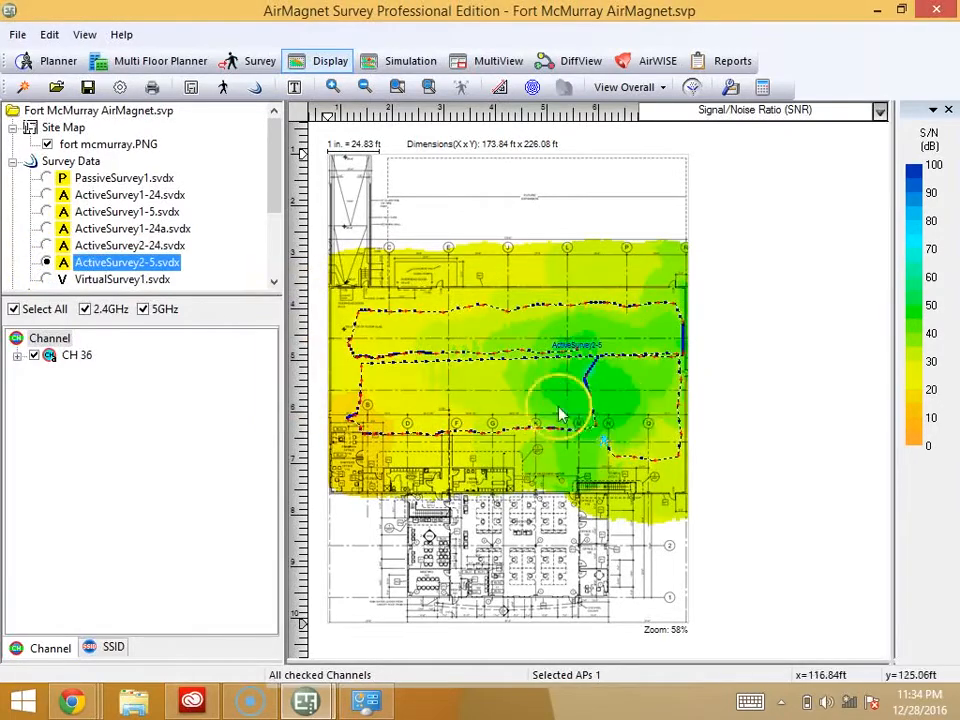
pyautogui.moveTo(279, 171)
pyautogui.mouseDown()
pyautogui.moveTo(274, 240)
pyautogui.moveTo(274, 176)
pyautogui.mouseUp()
pyautogui.click(46, 260)
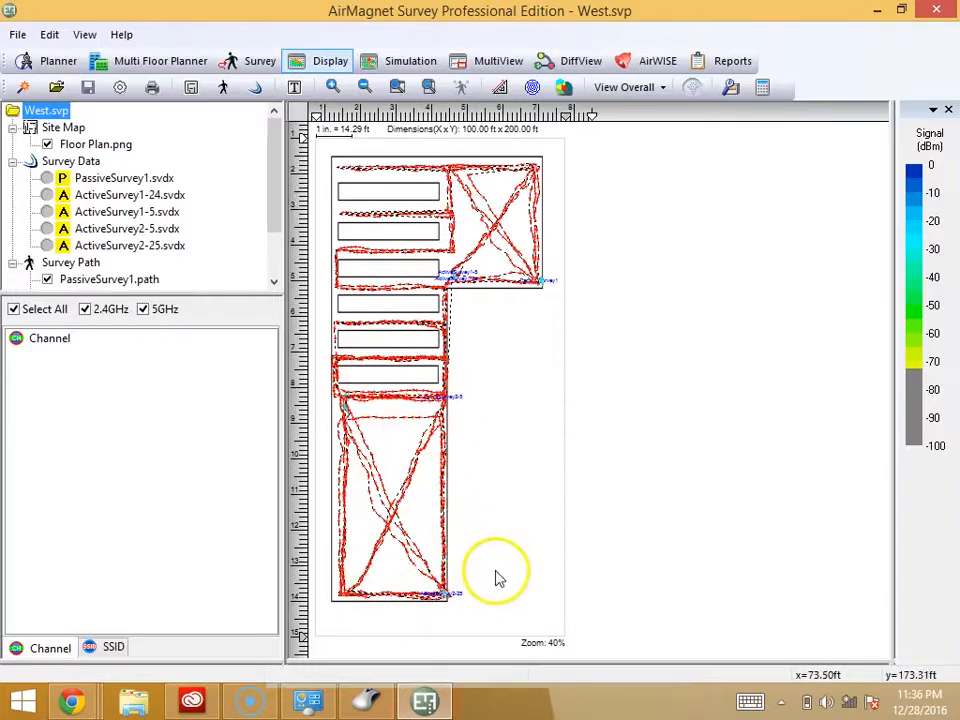
# Display PassiveSurvey1 of the West project grouped by SSID, expanding the APs under Unknown and OnyxOak-guest and viewing OnyxOak coverage.
pyautogui.click(46, 178)
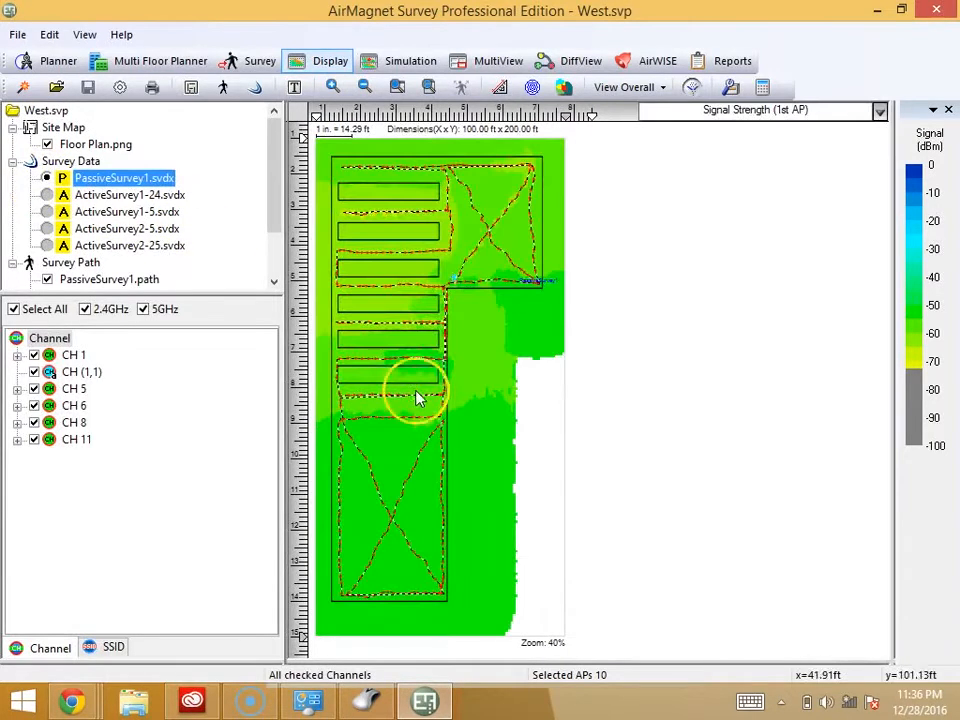
pyautogui.click(112, 647)
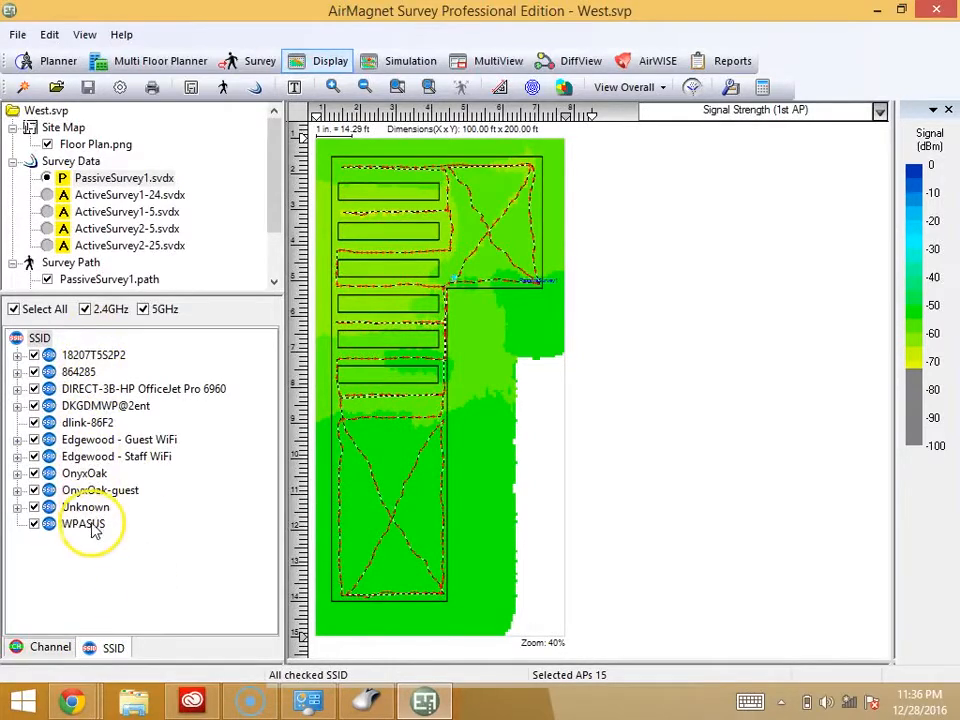
pyautogui.click(17, 507)
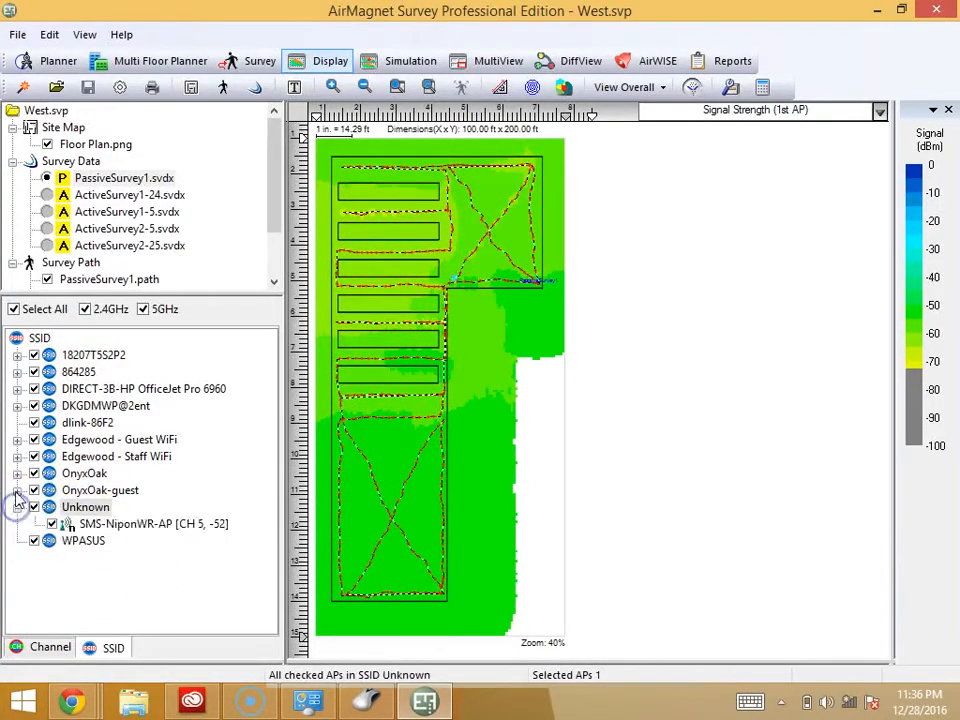
pyautogui.click(16, 490)
pyautogui.click(15, 476)
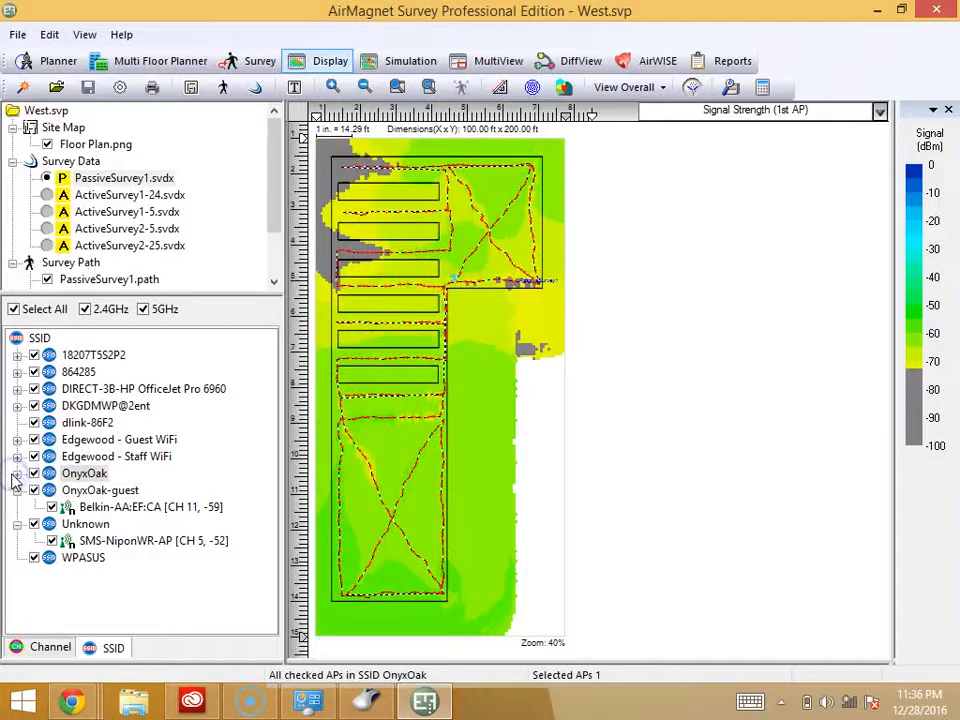
# Extend the signal legend's minimum to -100 dBm and compare coverage of Edgewood - Guest WiFi, DIRECT-3B-HP OfficeJet Pro 6960, 18207T5S2P2, 864285 and WPASUS.
pyautogui.click(92, 456)
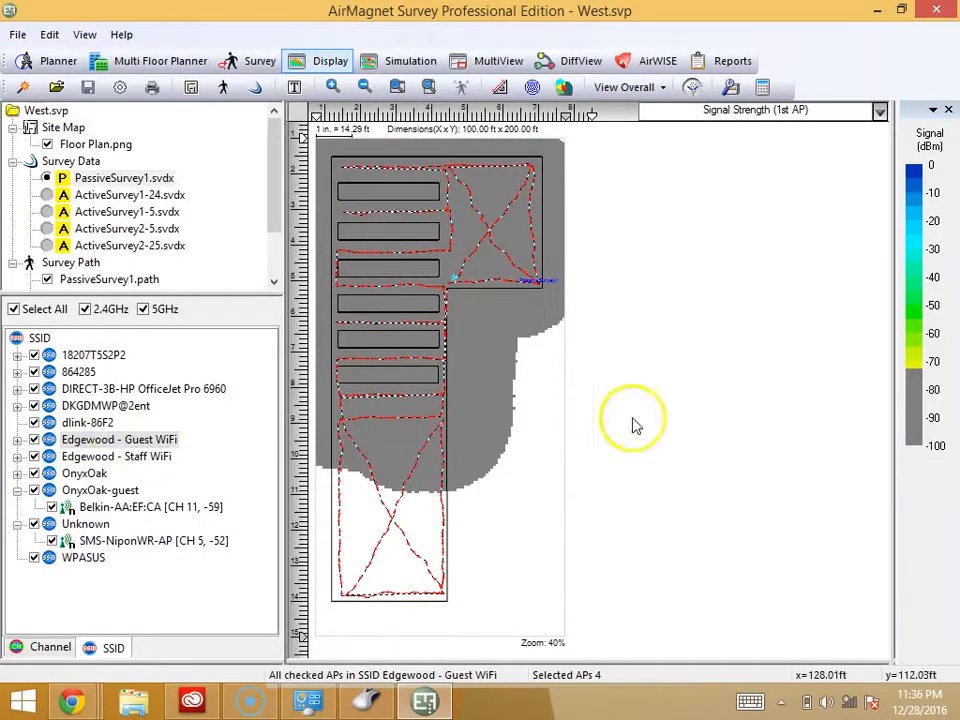
pyautogui.moveTo(930, 398); pyautogui.dragTo(918, 463)
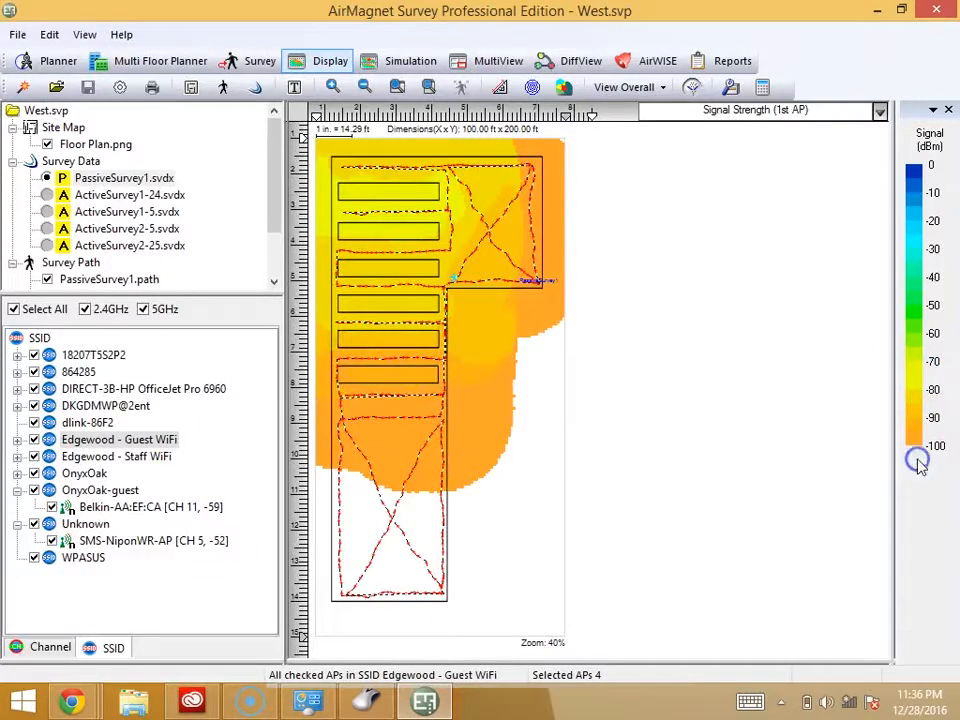
pyautogui.click(122, 407)
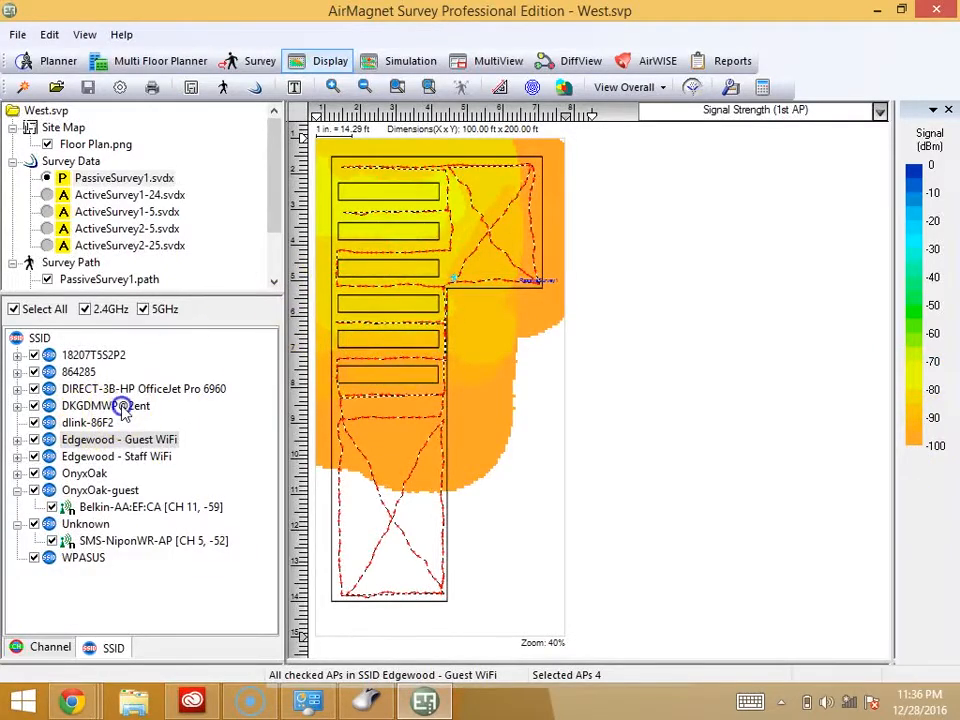
pyautogui.click(108, 390)
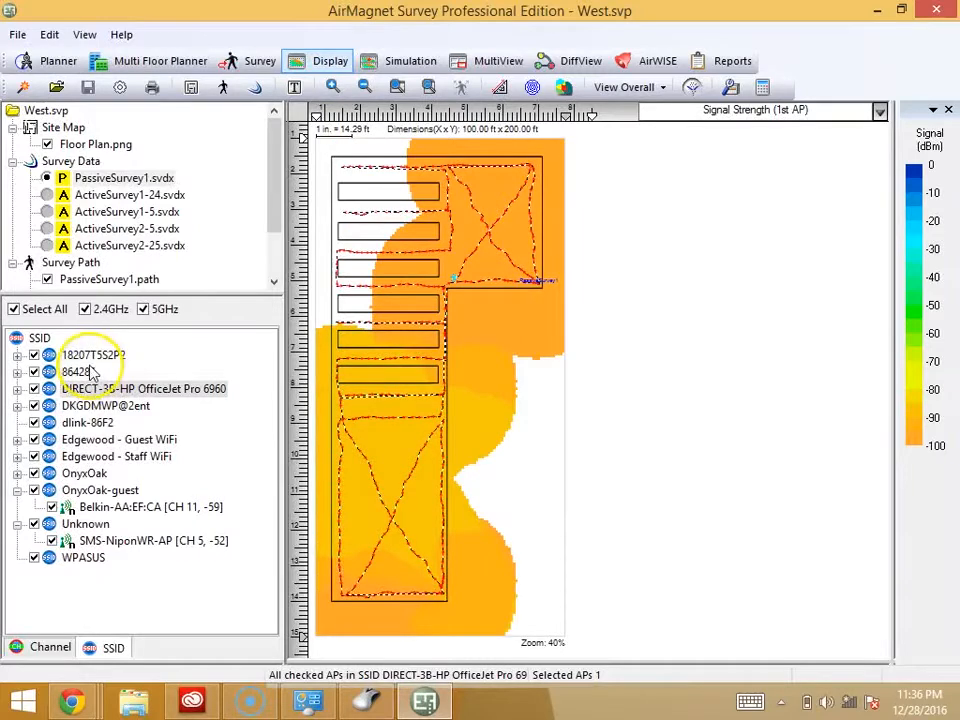
pyautogui.click(87, 358)
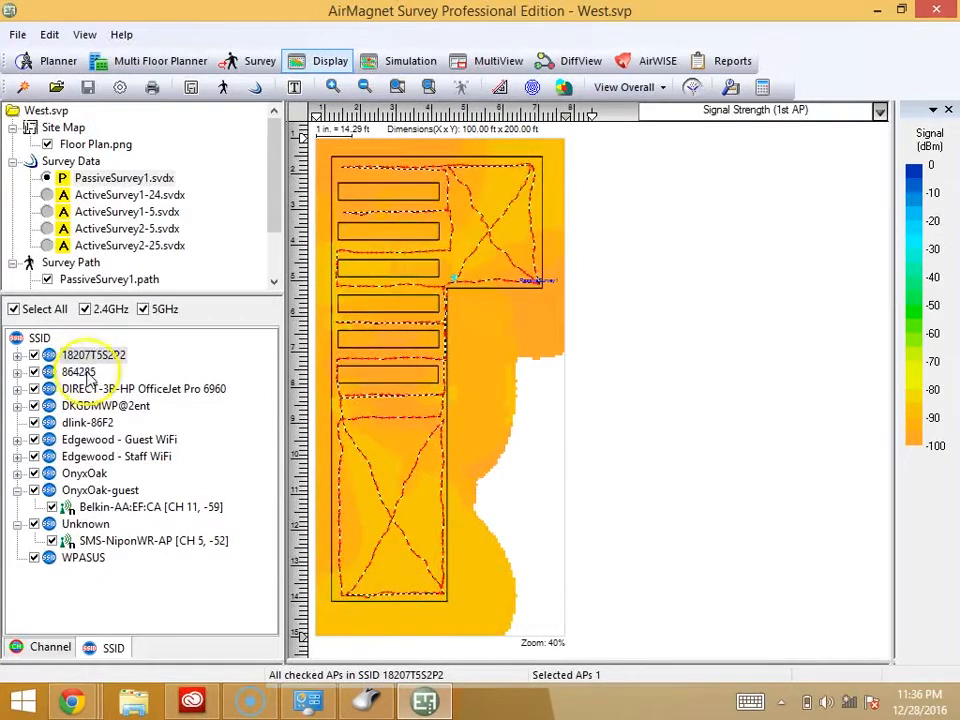
pyautogui.click(88, 372)
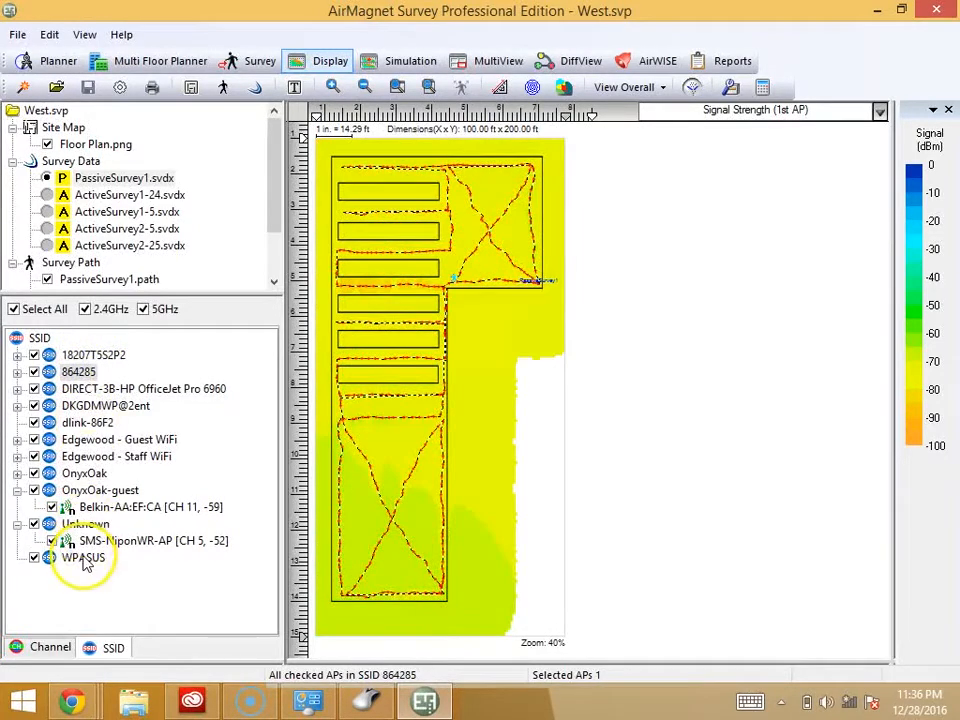
pyautogui.click(84, 558)
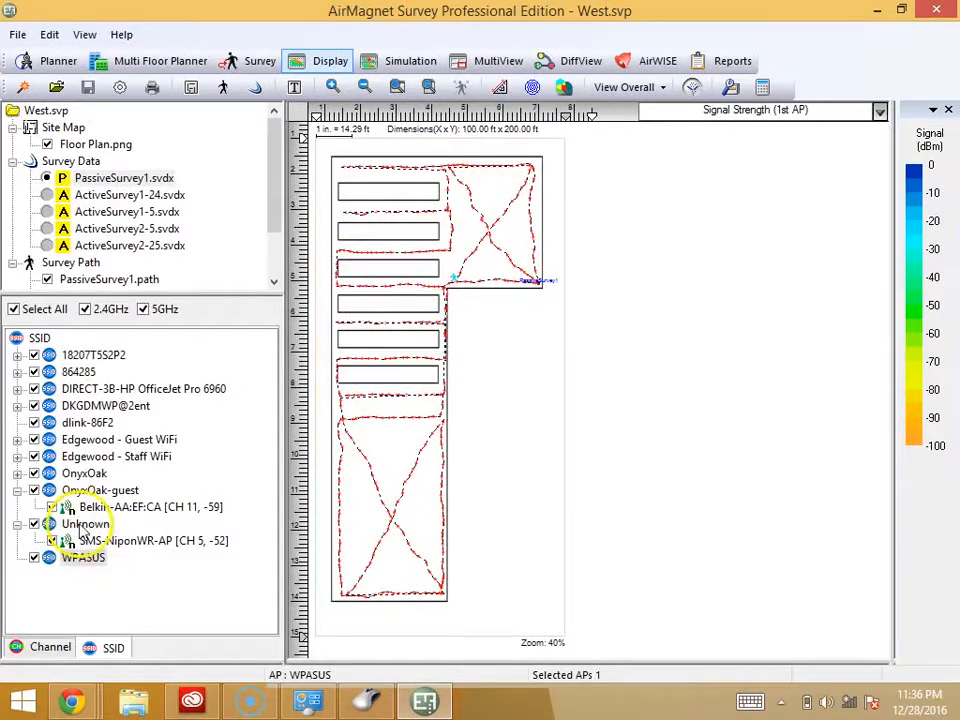
# Display the Unknown SSID's signal heatmap, filter it to a minimum of about -66 dBm, and restore the minimum to -100 dBm.
pyautogui.click(84, 526)
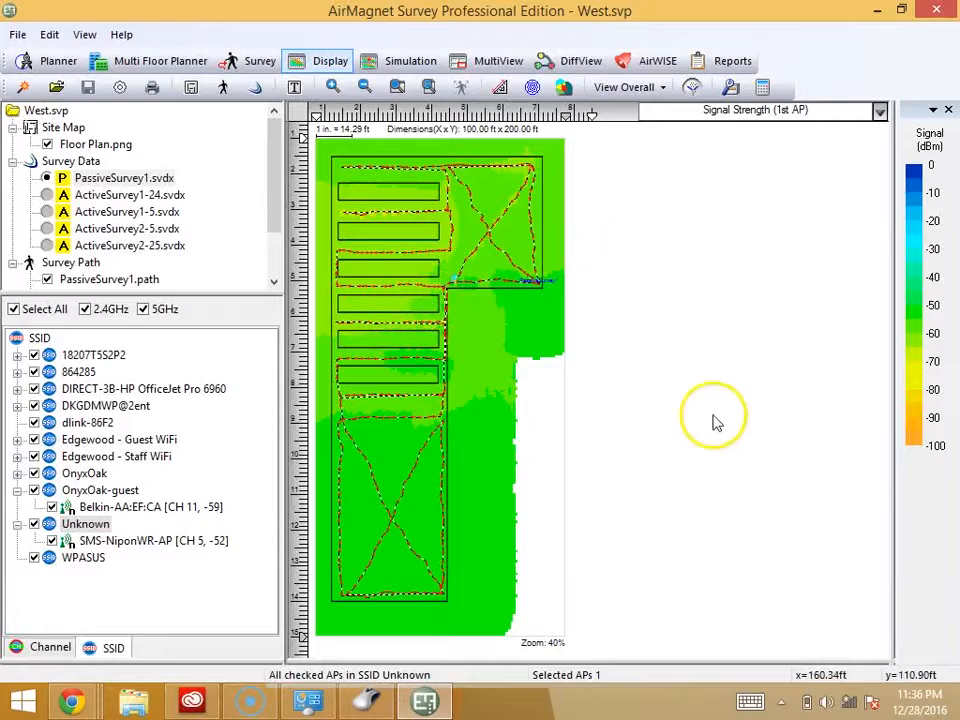
pyautogui.moveTo(920, 400); pyautogui.dragTo(918, 354)
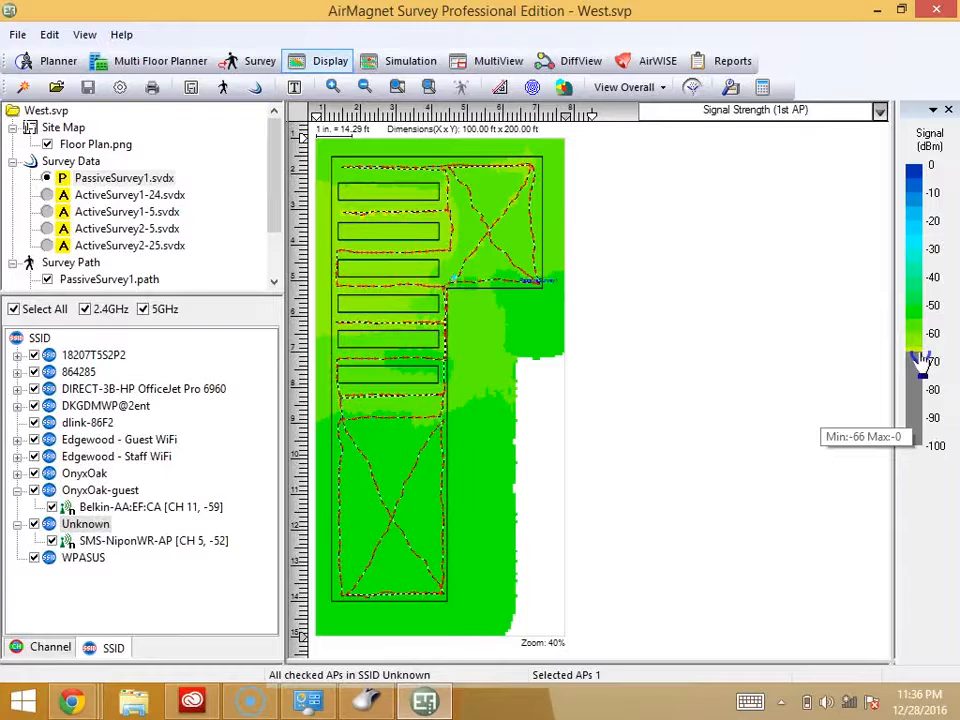
pyautogui.moveTo(928, 392); pyautogui.dragTo(930, 467)
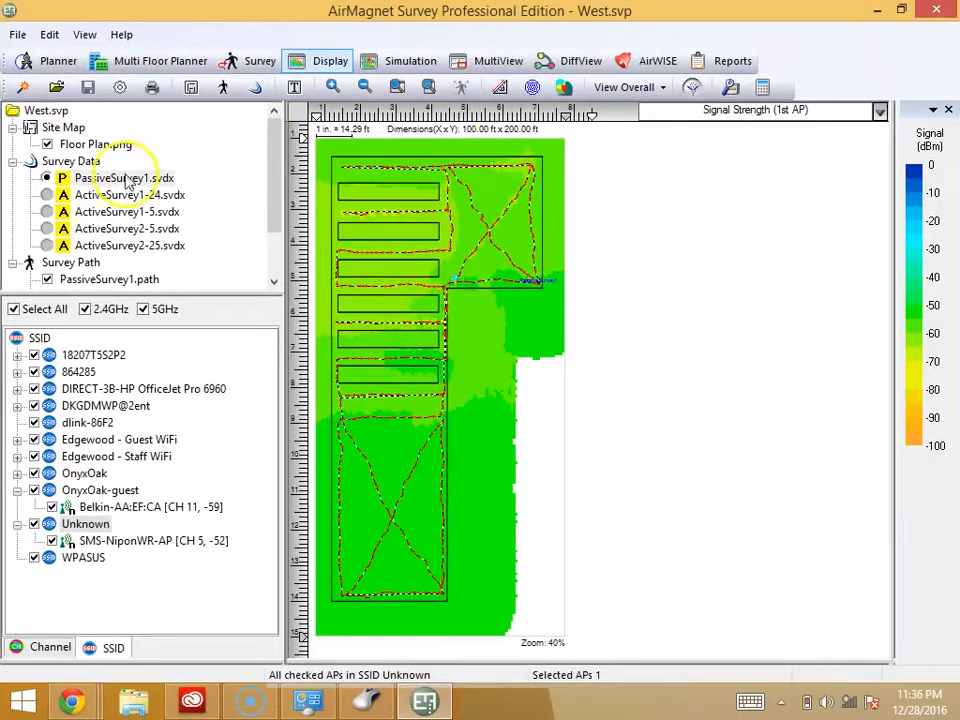
# Display the ActiveSurvey1-24 signal strength heatmap and try to open its list of heatmap types.
pyautogui.click(47, 195)
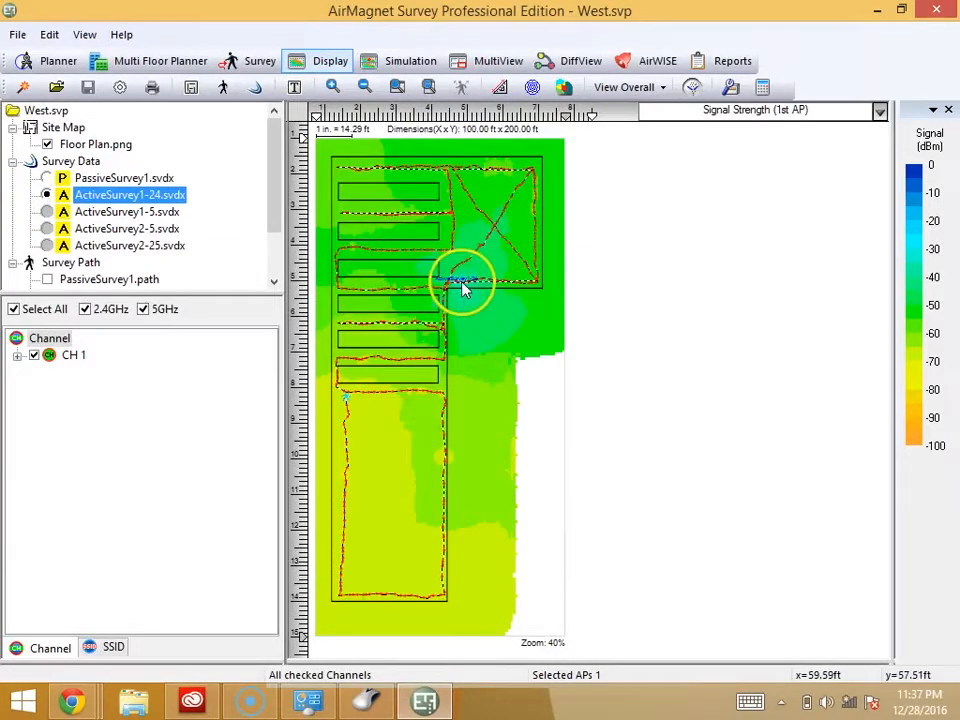
pyautogui.click(880, 113)
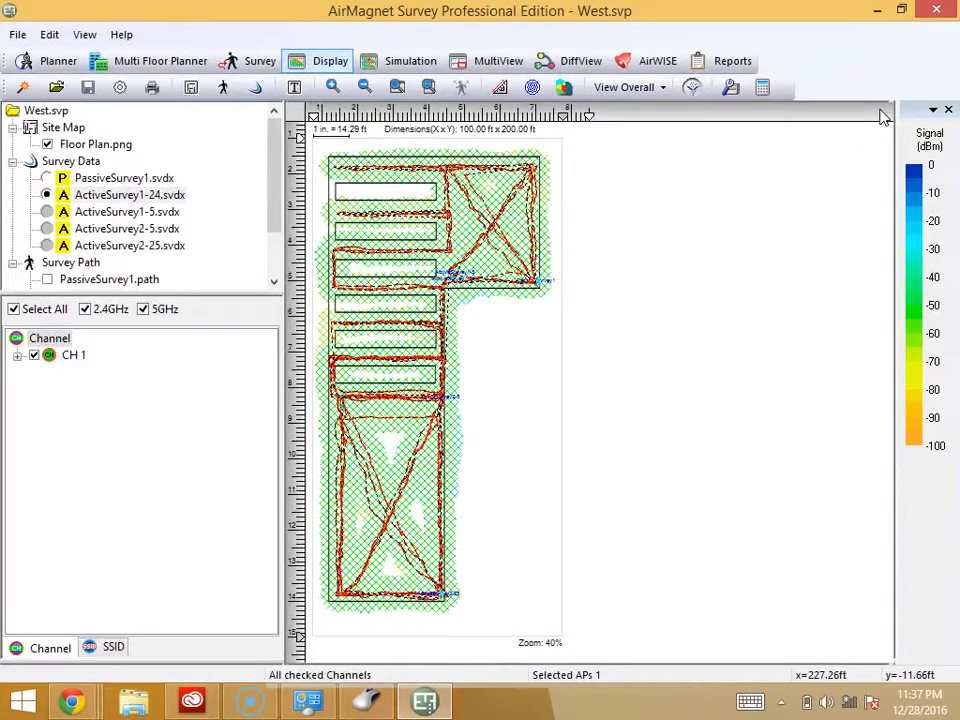
pyautogui.click(44, 179)
pyautogui.click(47, 195)
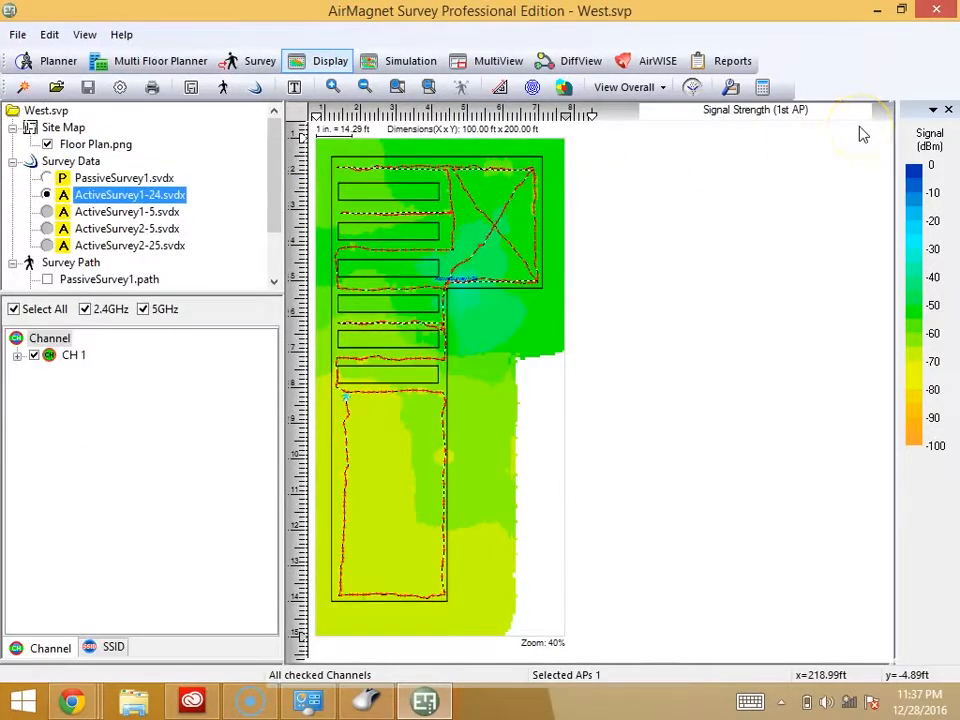
pyautogui.click(862, 111)
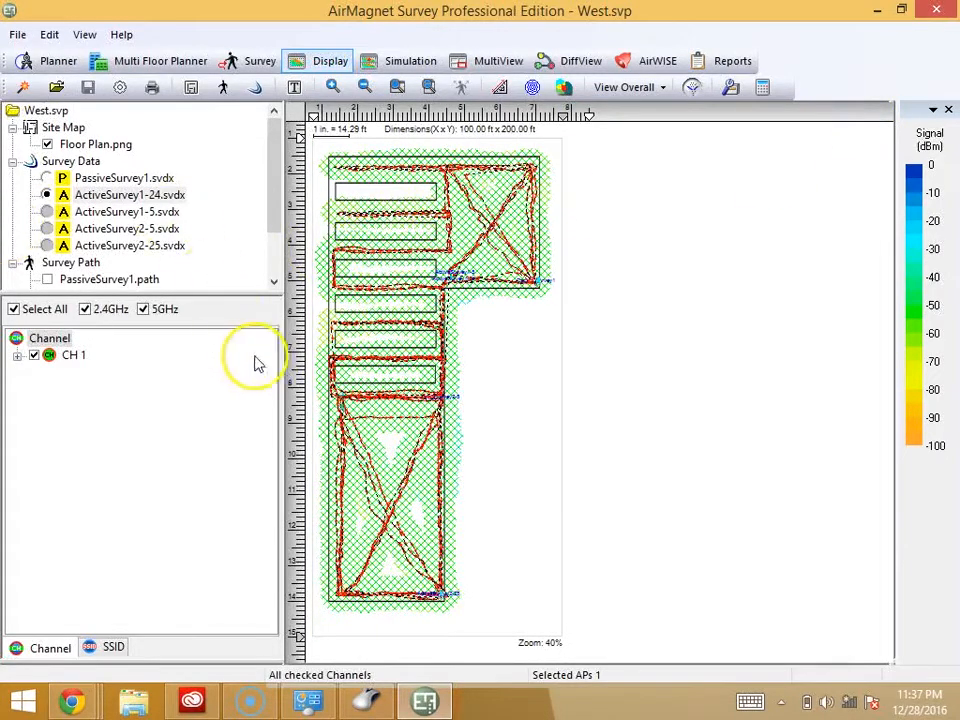
# Compare the signal strength heatmaps of ActiveSurvey1-5, ActiveSurvey2-5 and ActiveSurvey2-25.
pyautogui.click(46, 213)
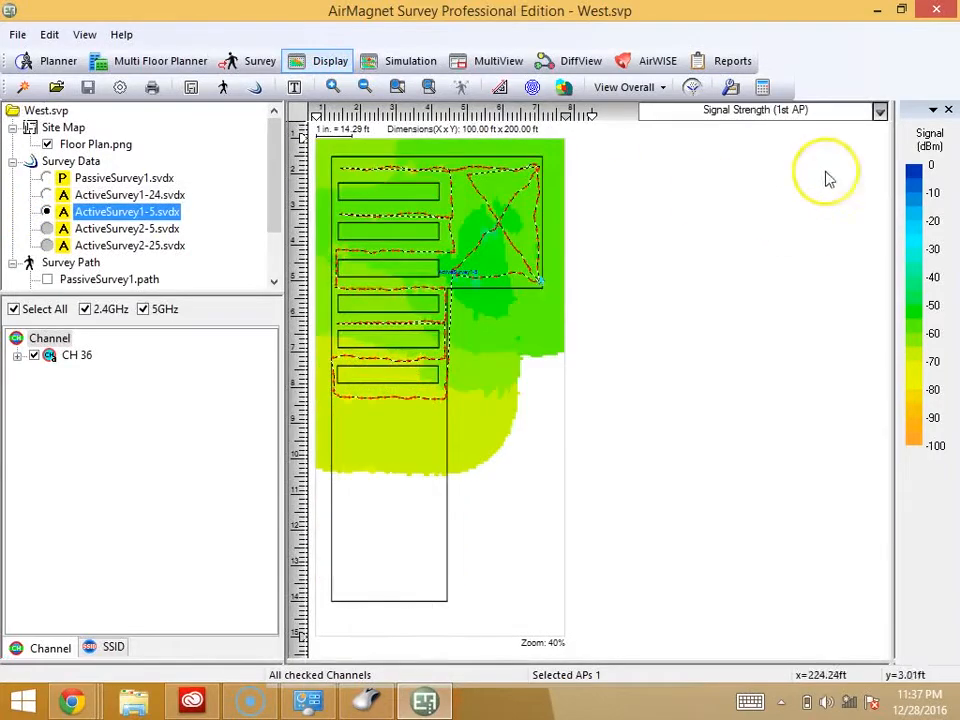
pyautogui.click(880, 111)
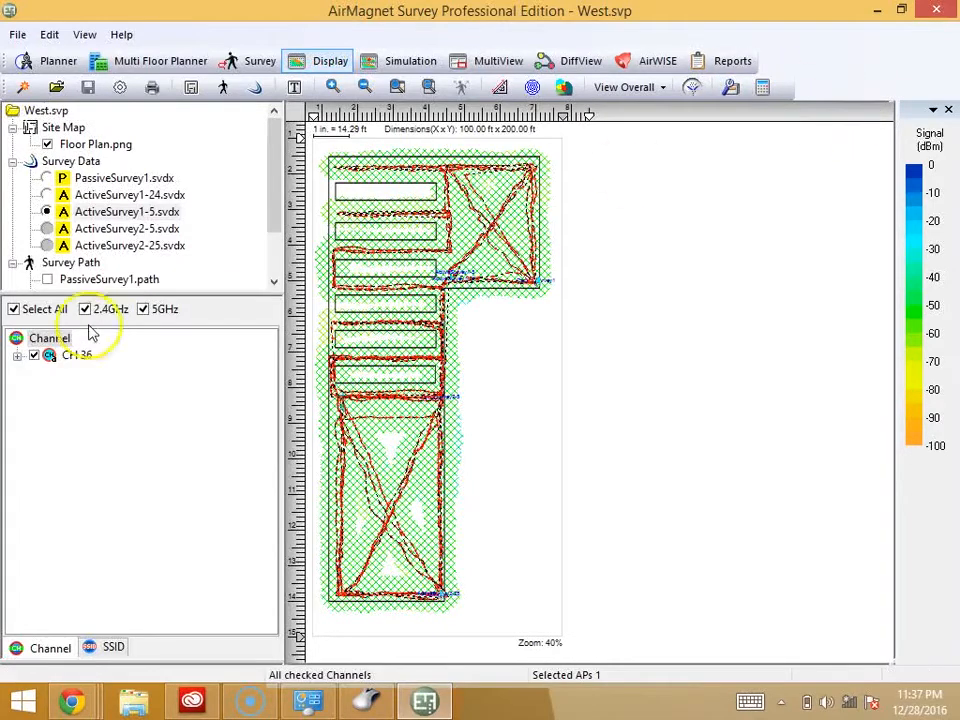
pyautogui.click(45, 230)
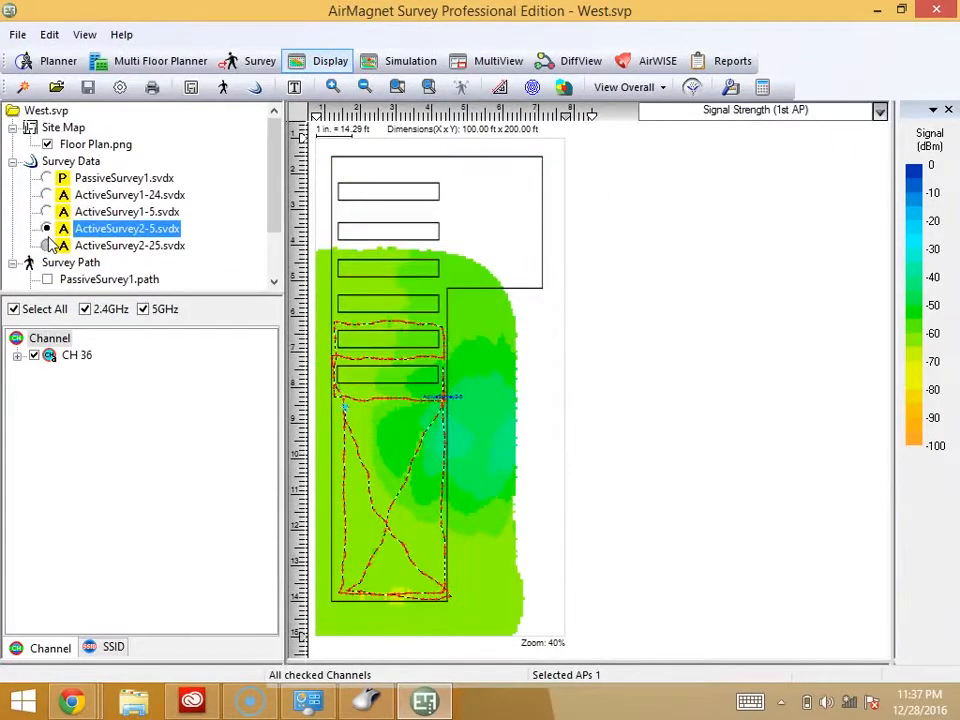
pyautogui.click(46, 246)
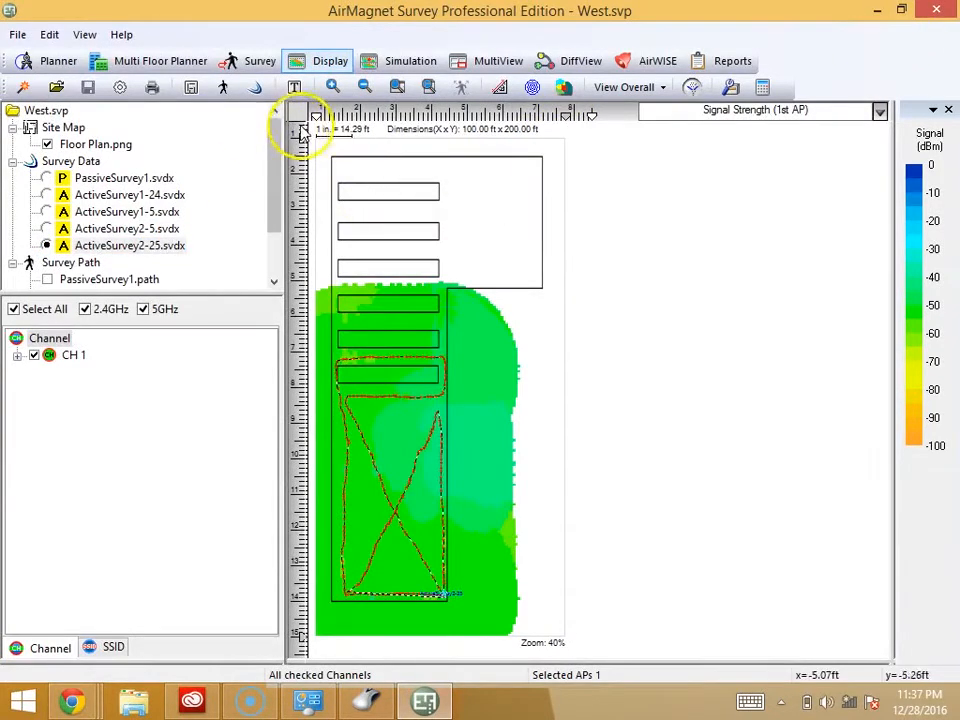
# Open the Indoor sample project.
pyautogui.click(121, 34)
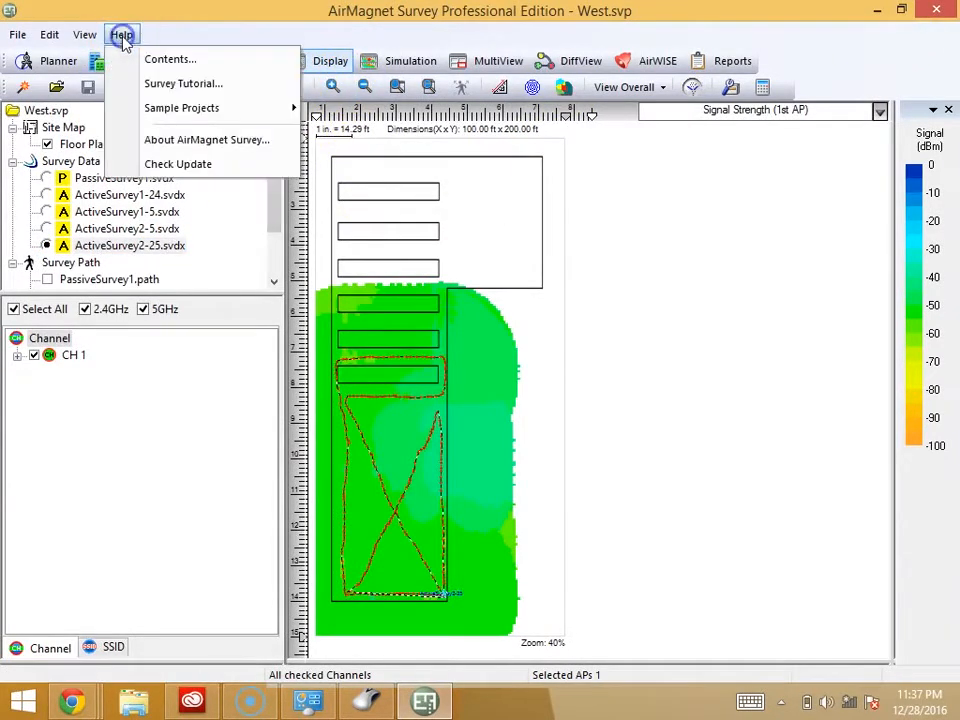
pyautogui.moveTo(183, 108)
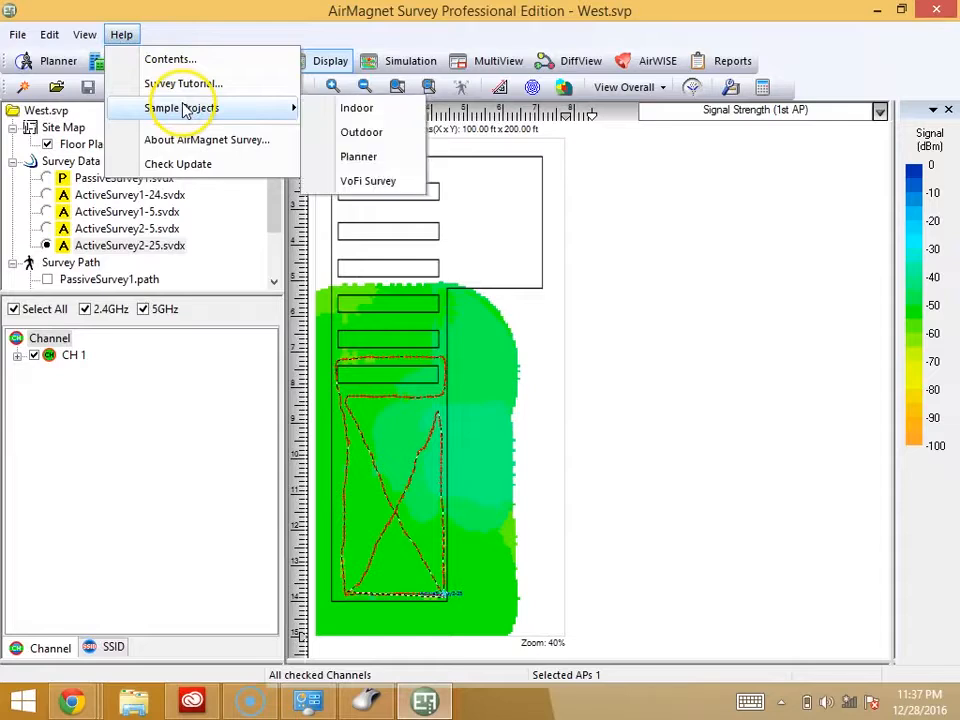
pyautogui.click(355, 110)
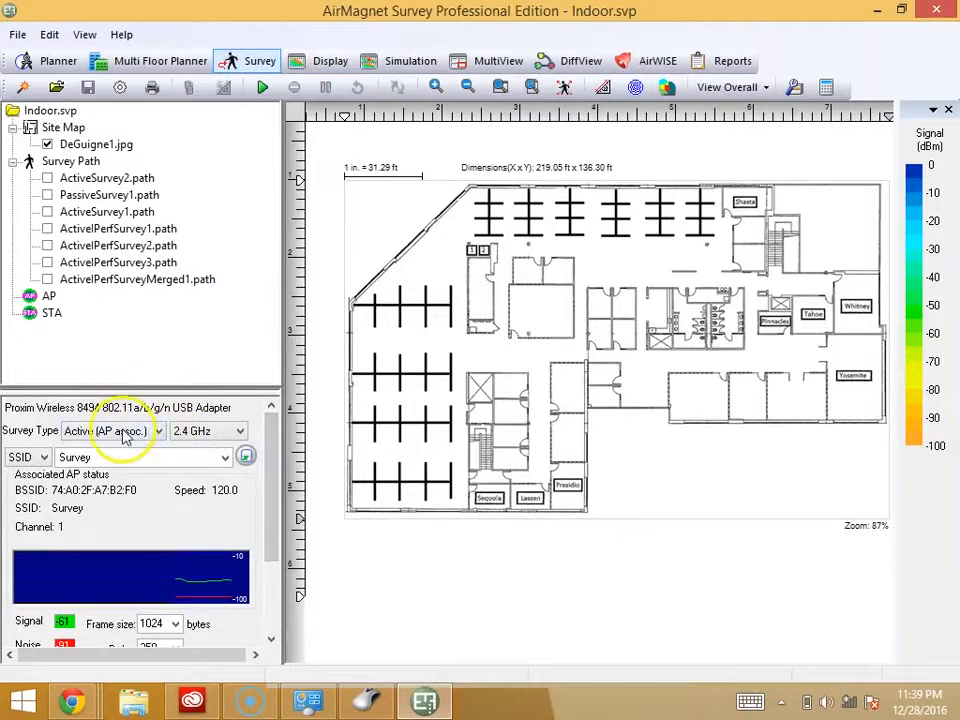
# Set the survey type to Active IPERF and review its iPerf server, port and frame status settings.
pyautogui.click(125, 431)
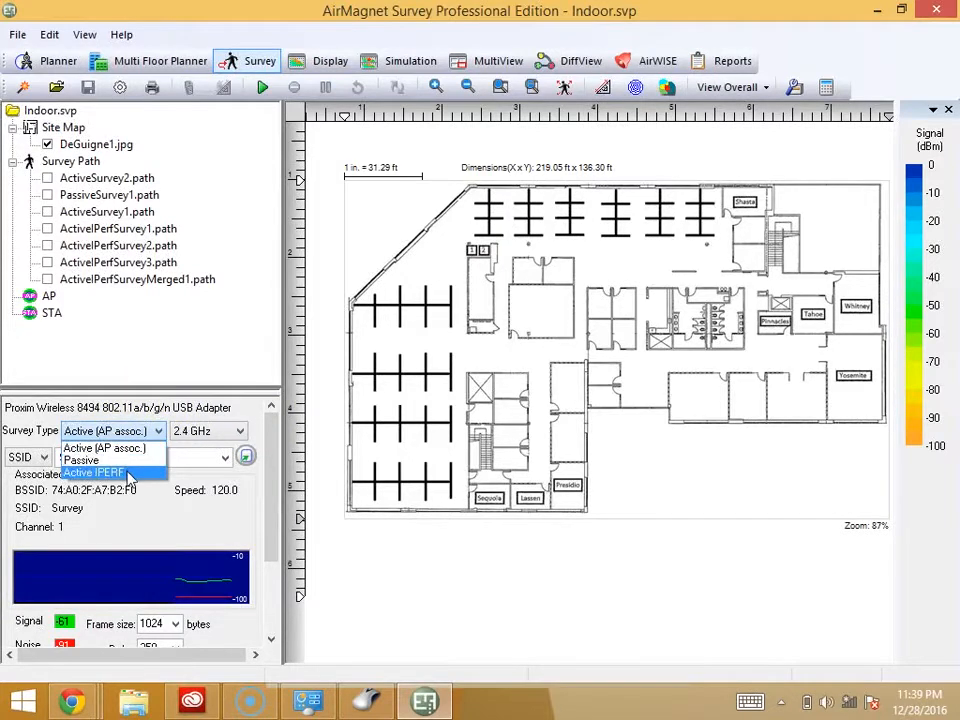
pyautogui.click(128, 474)
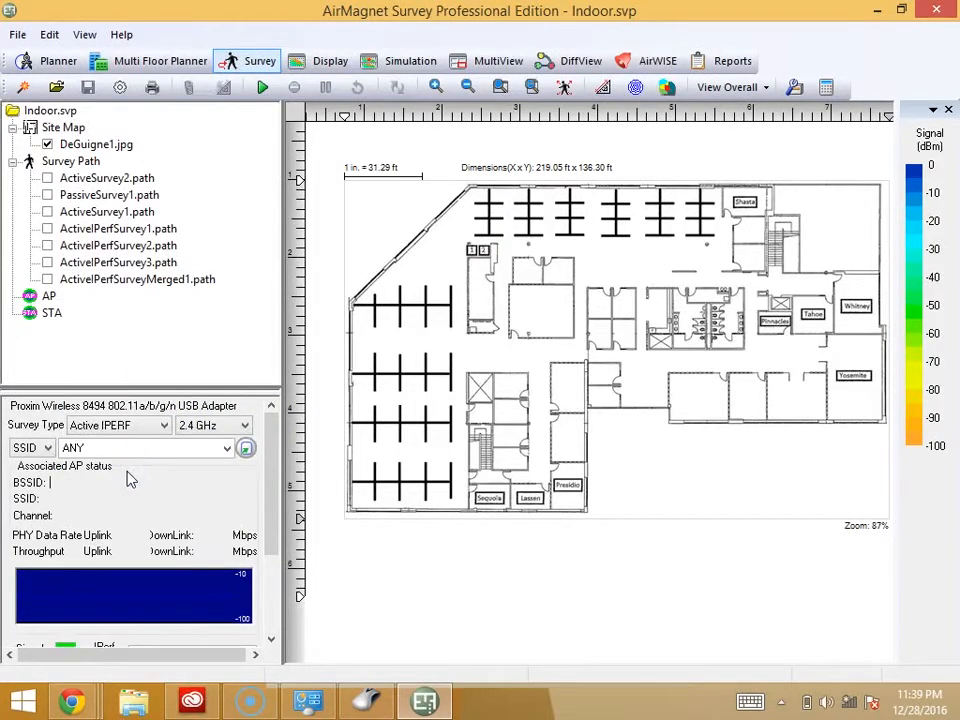
pyautogui.moveTo(273, 484); pyautogui.dragTo(272, 574)
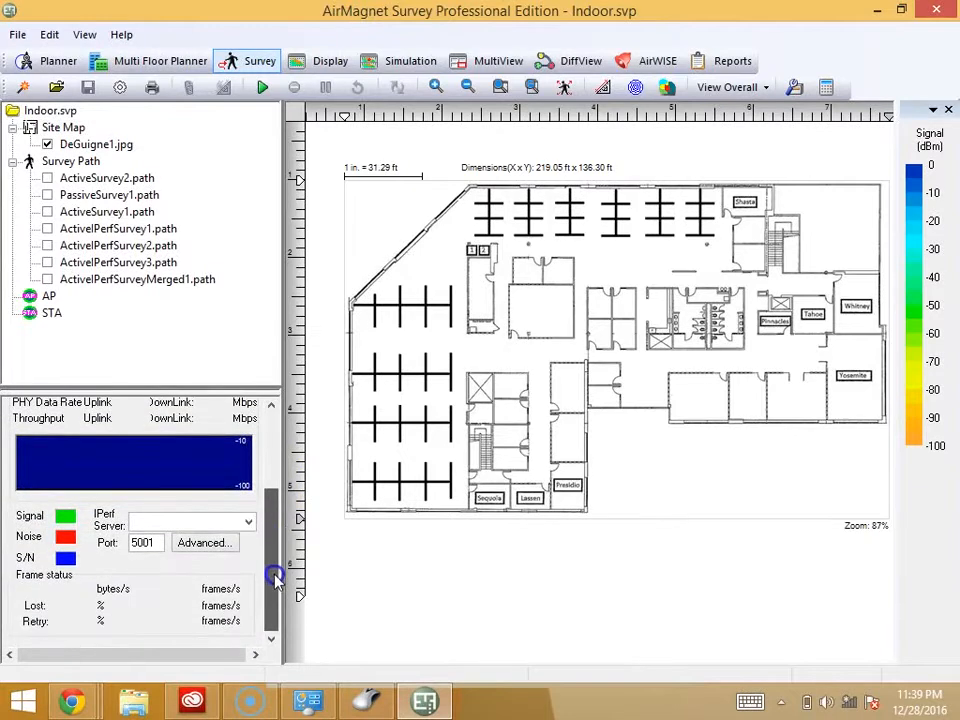
pyautogui.click(247, 522)
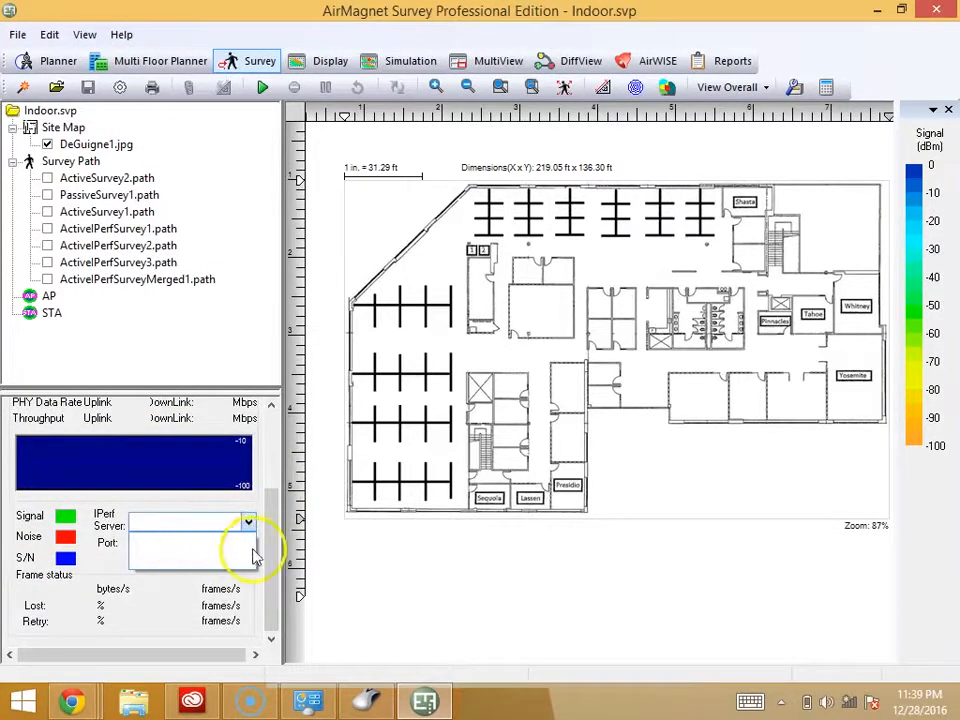
pyautogui.click(183, 597)
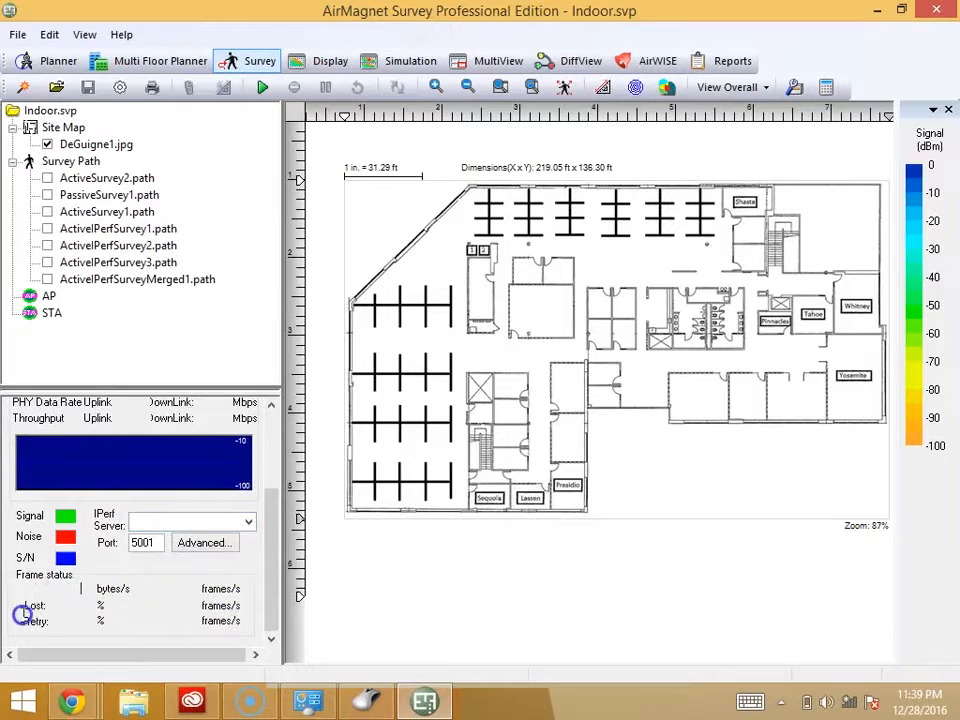
pyautogui.moveTo(270, 622); pyautogui.dragTo(272, 549)
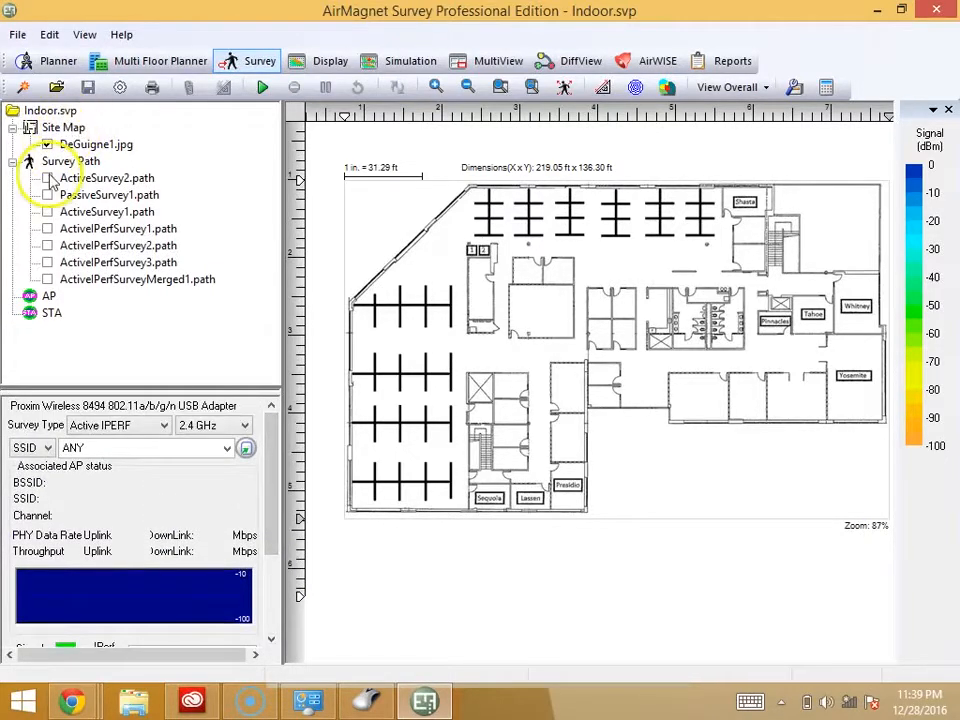
# Display the ActiveIPerfSurvey1 signal strength heatmap, look through its available heatmap types, and select the ActiveSurvey2 data.
pyautogui.click(321, 62)
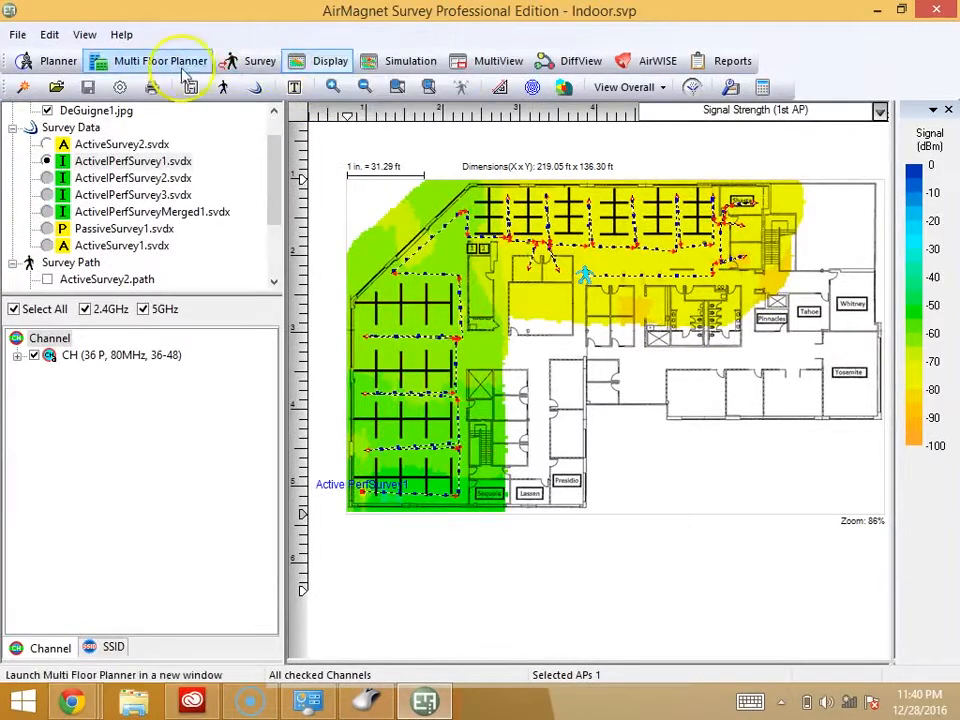
pyautogui.click(80, 158)
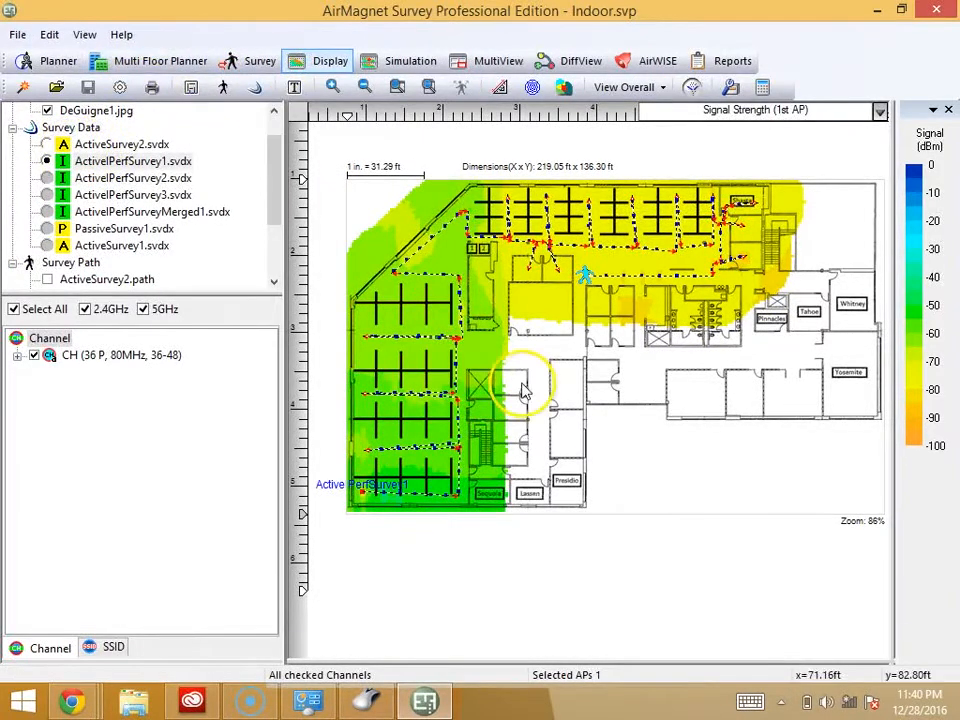
pyautogui.click(879, 112)
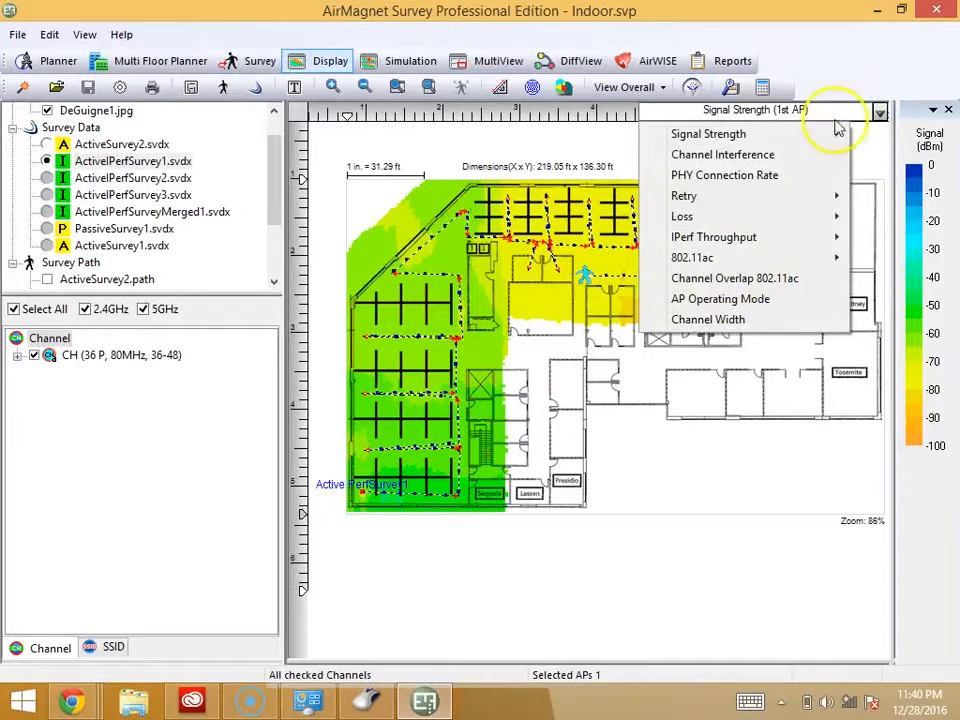
pyautogui.moveTo(801, 137)
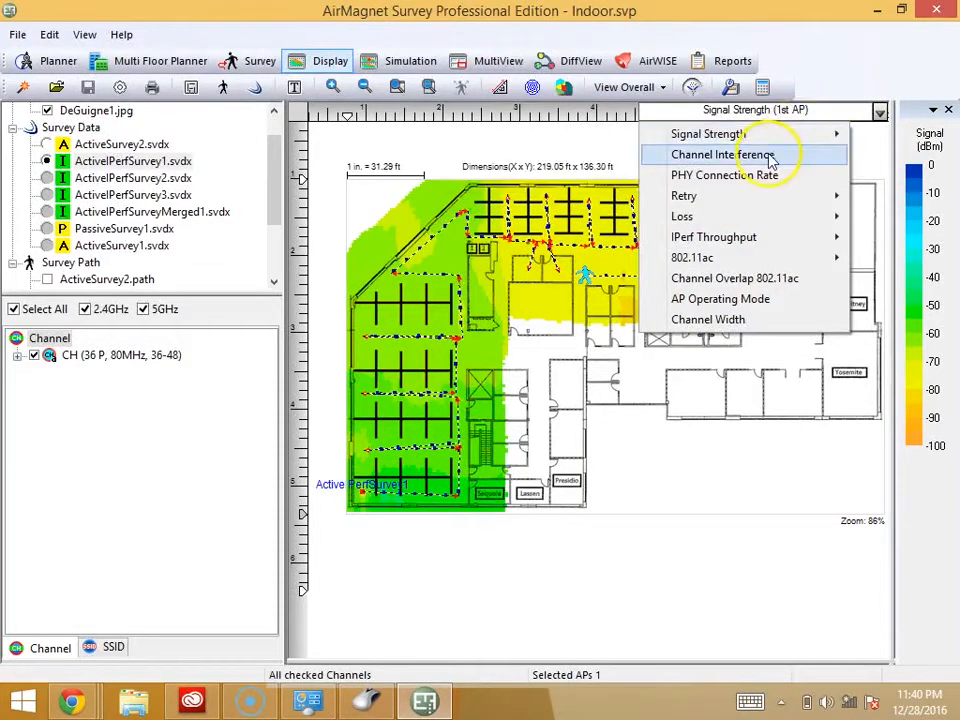
pyautogui.click(46, 145)
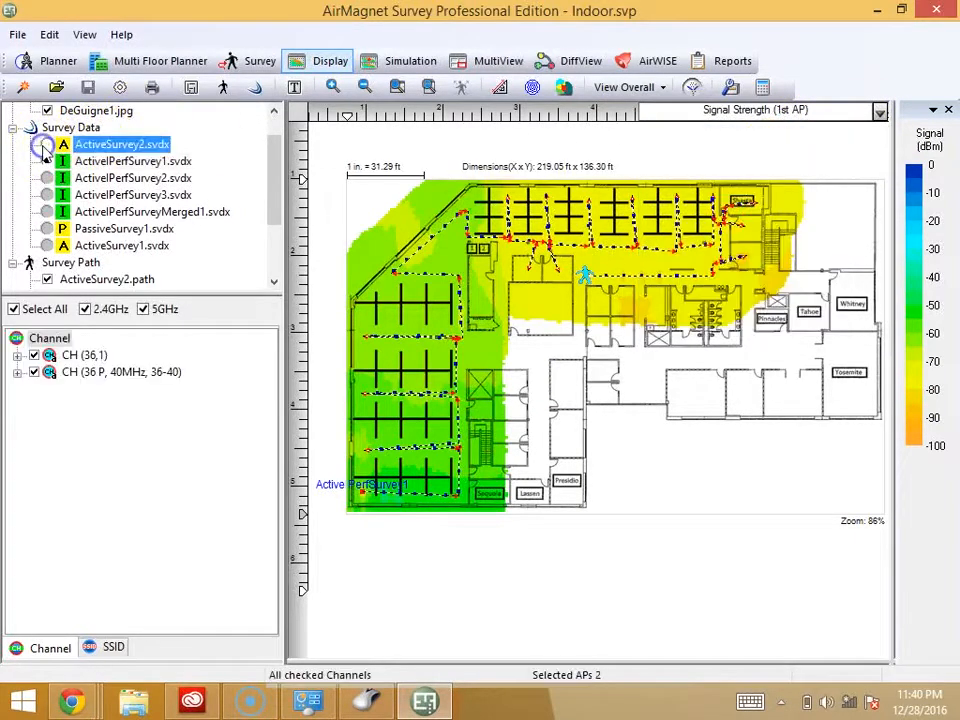
# List the ActiveSurvey1 data by SSID and display its Signal/Noise Ratio (SNR) heatmap.
pyautogui.click(46, 246)
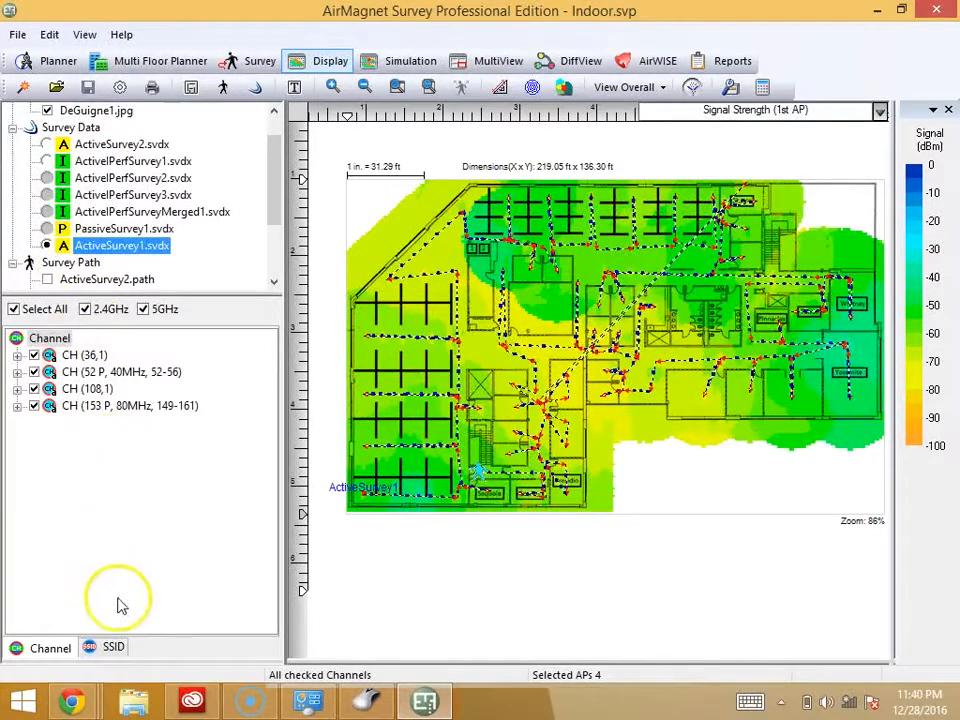
pyautogui.click(112, 647)
pyautogui.click(76, 357)
pyautogui.click(880, 111)
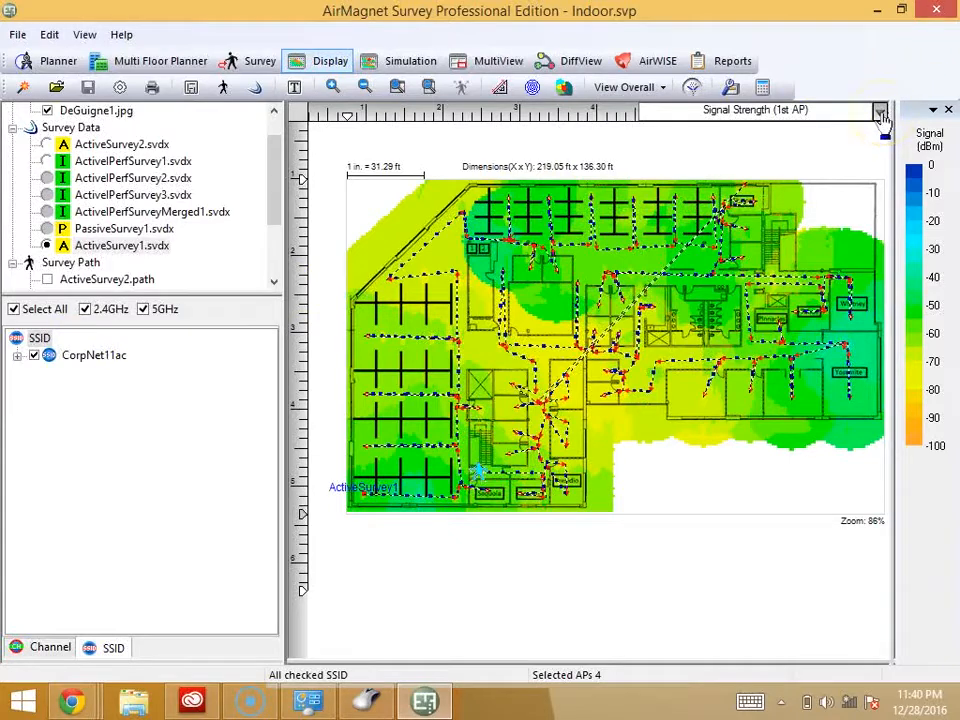
pyautogui.moveTo(924, 446)
pyautogui.mouseDown()
pyautogui.moveTo(921, 357)
pyautogui.moveTo(921, 445)
pyautogui.mouseUp()
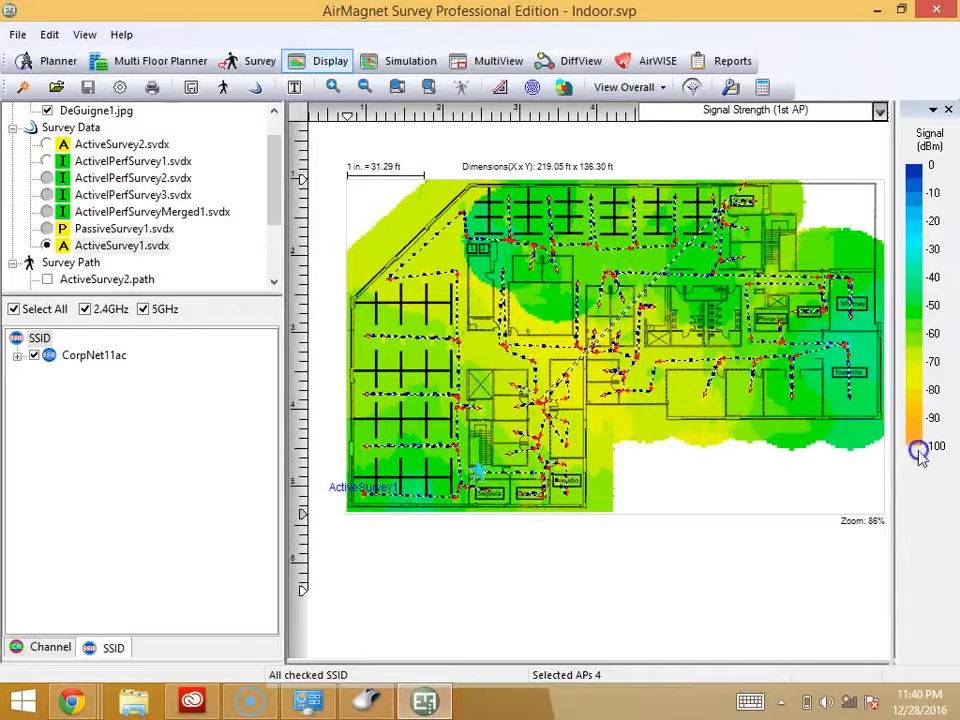
pyautogui.click(879, 111)
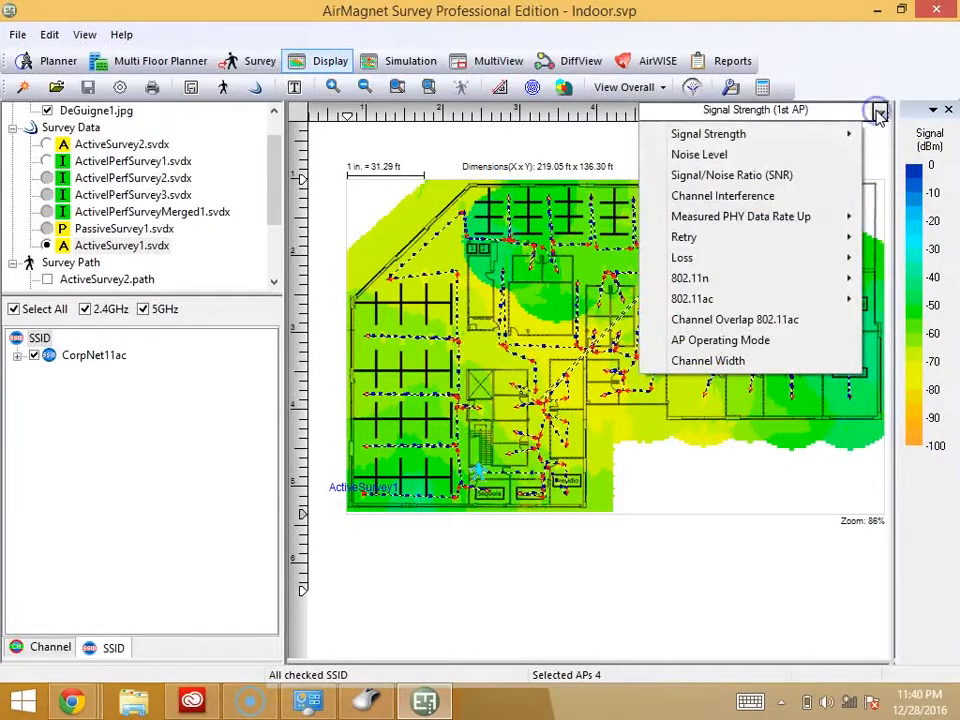
pyautogui.click(795, 175)
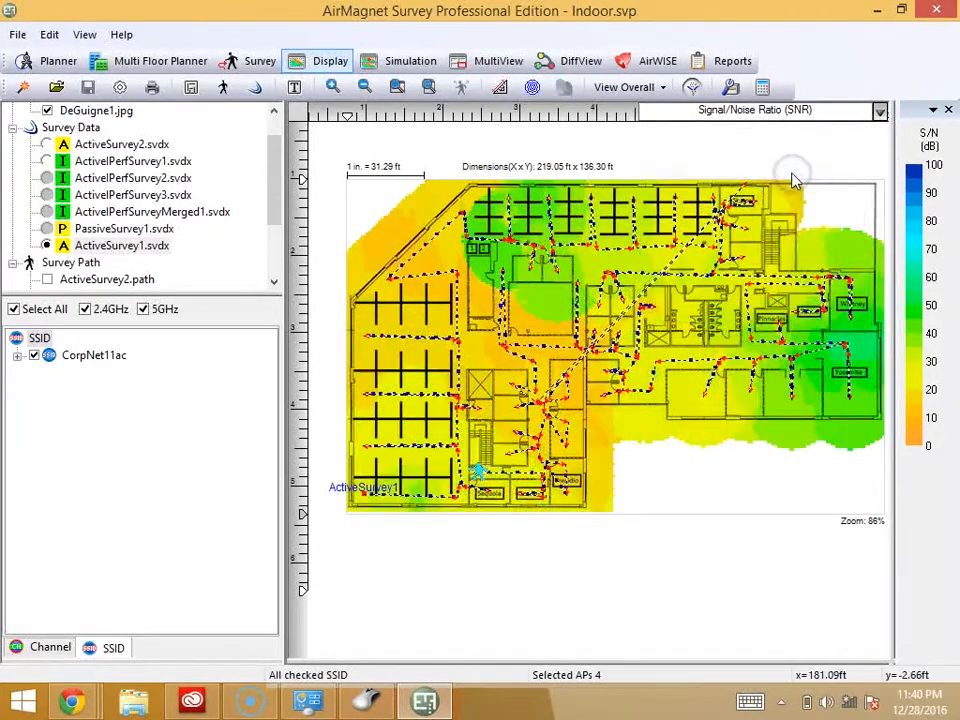
# Display the PassiveSurvey1 heatmap as Signal Strength (1st AP) and list its networks by SSID.
pyautogui.click(57, 229)
pyautogui.click(46, 229)
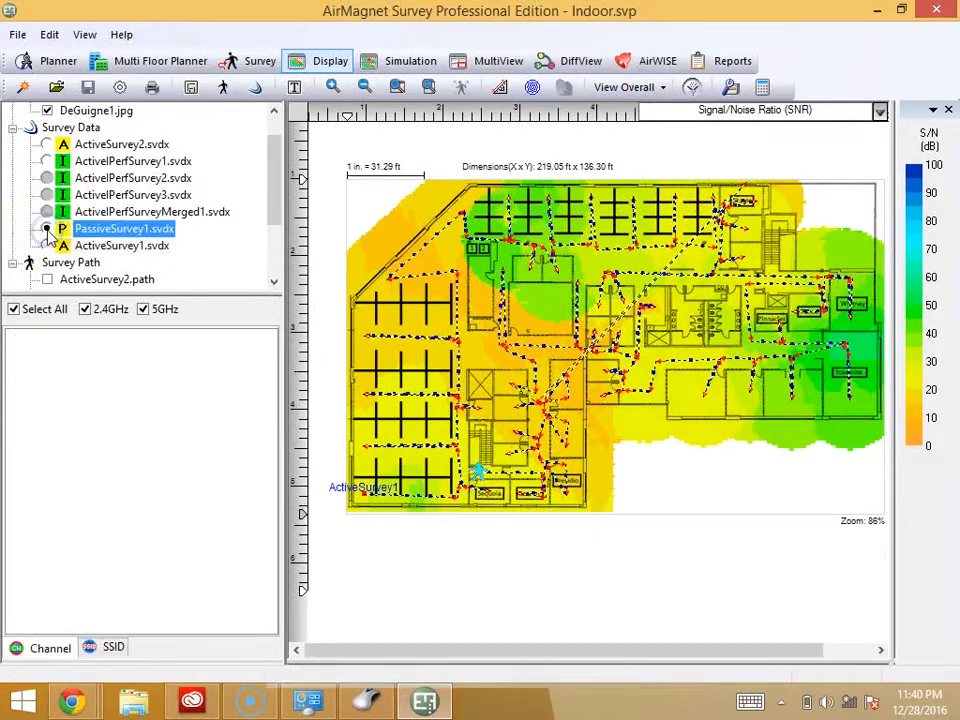
pyautogui.click(880, 111)
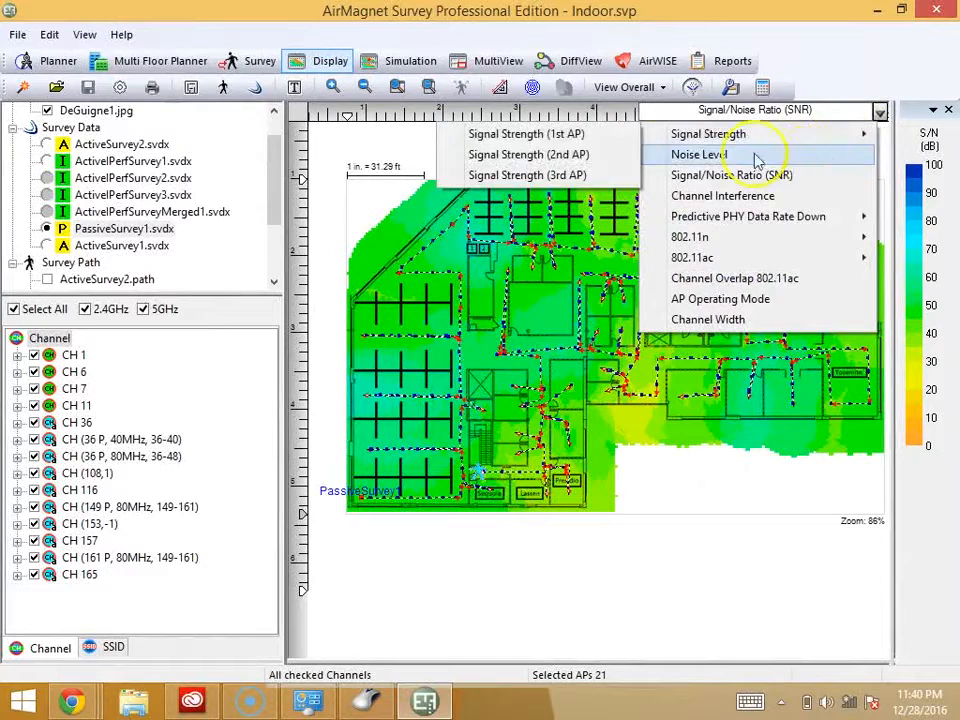
pyautogui.click(516, 133)
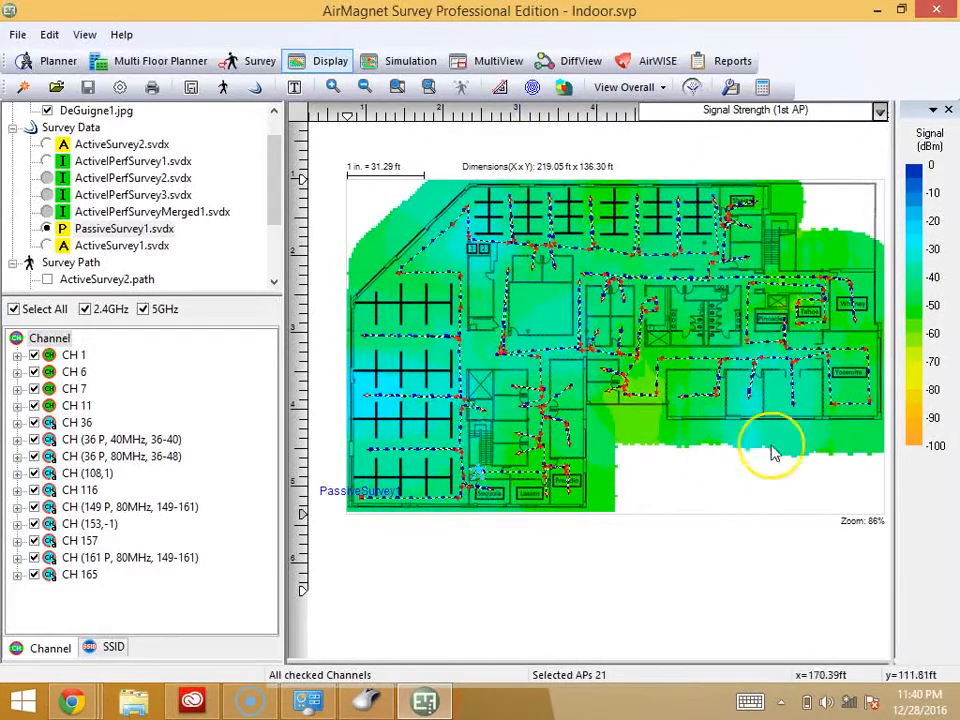
pyautogui.click(114, 646)
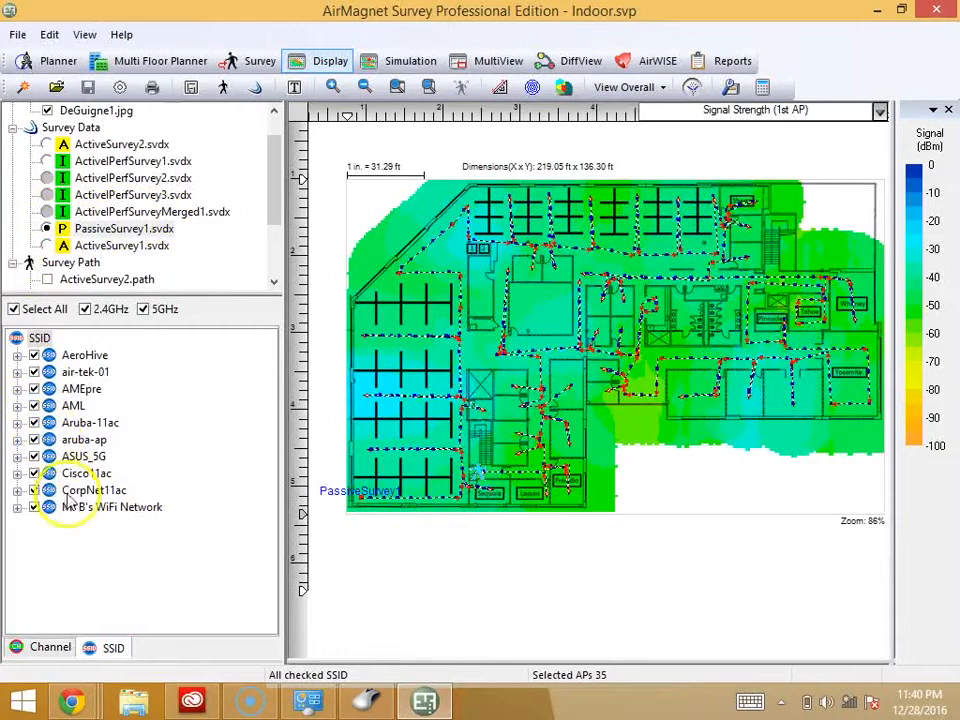
# Show the PHY Connection Rate heatmap of ActiveIPerfSurveyMerged1, filter it by minimum data rate, and restore the full range.
pyautogui.click(46, 213)
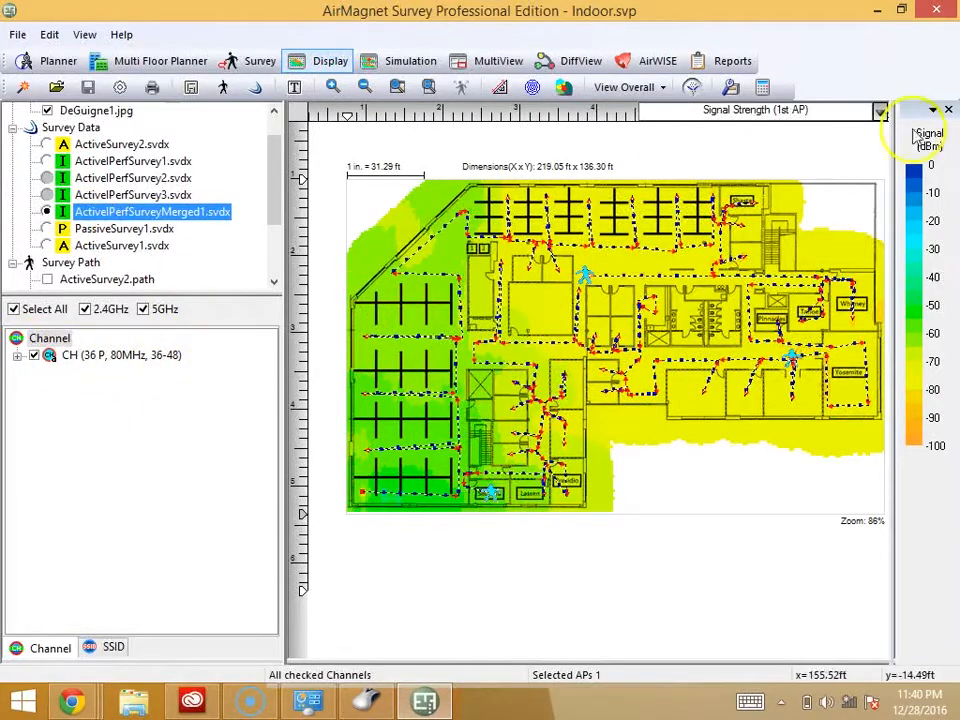
pyautogui.click(879, 112)
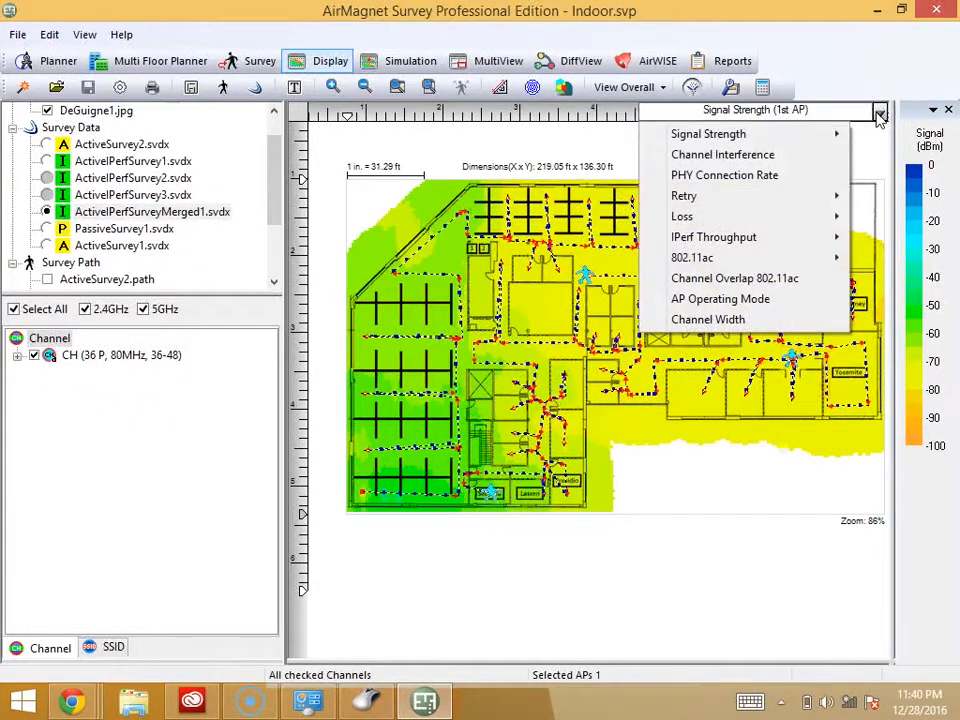
pyautogui.click(780, 176)
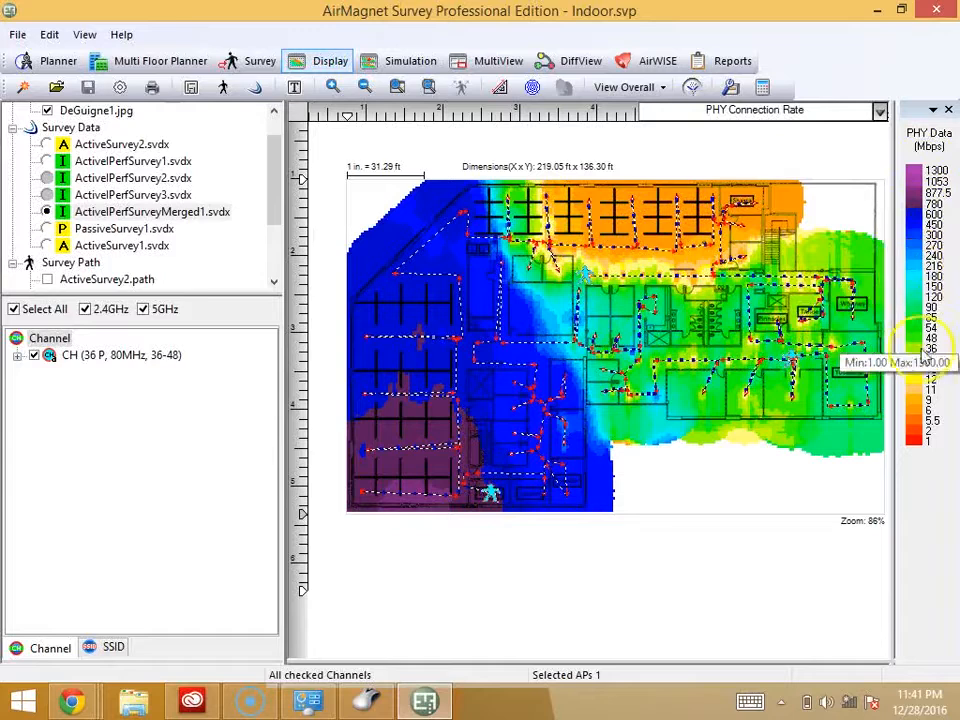
pyautogui.moveTo(921, 447); pyautogui.dragTo(916, 250)
pyautogui.moveTo(911, 200); pyautogui.dragTo(916, 416)
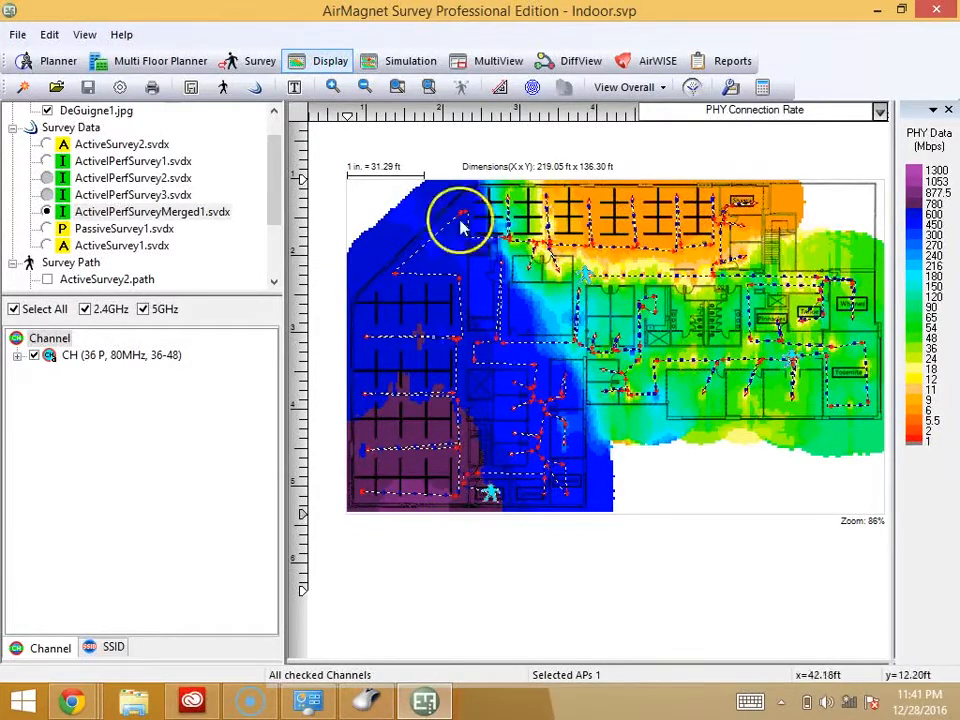
# Display the Packet Retry Rate (1st AP) heatmap, limit its legend to a maximum of about 7%, and restore the maximum to 100%.
pyautogui.click(879, 111)
pyautogui.moveTo(775, 199)
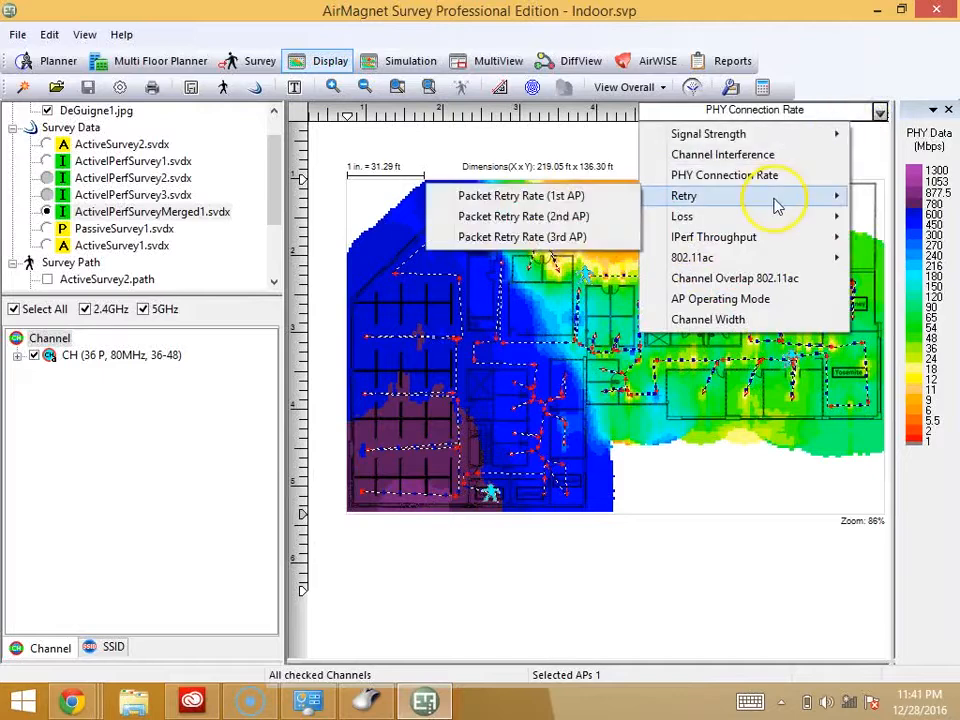
pyautogui.click(577, 198)
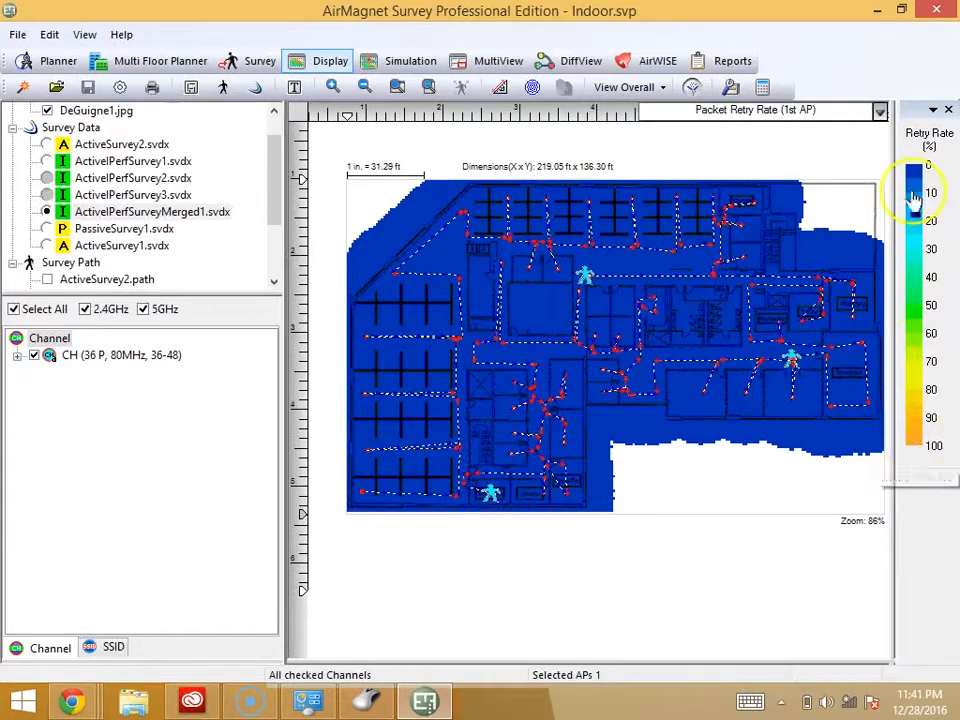
pyautogui.moveTo(916, 166); pyautogui.dragTo(918, 388)
pyautogui.moveTo(912, 175); pyautogui.dragTo(929, 190)
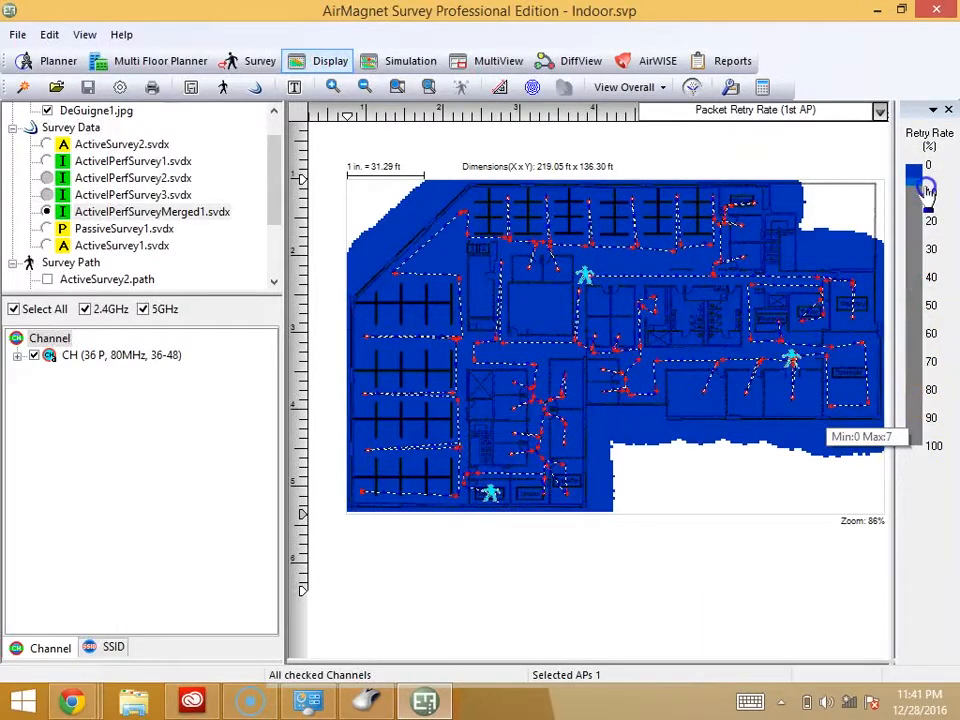
pyautogui.moveTo(921, 452); pyautogui.dragTo(918, 443)
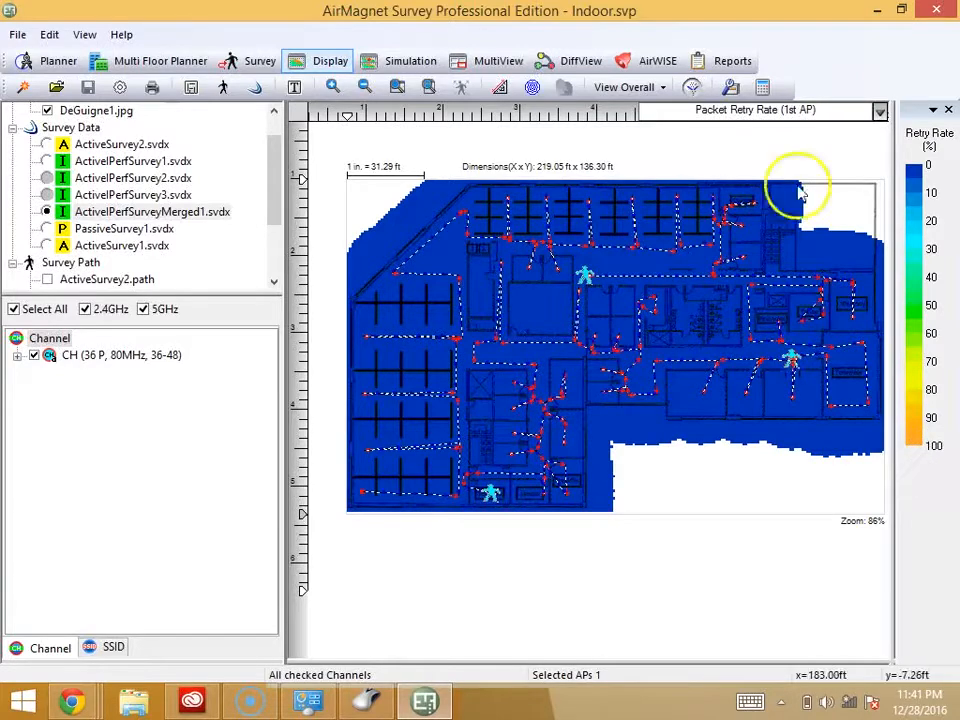
# Display the Packet Loss Rate heatmap of ActiveIPerfSurveyMerged1 for the 1st AP.
pyautogui.click(880, 111)
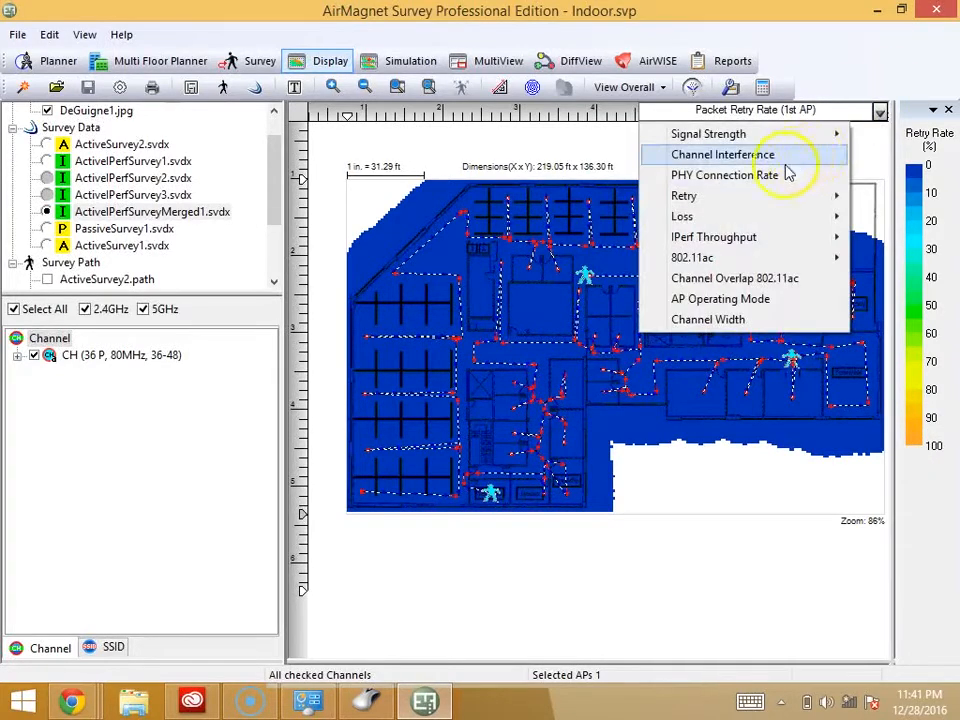
pyautogui.moveTo(757, 196)
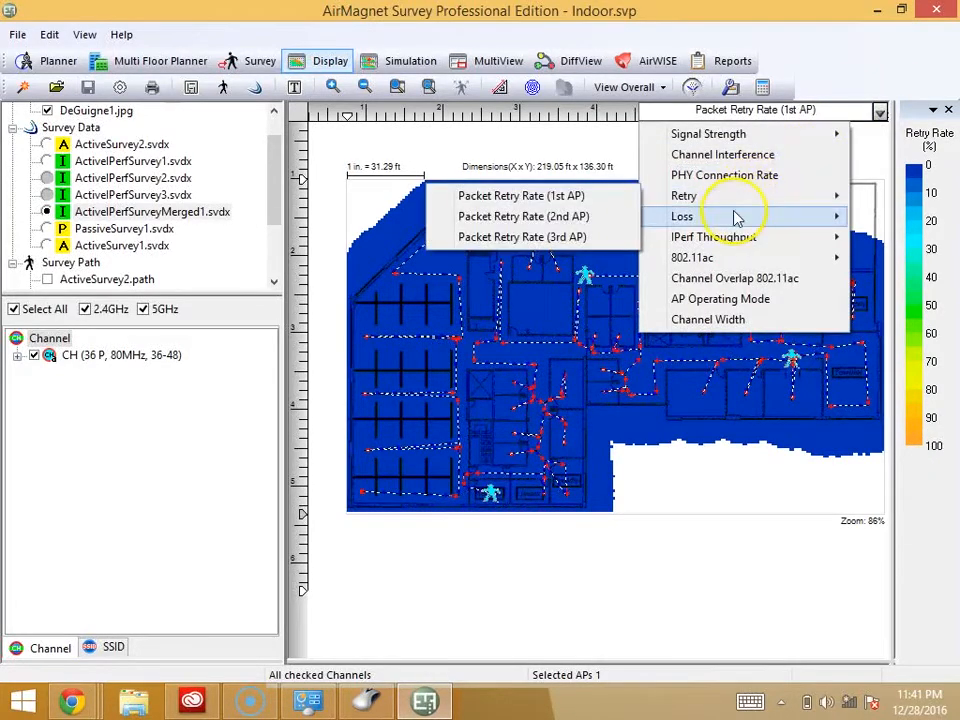
pyautogui.moveTo(735, 216)
pyautogui.click(609, 218)
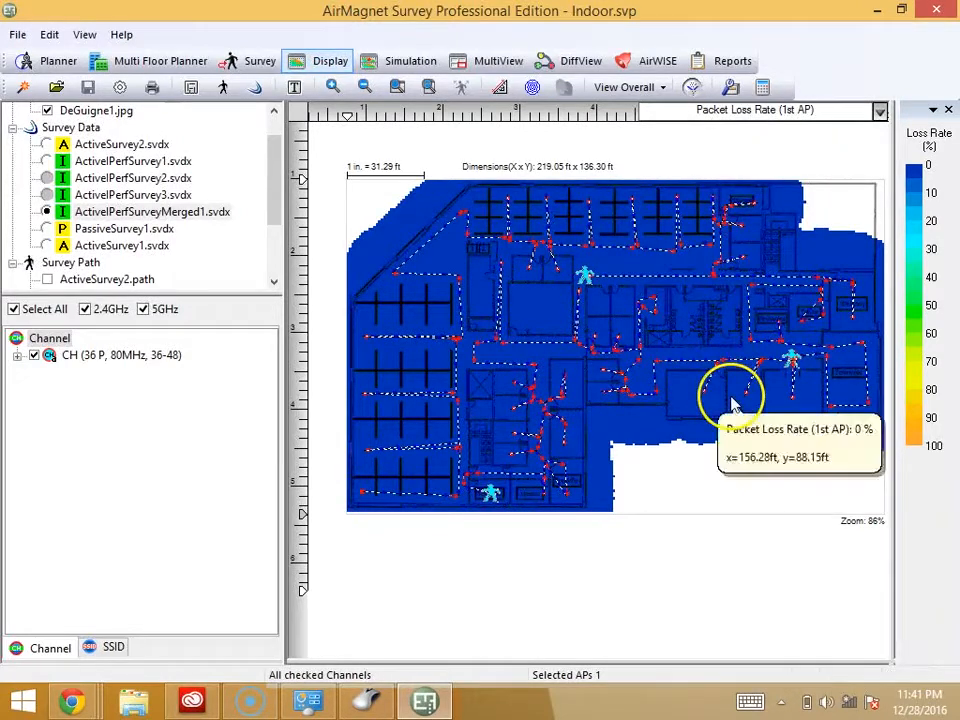
# Display the IPerf Throughput Down heatmap of ActiveIPerfSurveyMerged1, followed by its PHY Connection Rate heatmap.
pyautogui.click(879, 112)
pyautogui.moveTo(722, 244)
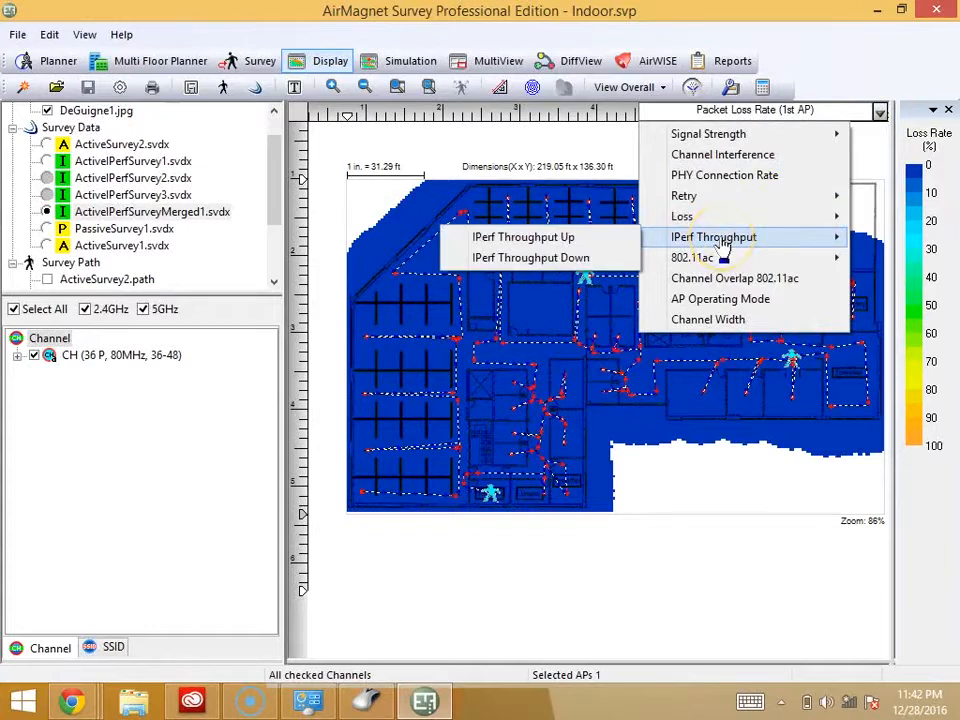
pyautogui.click(609, 240)
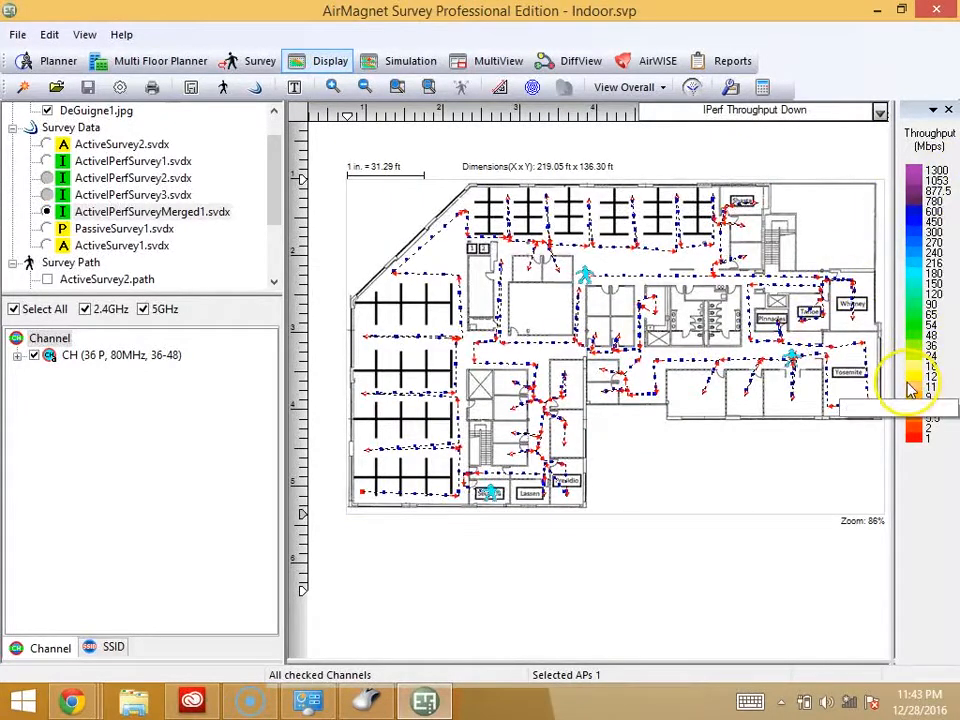
pyautogui.click(879, 111)
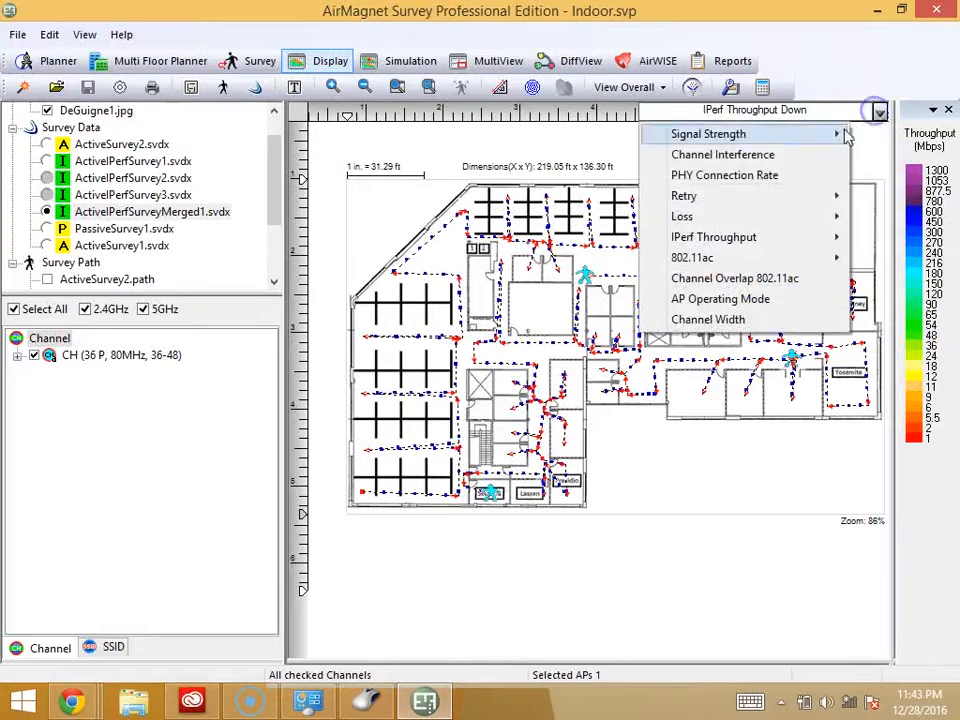
pyautogui.click(745, 183)
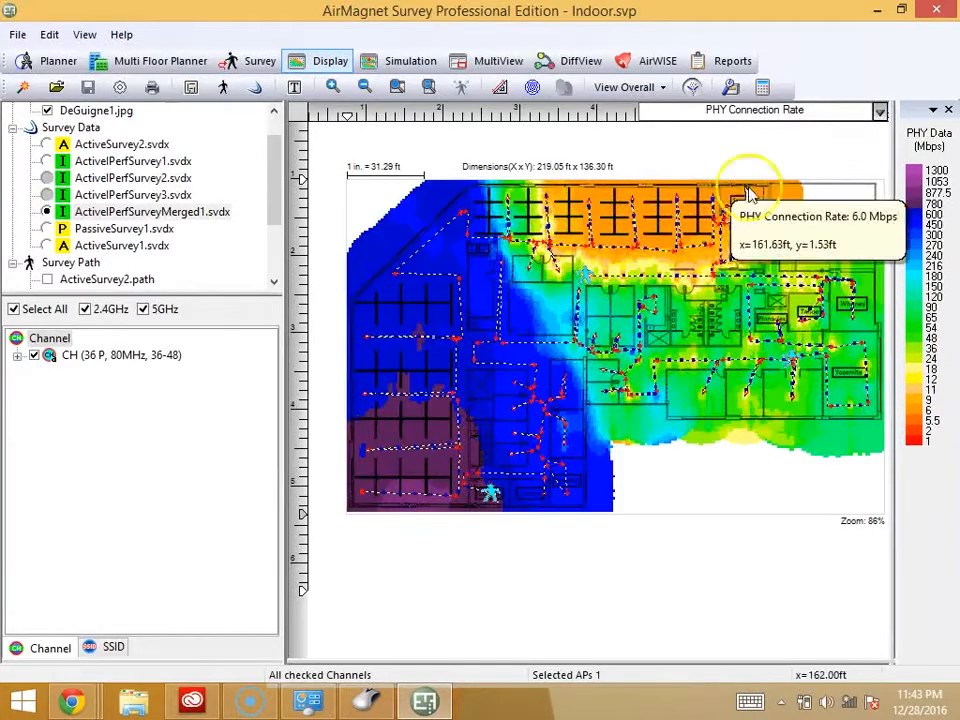
# Display the 802.11ac: Max MCS (AP Tx) heatmap, followed by the Channel Overlap 802.11ac heatmap.
pyautogui.click(878, 111)
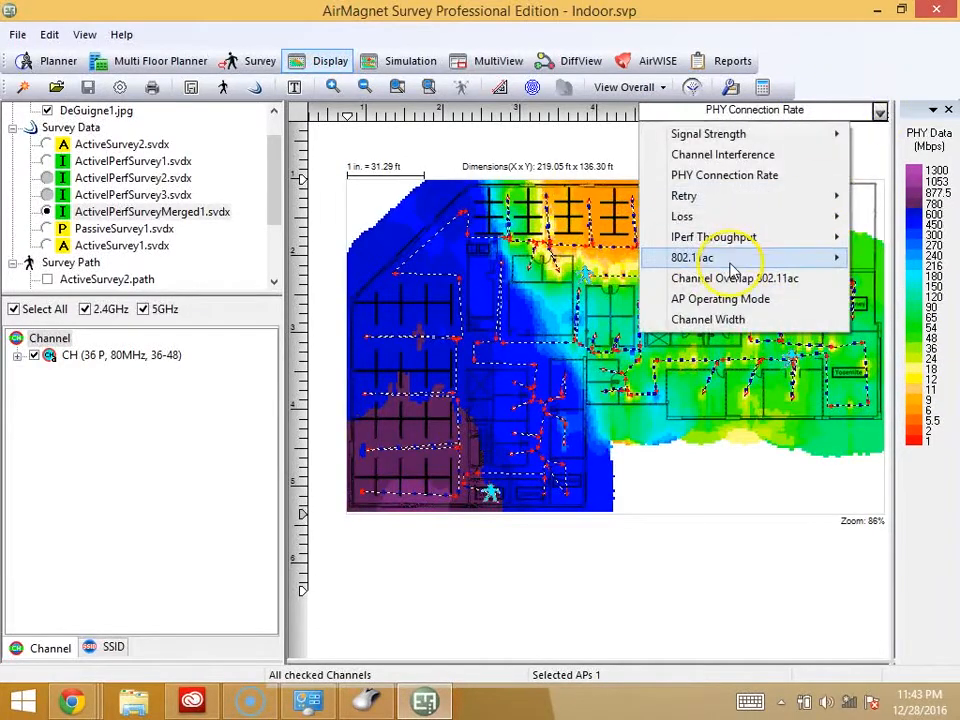
pyautogui.moveTo(733, 268)
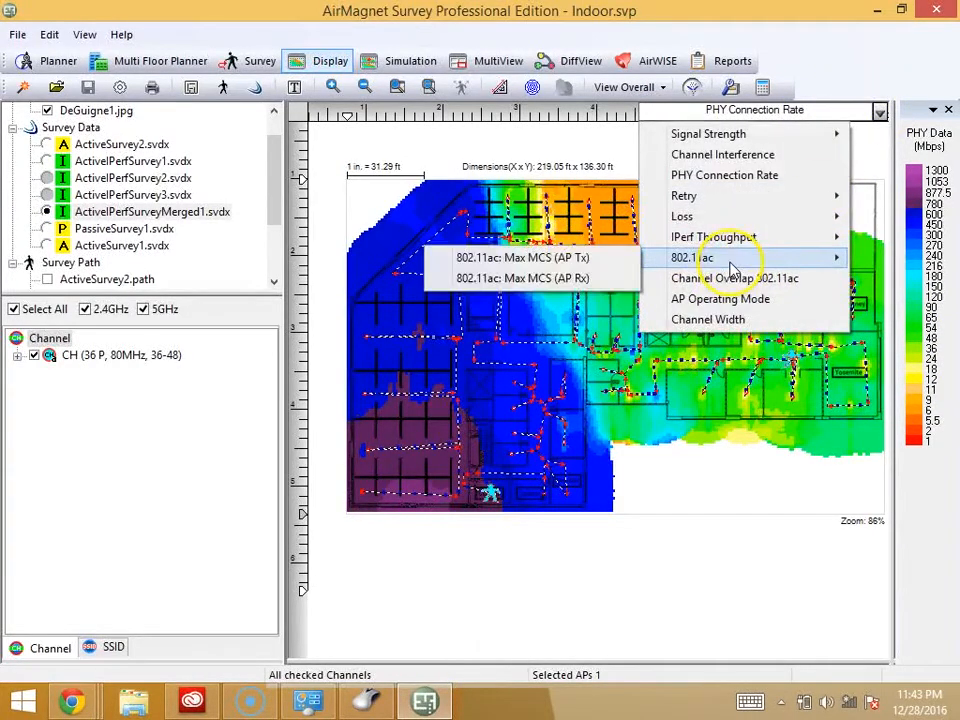
pyautogui.click(565, 262)
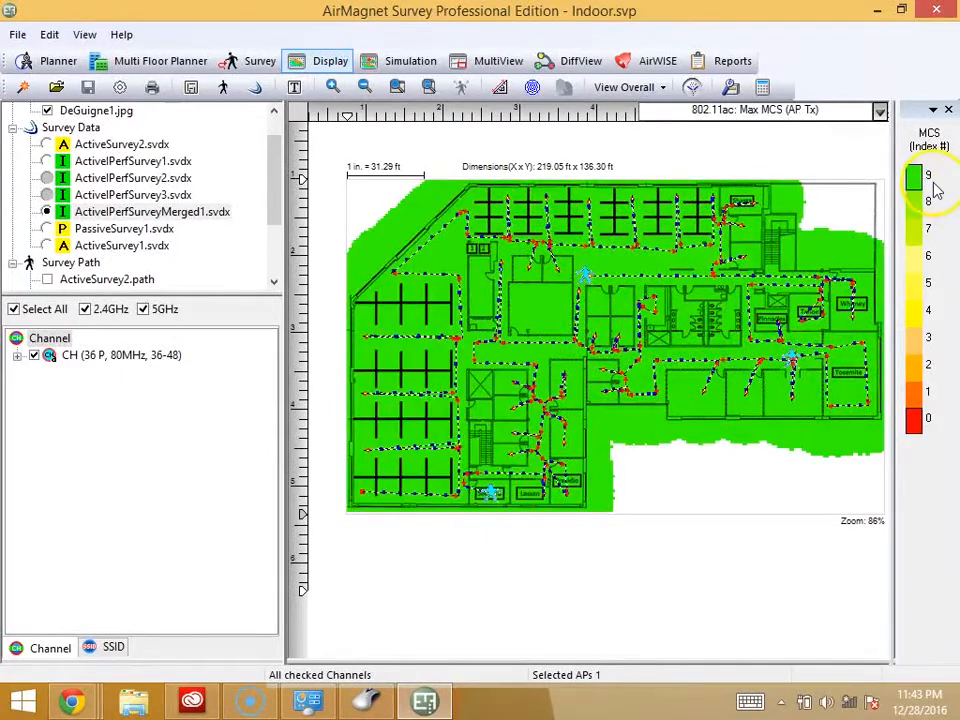
pyautogui.click(880, 113)
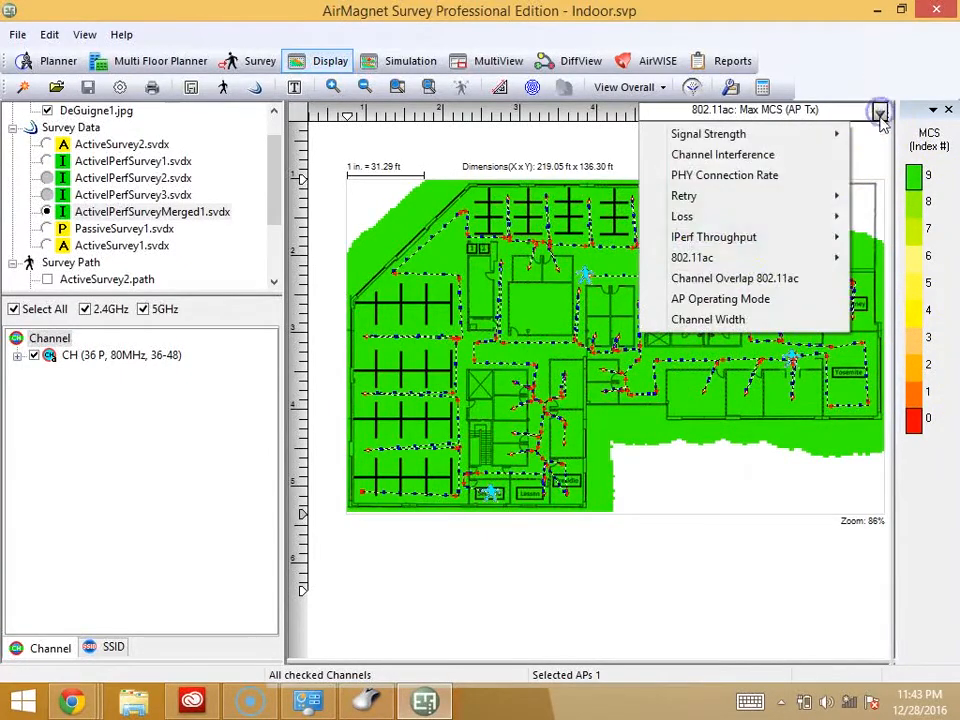
pyautogui.click(716, 280)
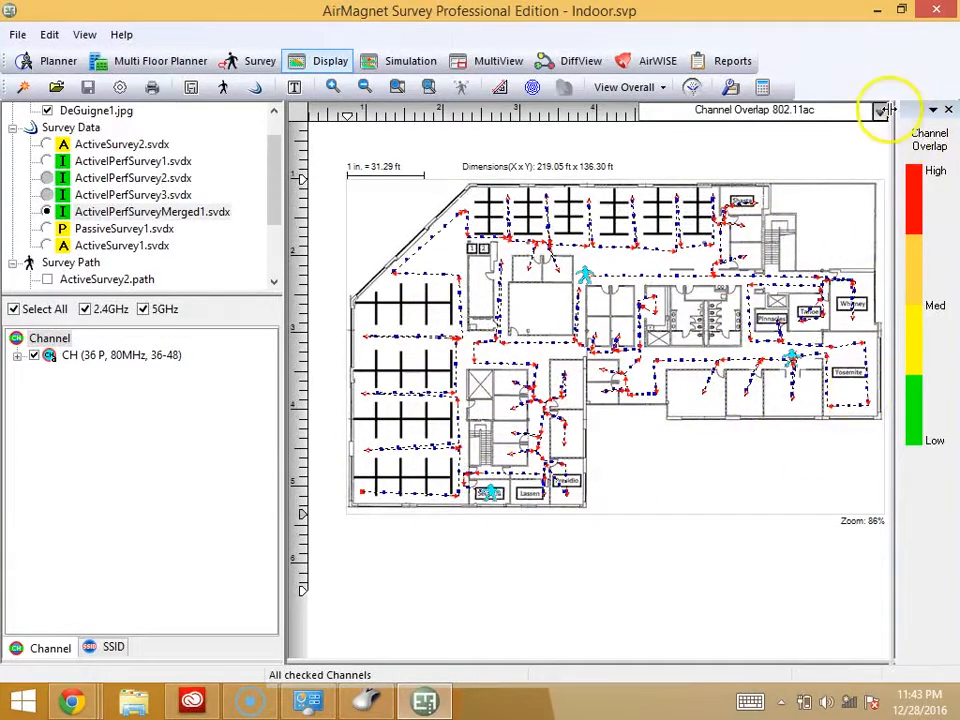
# Display the ActiveIPerfSurvey1 data as a Signal Strength (1st AP) heatmap.
pyautogui.click(43, 166)
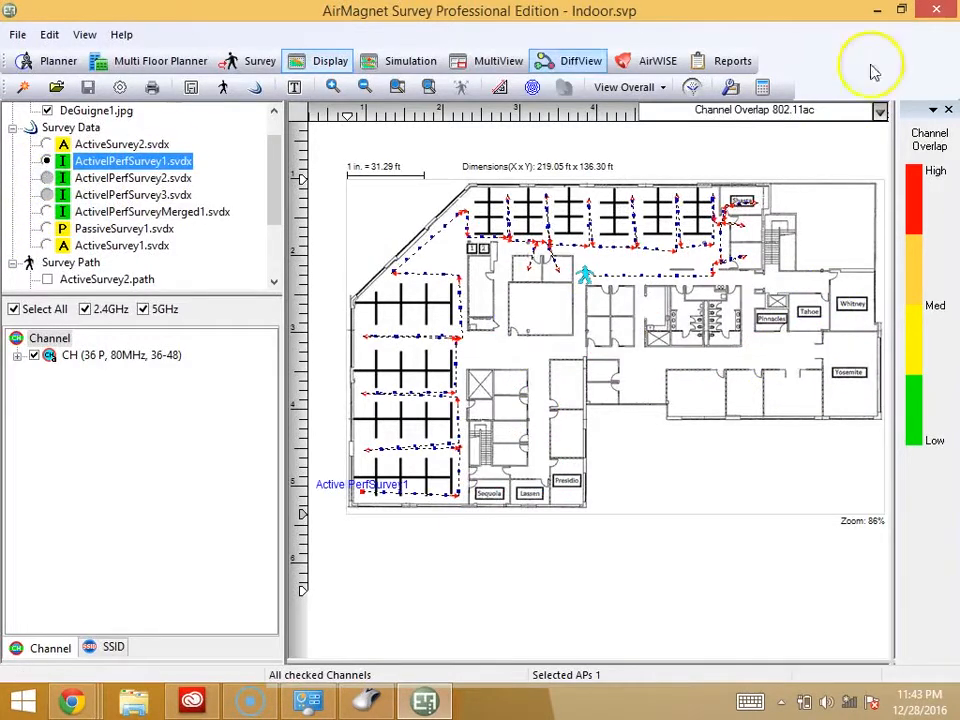
pyautogui.click(879, 112)
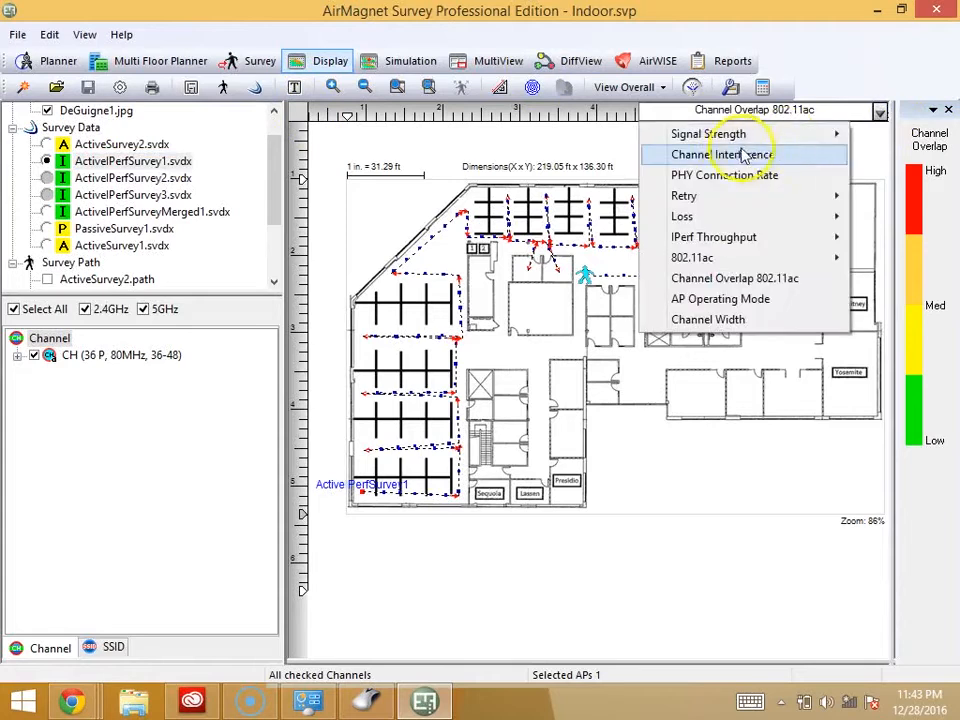
pyautogui.moveTo(710, 146)
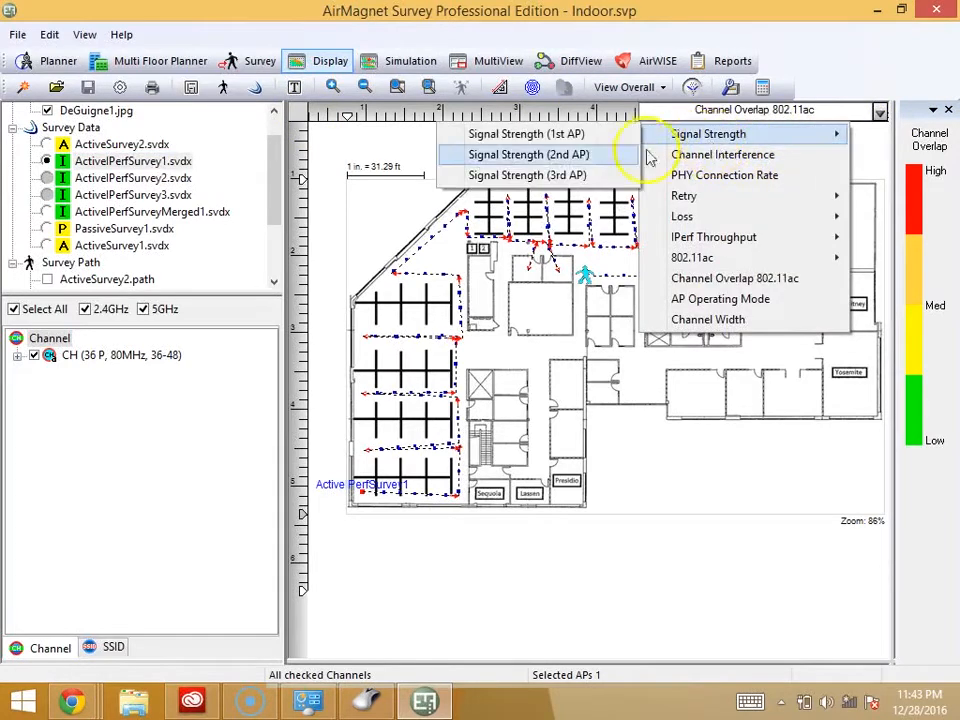
pyautogui.click(576, 136)
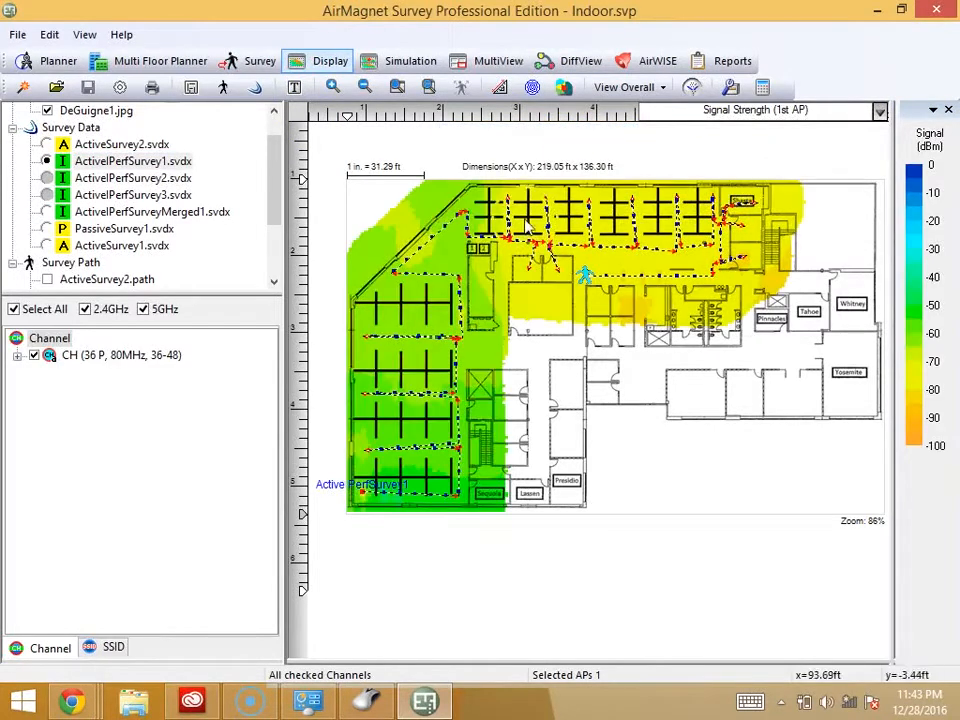
# Compare the Signal Strength (1st AP) heatmaps of ActiveIPerfSurvey2, ActiveIPerfSurvey3 and ActiveIPerfSurveyMerged1 one after another.
pyautogui.click(47, 178)
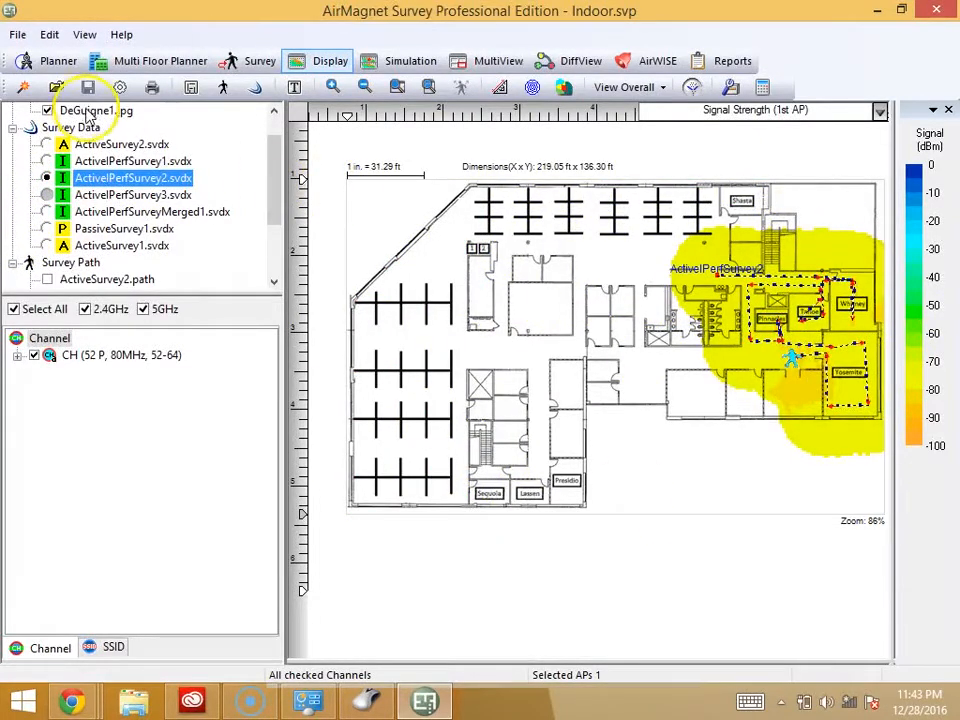
pyautogui.click(46, 195)
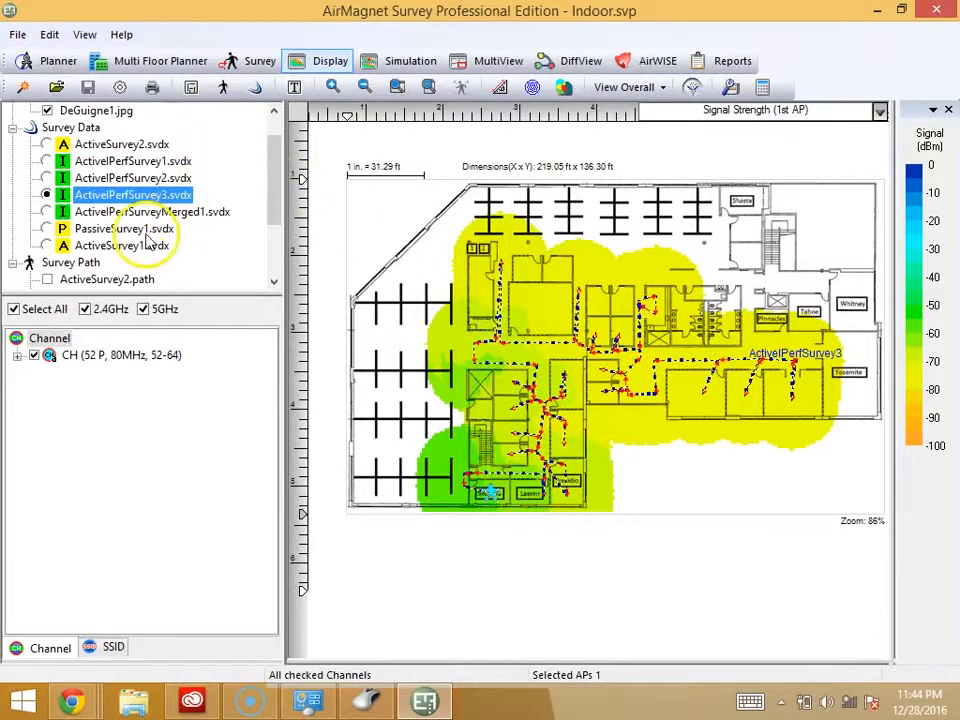
pyautogui.click(47, 211)
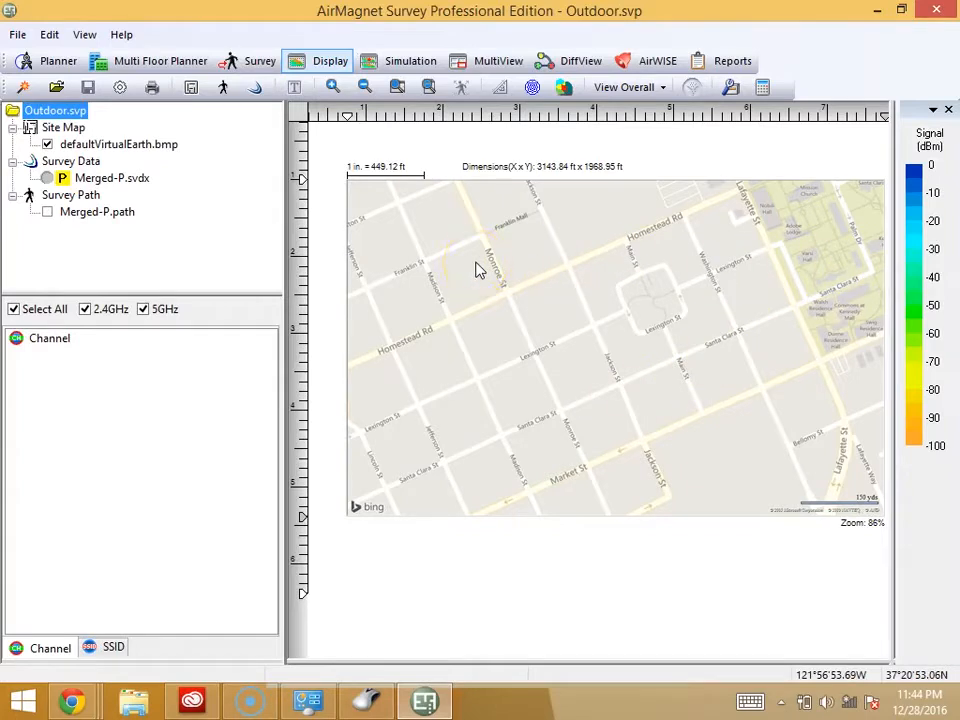
# Display the signal strength heatmap and survey path of Merged-P in the Outdoor project.
pyautogui.click(47, 179)
pyautogui.click(47, 178)
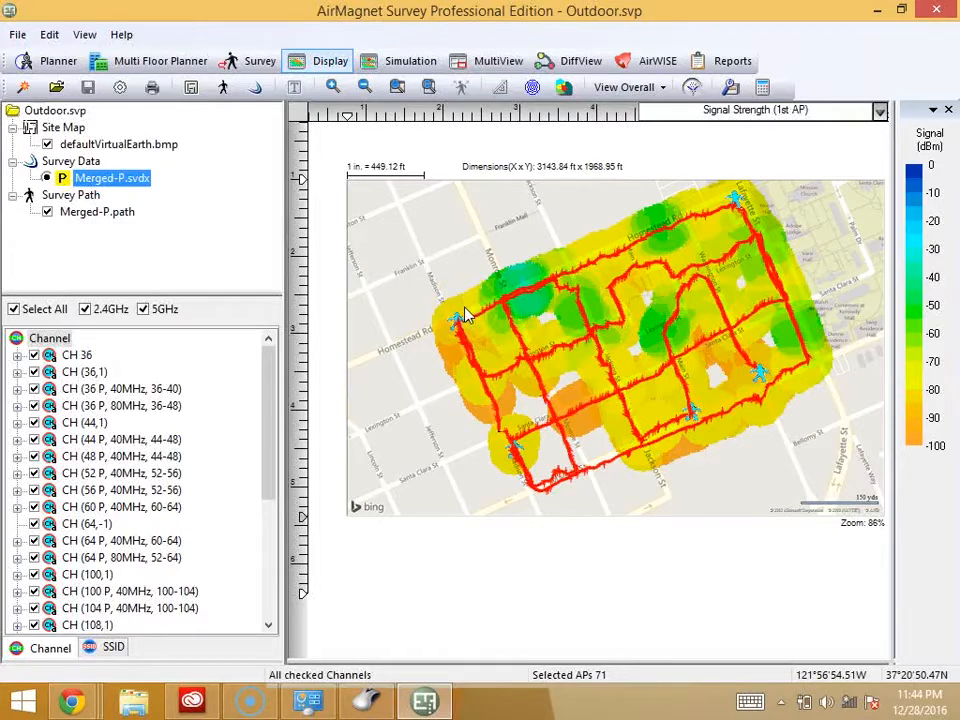
pyautogui.click(578, 437)
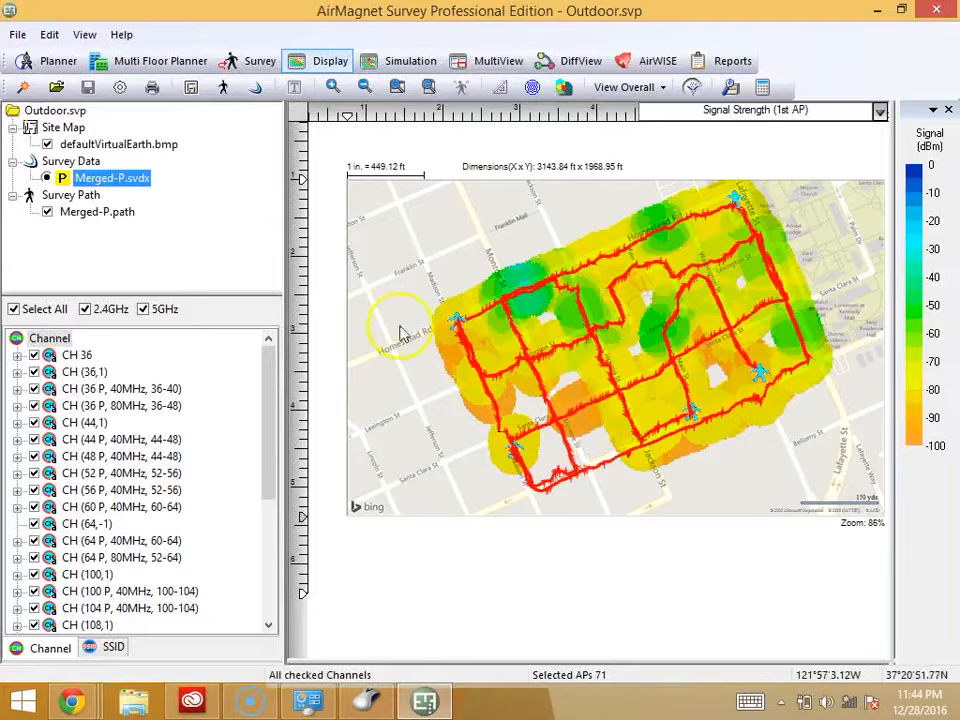
pyautogui.click(115, 221)
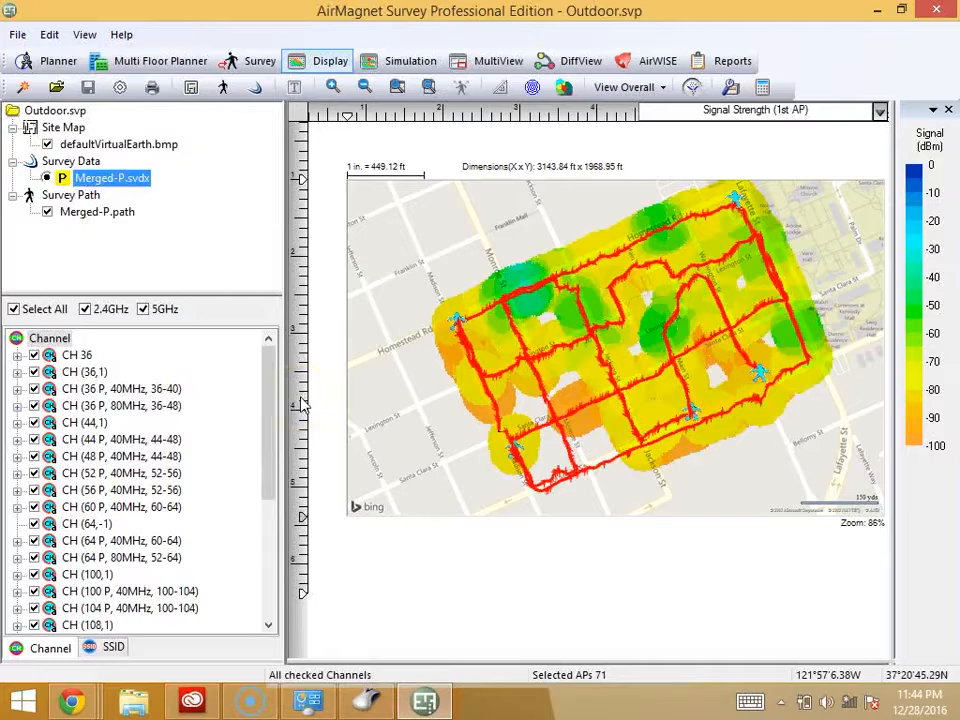
# Examine the outdoor survey path near Homestead Rd up close, down to its individual direction arrows.
pyautogui.click(333, 88)
pyautogui.click(333, 88)
pyautogui.click(333, 88)
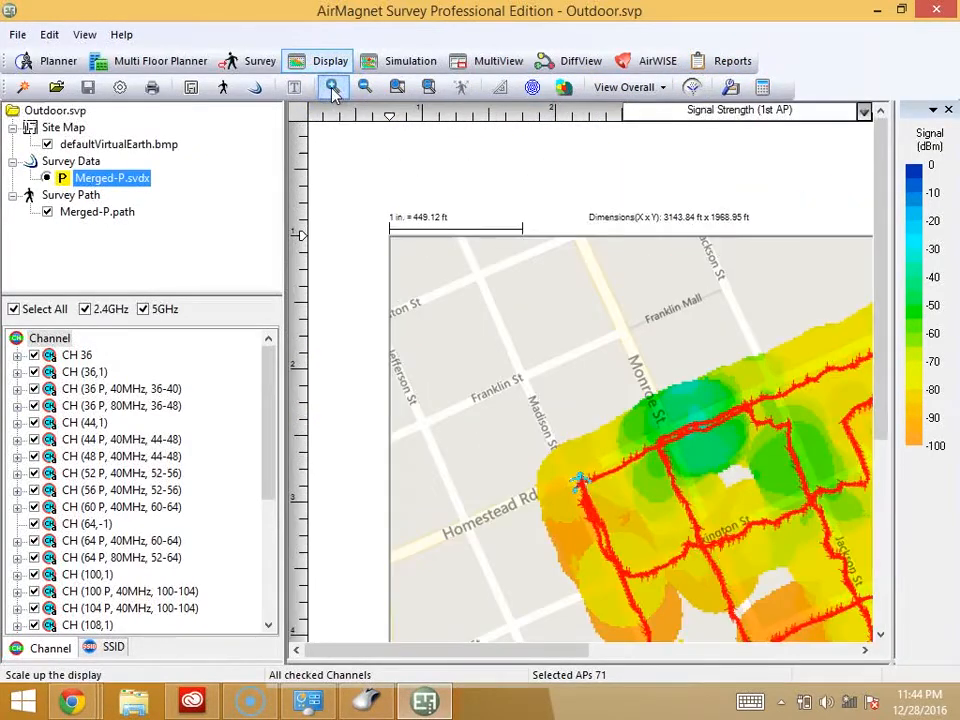
pyautogui.click(608, 648)
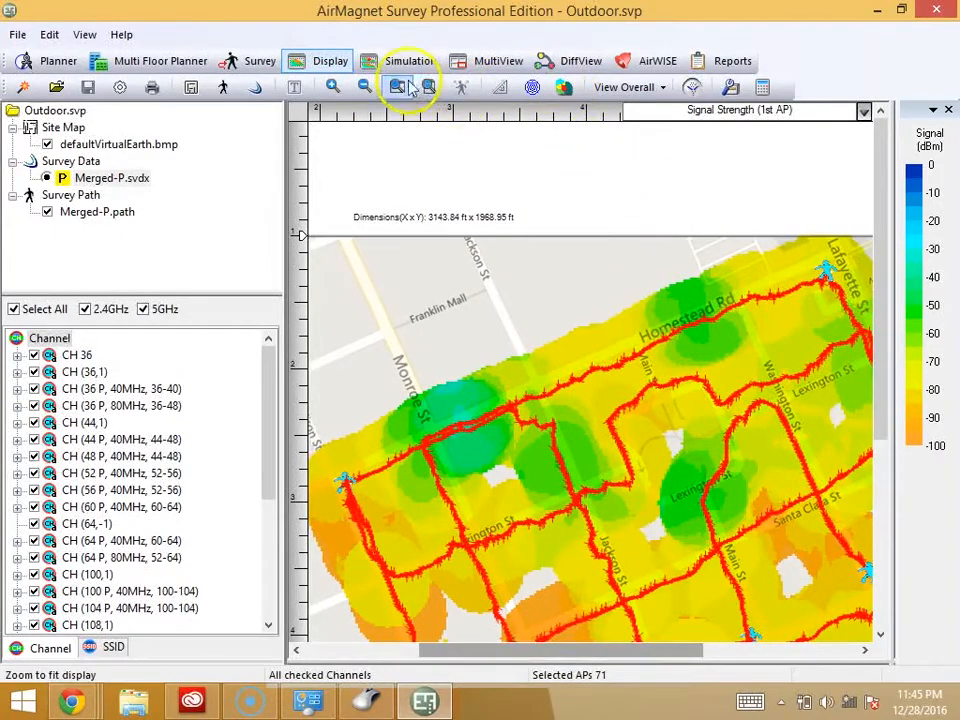
pyautogui.click(333, 87)
pyautogui.click(333, 87)
pyautogui.click(333, 87)
pyautogui.click(333, 87)
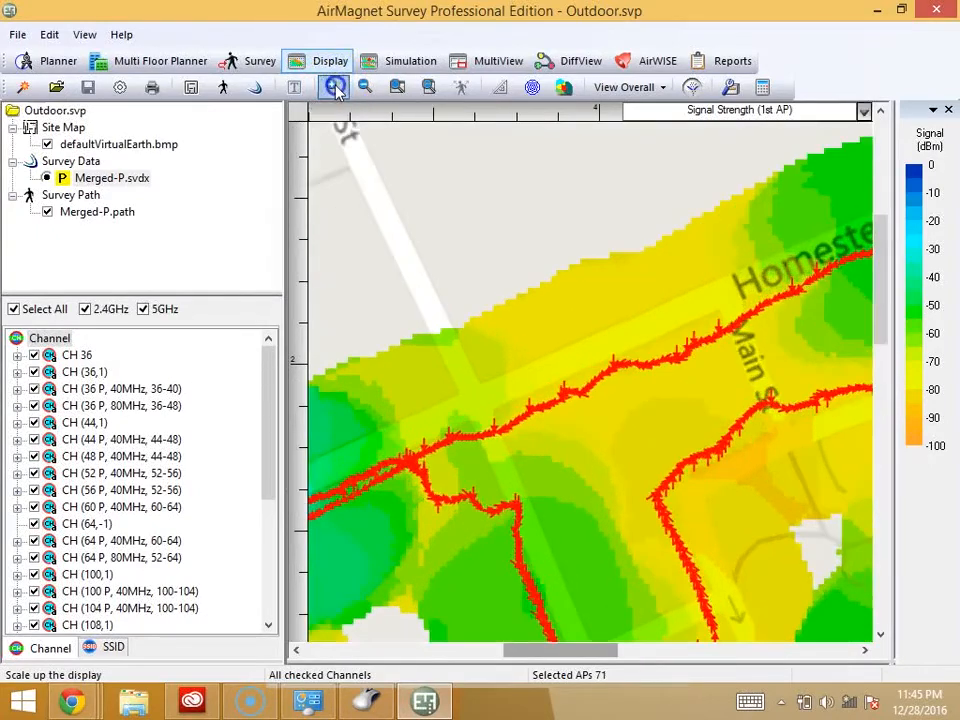
pyautogui.click(335, 87)
pyautogui.click(335, 87)
pyautogui.click(335, 87)
pyautogui.click(335, 87)
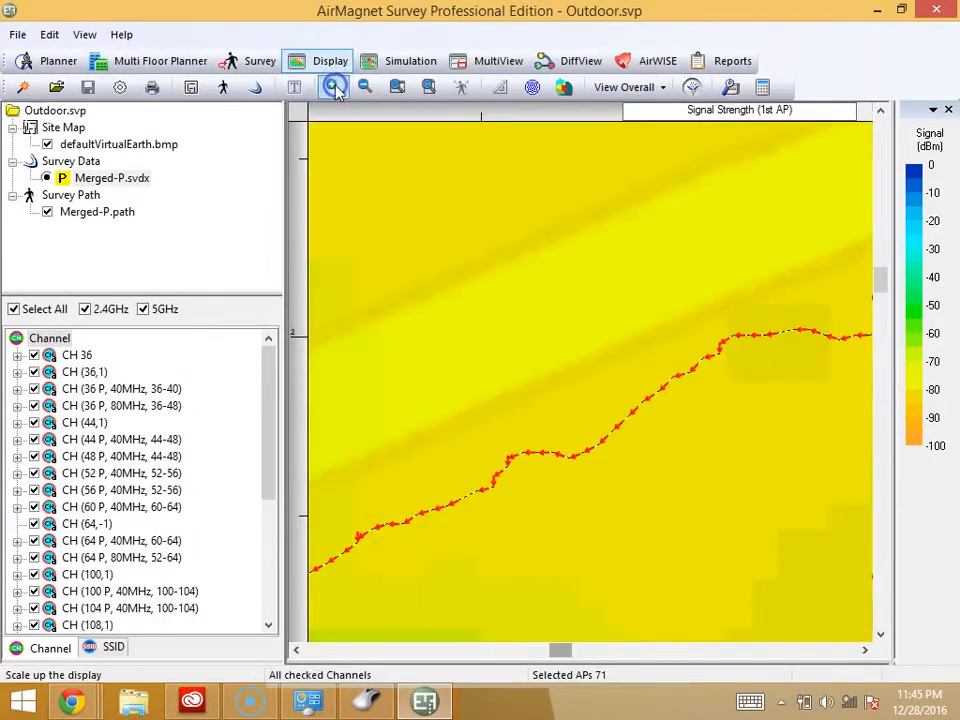
pyautogui.click(584, 360)
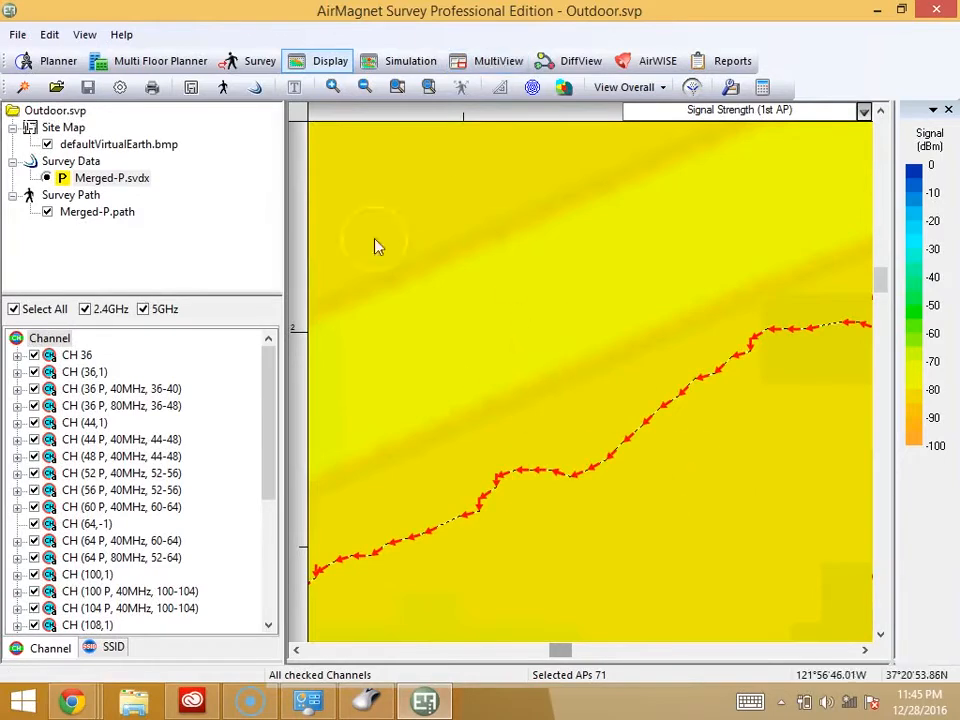
# Return to the wider outdoor heatmap and inspect the path's data points between Monroe St and Main St in detail again.
pyautogui.click(647, 199)
pyautogui.click(487, 90)
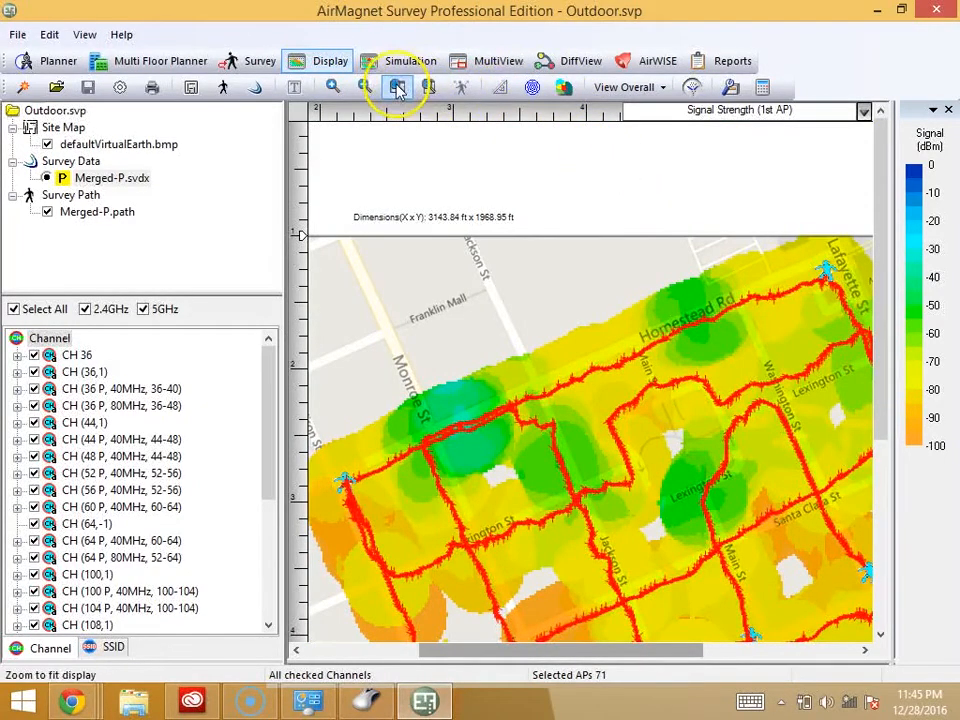
pyautogui.click(336, 88)
pyautogui.click(336, 88)
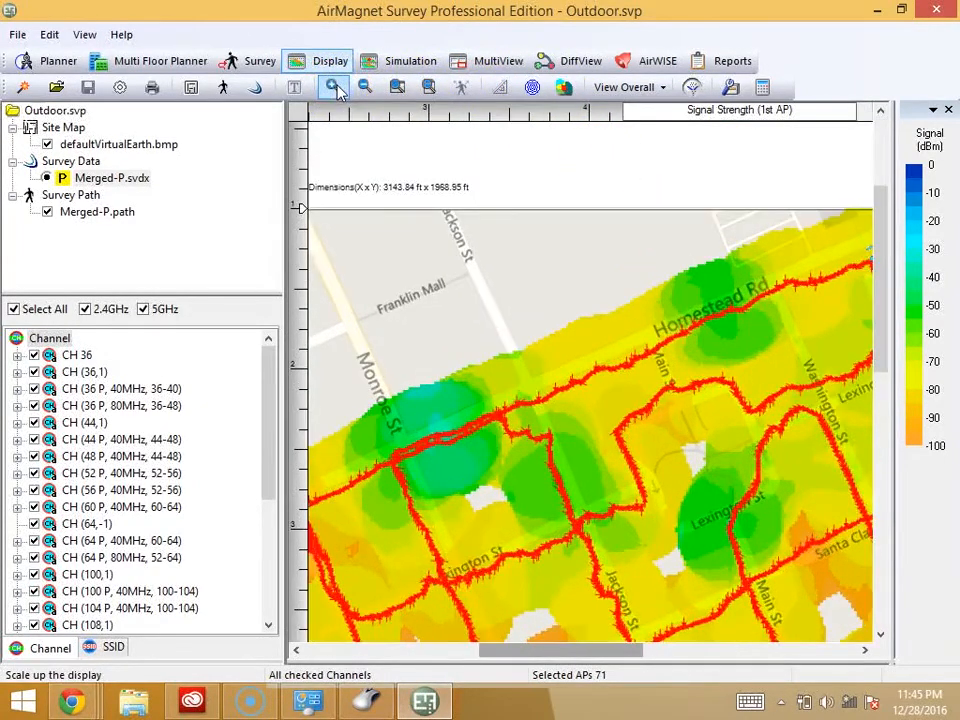
pyautogui.click(336, 88)
pyautogui.click(336, 88)
pyautogui.click(336, 88)
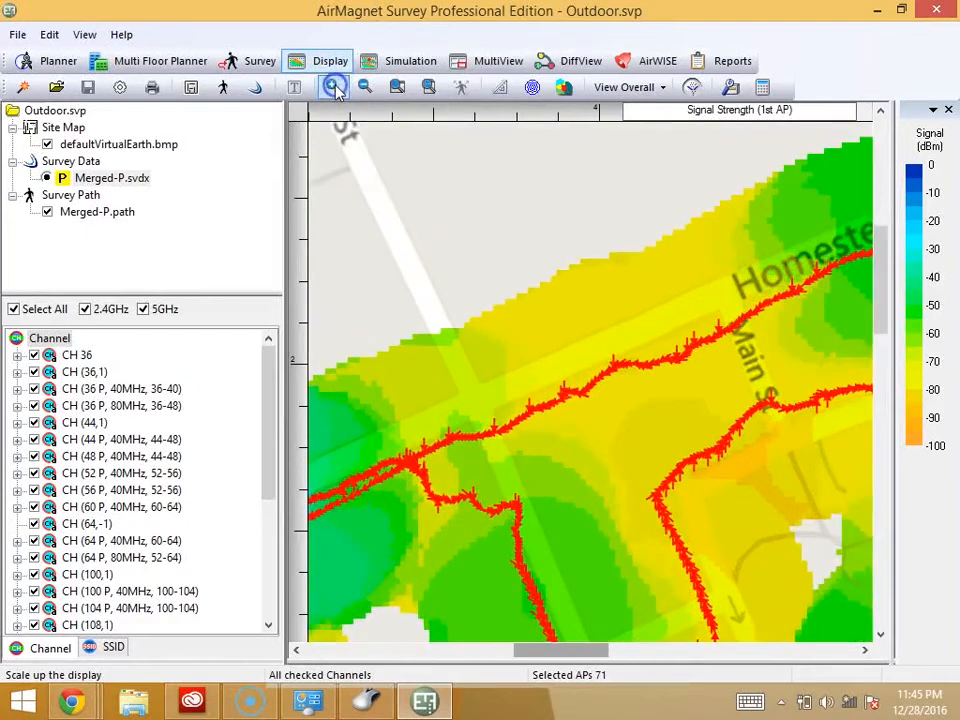
pyautogui.click(336, 88)
pyautogui.click(336, 88)
pyautogui.click(336, 88)
pyautogui.click(336, 88)
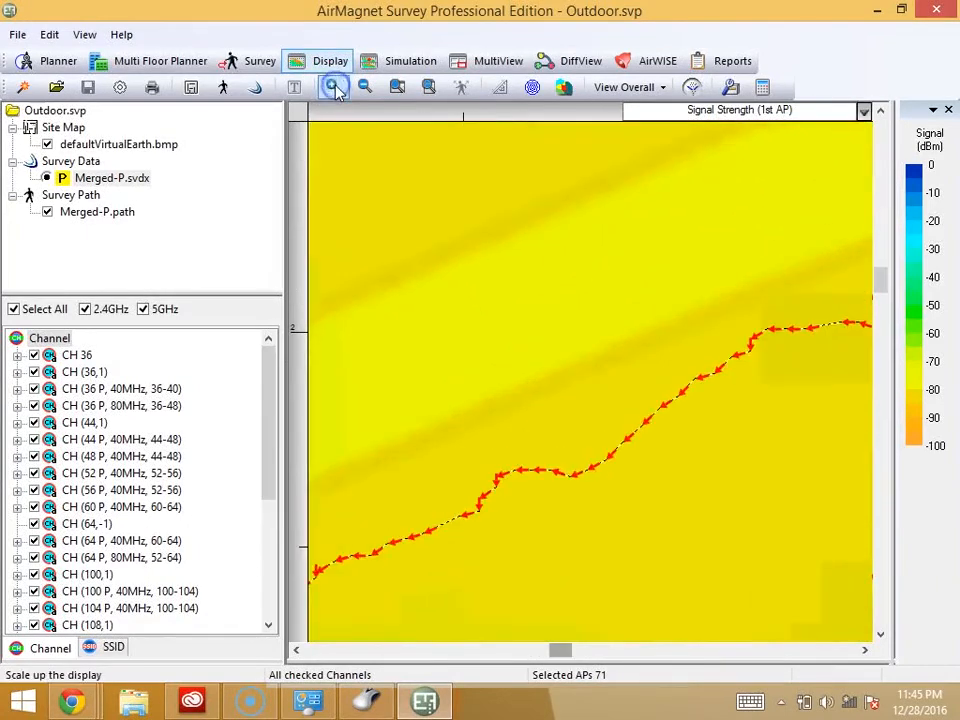